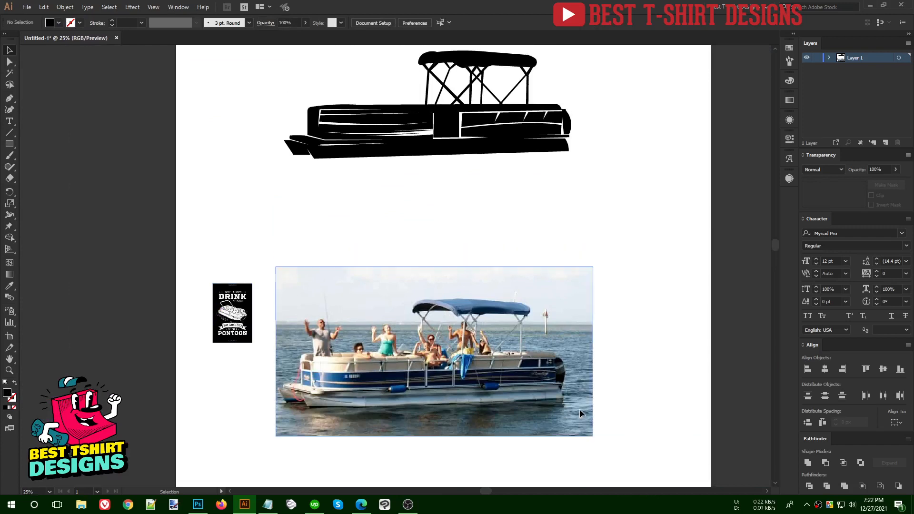
- Move the boat silhouette lower on the artboard, then back to the top
scroll(366, 213, "down", 1)
left_click_drag(561, 209, 561, 209)
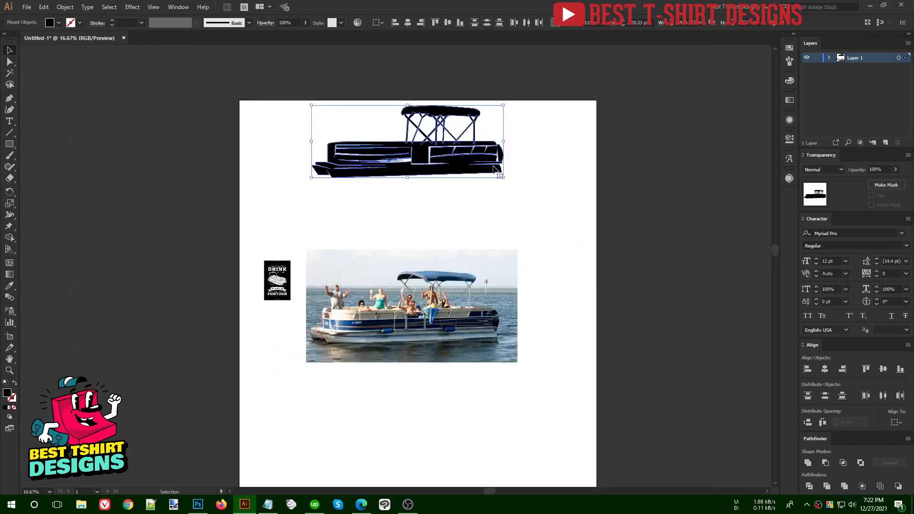
left_click_drag(478, 164, 480, 226)
left_click(540, 226)
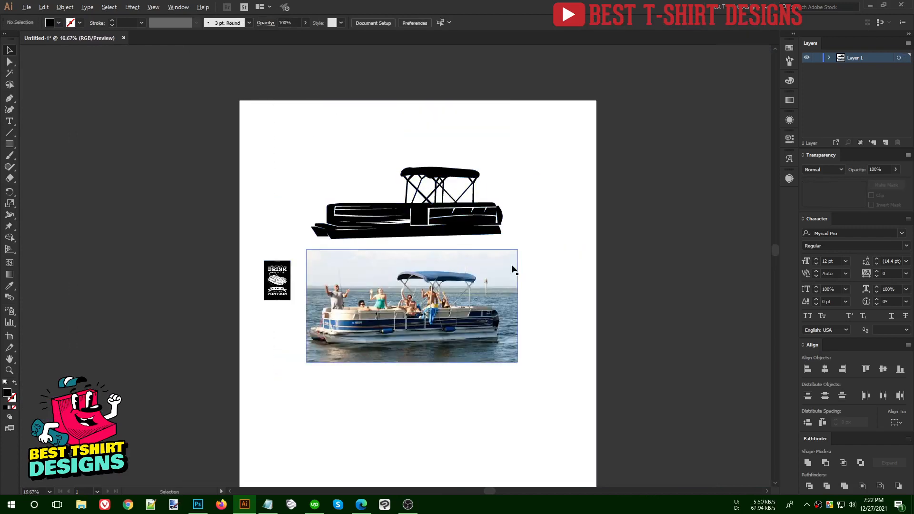
scroll(540, 226, "up", 1)
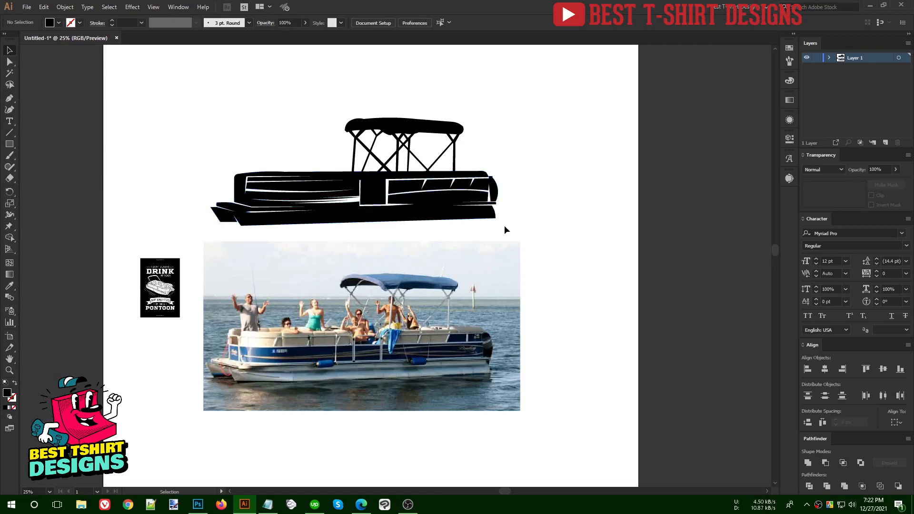
left_click_drag(521, 227, 539, 231)
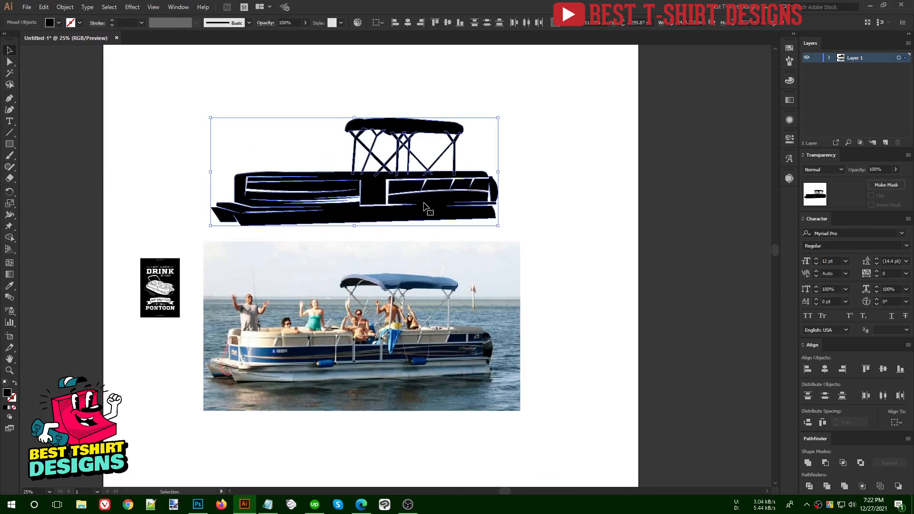
left_click_drag(424, 205, 427, 136)
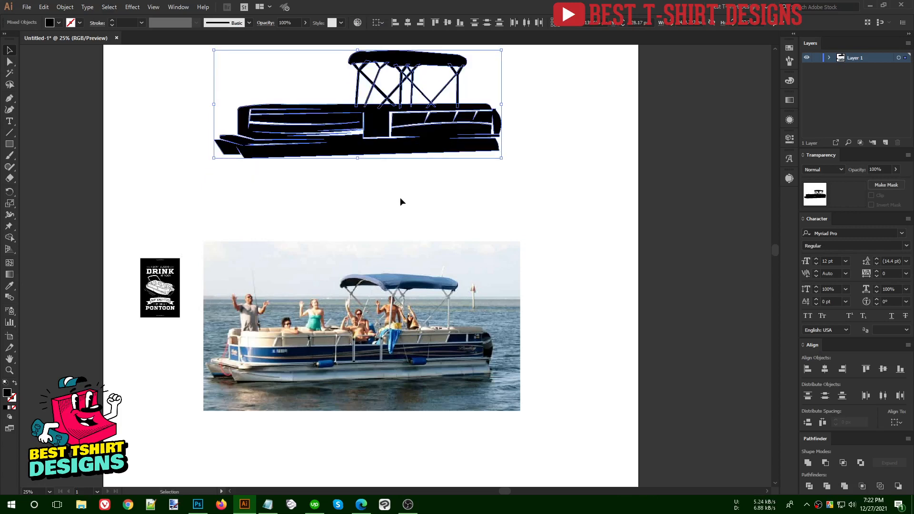
left_click(400, 197)
- Pan and zoom to centre the whole boat photo in view
scroll(277, 424, "up", 1)
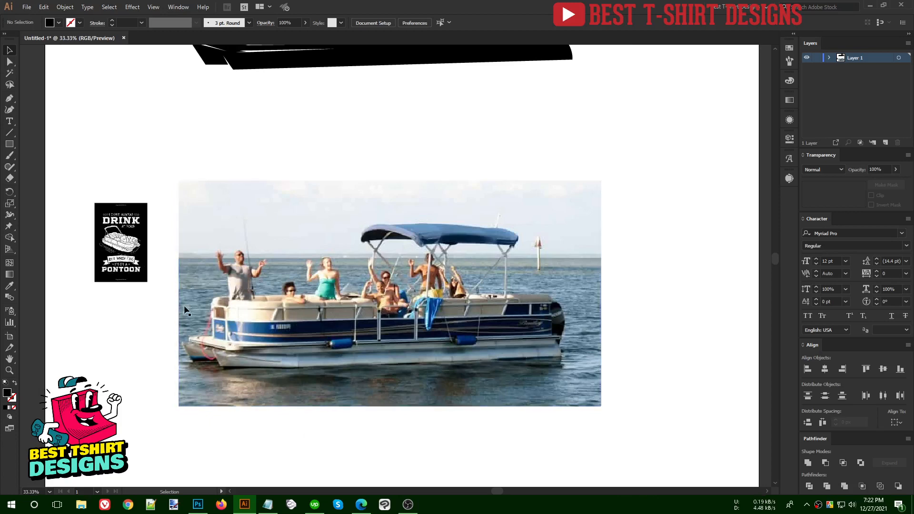
scroll(67, 231, "up", 3)
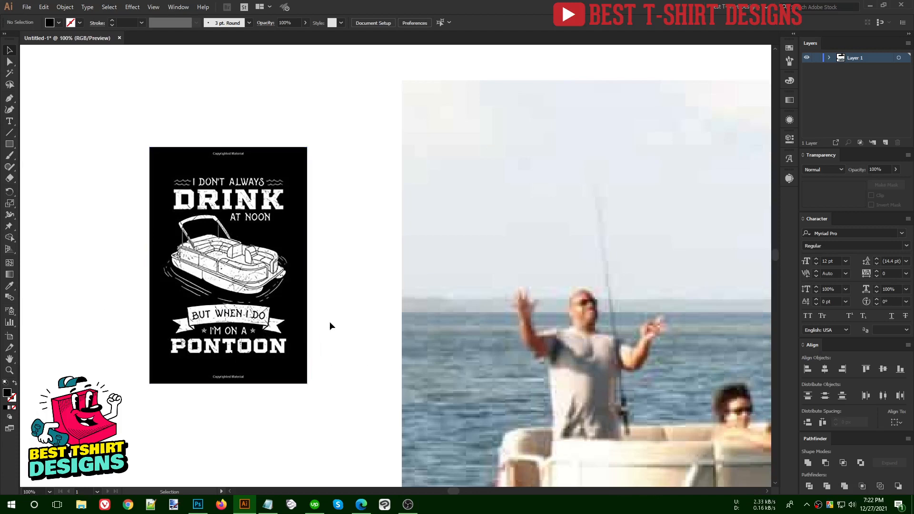
scroll(330, 325, "down", 2)
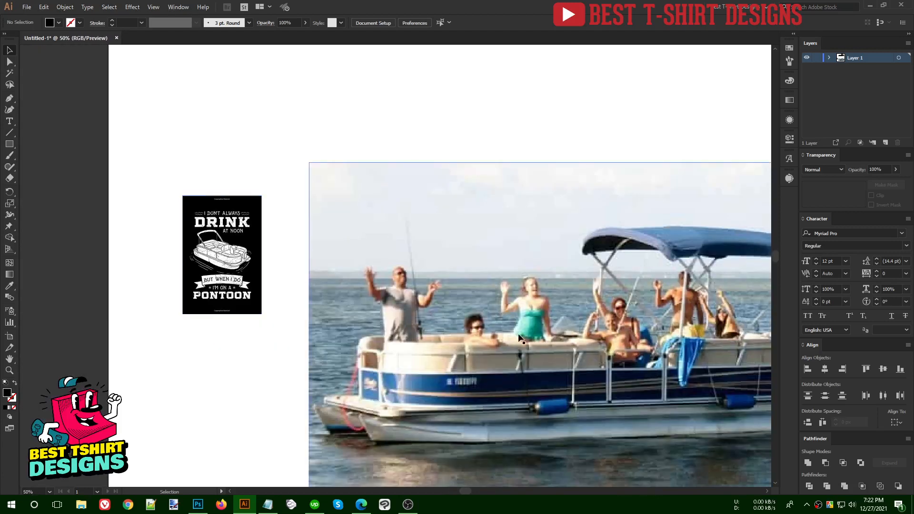
left_click_drag(519, 338, 352, 293)
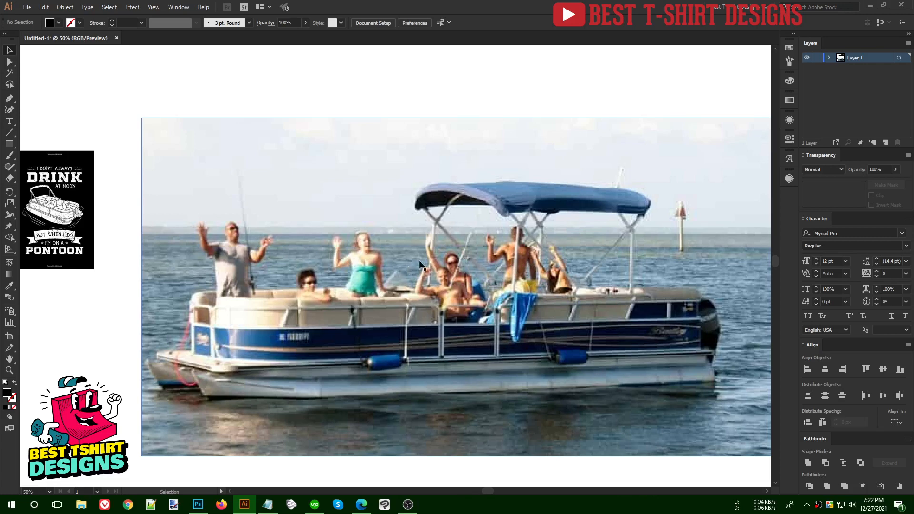
scroll(198, 238, "up", 1)
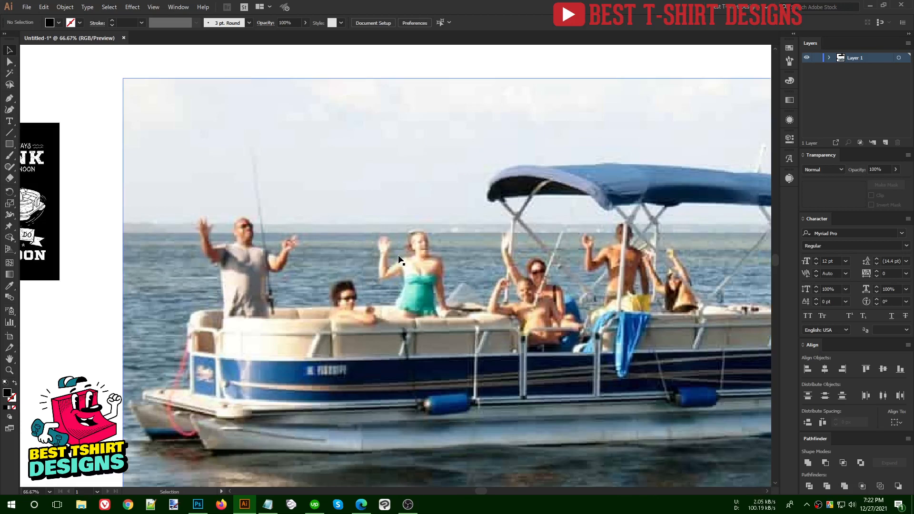
scroll(328, 231, "down", 2)
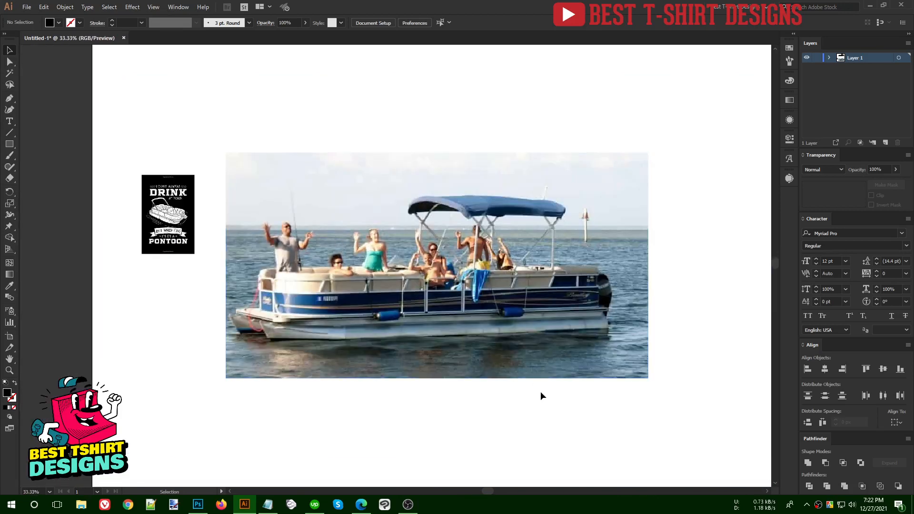
left_click_drag(538, 415, 532, 399)
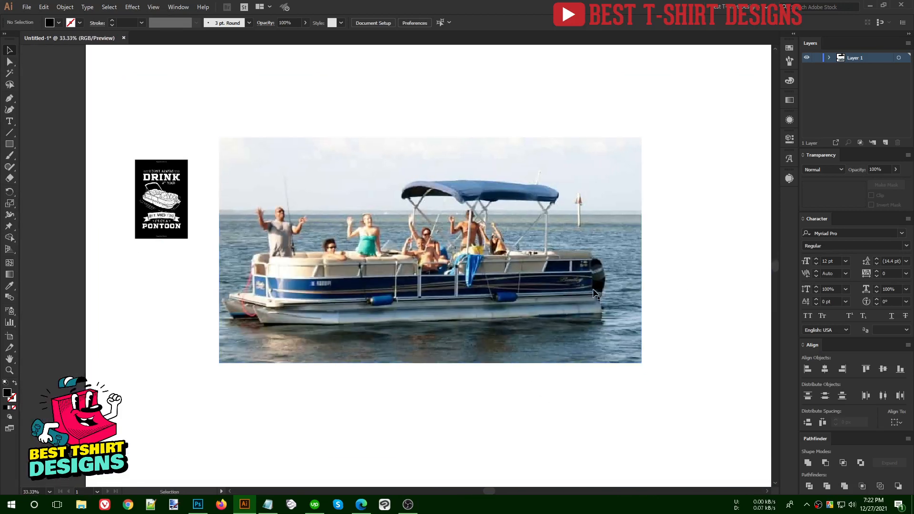
- Browse Google Images pontoon side views, preview the '24 Pontoon boats ideas' image, and return to Illustrator
left_click(361, 504)
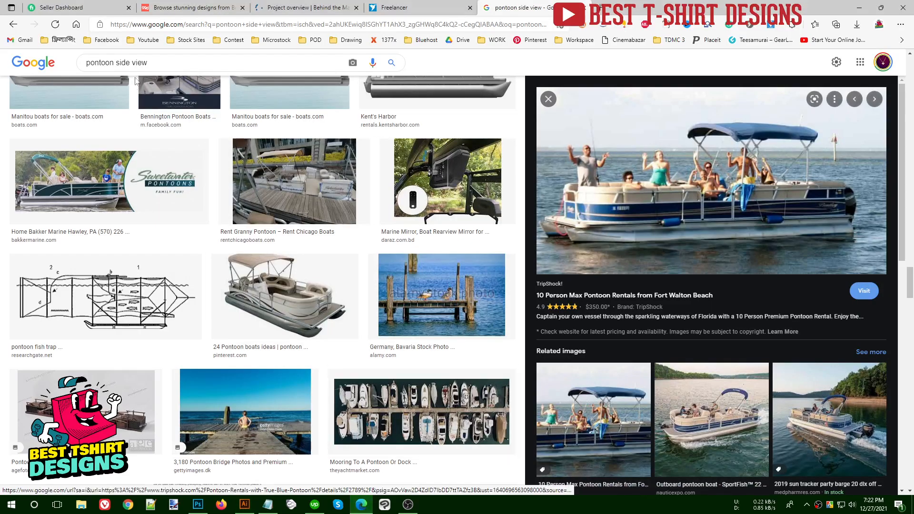
scroll(677, 294, "down", 4)
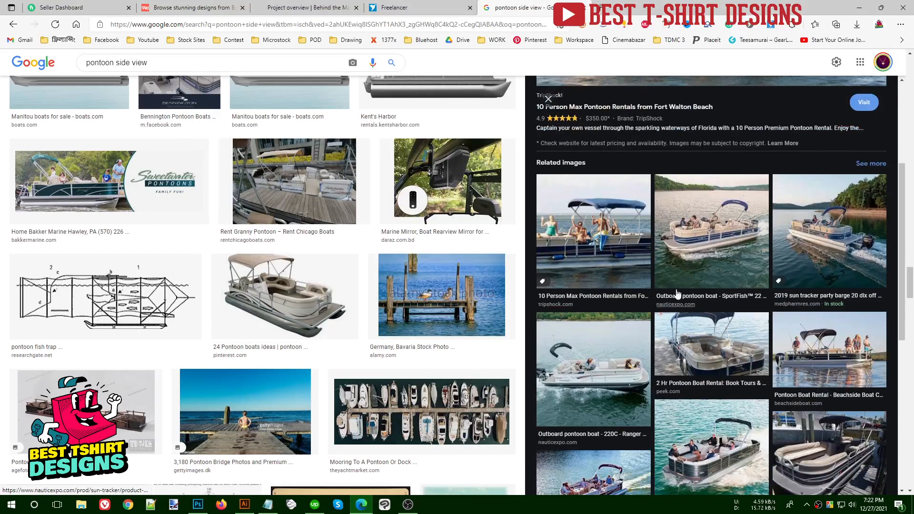
scroll(677, 293, "down", 5)
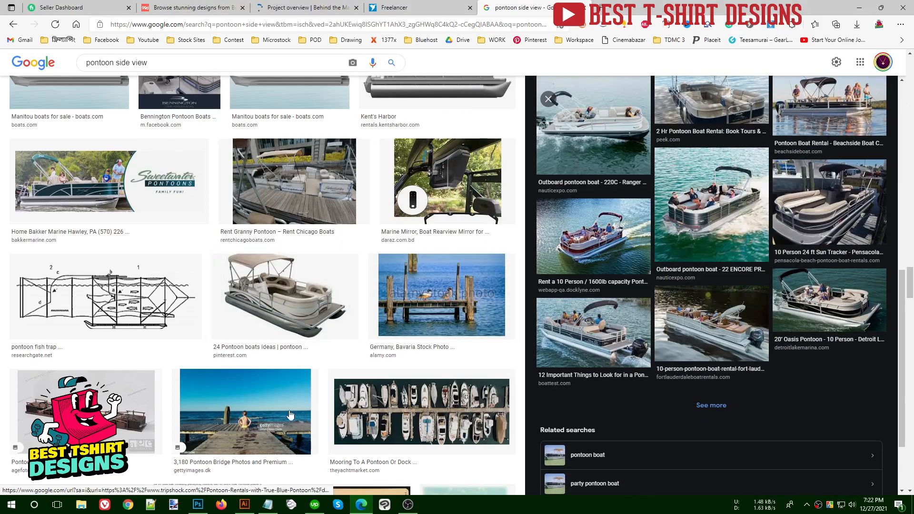
left_click(281, 297)
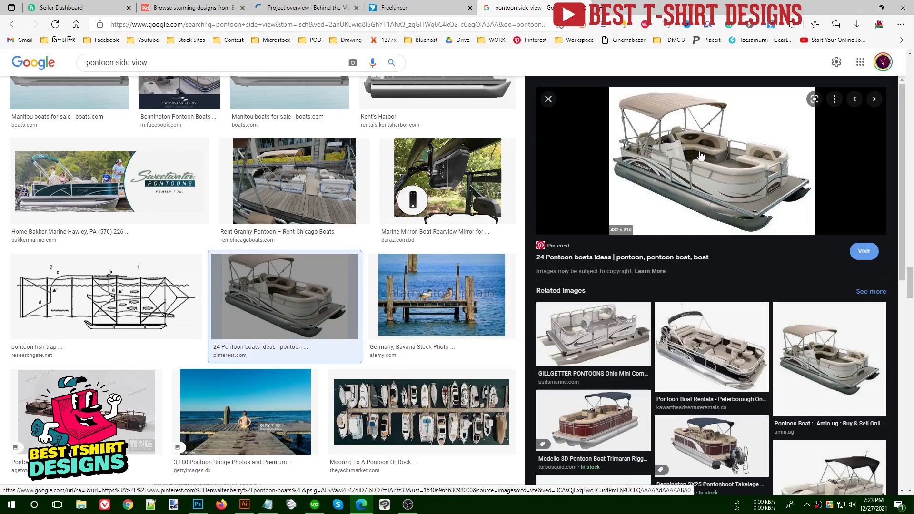
scroll(701, 156, "down", 3)
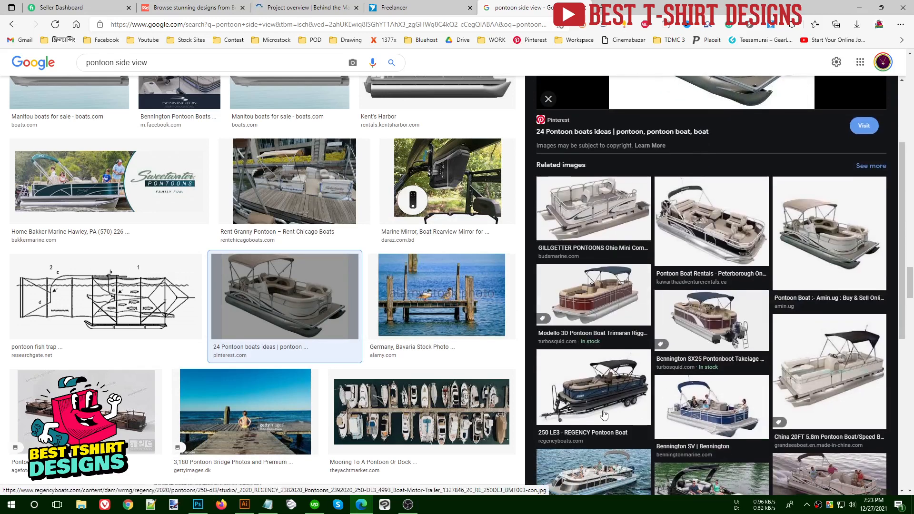
scroll(604, 416, "down", 3)
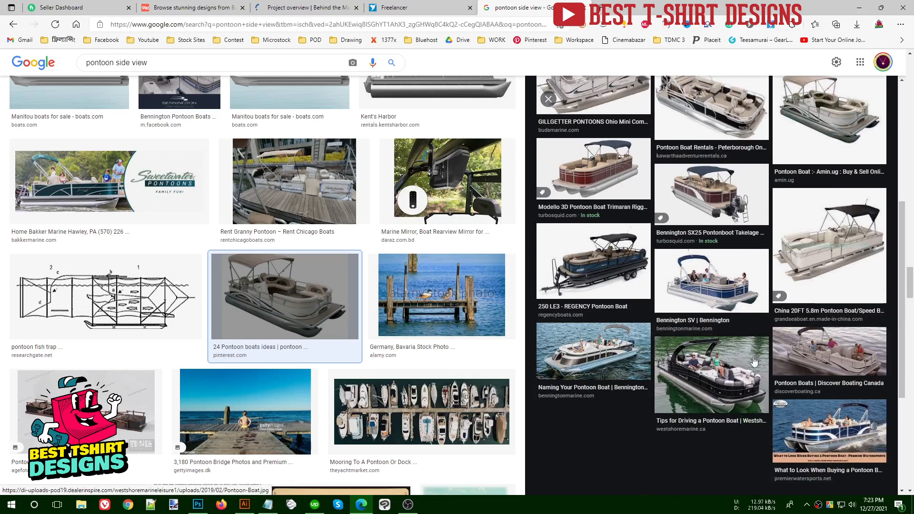
left_click(243, 505)
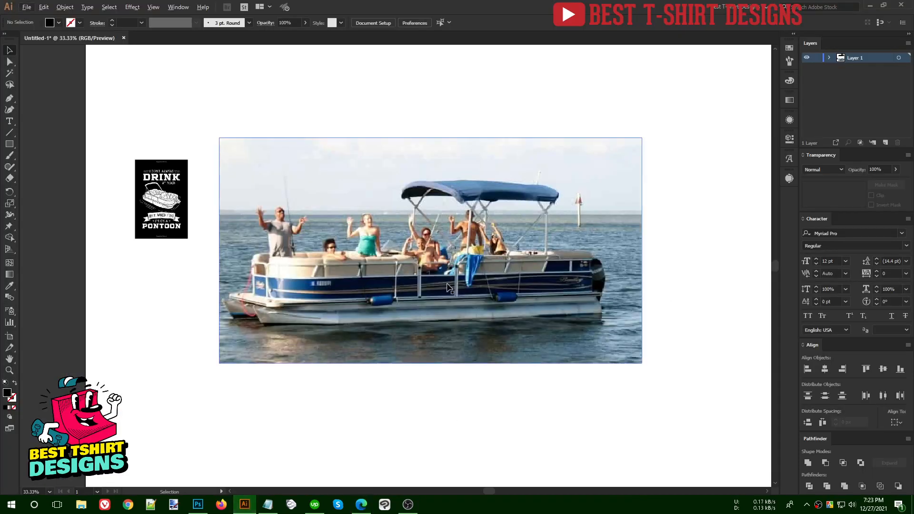
- Select the pontoon reference photo and fade it to 70% opacity
scroll(511, 284, "up", 1)
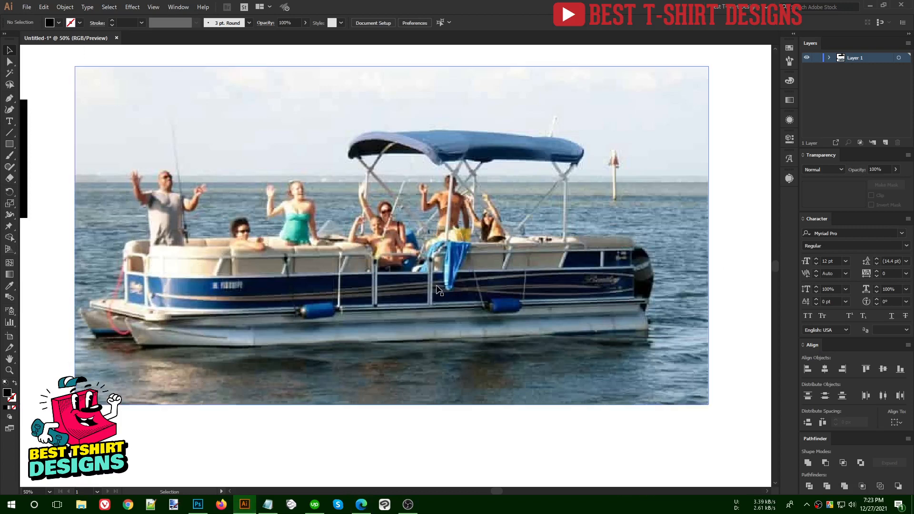
left_click(437, 286)
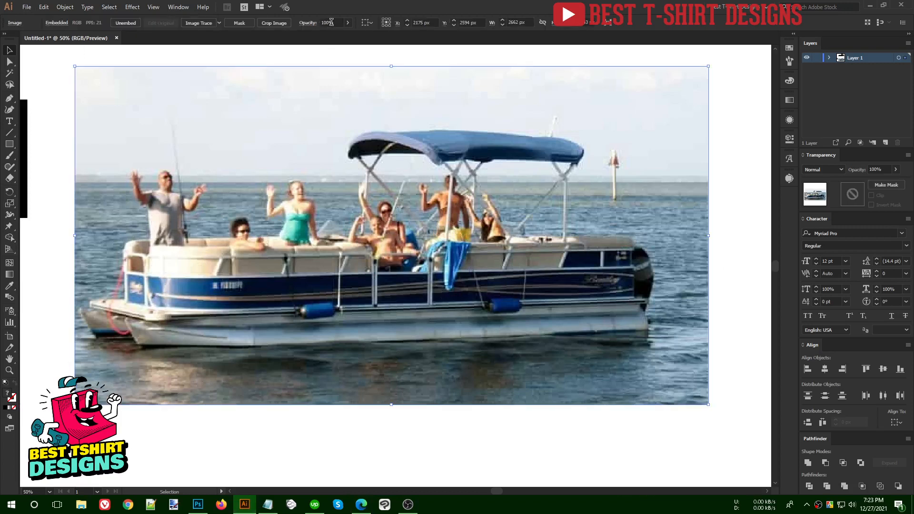
scroll(331, 23, "down", 2)
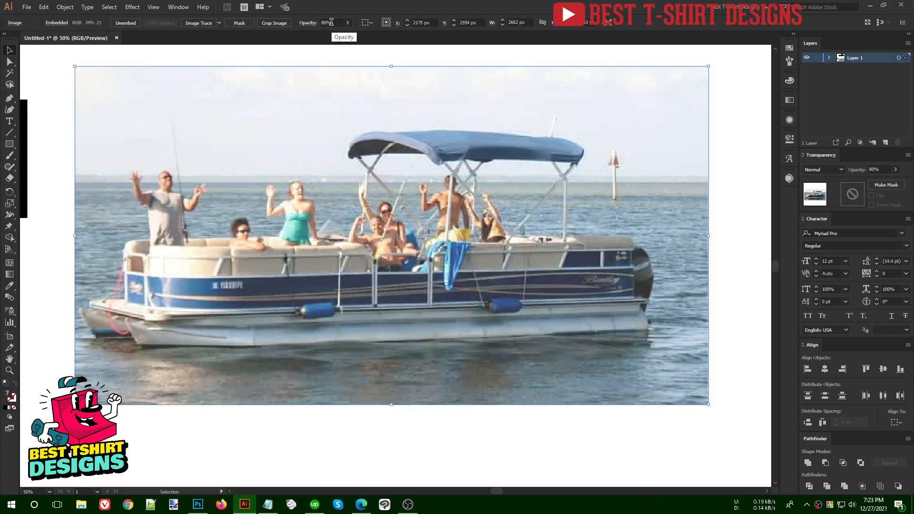
scroll(331, 22, "down", 1)
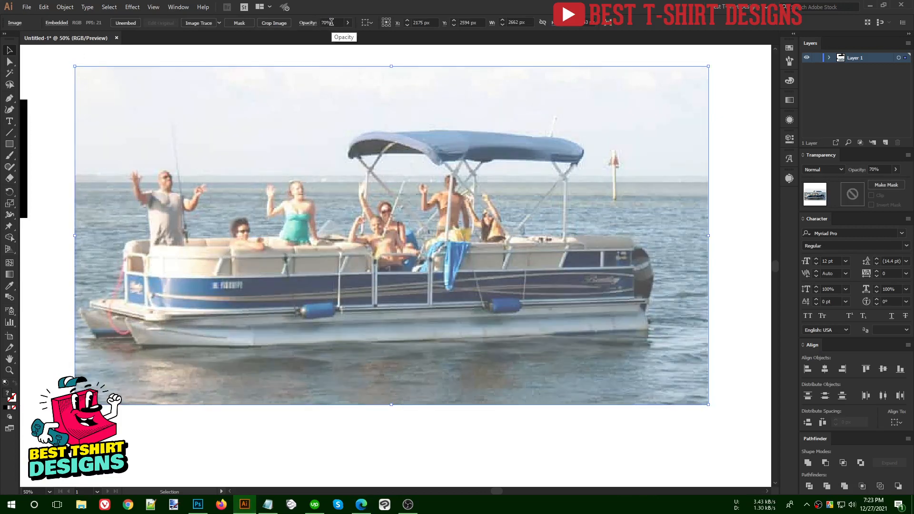
left_click(330, 53)
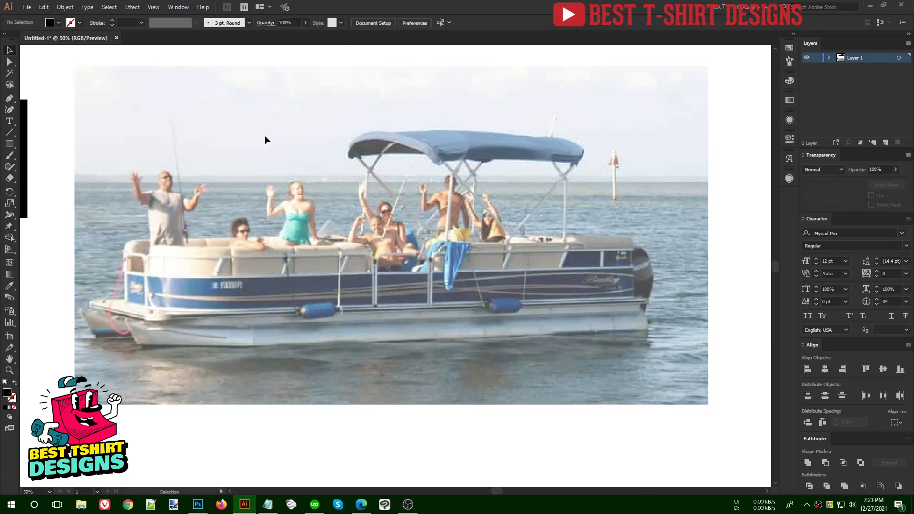
- Lock the photo with Object > Lock > Selection and confirm it can no longer be selected
left_click(62, 7)
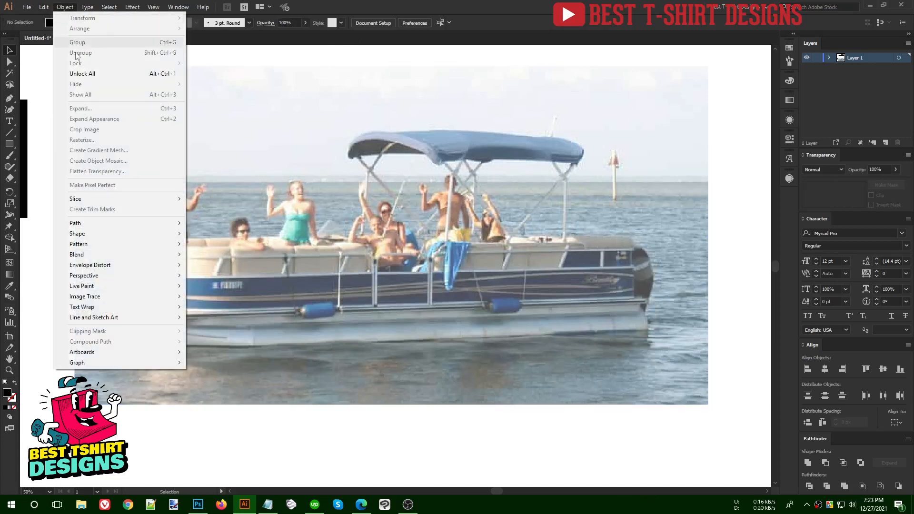
left_click(239, 61)
left_click(199, 71)
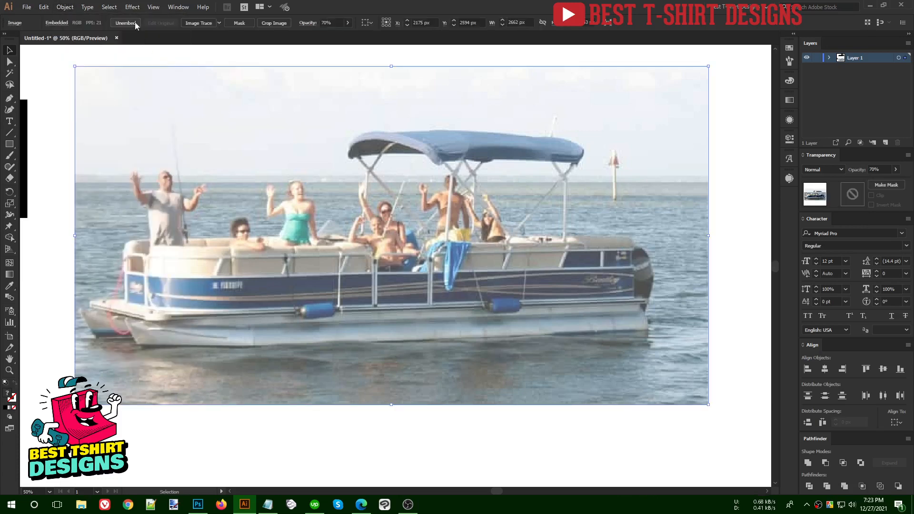
left_click(64, 7)
mouse_move(90, 64)
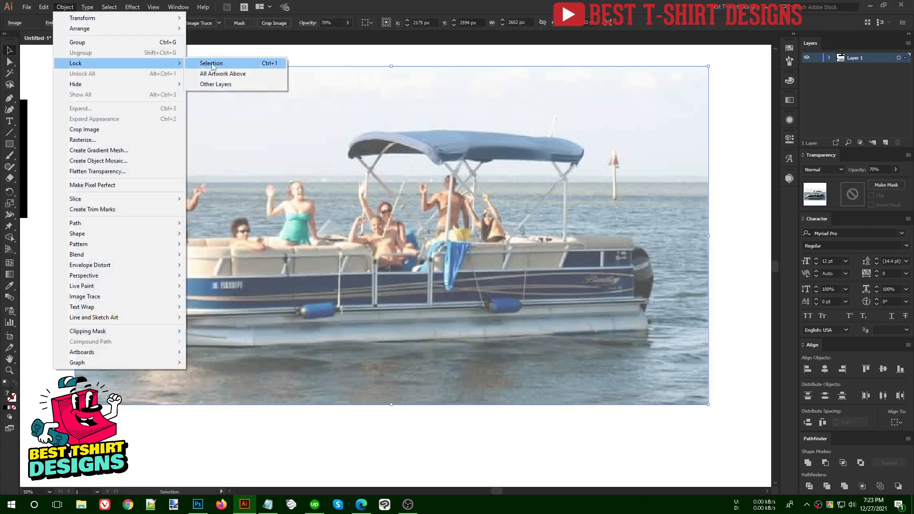
left_click(212, 64)
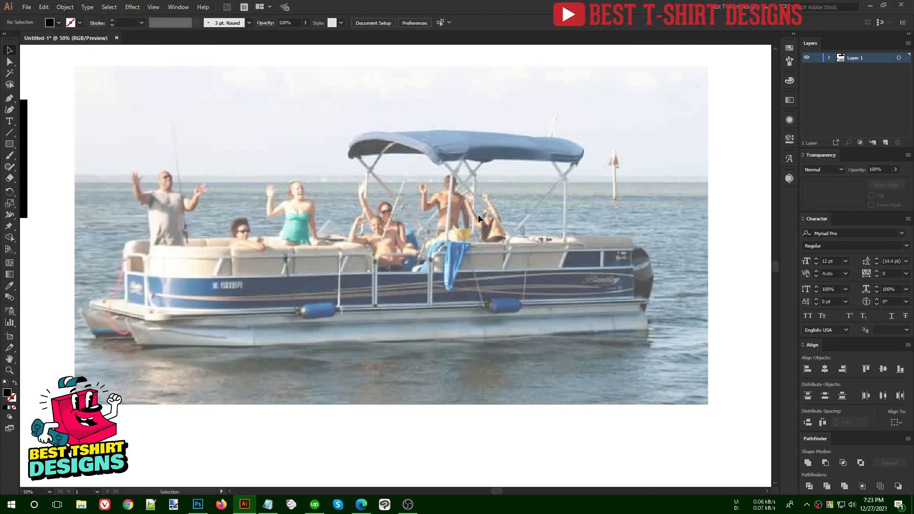
left_click_drag(223, 130, 501, 277)
left_click_drag(176, 159, 499, 325)
- Take the Pen tool with no fill and a black stroke, zoomed in on the photo
left_click(10, 99)
key("ctrl+plus")
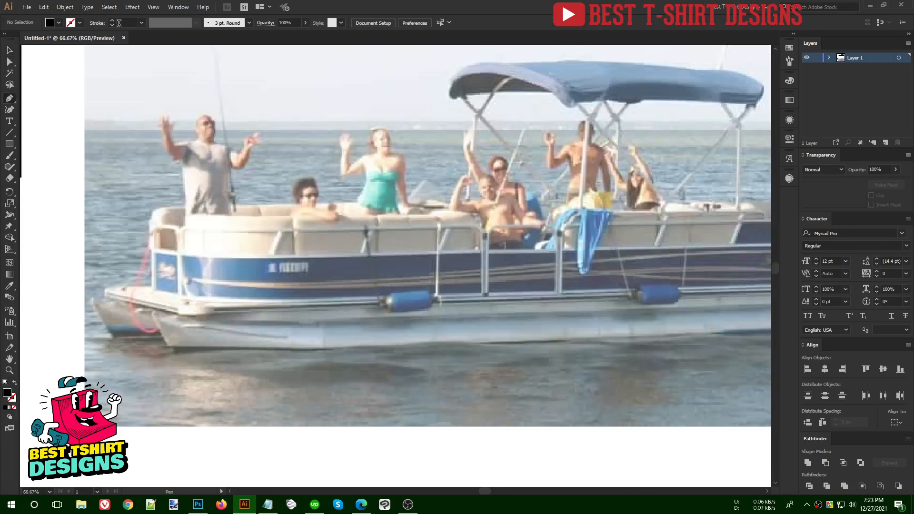
key("shift+x")
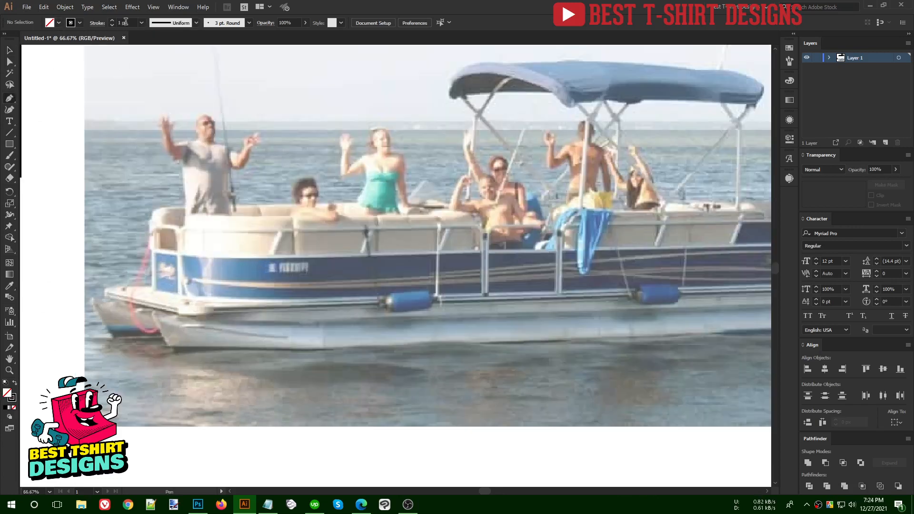
scroll(125, 21, "up", 3)
scroll(80, 304, "up", 2)
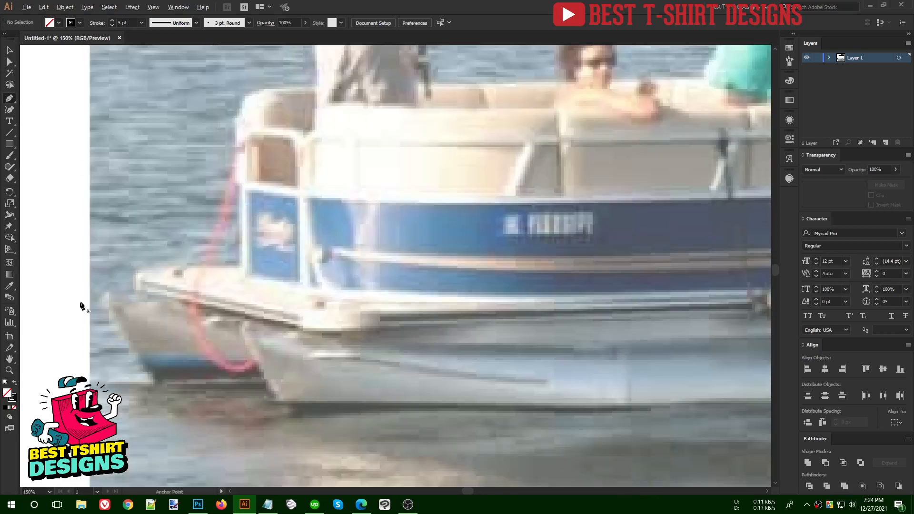
- Trace from the bow tip down the slanted front and along the pontoon bottom to the stern
left_click(138, 298)
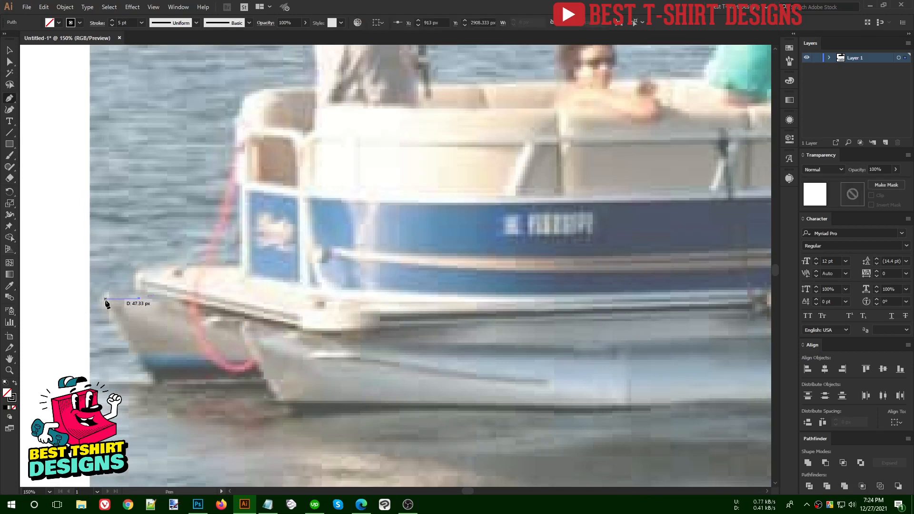
left_click(105, 299)
left_click(155, 382)
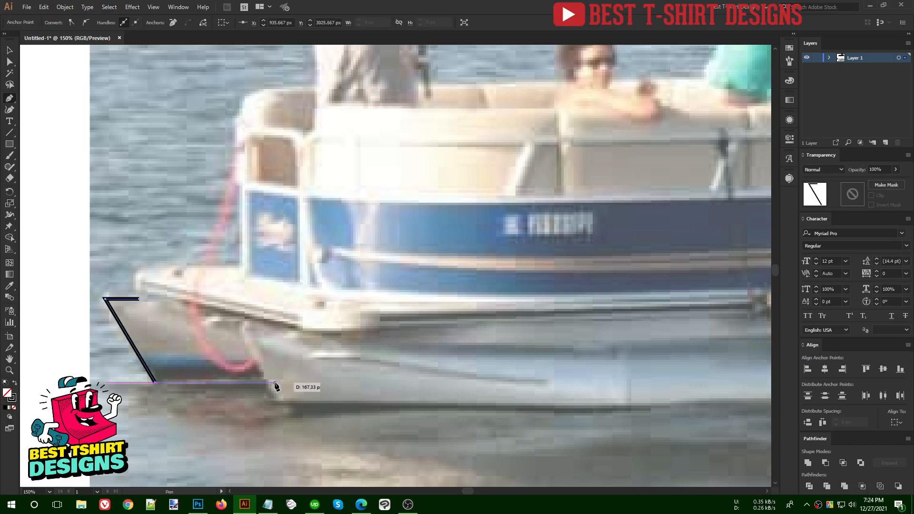
left_click(267, 382)
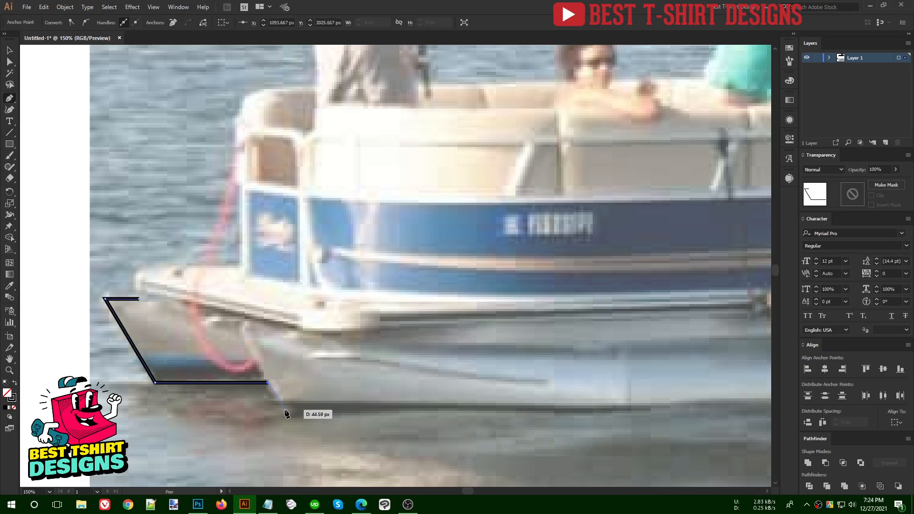
left_click(285, 411)
scroll(194, 394, "down", 4)
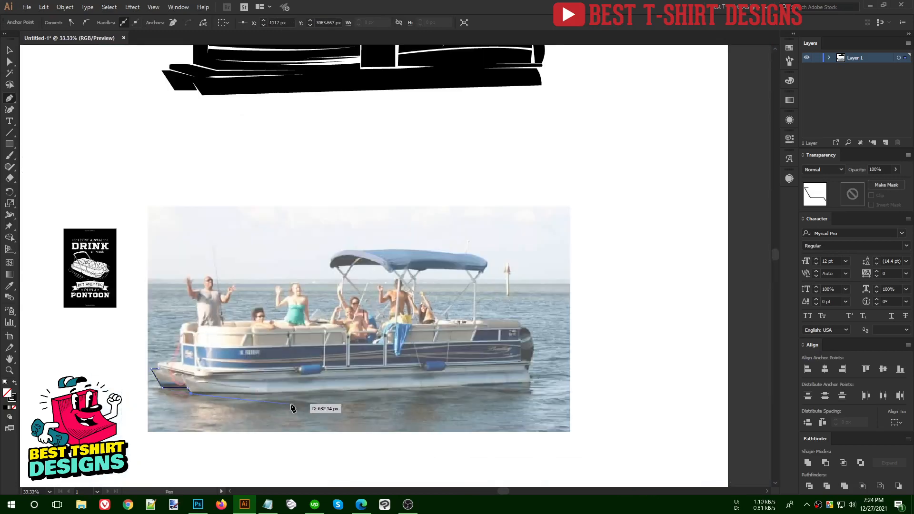
scroll(289, 400, "up", 1)
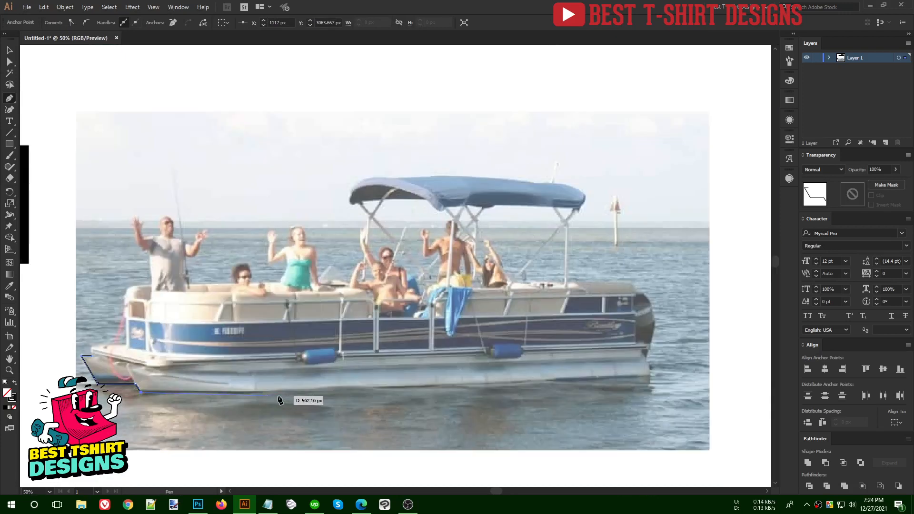
left_click(649, 376)
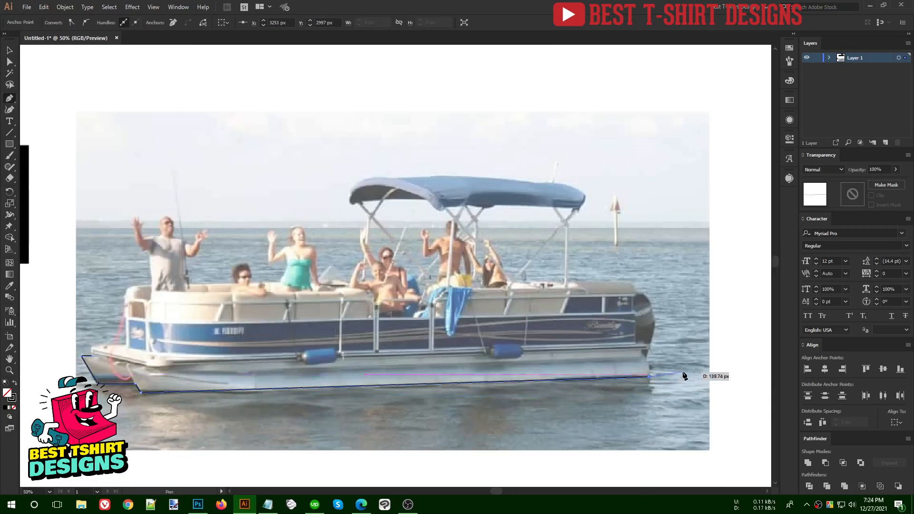
- Trace up the stern's back edge, including its small step and top ledge
scroll(684, 374, "up", 3)
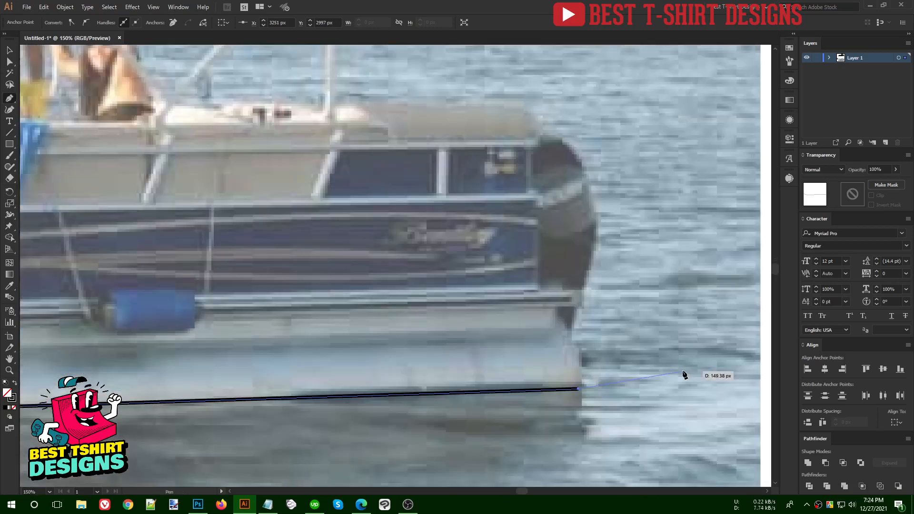
left_click(572, 329)
left_click(579, 308)
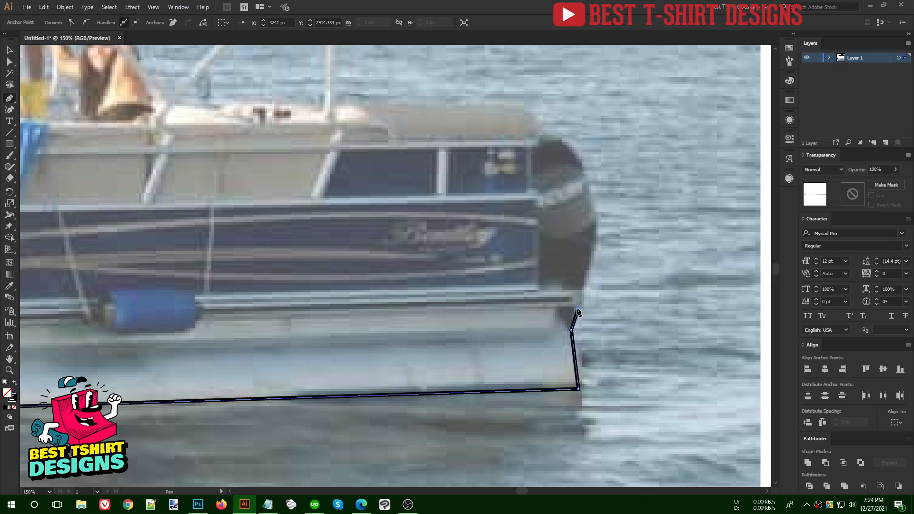
scroll(585, 310, "up", 3)
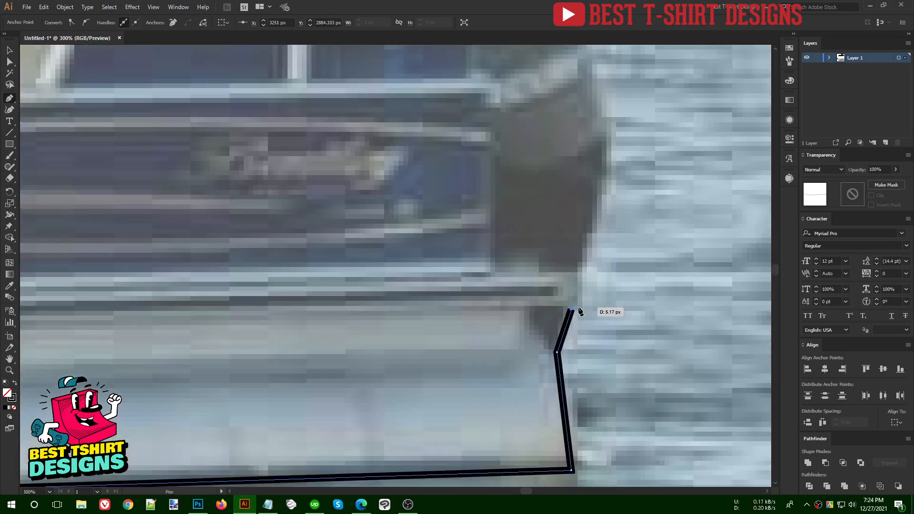
left_click(585, 310)
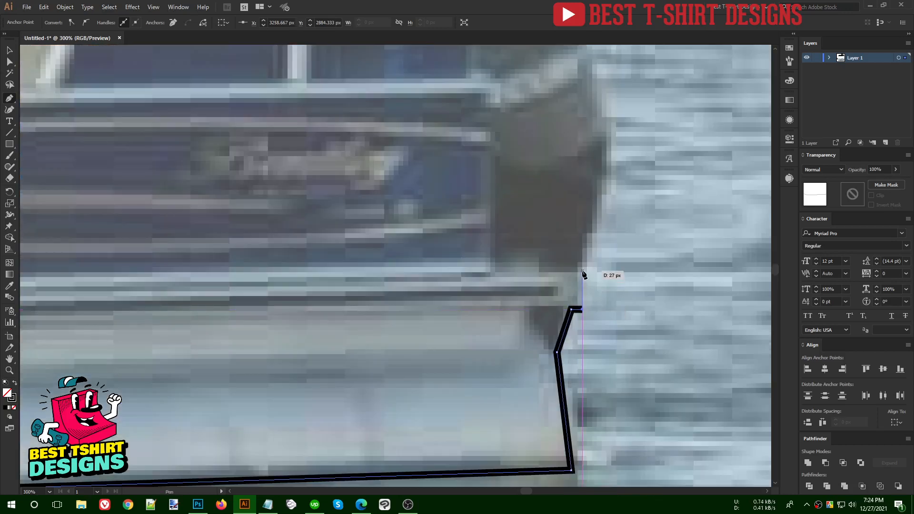
left_click(582, 271)
left_click(572, 271)
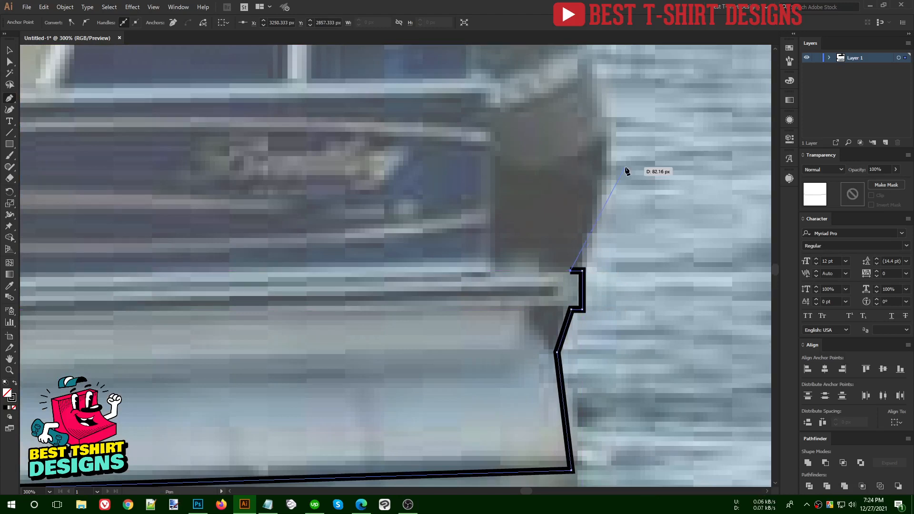
scroll(627, 171, "up", 3)
scroll(612, 210, "up", 2)
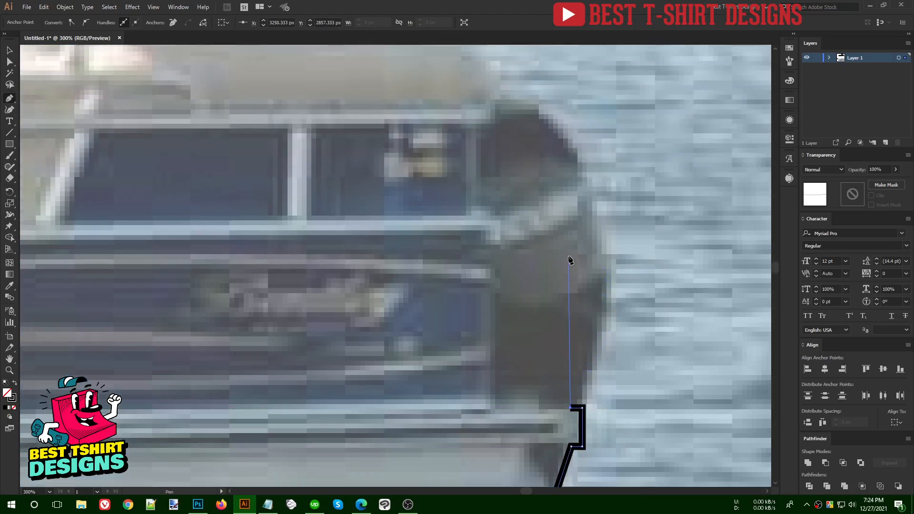
- Outline the outboard motor's back edge and top, then the railing toward the bow
left_click(542, 117)
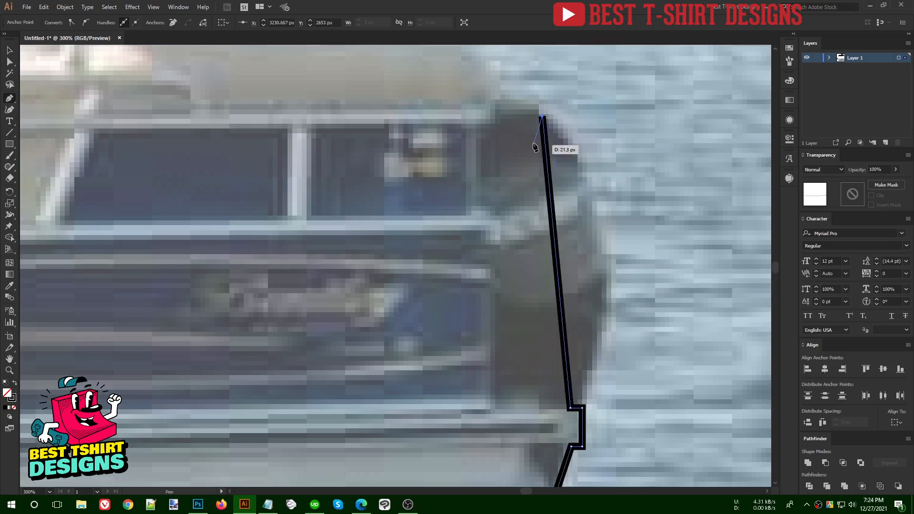
scroll(586, 251, "up", 6)
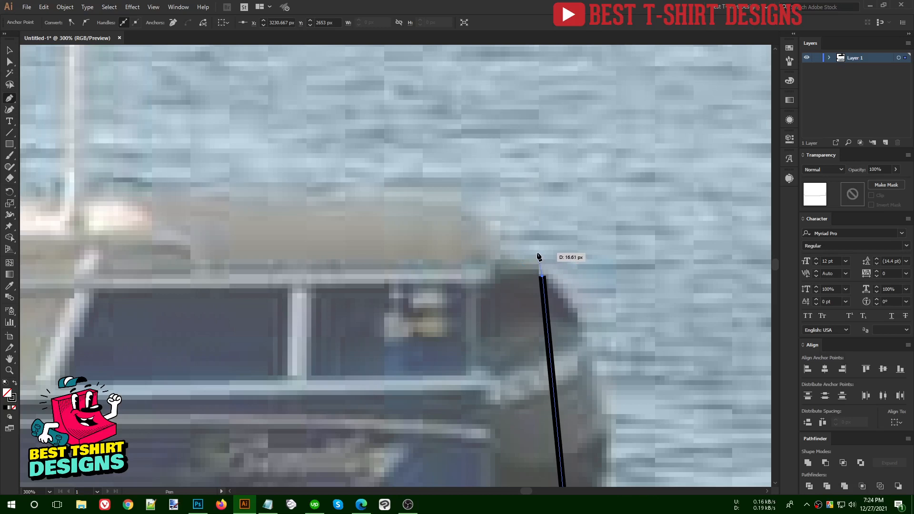
left_click(533, 251)
left_click(503, 252)
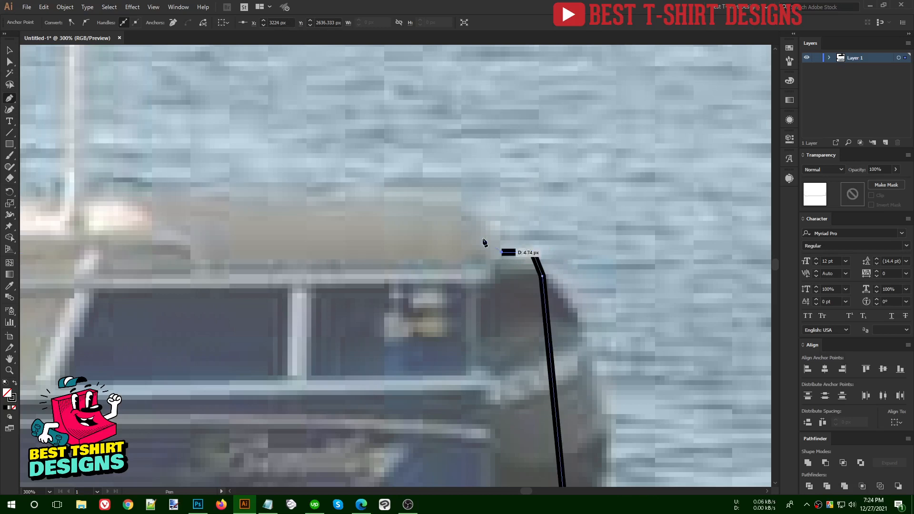
left_click(413, 196)
scroll(676, 259, "down", 3)
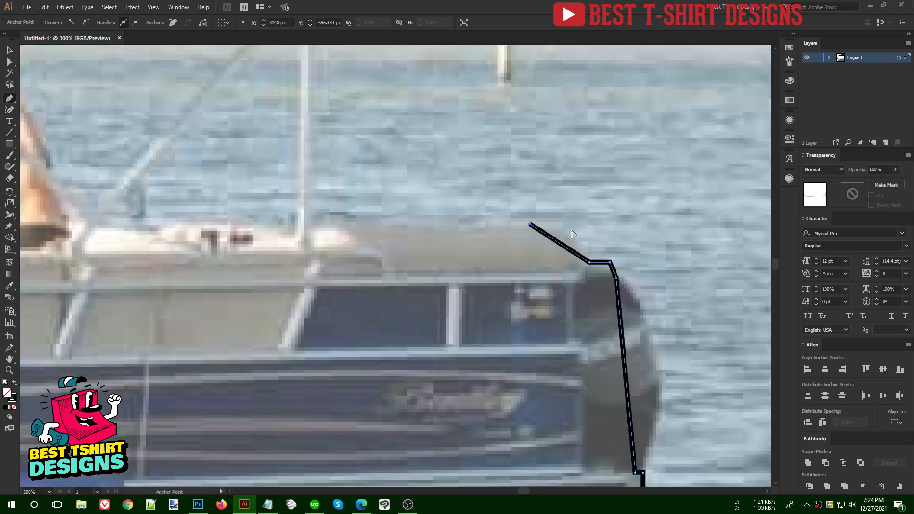
scroll(677, 247, "down", 2)
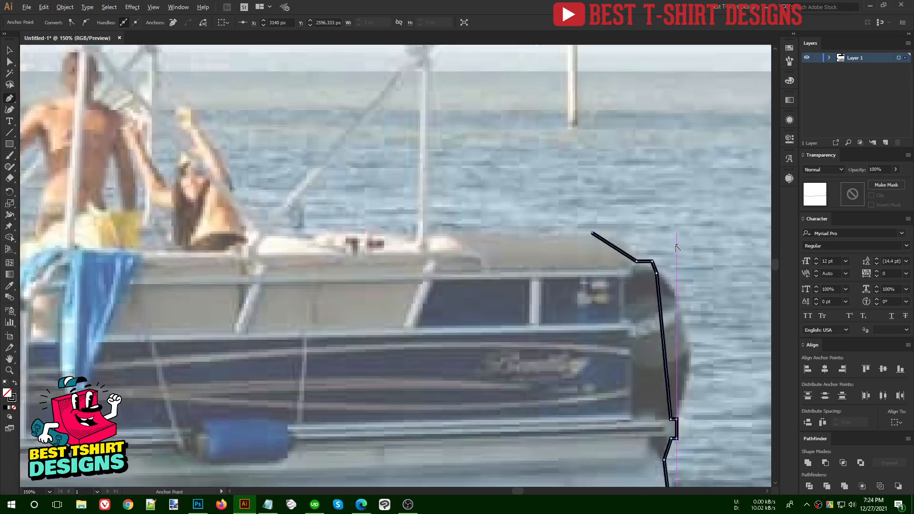
scroll(677, 247, "down", 1)
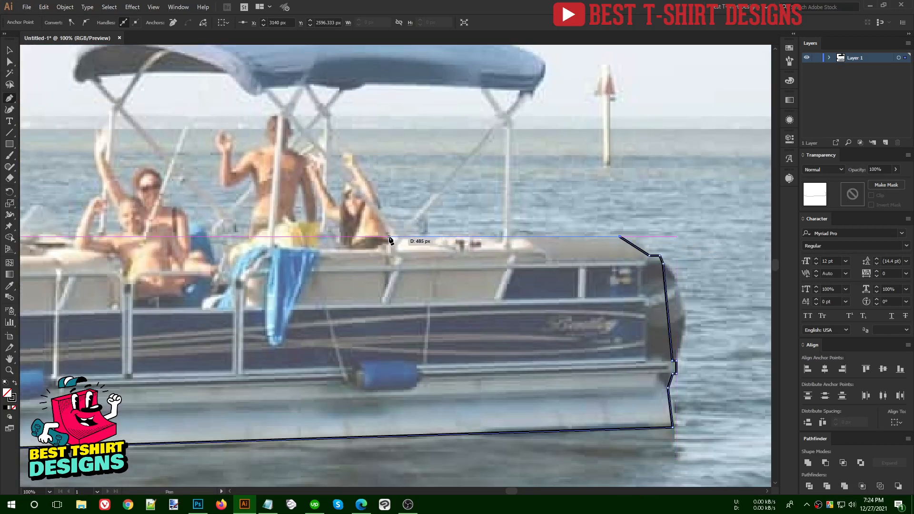
scroll(390, 239, "down", 1)
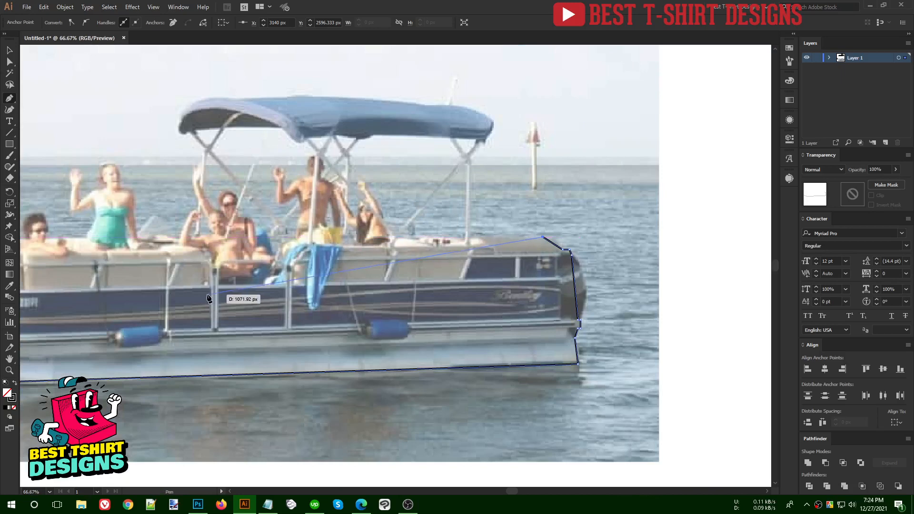
scroll(215, 289, "up", 1)
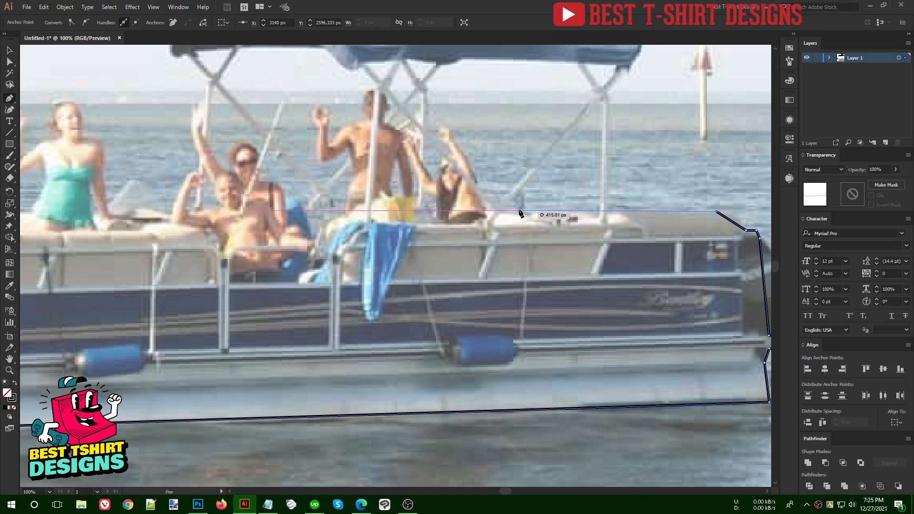
- Run the outline along the rear seating top and step it down through the seat dip
left_click(581, 210)
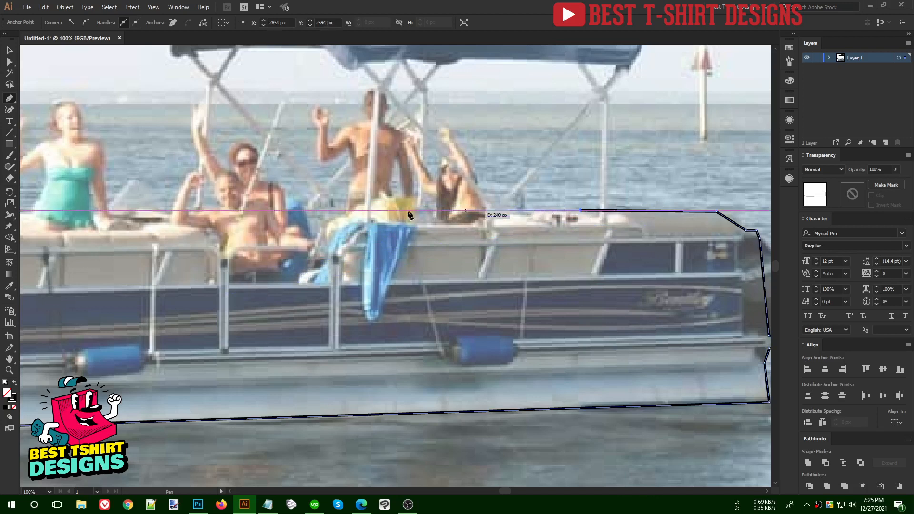
left_click(332, 211)
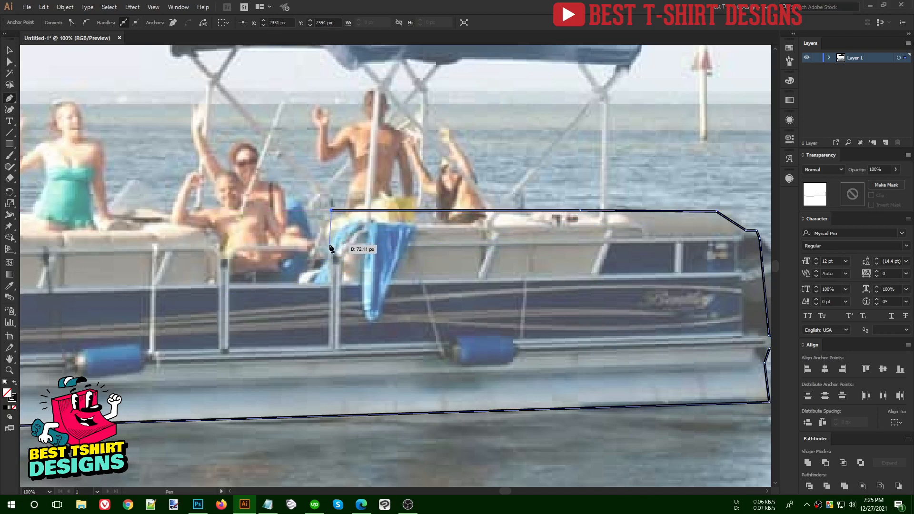
left_click(329, 244)
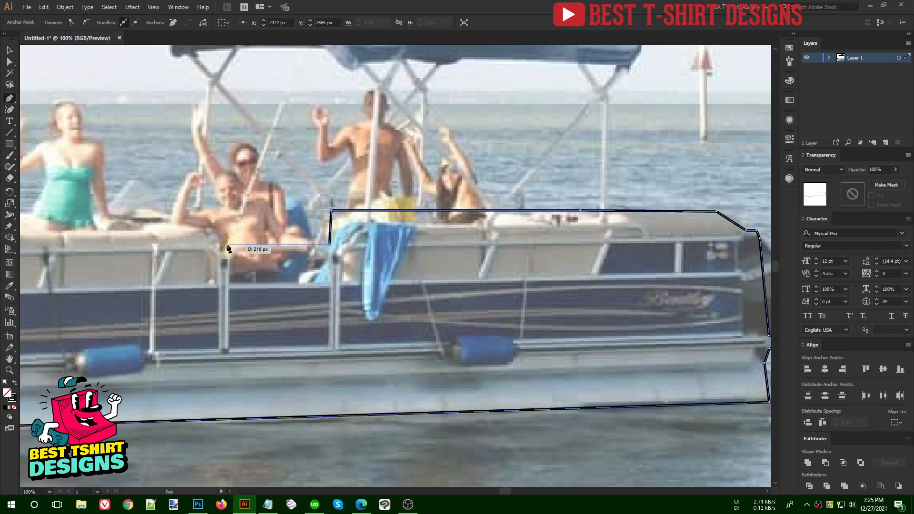
left_click(227, 244)
left_click(227, 216)
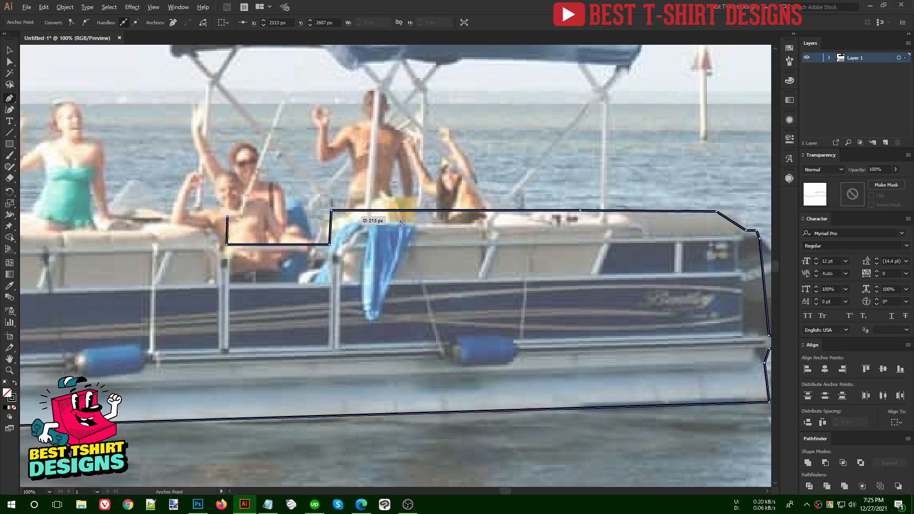
scroll(376, 224, "down", 1)
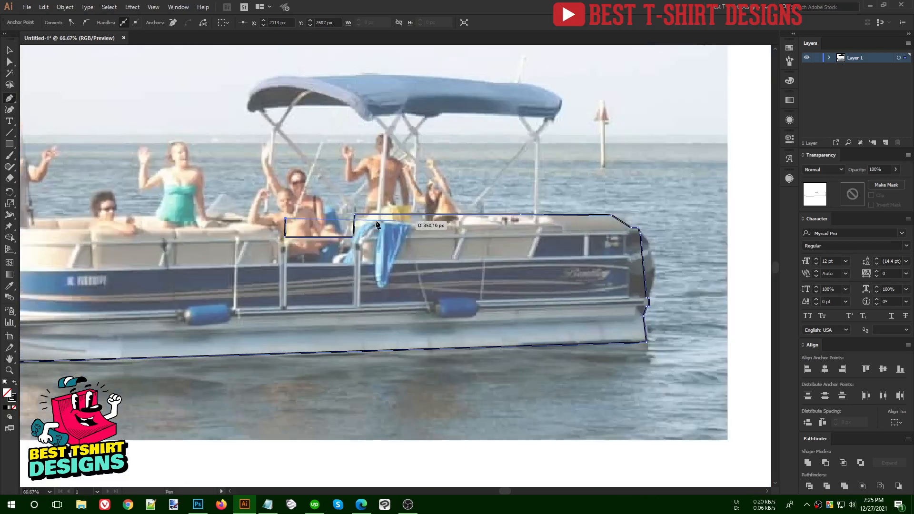
scroll(240, 225, "up", 1)
left_click(234, 210)
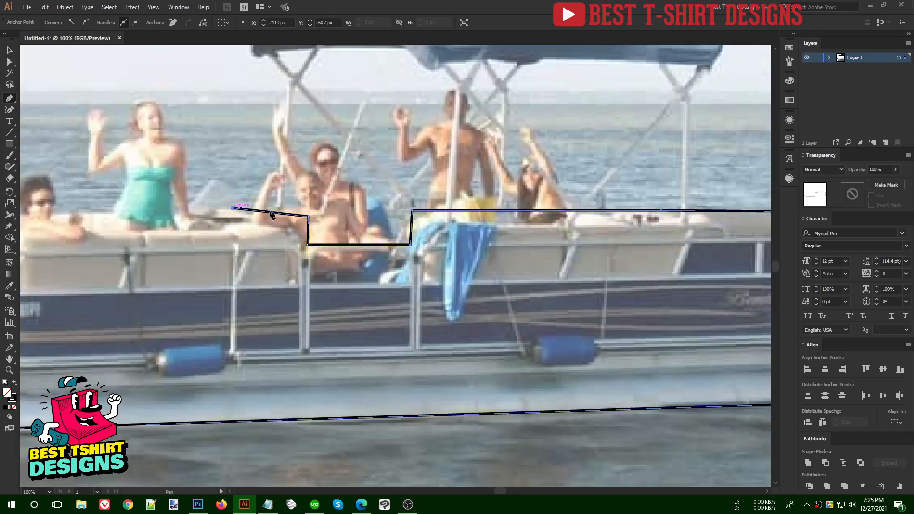
scroll(235, 212, "down", 1)
left_click_drag(175, 222, 302, 224)
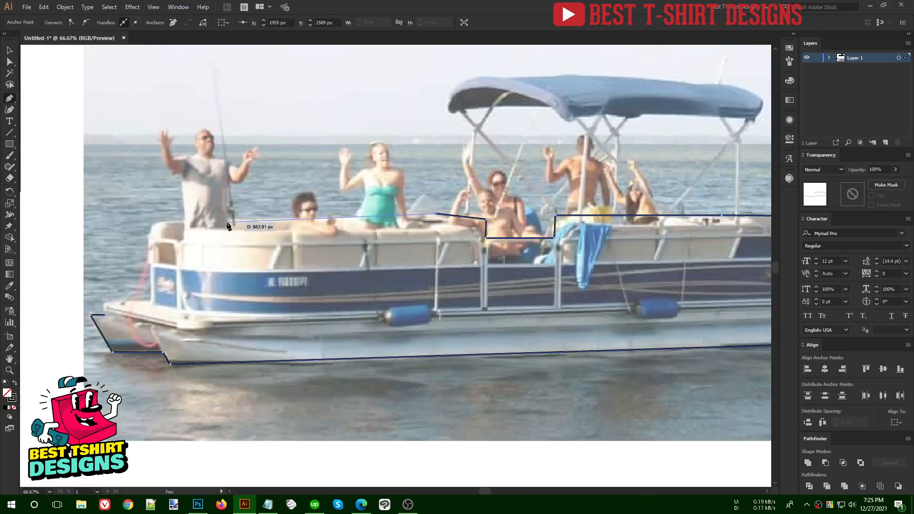
scroll(219, 216, "up", 1)
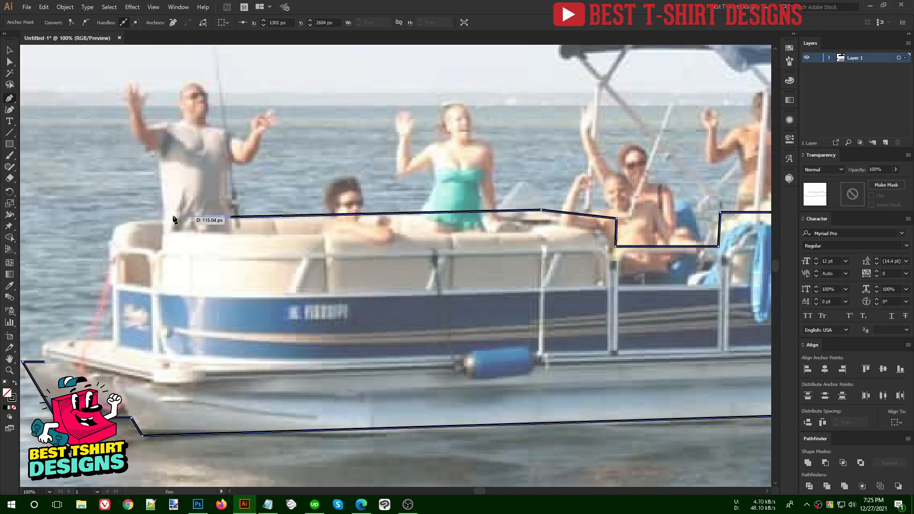
- Trace the front seating, its rounded corner and enclosure down to the bow deck, undoing one misplaced anchor
left_click(149, 220)
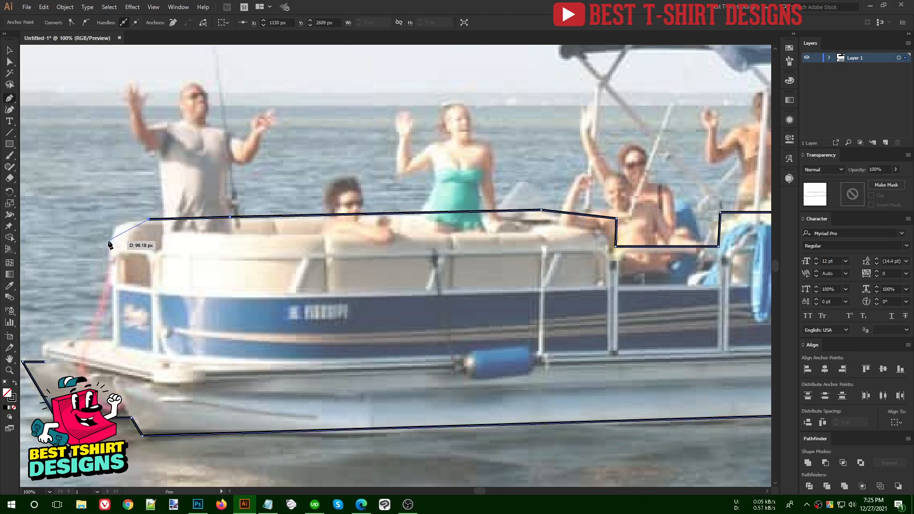
left_click(109, 241)
left_click_drag(106, 290, 177, 289)
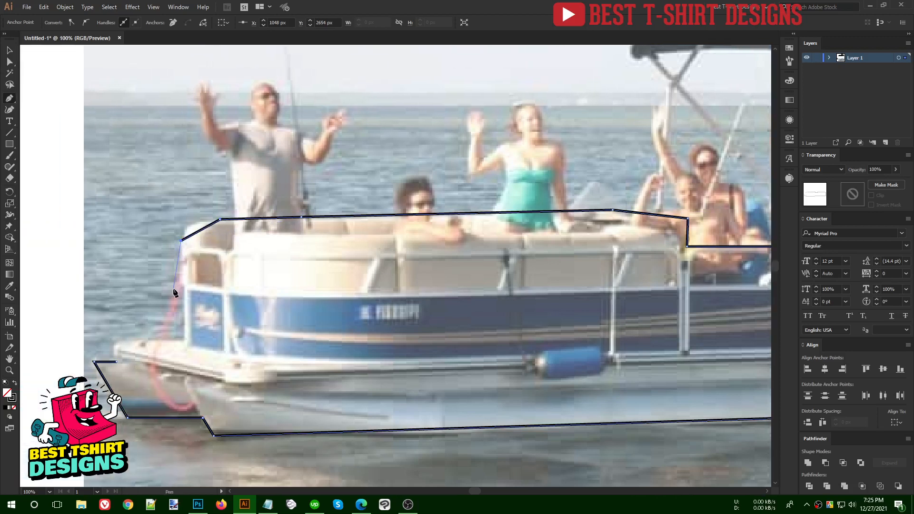
left_click(182, 340)
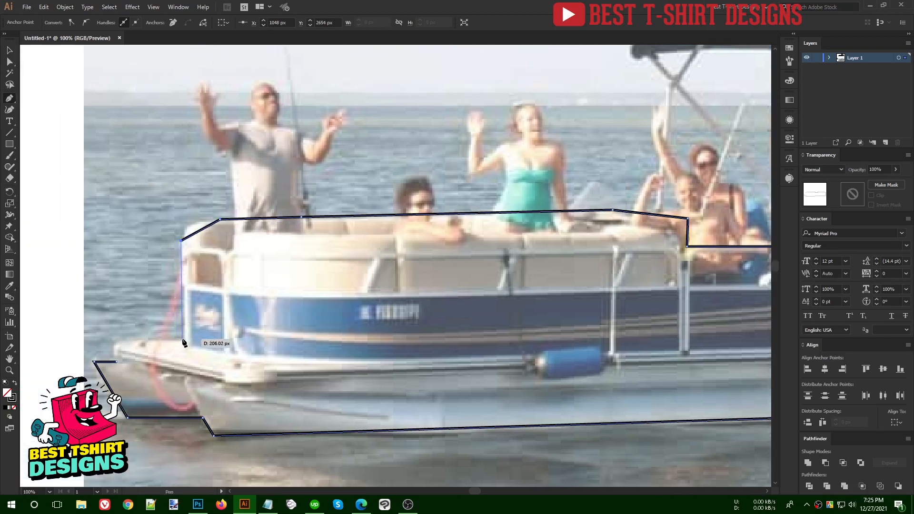
left_click(121, 339)
left_click(112, 348)
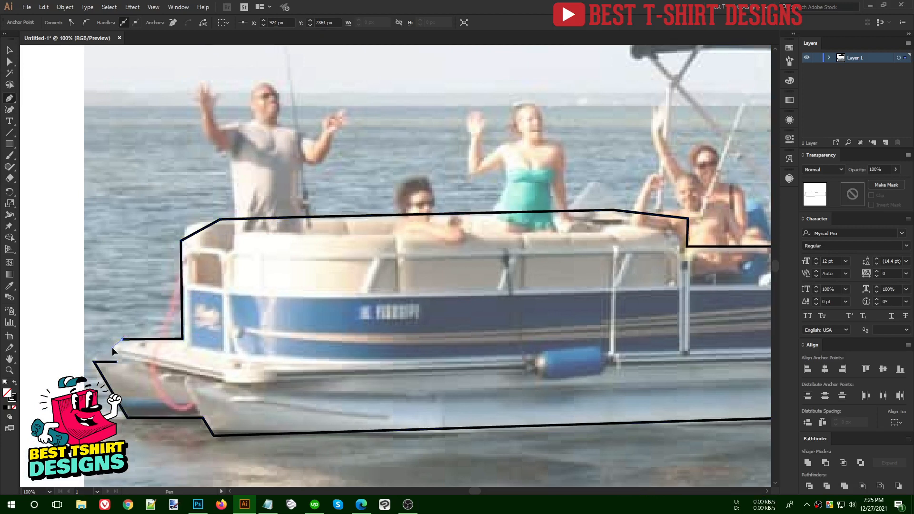
key("ctrl+z")
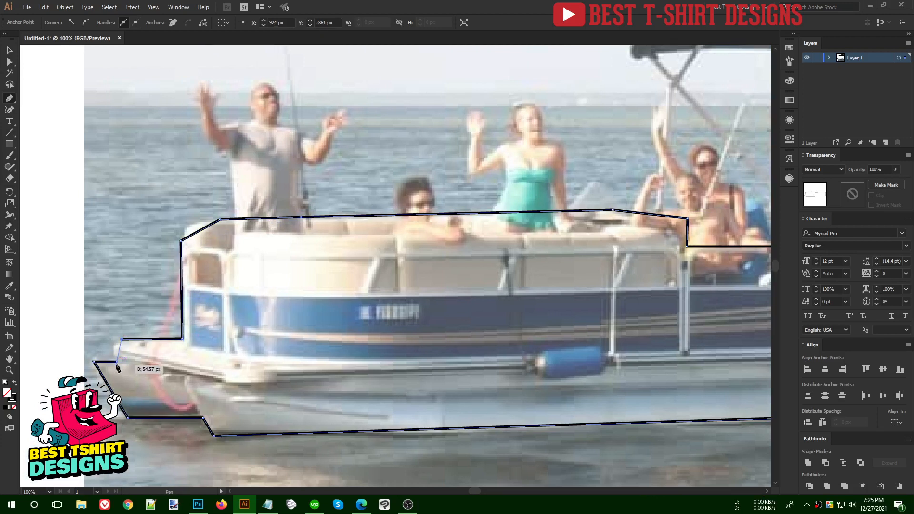
left_click(116, 343)
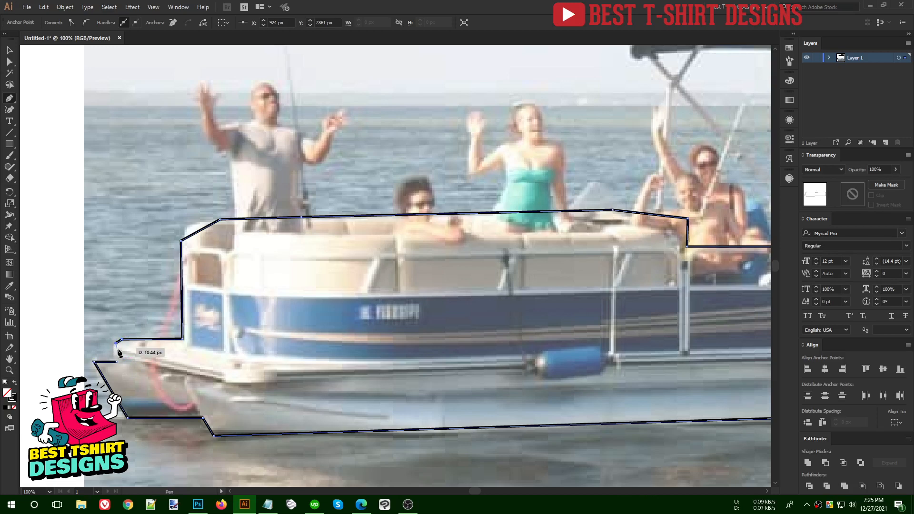
- Close the outline at its start point, preview it as a solid black shape, then revert to a stroke
left_click(117, 362)
key("v")
left_click(131, 292)
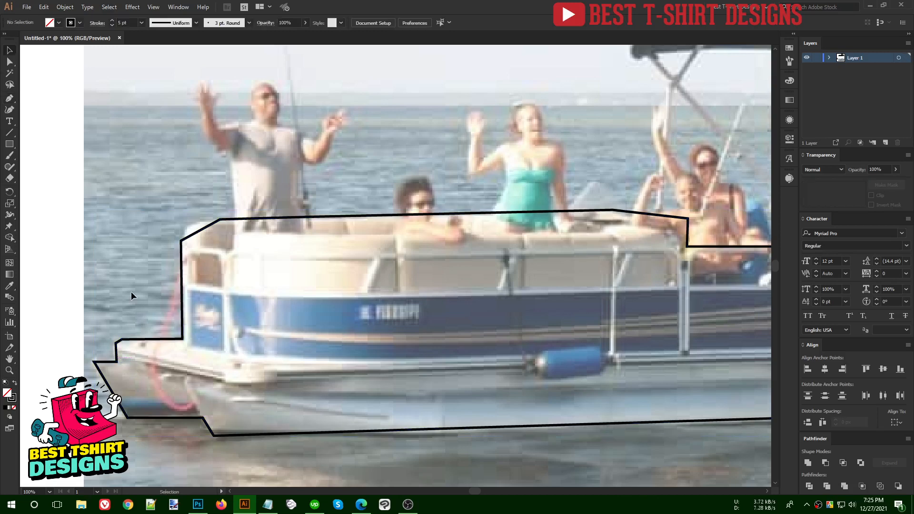
scroll(131, 292, "down", 1)
key("ctrl+a")
scroll(200, 256, "down", 1)
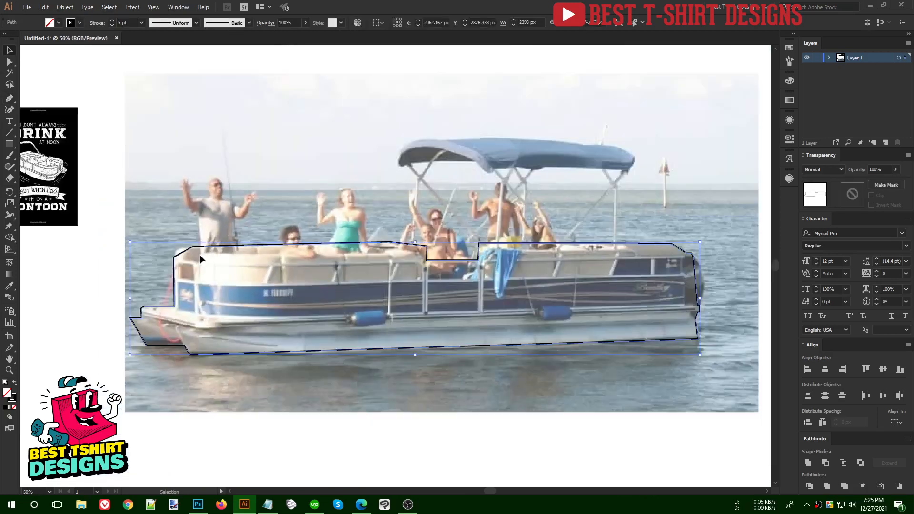
key("shift+x")
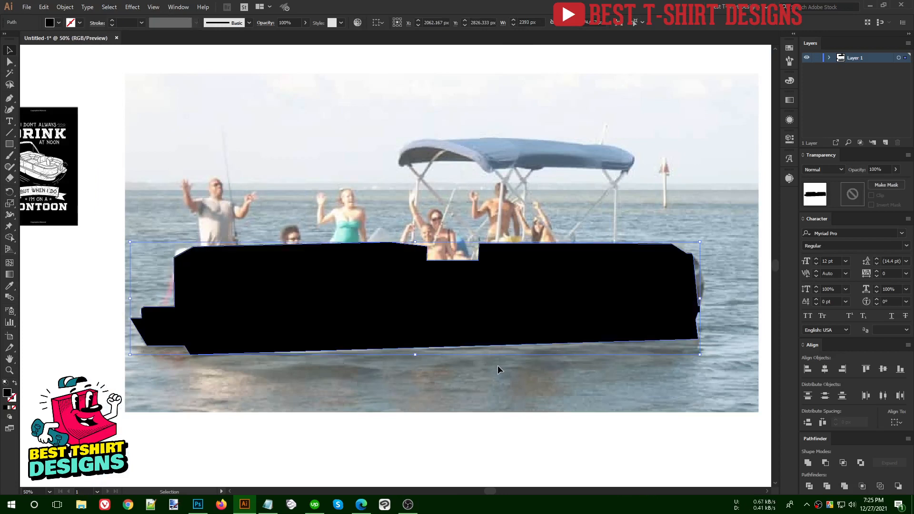
left_click(498, 369)
left_click(340, 271)
key("shift+x")
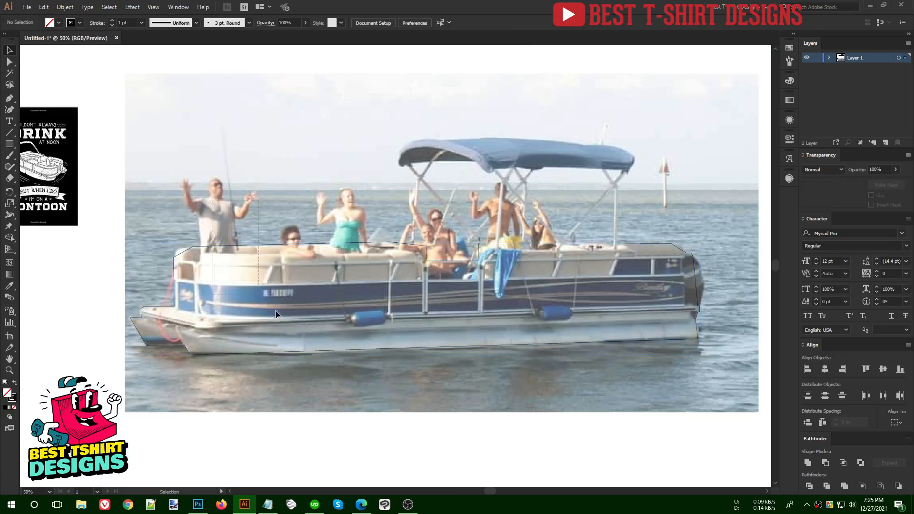
- Thicken the outline to a 6 pt black stroke and reselect it around the stern
scroll(120, 22, "up", 3)
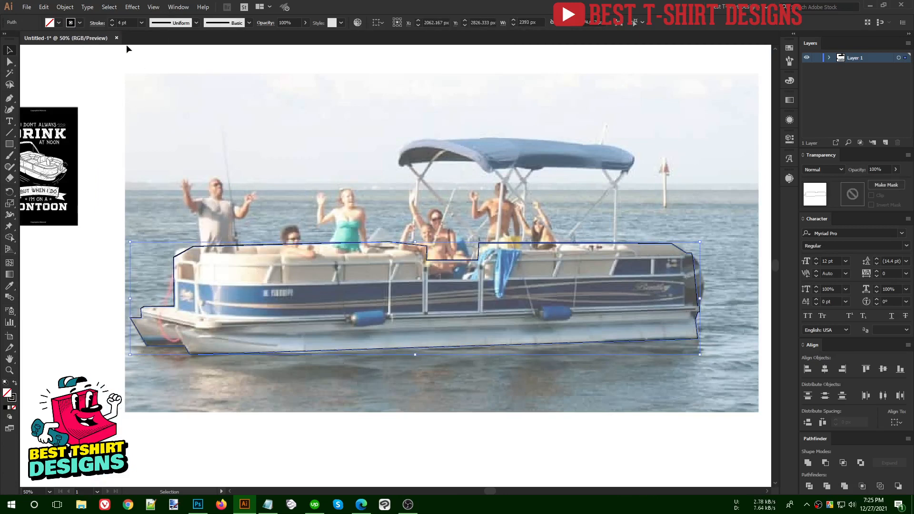
scroll(124, 23, "up", 2)
left_click(164, 170)
scroll(137, 327, "up", 2)
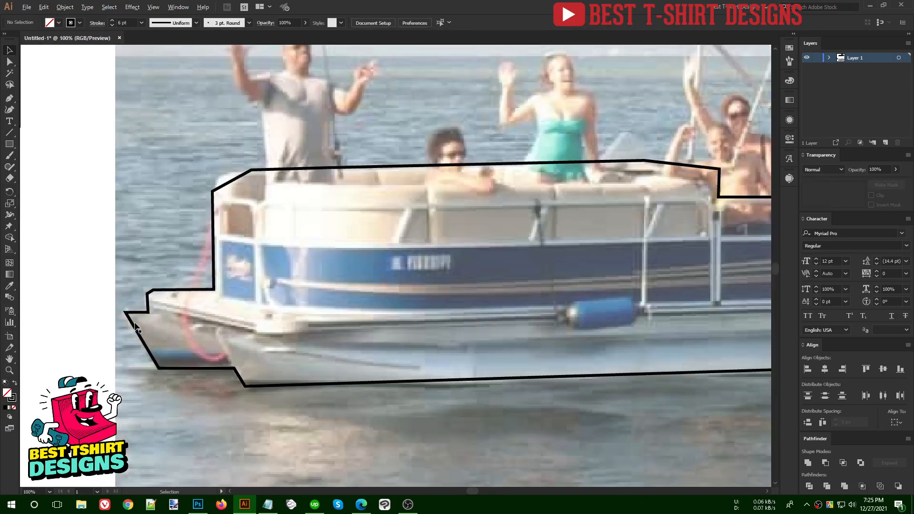
left_click_drag(212, 341, 116, 262)
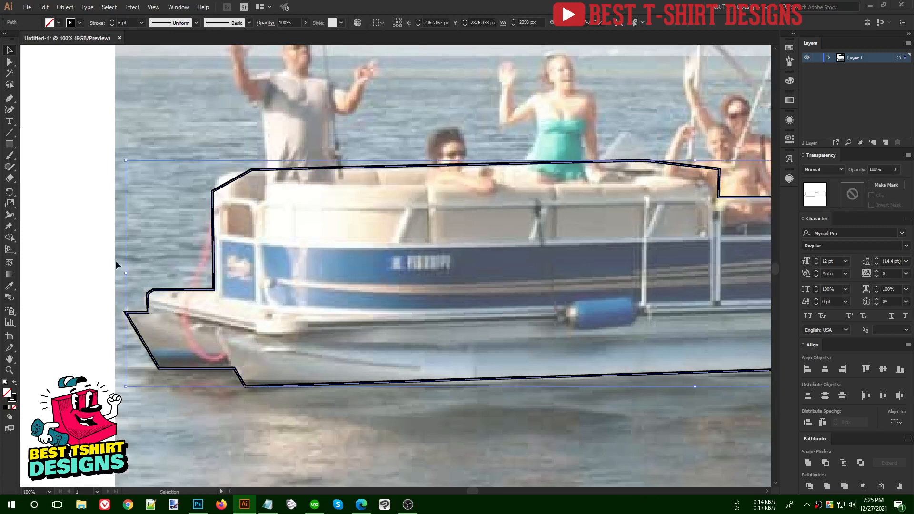
- With the Curvature tool, round the stern's angled corner, undoing an unwanted arc on the top edge
left_click(11, 110)
scroll(139, 292, "up", 4)
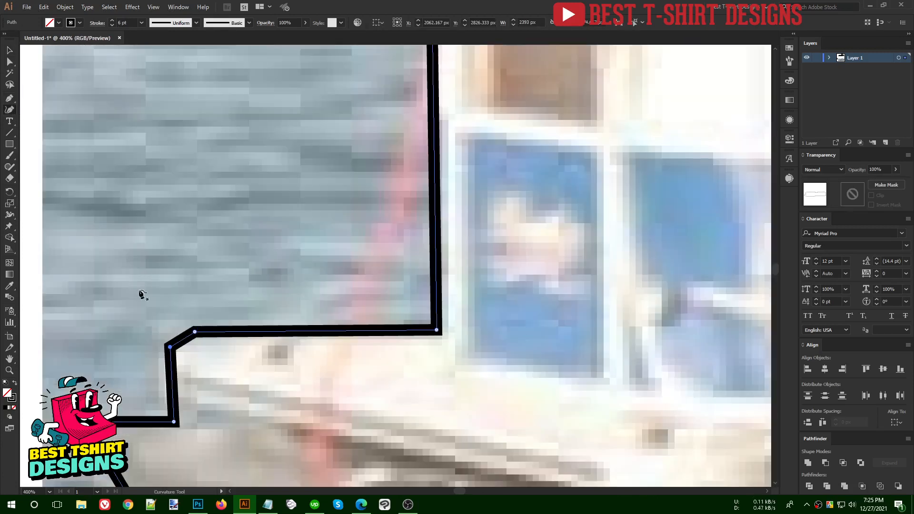
double_click(179, 335)
left_click(313, 331)
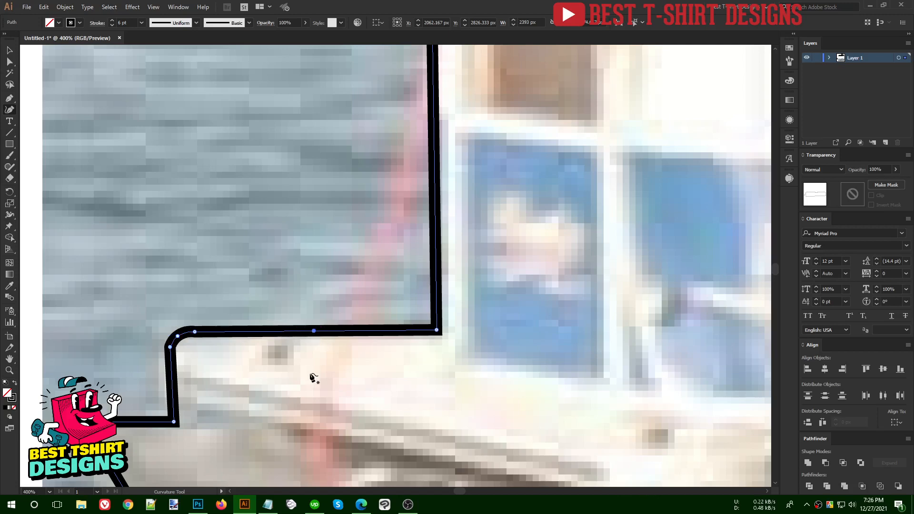
key("ctrl")
left_click_drag(315, 331, 316, 316)
key("ctrl+z")
scroll(232, 347, "down", 3)
scroll(233, 347, "down", 2)
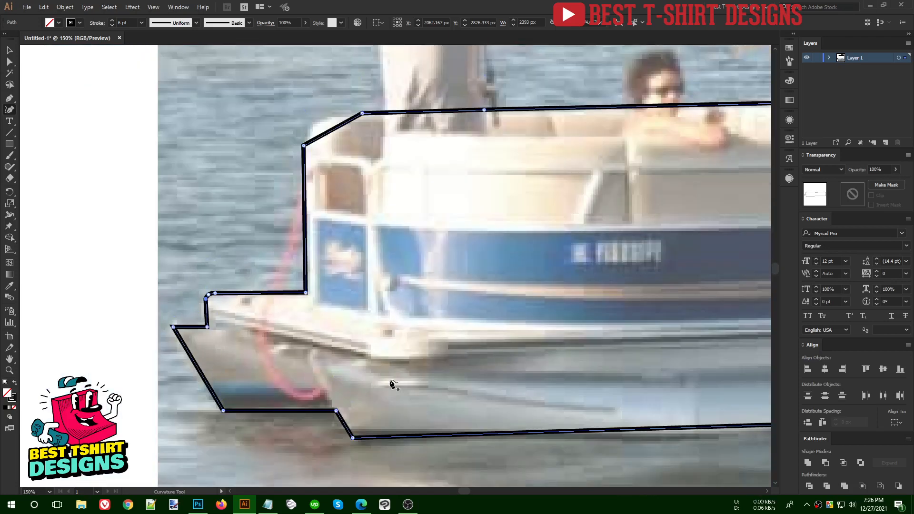
scroll(275, 241, "up", 3)
scroll(271, 238, "up", 1)
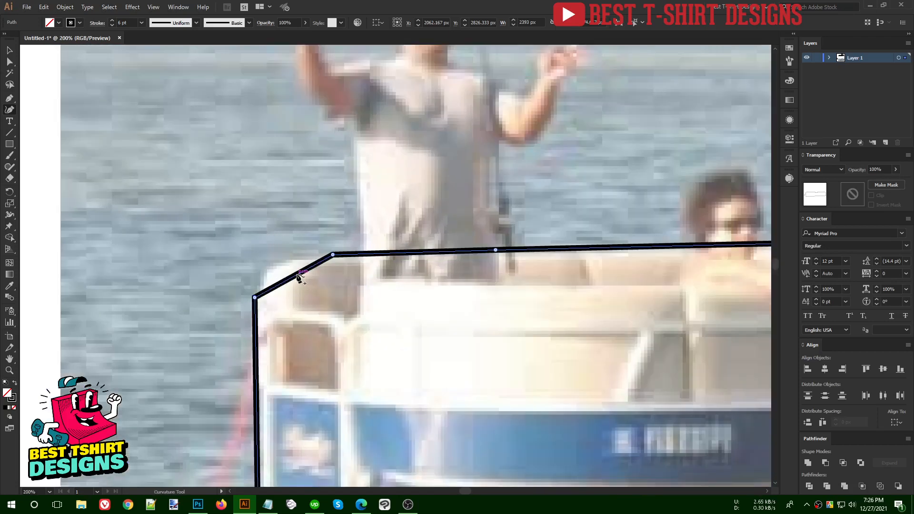
- Round the outline's top-left corner and the corner beside the seating dip
left_click_drag(298, 274, 271, 271)
scroll(159, 306, "down", 3)
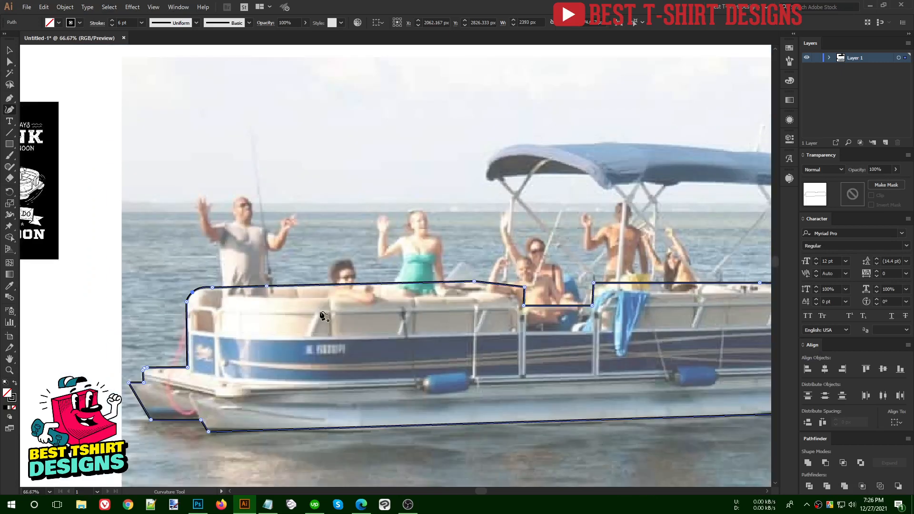
scroll(323, 316, "up", 3)
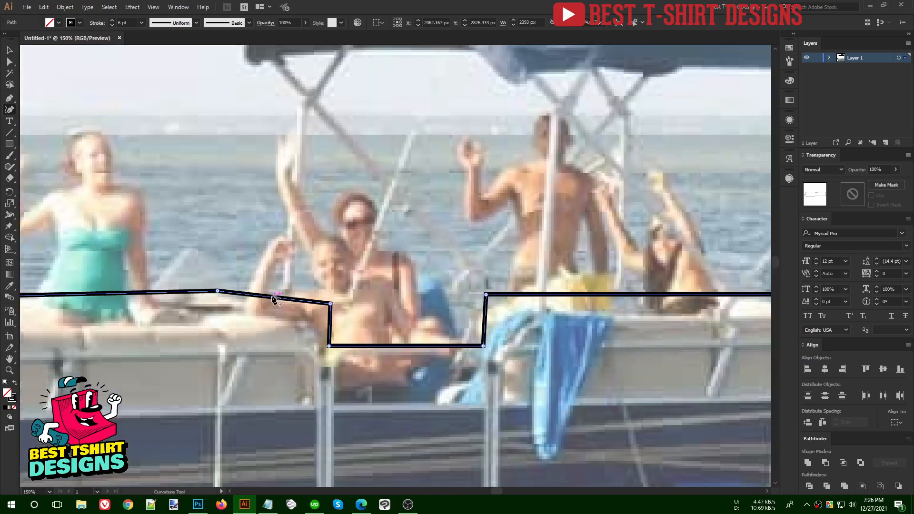
left_click_drag(273, 297, 302, 296)
- Round the top-right corner and bulge the right end and its short step outward like the bow
left_click_drag(537, 332, 300, 316)
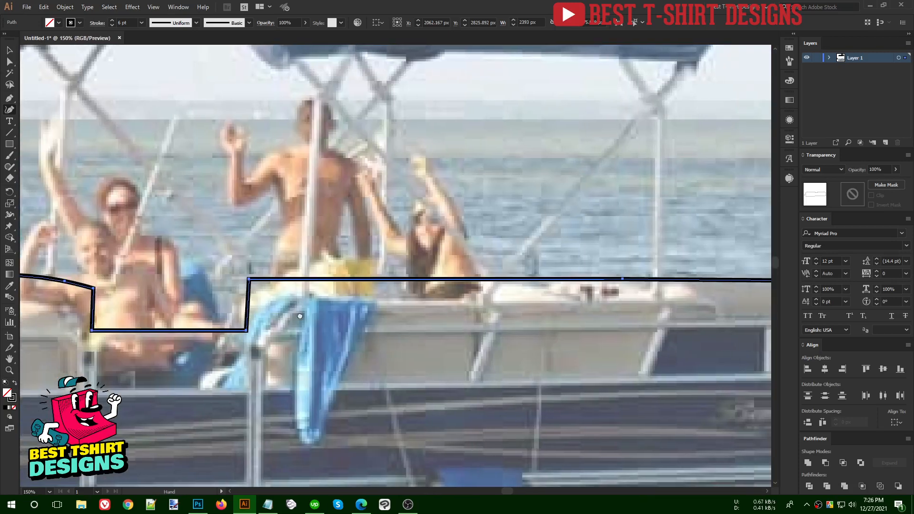
left_click_drag(481, 325, 286, 308)
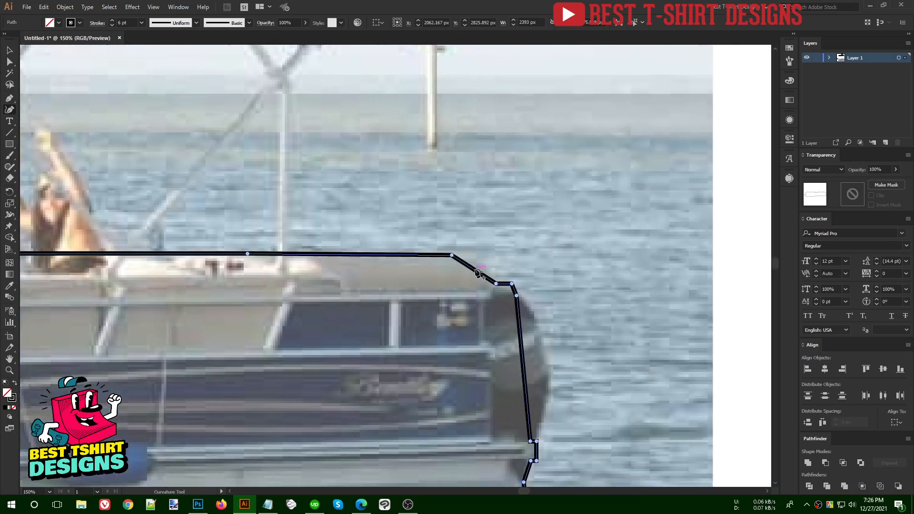
left_click_drag(474, 270, 485, 264)
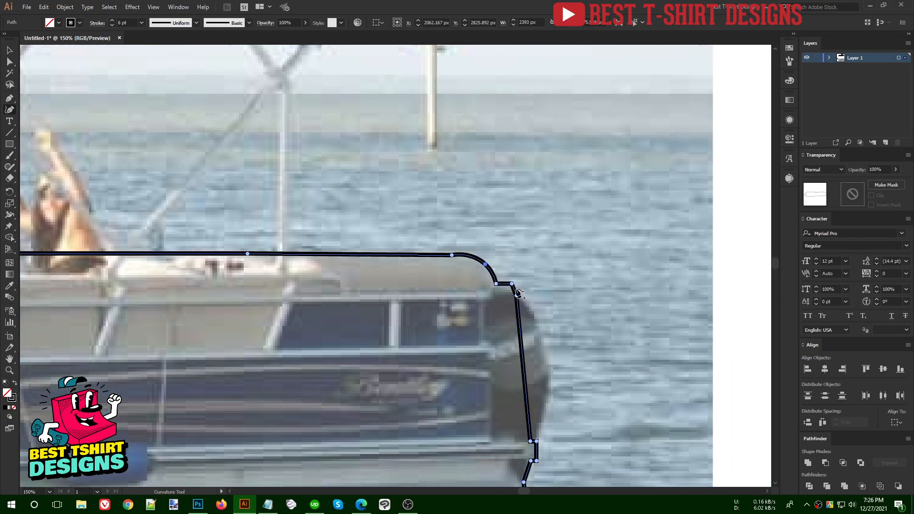
left_click_drag(523, 364, 550, 364)
left_click_drag(557, 361, 556, 270)
scroll(536, 367, "up", 1)
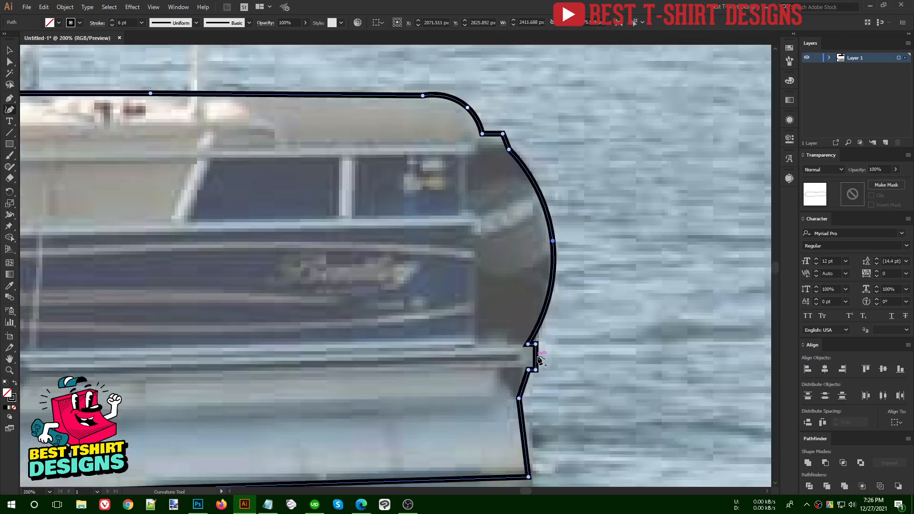
mouse_move(537, 356)
left_mouse_down()
mouse_move(545, 358)
mouse_move(537, 369)
left_mouse_up()
scroll(594, 313, "down", 3)
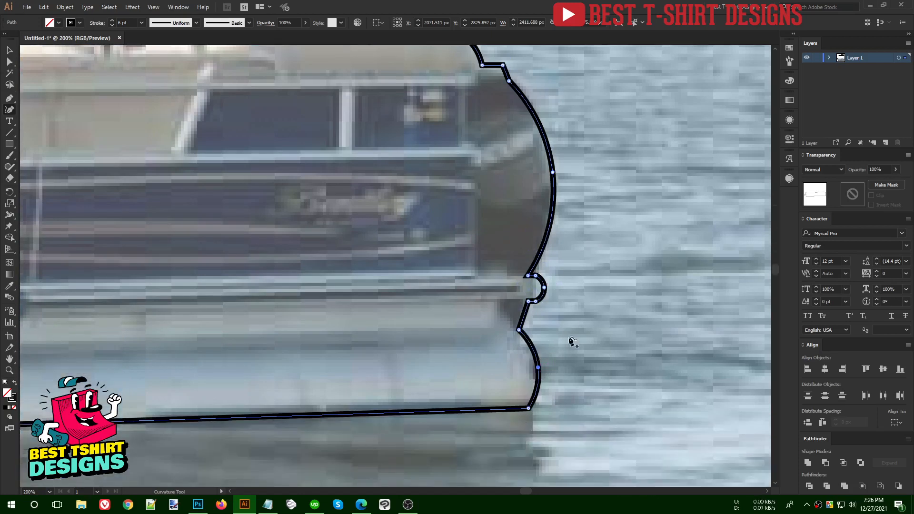
scroll(607, 316, "down", 3)
scroll(608, 316, "down", 1)
- Deselect the boat outline, zoom and pan to the bimini canopy, and take the Pen tool
key("v")
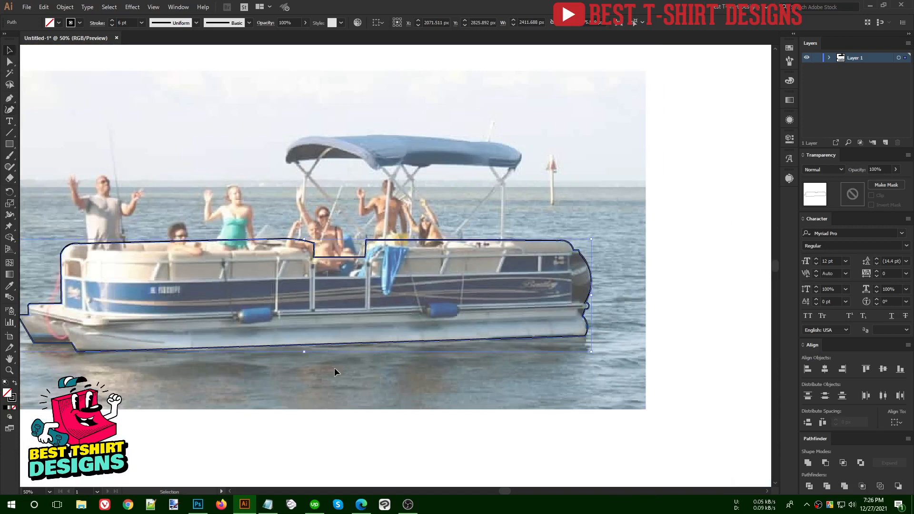
left_click(335, 369)
scroll(398, 307, "up", 2)
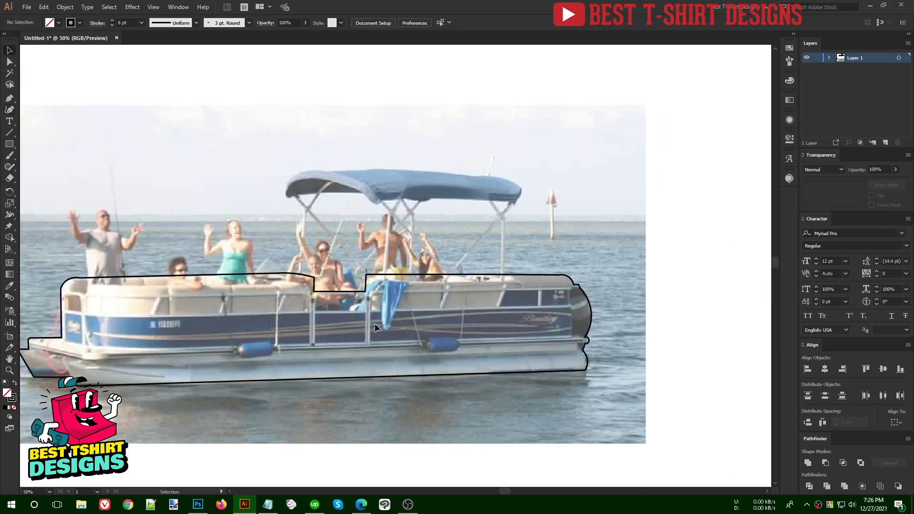
scroll(476, 174, "up", 1)
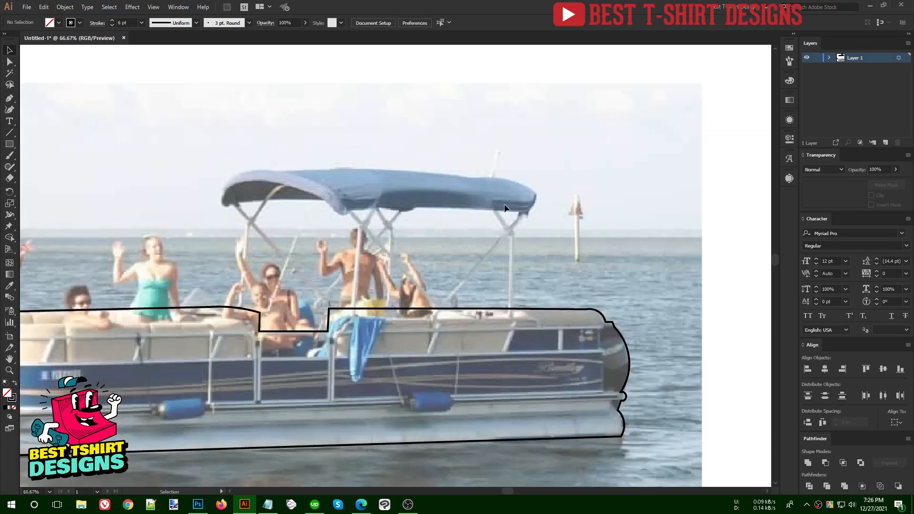
scroll(533, 232, "up", 1)
left_click_drag(258, 251, 374, 262)
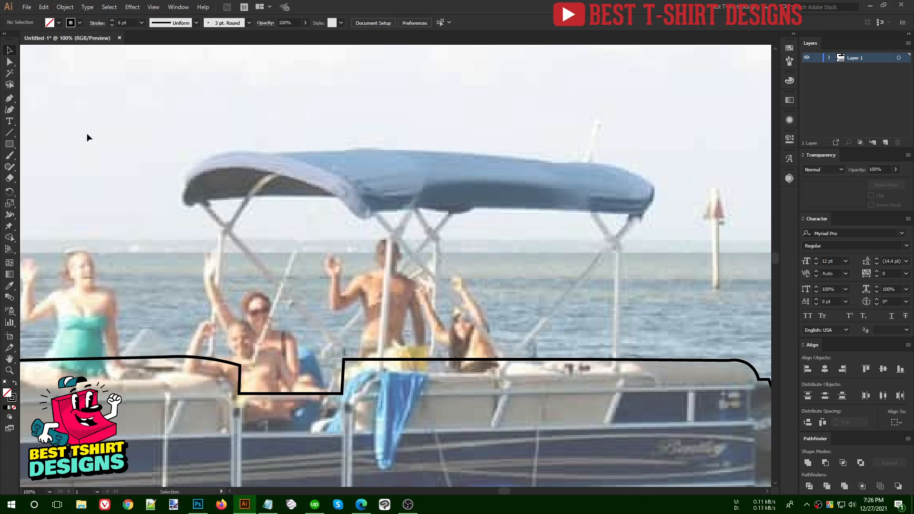
left_click(9, 99)
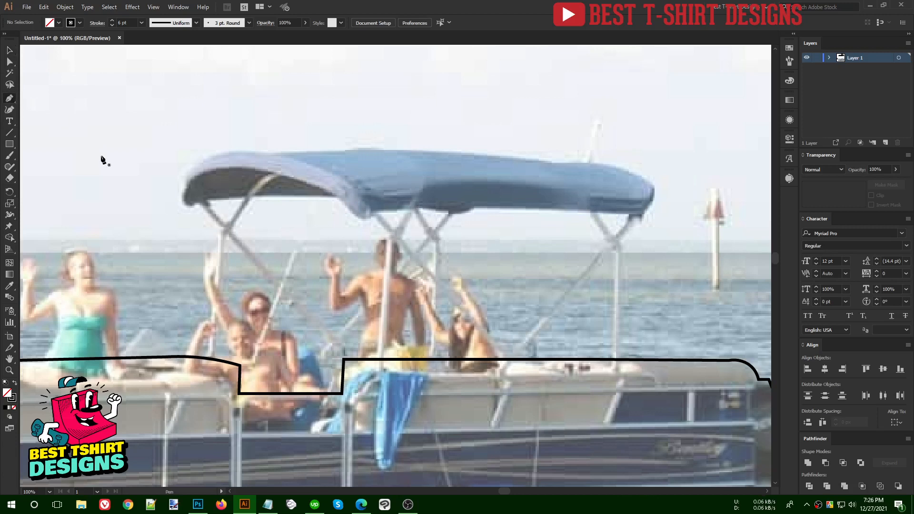
- Draw three diagonal Pen lines from the canopy's left, middle and right edges down to the rail
left_click(195, 195)
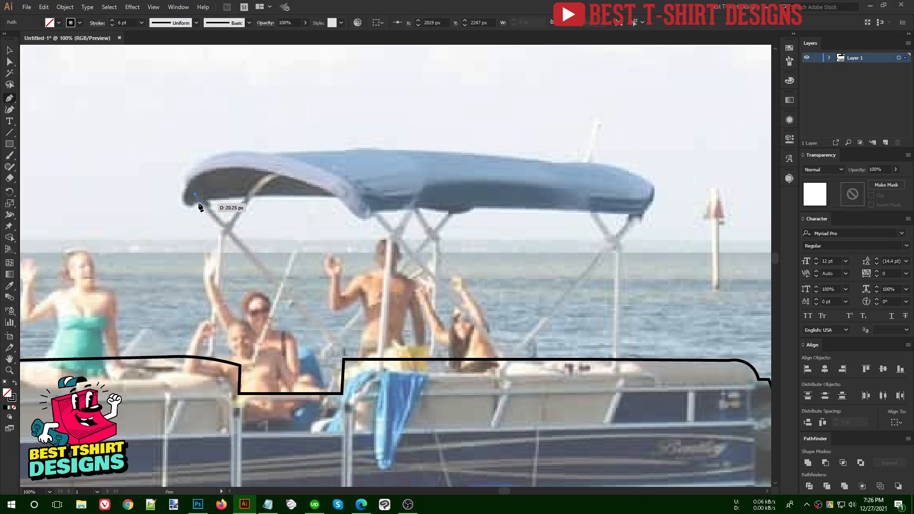
left_click(358, 368)
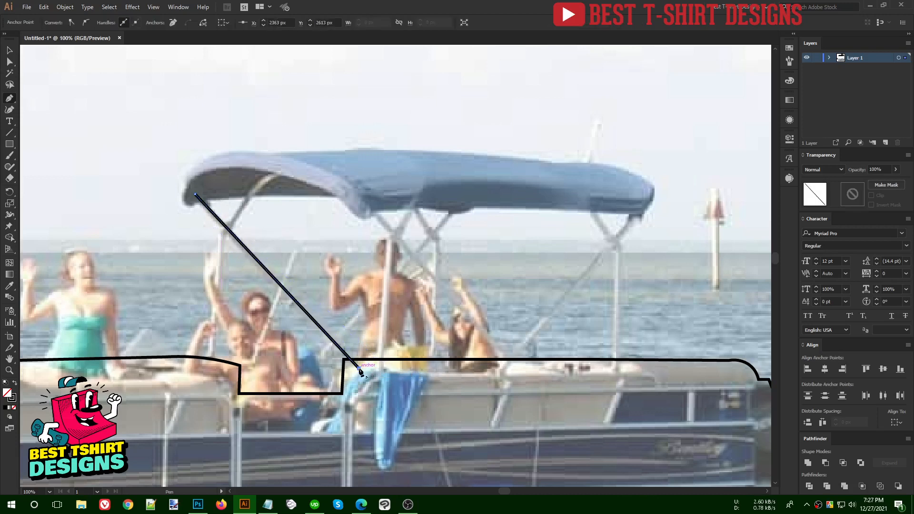
left_click(368, 212)
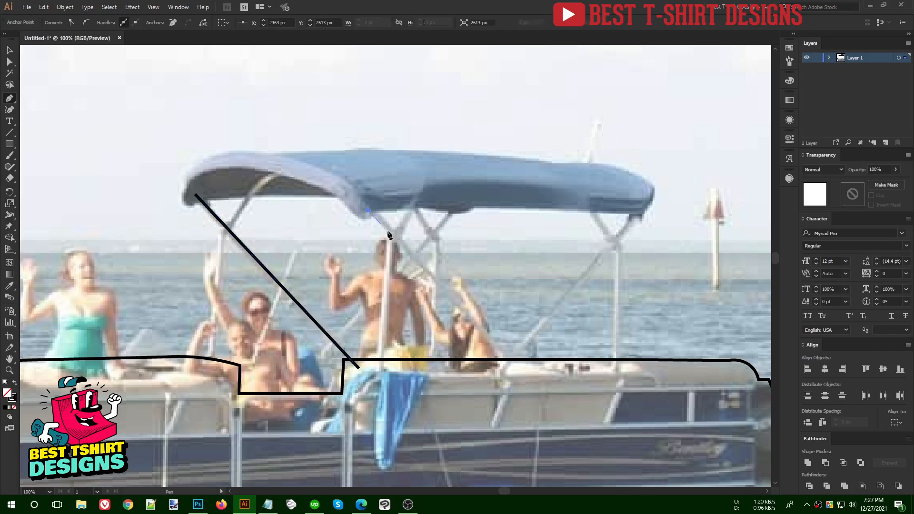
left_click(523, 378)
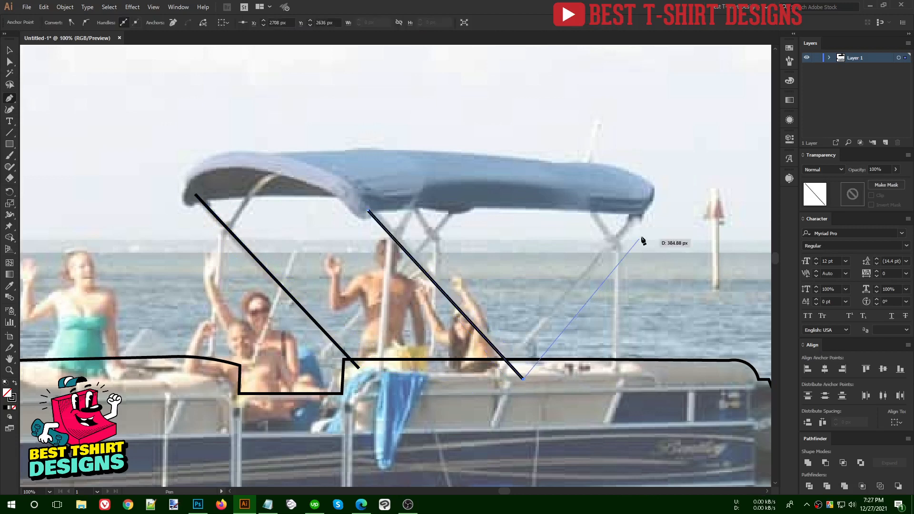
key("Escape")
left_click(641, 206)
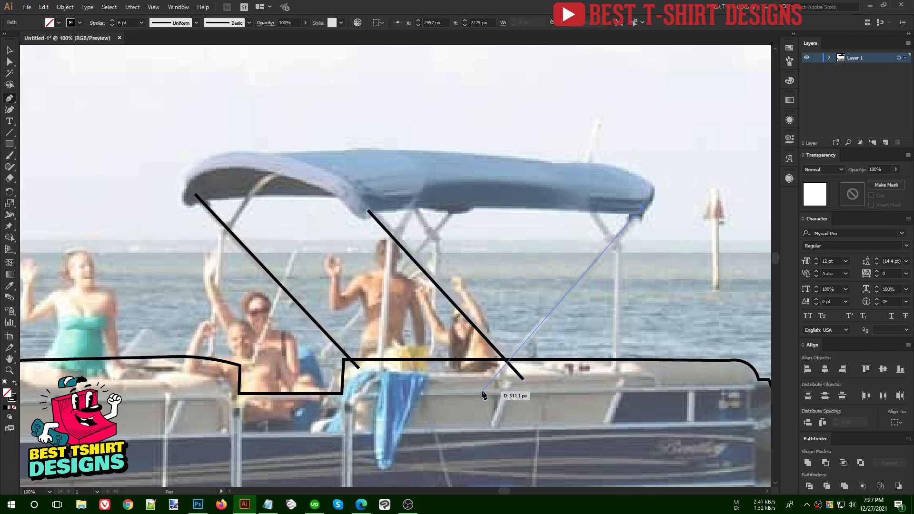
left_click(485, 391)
key("Escape")
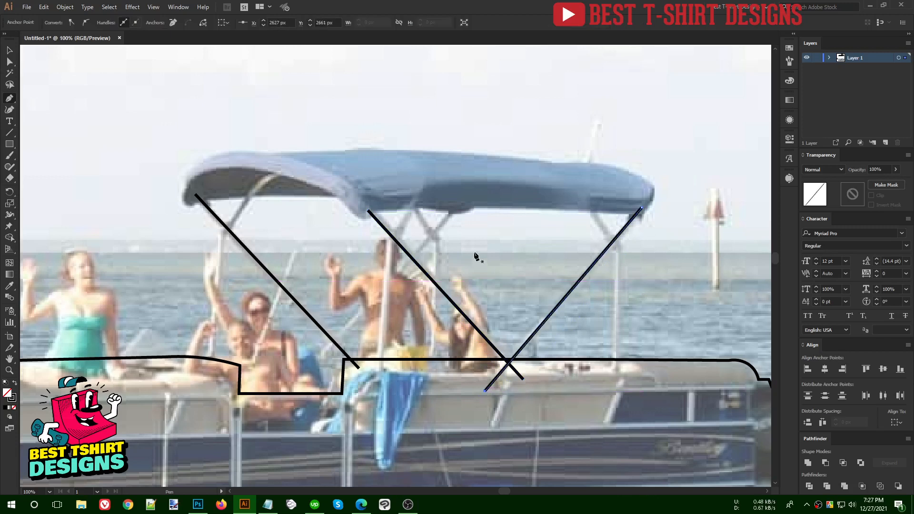
left_click(464, 201)
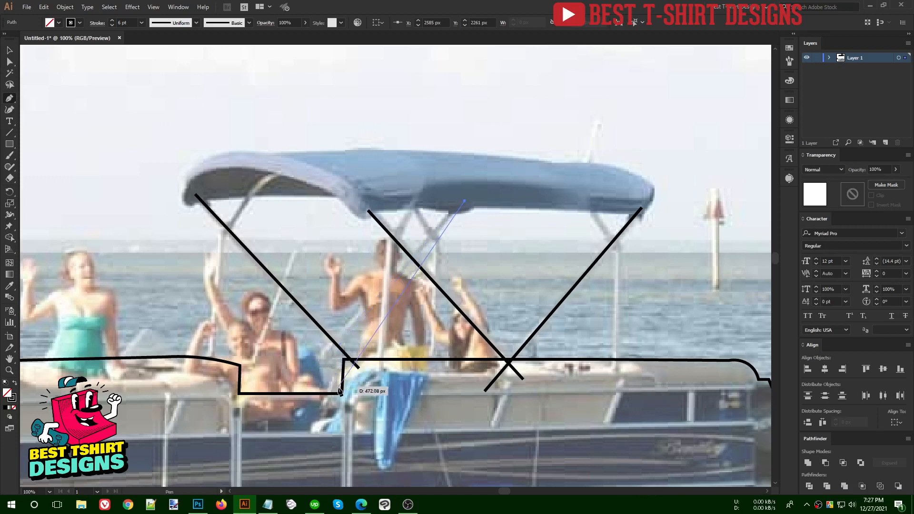
- Delete the notch's two bottom anchors from the hull outline, leaving the path open
key("v")
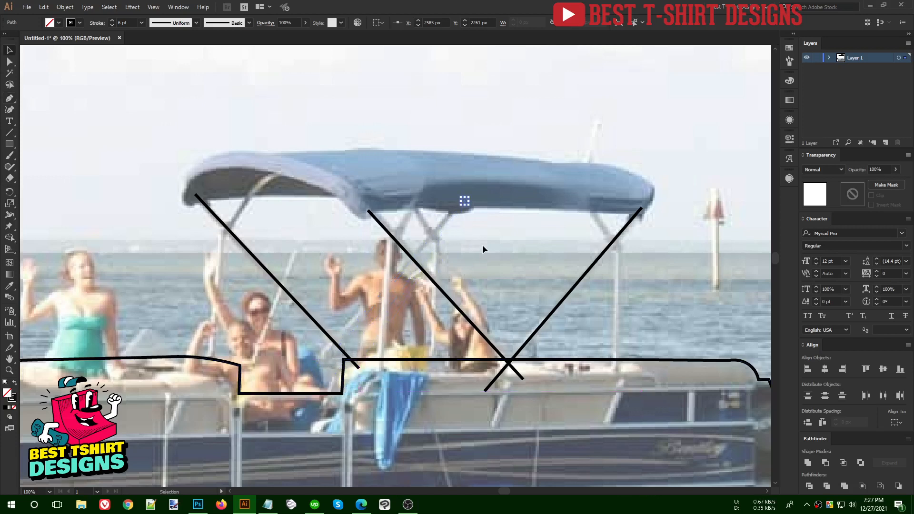
key("Delete")
scroll(231, 419, "up", 1)
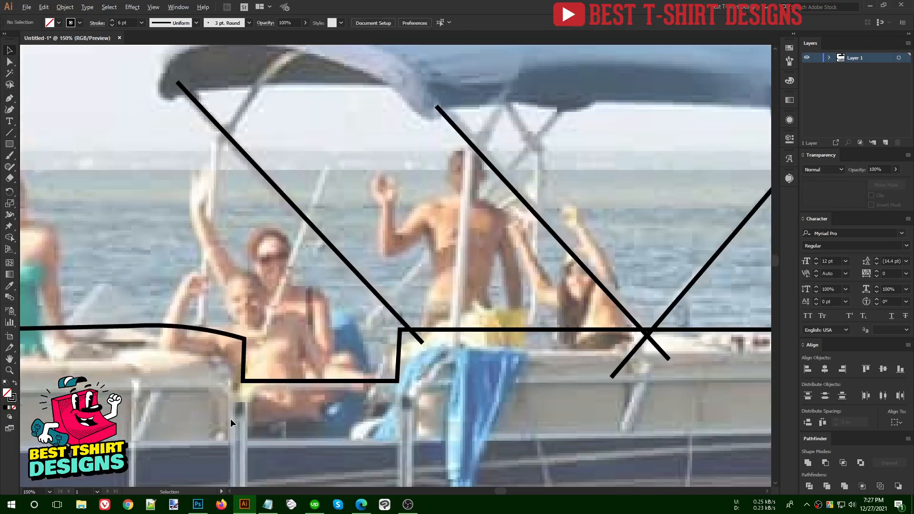
left_click_drag(298, 357, 323, 413)
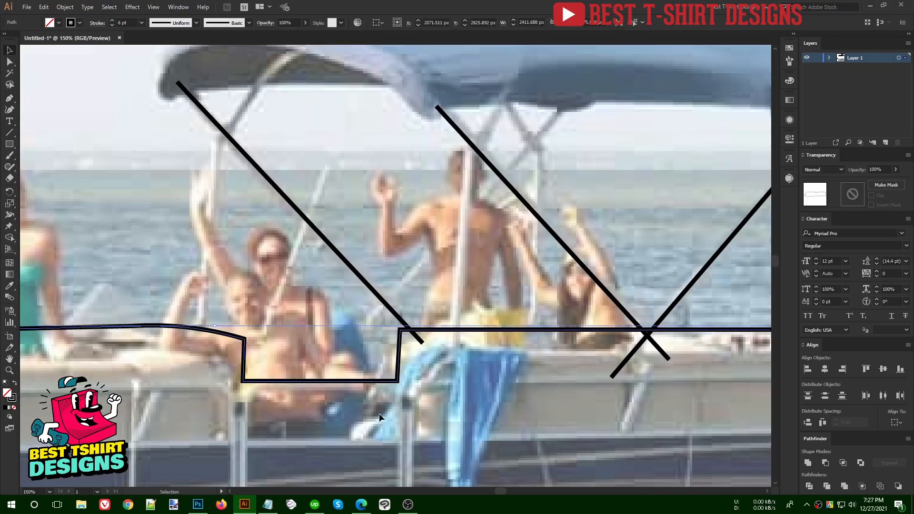
key("a")
left_click_drag(400, 413, 211, 375)
key("Delete")
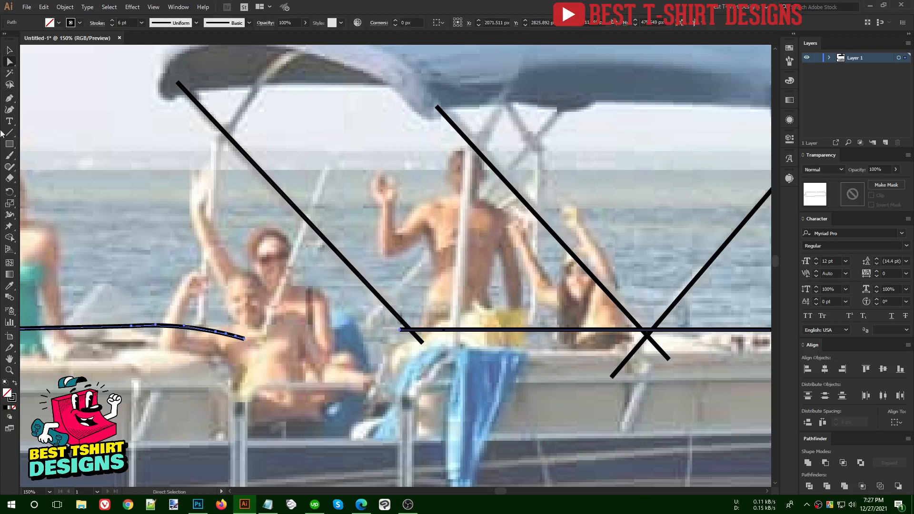
- Redraw the hull's top edge with the Pen as a single step and close the gap
left_click(15, 99)
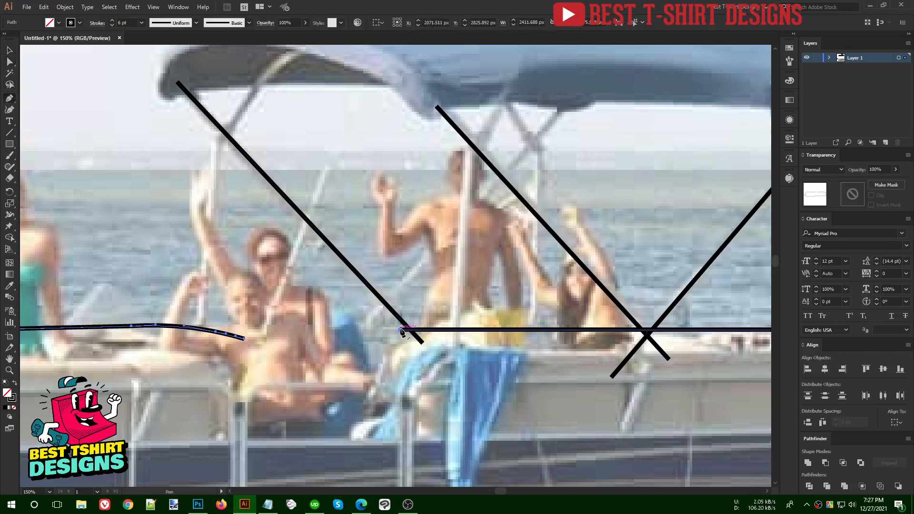
left_click_drag(400, 329, 268, 341)
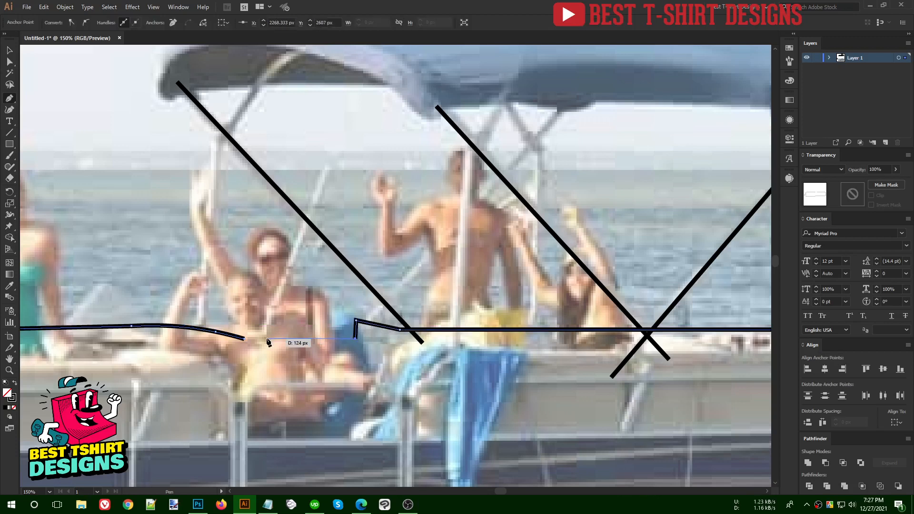
left_click(266, 339)
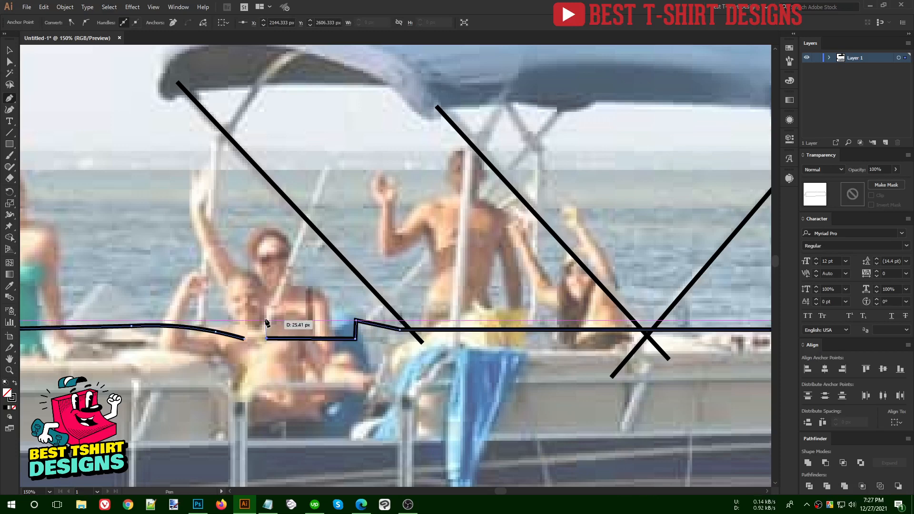
left_click(264, 320)
left_click(249, 319)
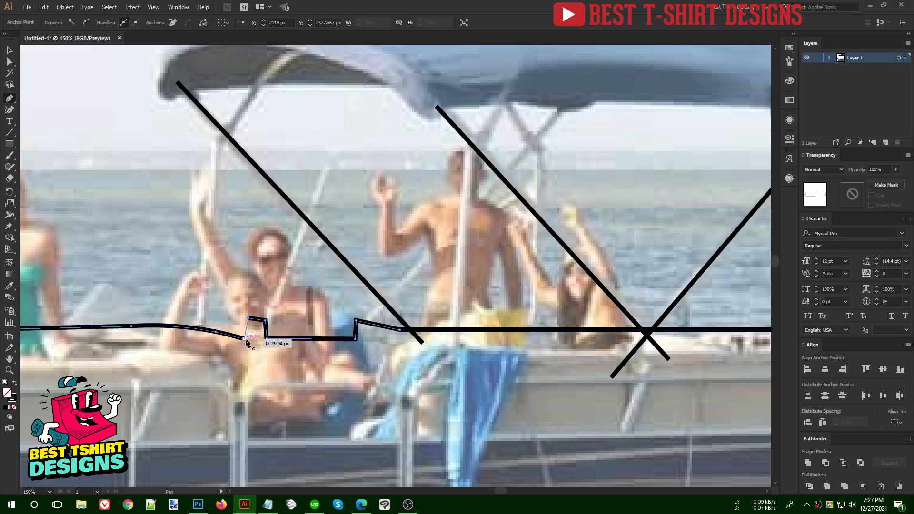
left_click(244, 339)
scroll(357, 343, "down", 2)
scroll(301, 344, "up", 3)
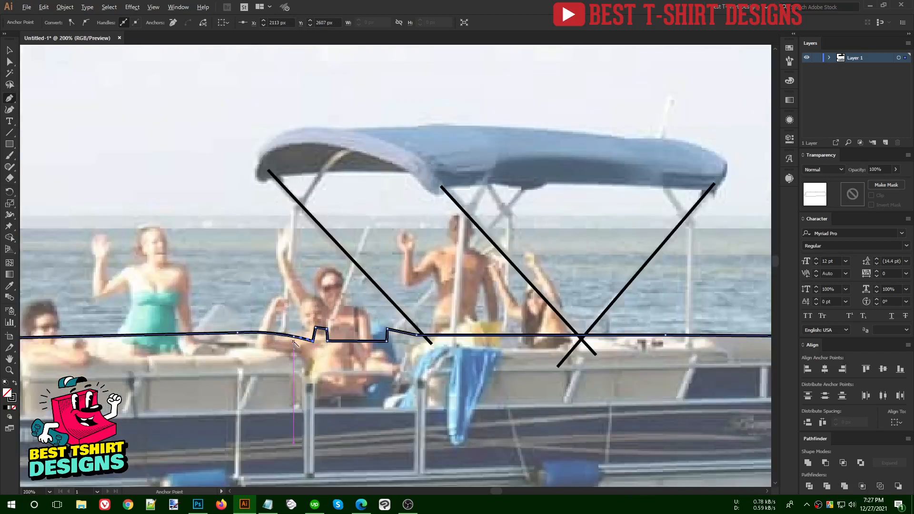
key("ctrl+z")
key("ctrl+z")
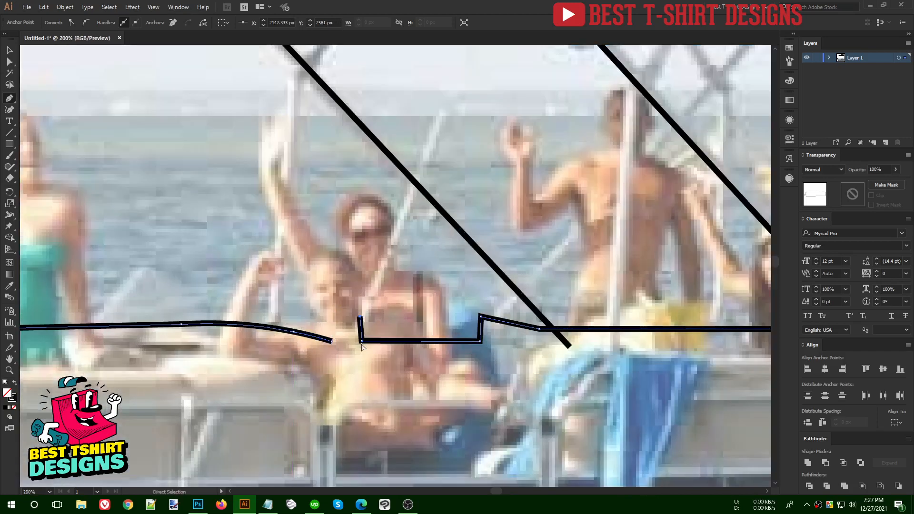
left_click(332, 341)
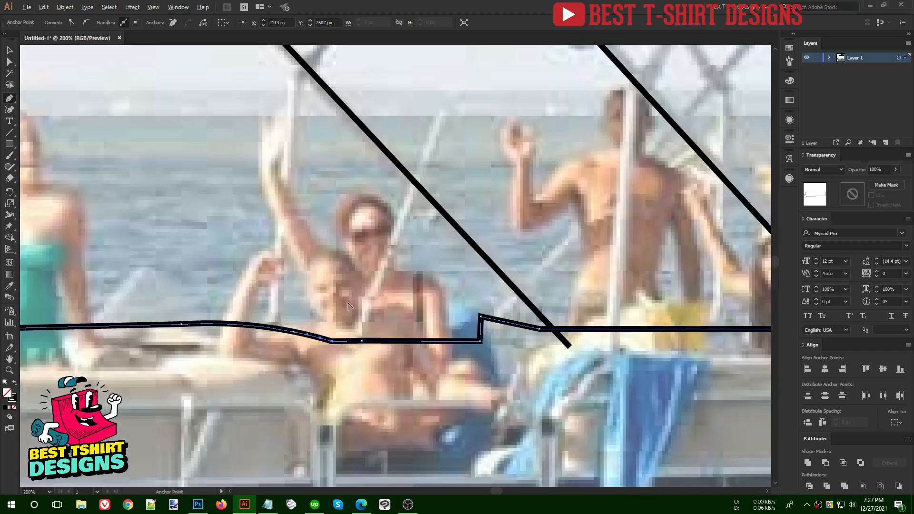
scroll(347, 304, "down", 2)
- Round the new hull step's corner slightly with the live-corner widget
key("v")
left_click(439, 342)
scroll(456, 285, "up", 1)
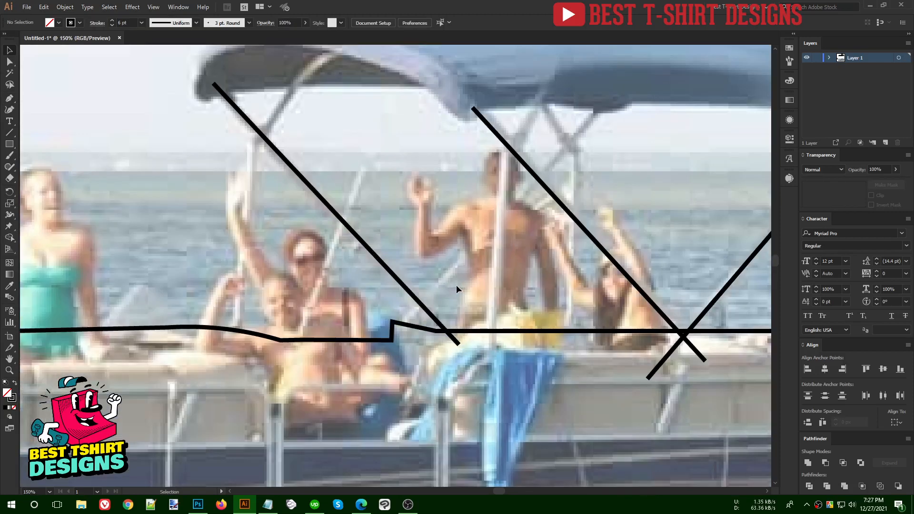
key("a")
left_click(389, 321)
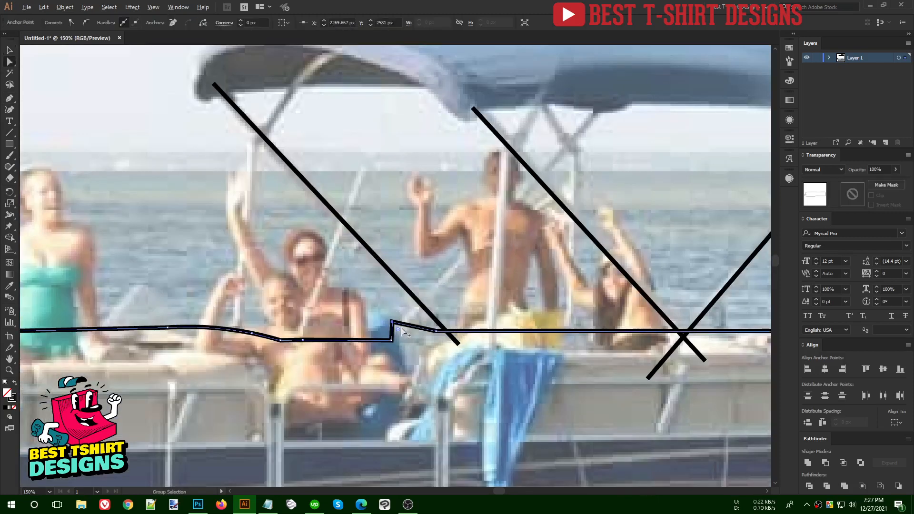
scroll(391, 324, "up", 2)
left_click_drag(390, 322, 396, 332)
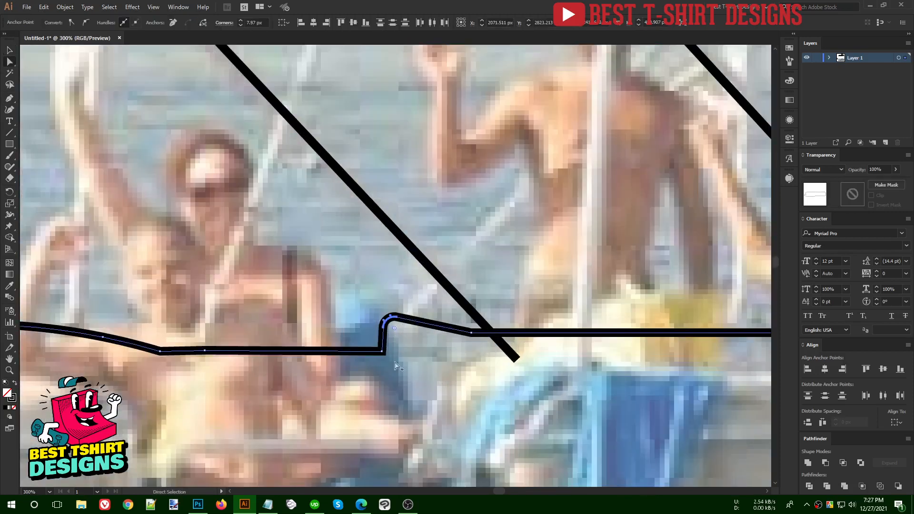
scroll(392, 334, "down", 4)
key("v")
left_click(376, 334)
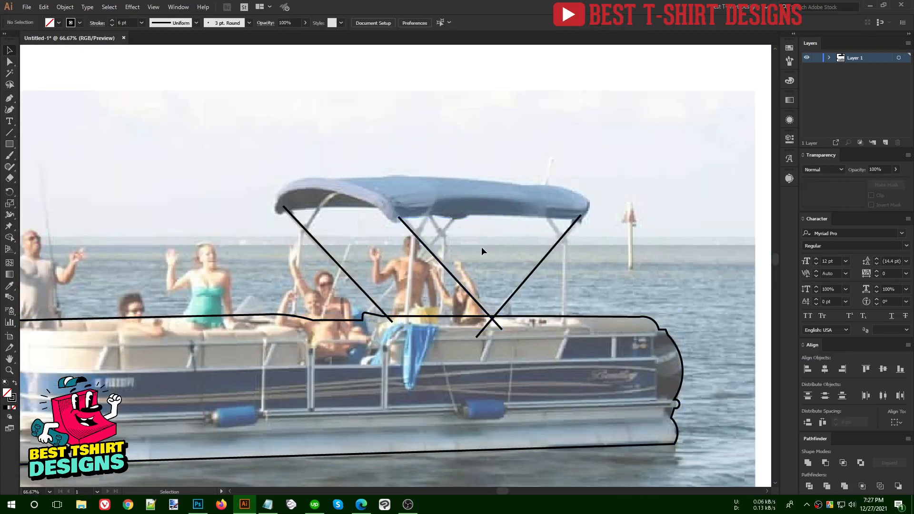
- Draw a support line from the canopy down to the hull step
left_click(9, 97)
key("ctrl+plus")
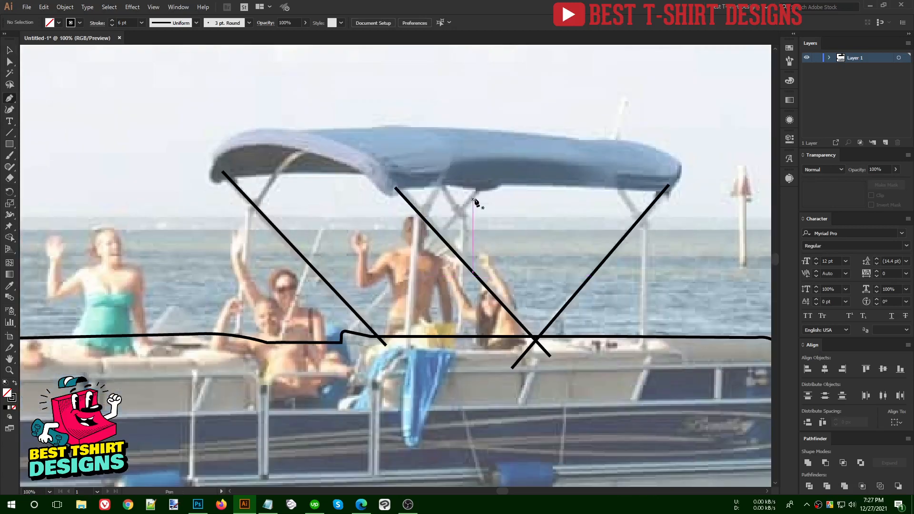
left_click(493, 180)
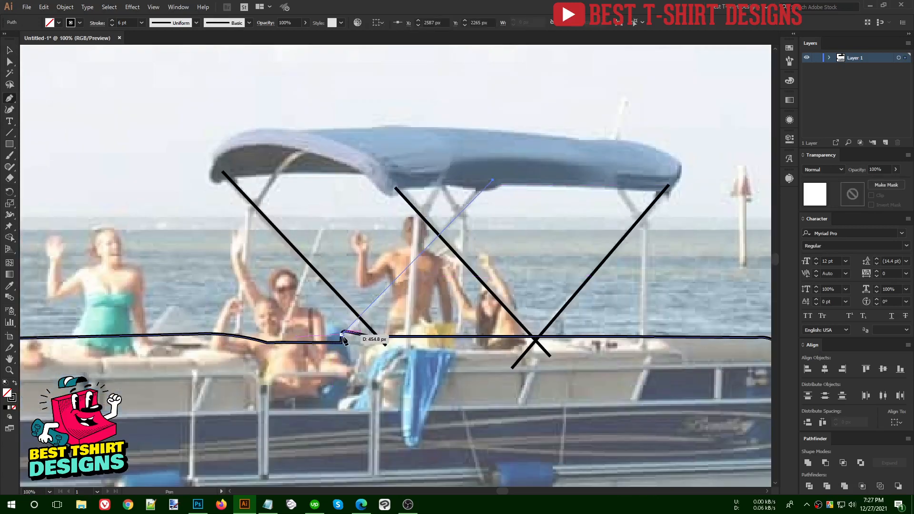
left_click(345, 339)
key("ctrl")
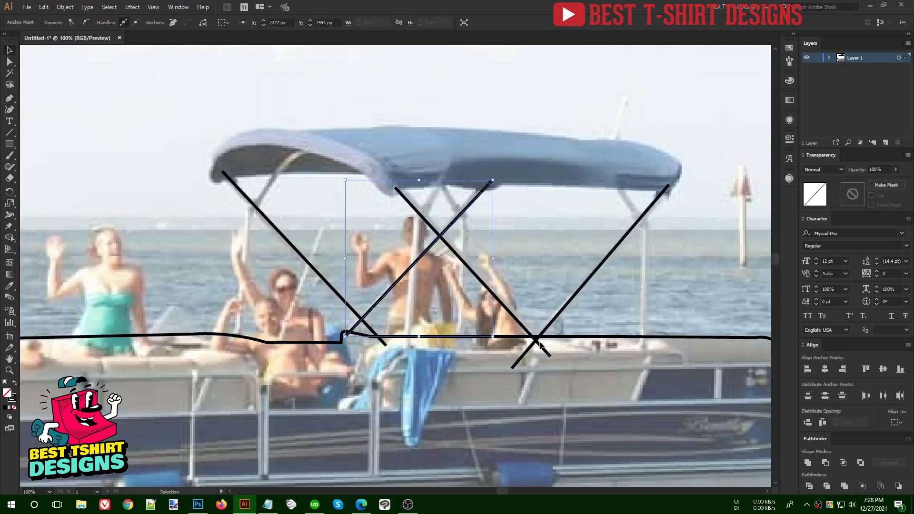
- Trace the left and middle canopy poles, each bending at the brace and running down to the deck
scroll(582, 364, "right", 1)
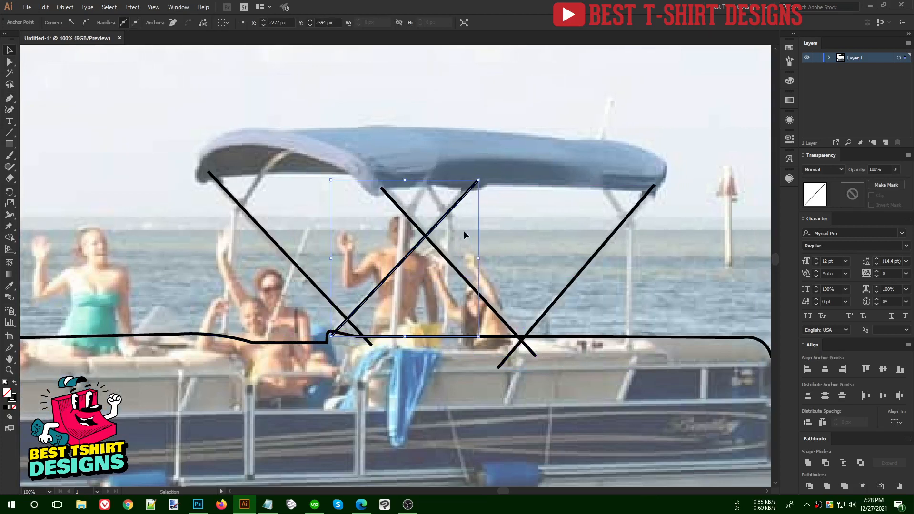
left_click(8, 98)
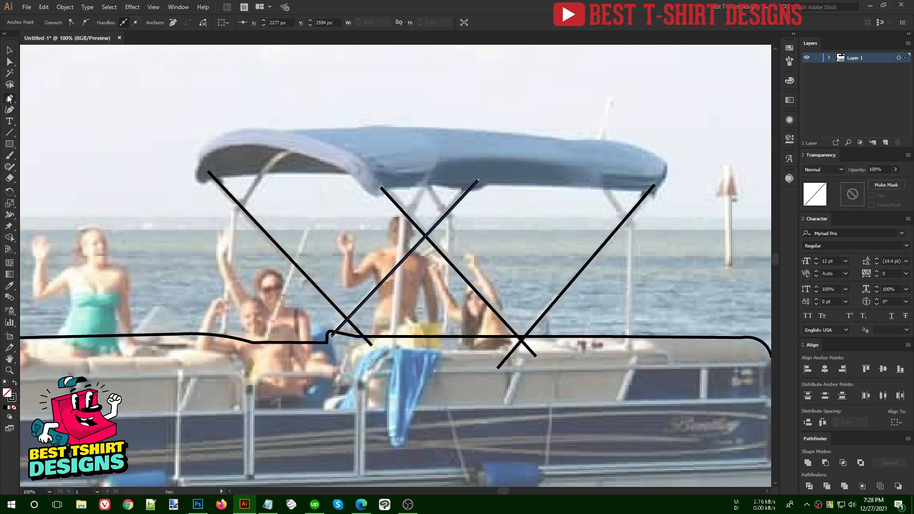
scroll(237, 216, "up", 1)
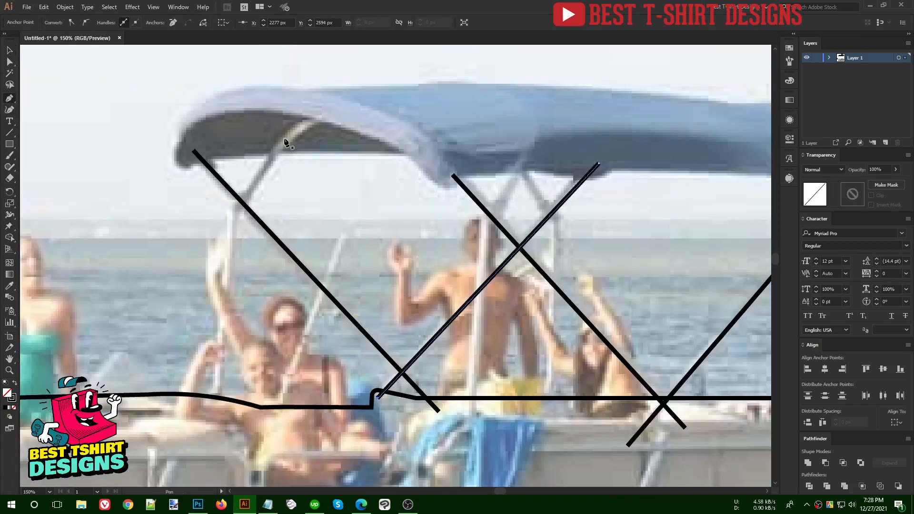
left_click(288, 140)
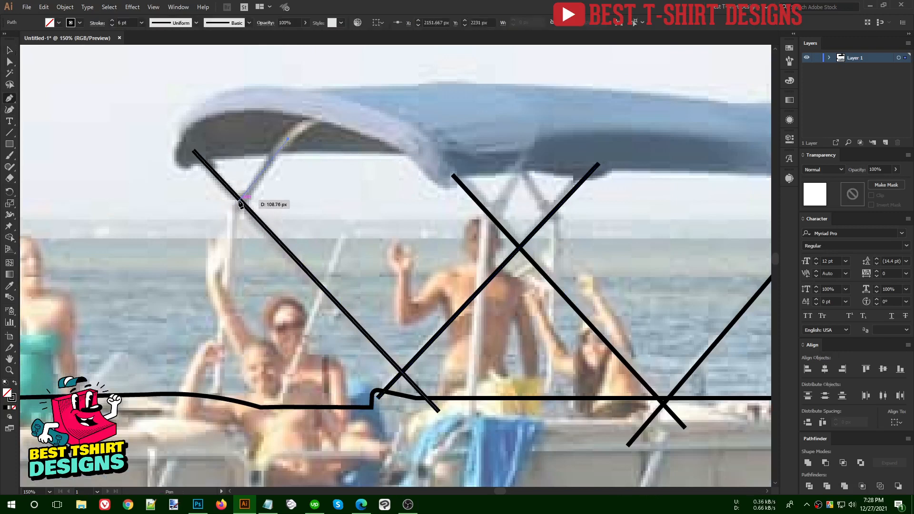
left_click(237, 198)
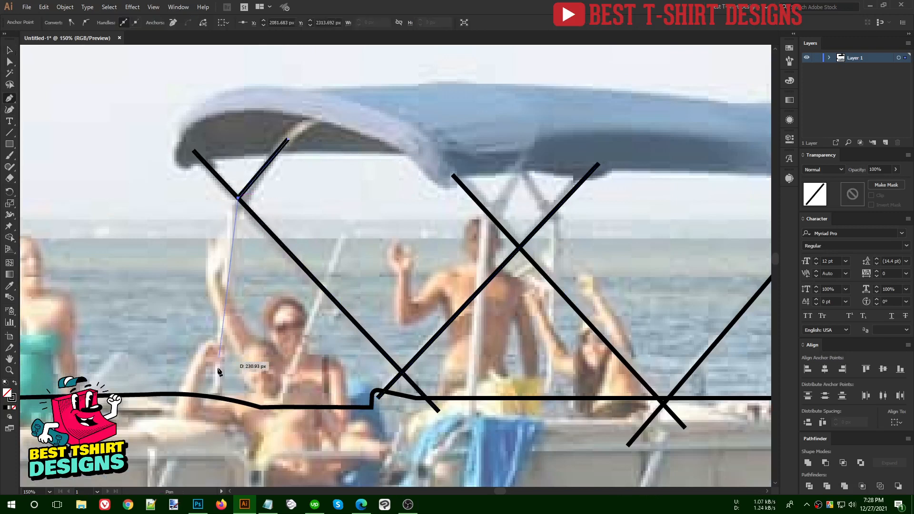
left_click(218, 407)
key("Escape")
scroll(445, 176, "right", 4)
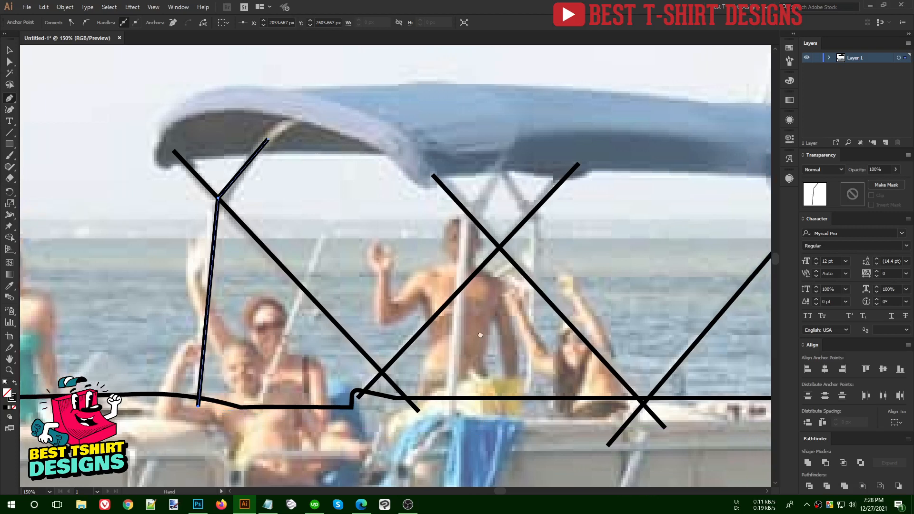
left_click(441, 153)
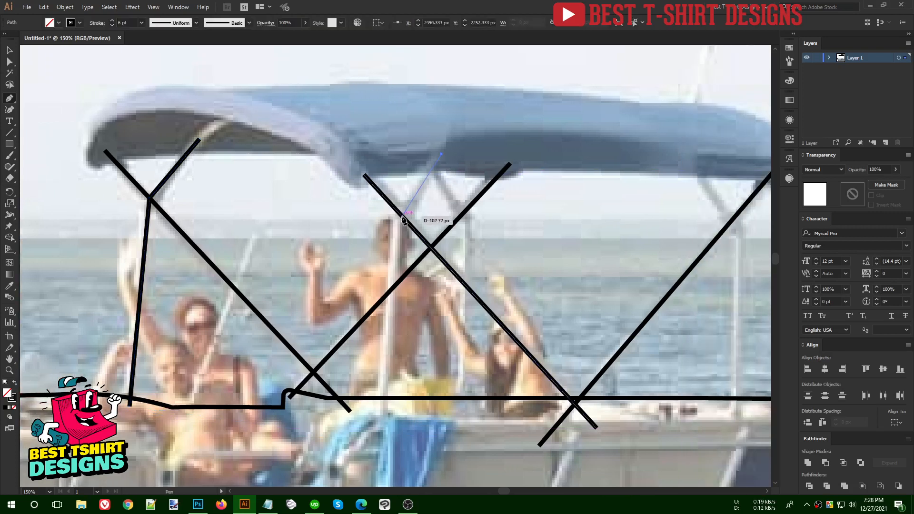
left_click(402, 216)
left_click(385, 410)
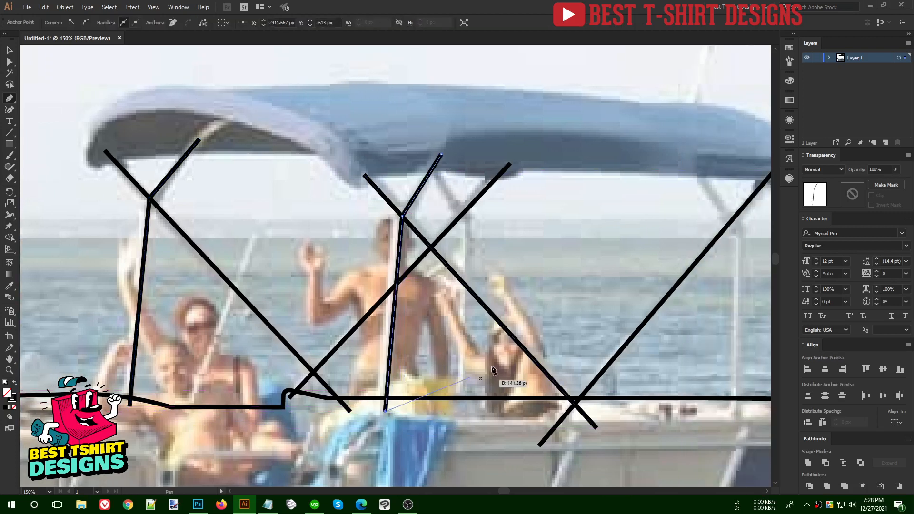
key("Escape")
- Trace two more poles, including the right-end pole bending at the V point, down to the deck
left_click(421, 155)
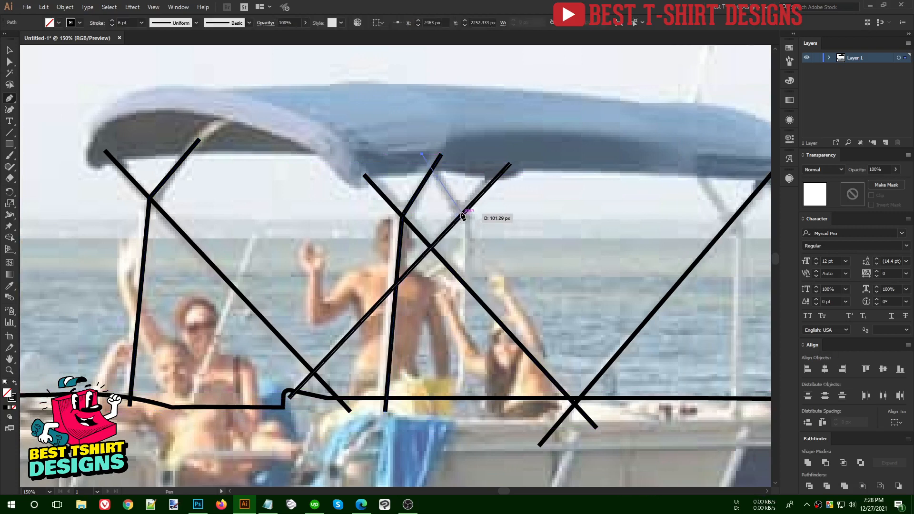
left_click(465, 211)
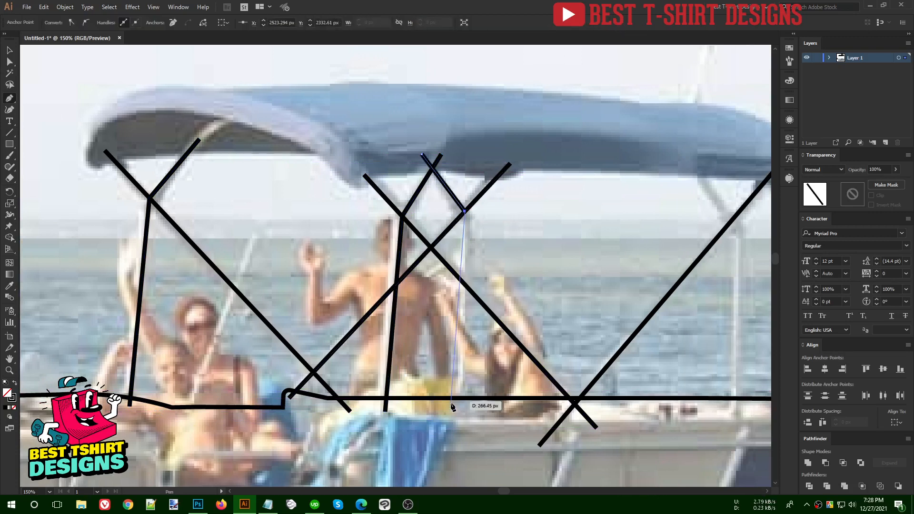
left_click(461, 419)
key("Escape")
scroll(683, 280, "right", 5)
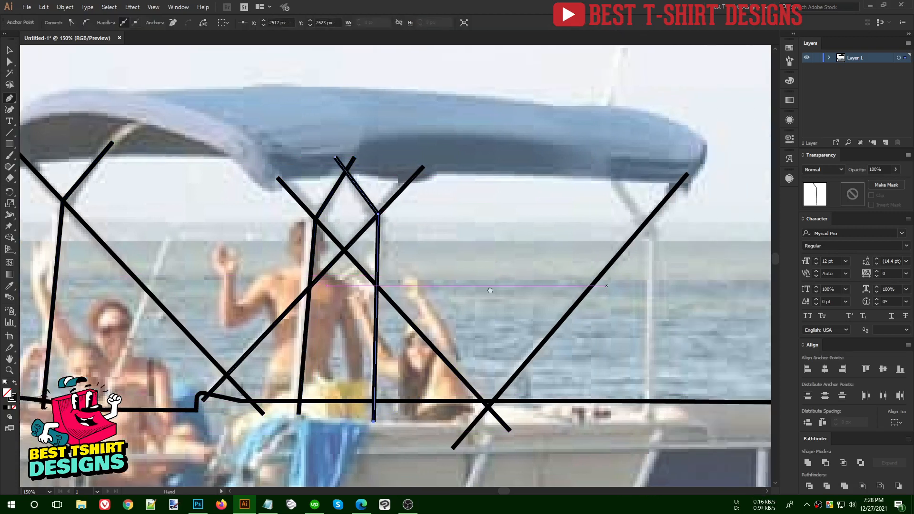
left_click(458, 177)
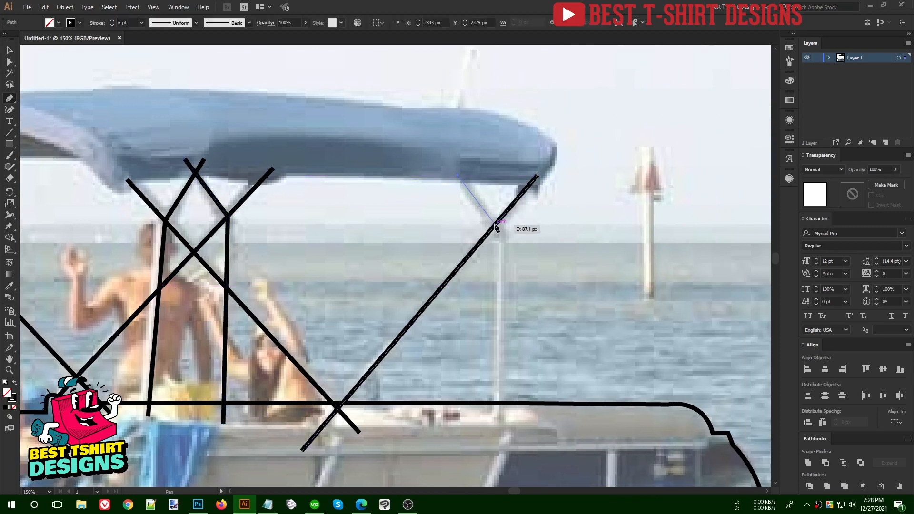
left_click(496, 223)
left_click(496, 408)
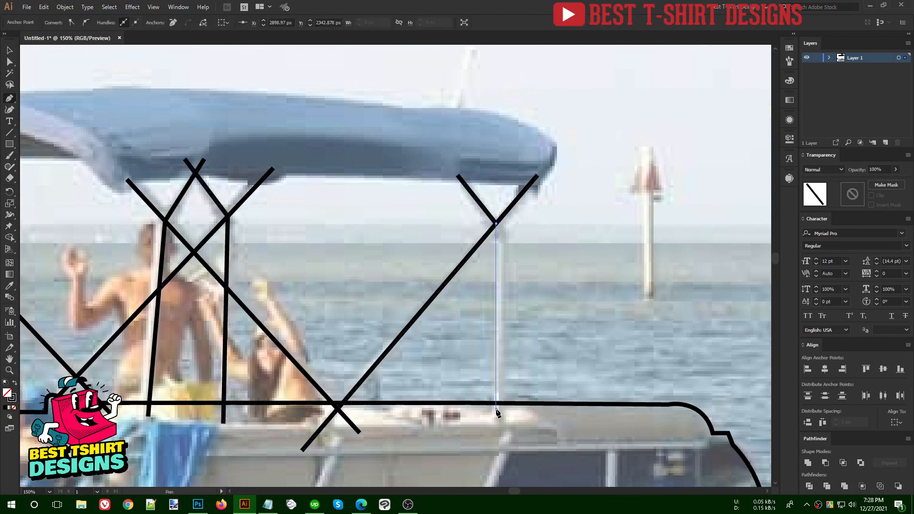
key("Escape")
scroll(547, 284, "up", 1)
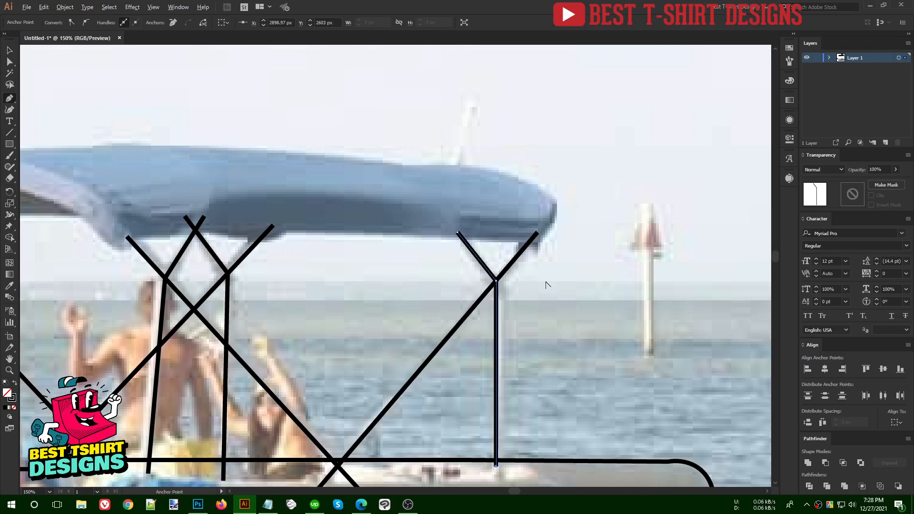
scroll(546, 284, "down", 1)
scroll(547, 285, "up", 1)
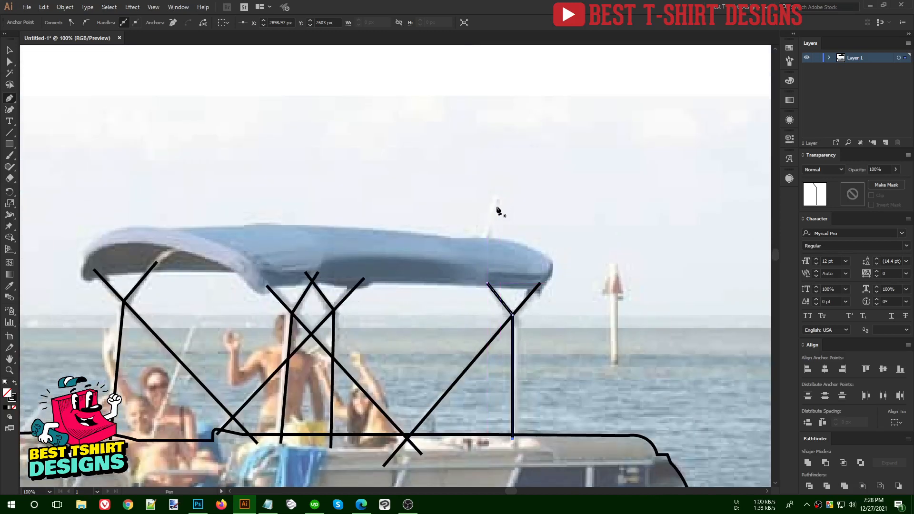
scroll(64, 291, "up", 2)
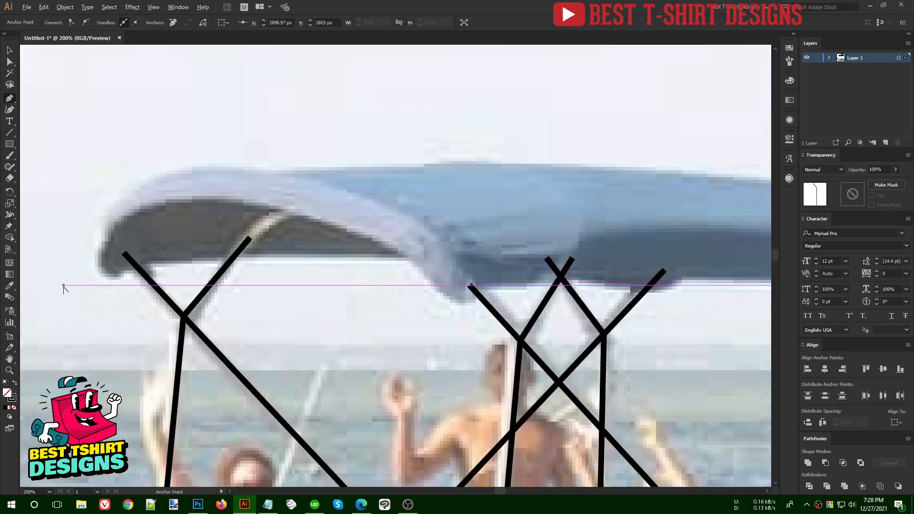
- Trace the canopy's bottom edge from its lower left to the pointed right tip
left_click(118, 280)
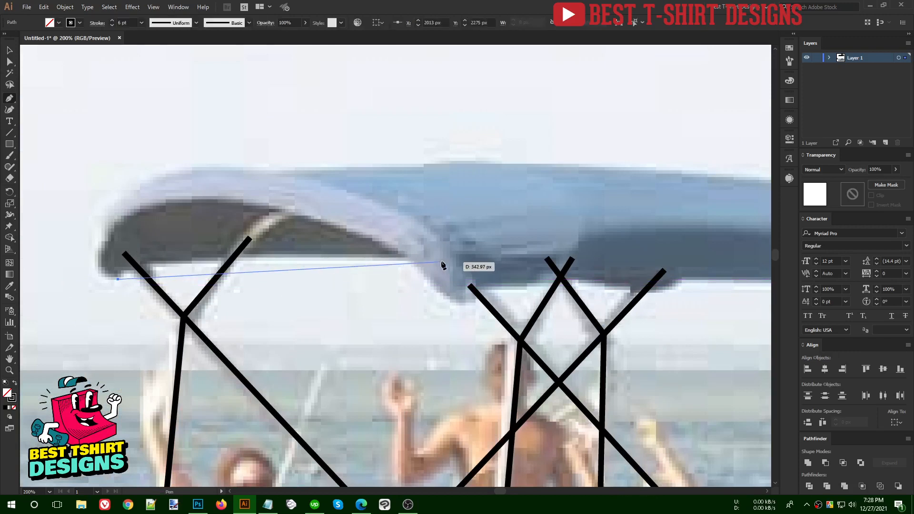
left_click(407, 258)
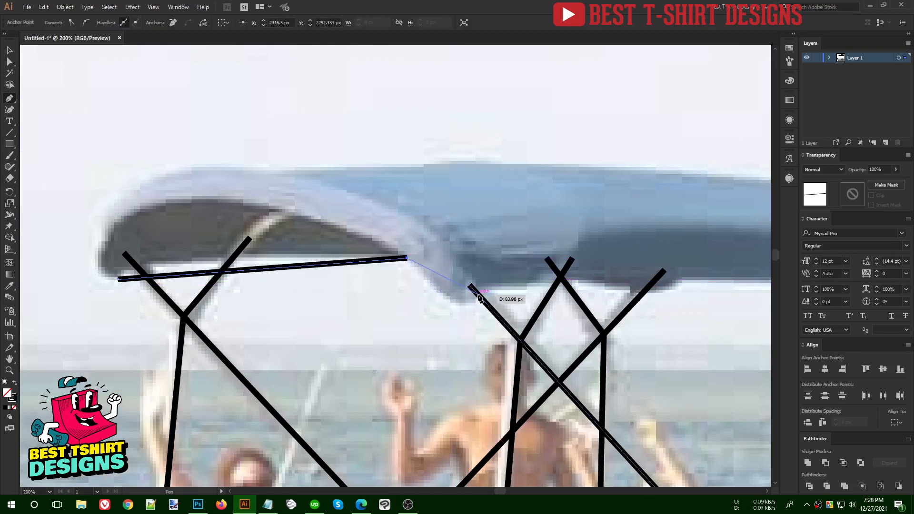
left_click(478, 294)
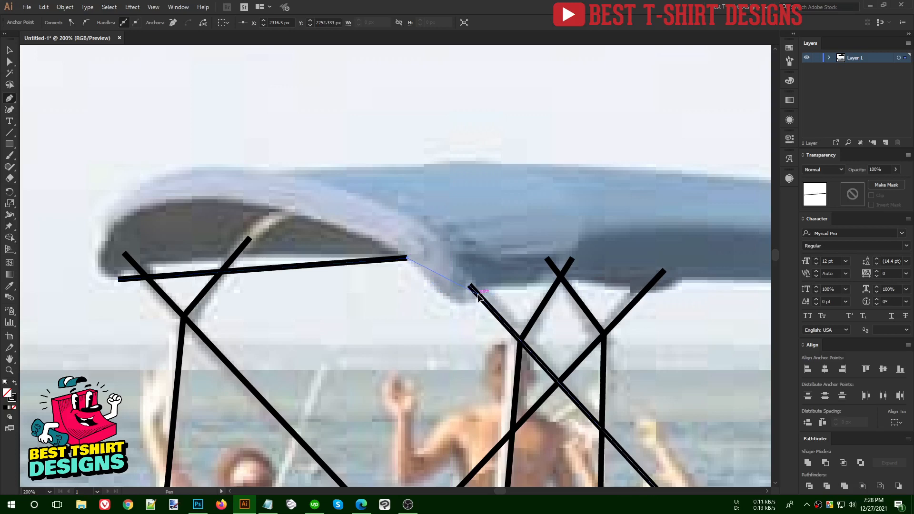
left_click(645, 289)
left_click_drag(703, 300, 269, 293)
left_click(252, 280)
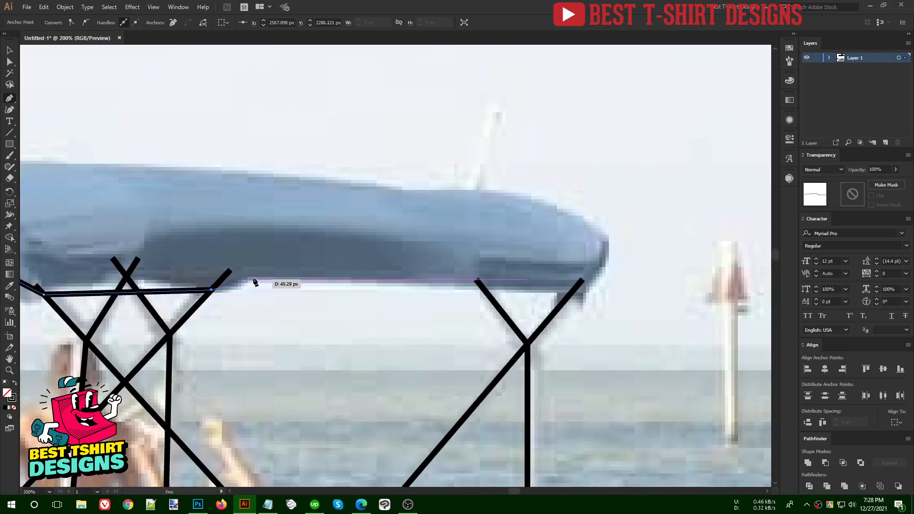
left_click(580, 295)
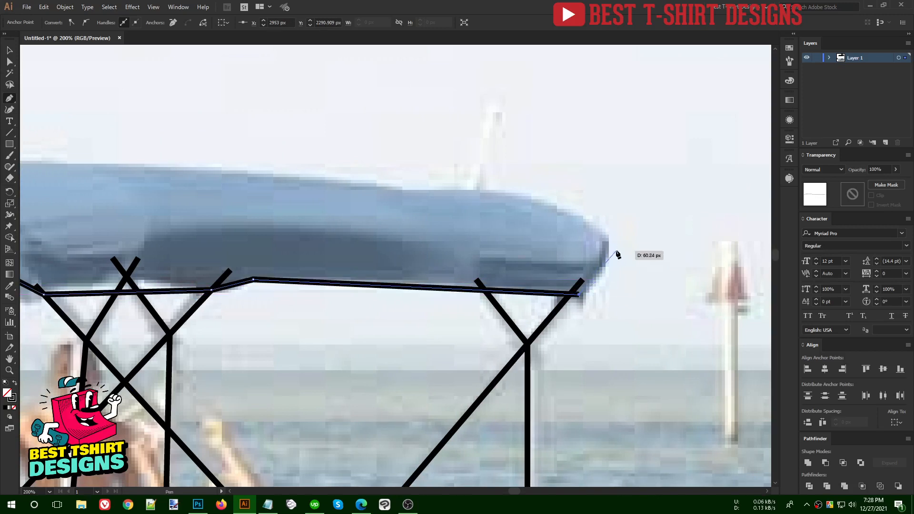
left_click(611, 242)
- Trace the curved top edge and rounded left front, closing the canopy outline at its start
left_click(500, 192)
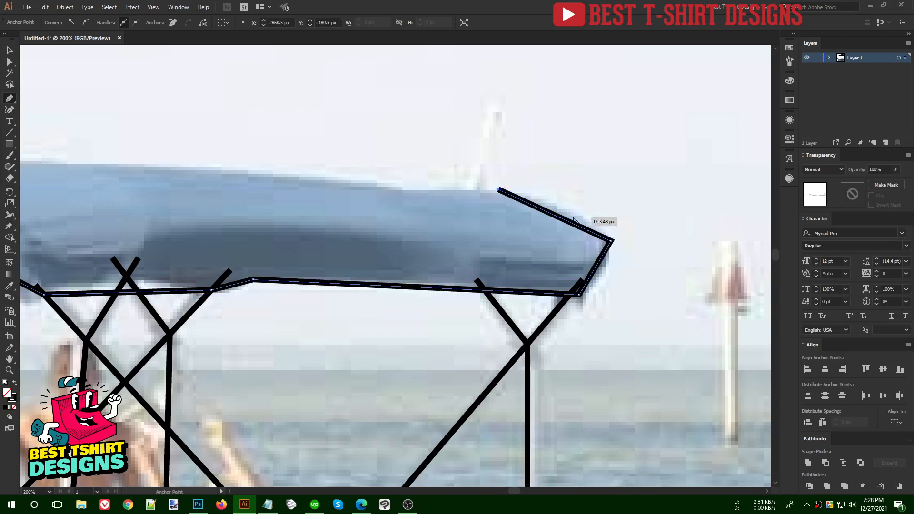
scroll(571, 209, "down", 1)
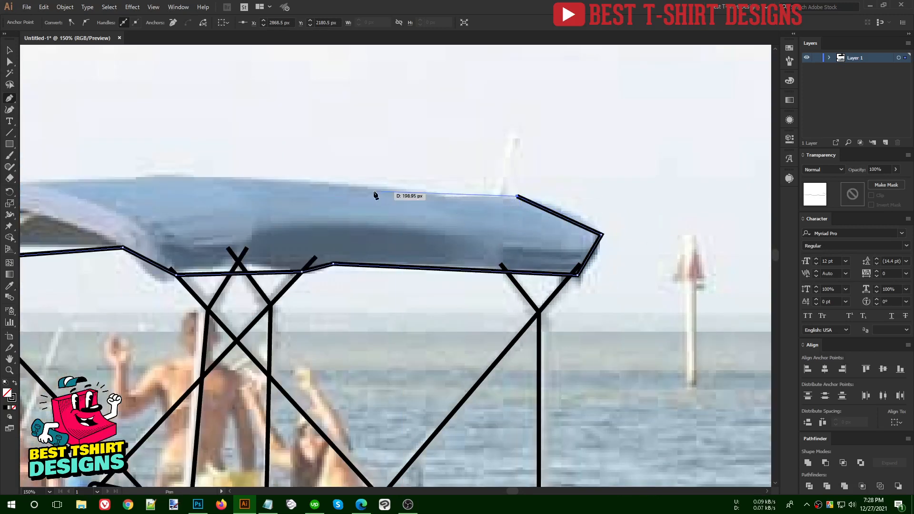
left_click_drag(259, 225, 316, 230)
left_click(450, 195)
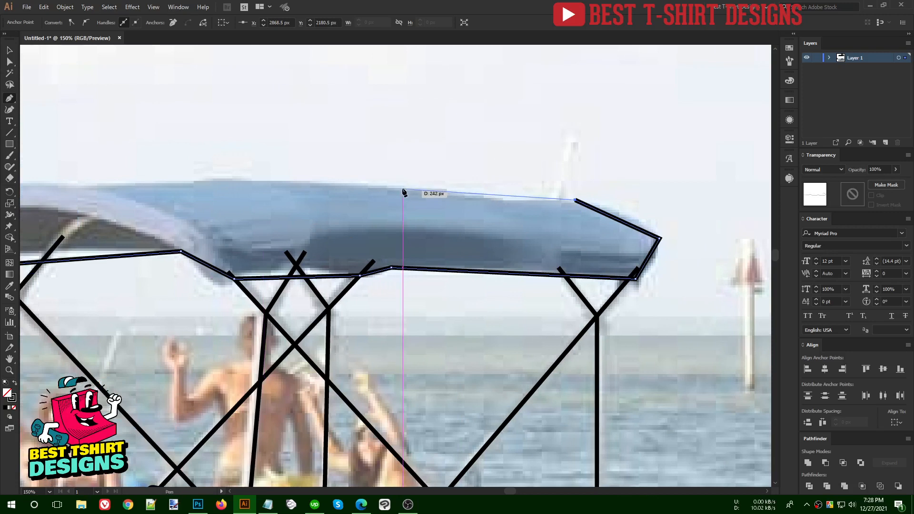
left_click(391, 187)
left_click_drag(315, 176, 315, 176)
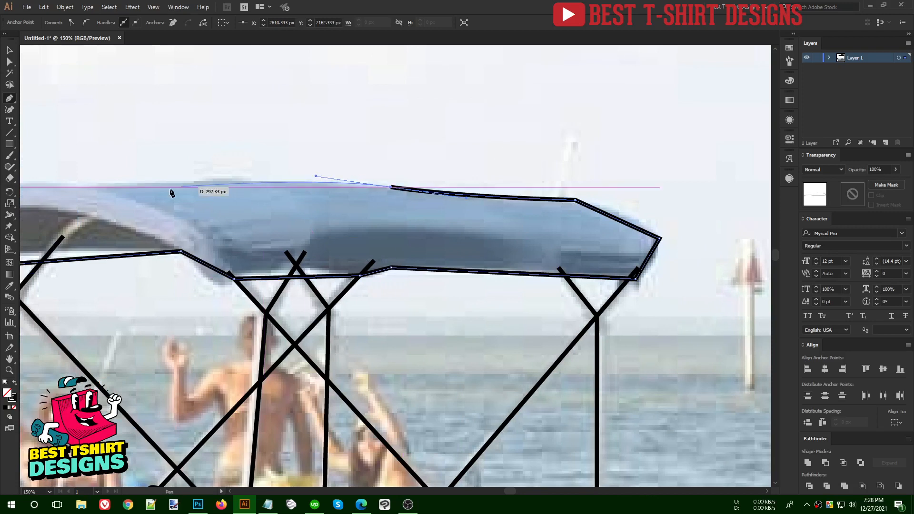
left_click_drag(98, 192, 202, 202)
left_click_drag(136, 192, 106, 196)
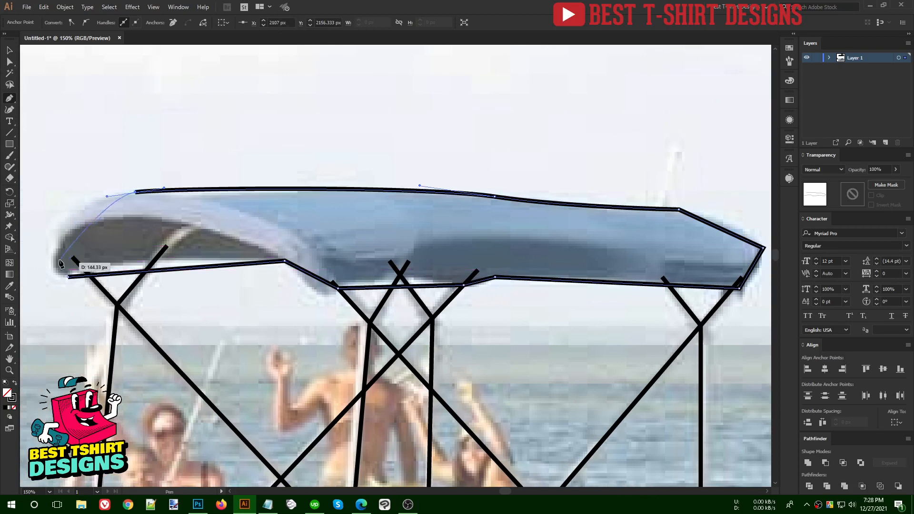
left_click_drag(68, 220, 53, 241)
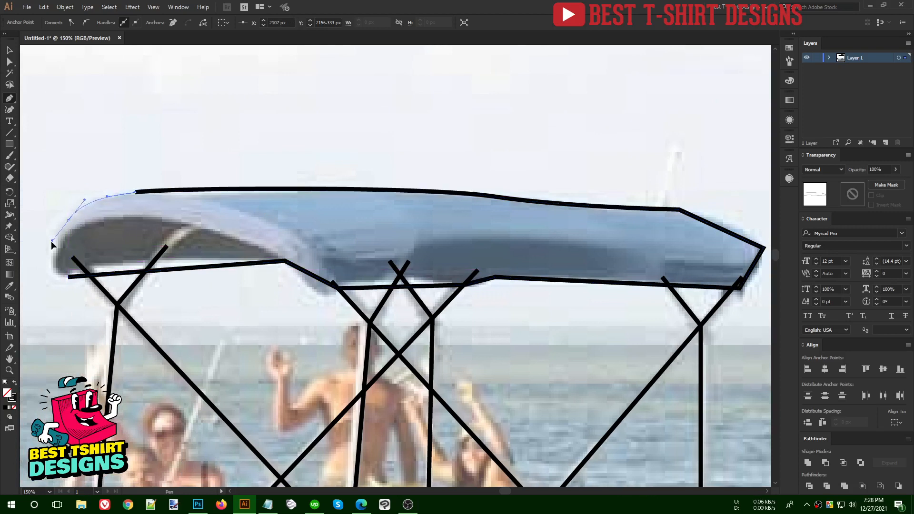
left_click_drag(68, 277, 86, 289)
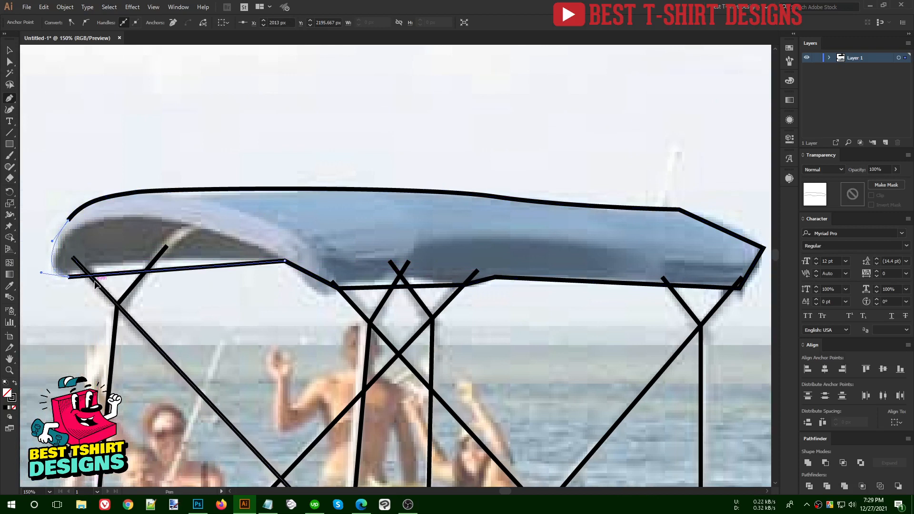
key("v")
left_click_drag(230, 248, 265, 326)
- Add curve points with the Curvature tool so the canopy's lower and upper-right edges bend gently
left_click(10, 109)
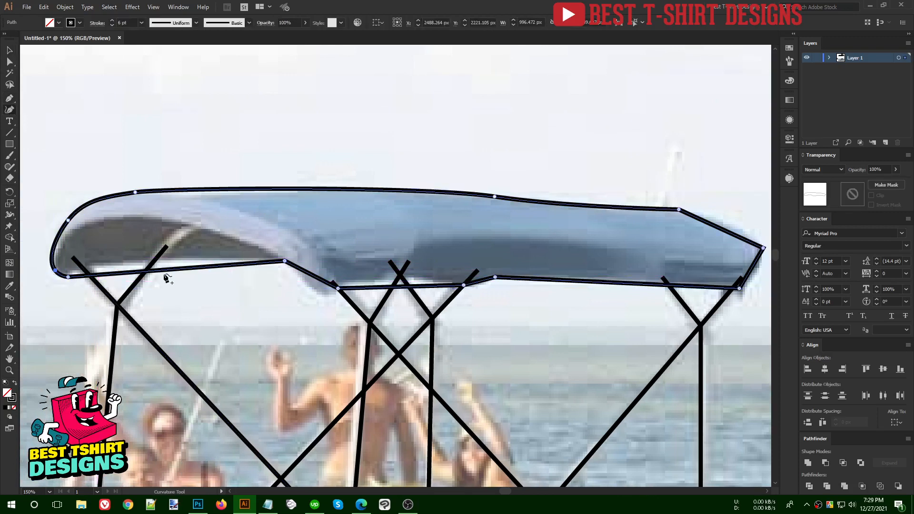
left_click(167, 260)
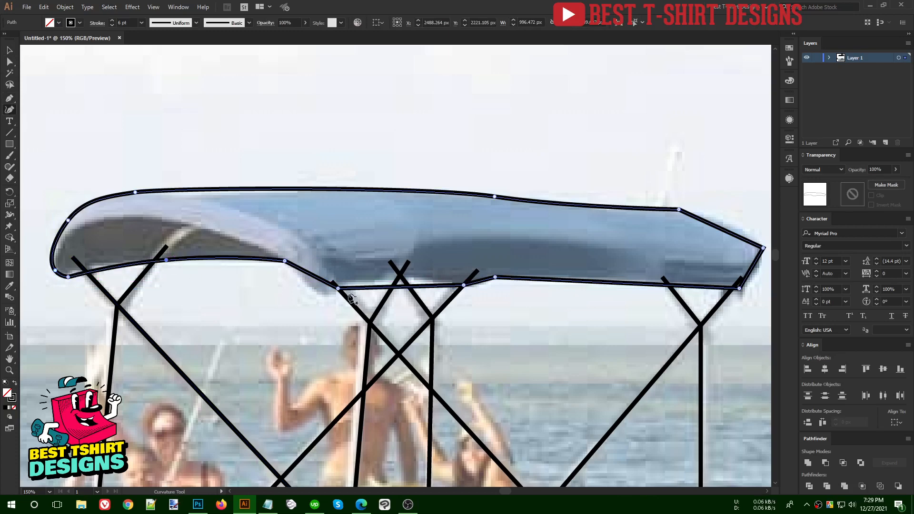
left_click_drag(314, 277, 315, 289)
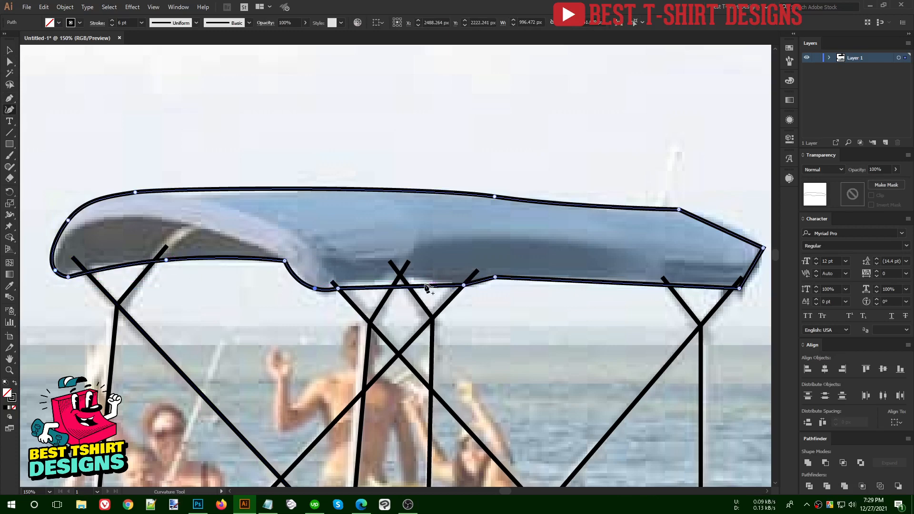
left_click_drag(428, 287, 425, 279)
left_click_drag(641, 290, 427, 269)
left_click(516, 275)
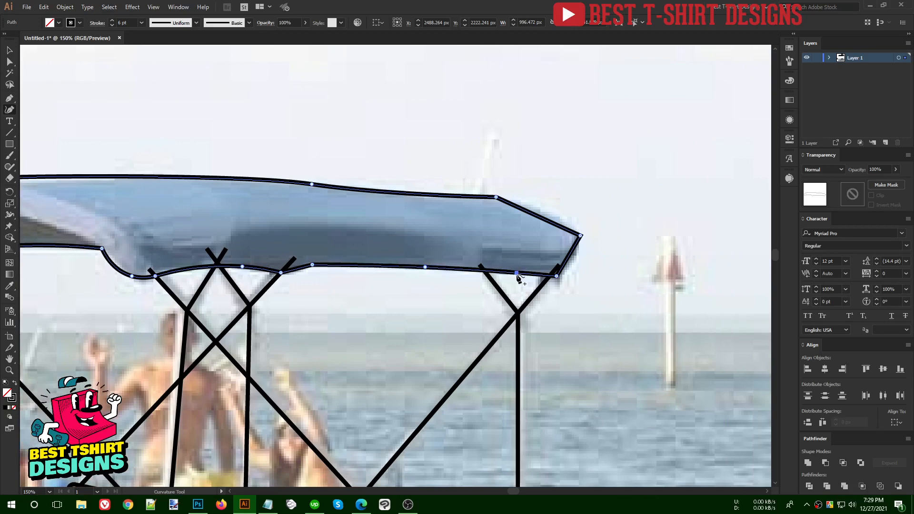
scroll(537, 251, "down", 3)
scroll(537, 245, "up", 3)
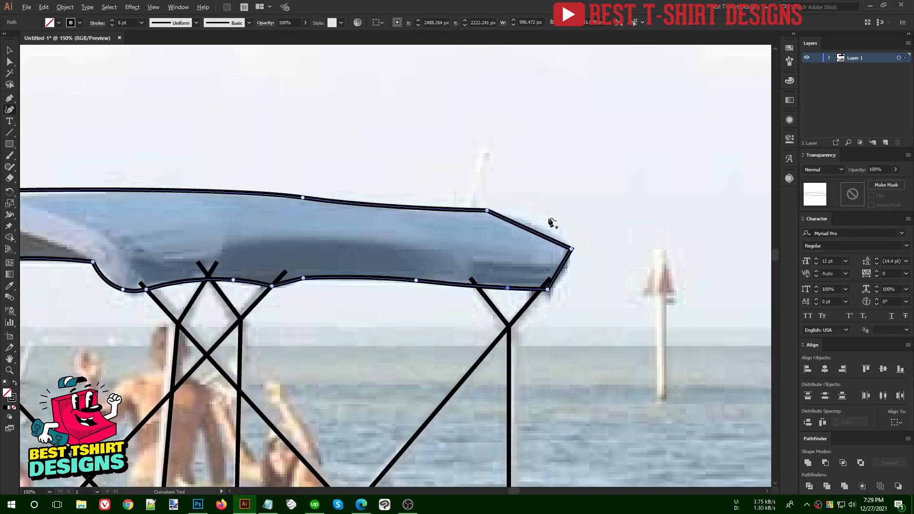
left_click(543, 226)
scroll(590, 231, "down", 2)
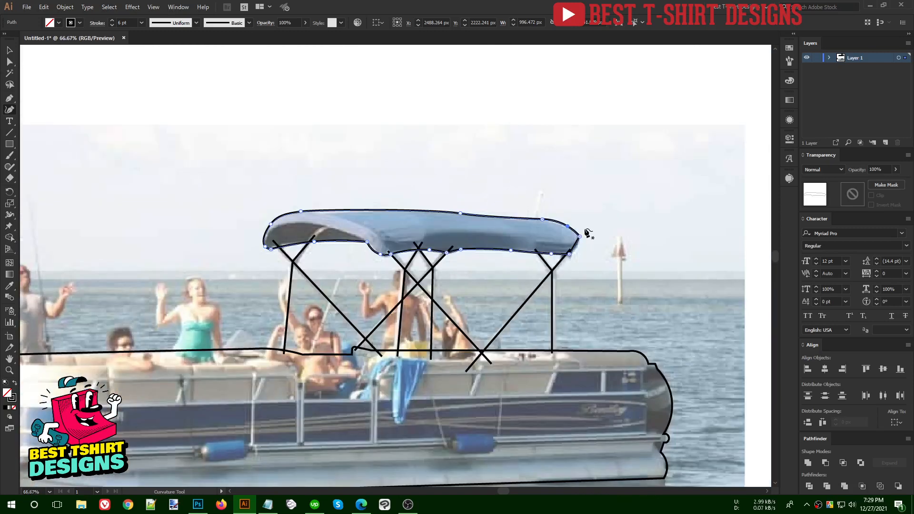
scroll(597, 235, "up", 3)
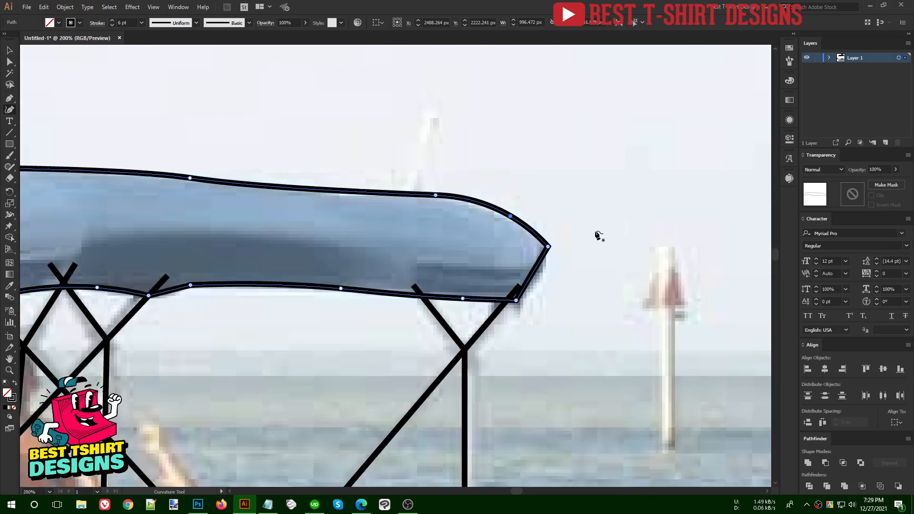
- Round off the canopy's pointed right corner with the live-corner widget
key("a")
left_click(543, 250)
left_click_drag(539, 248, 529, 249)
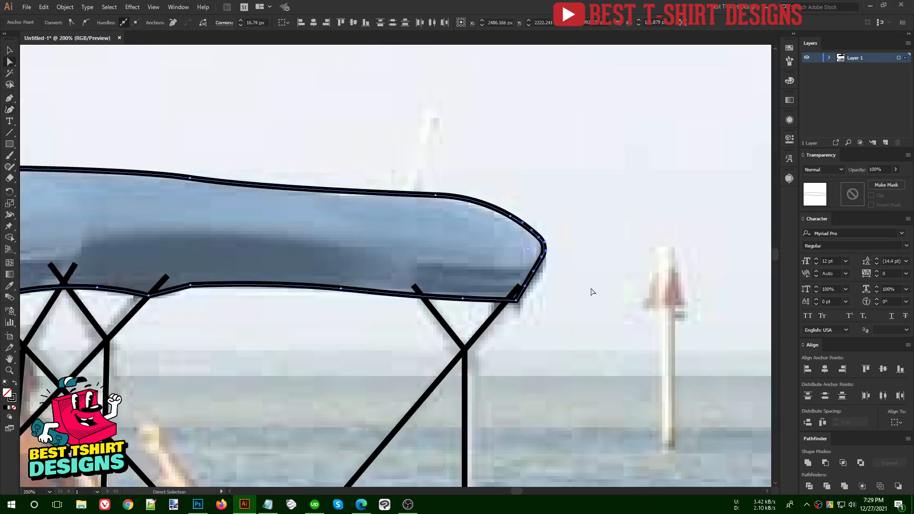
left_click(592, 291)
key("v")
scroll(486, 253, "down", 3)
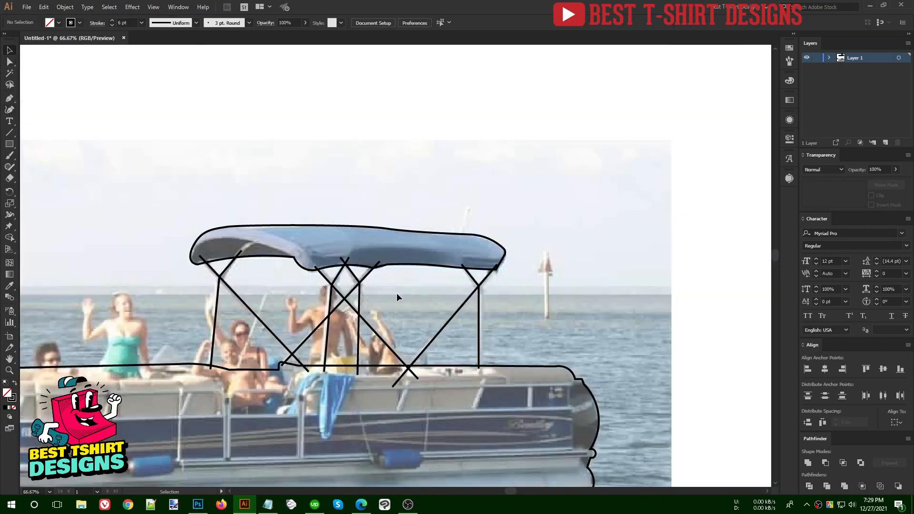
- Select all the support poles together and give them a 17 pt stroke
left_click_drag(172, 287, 536, 330)
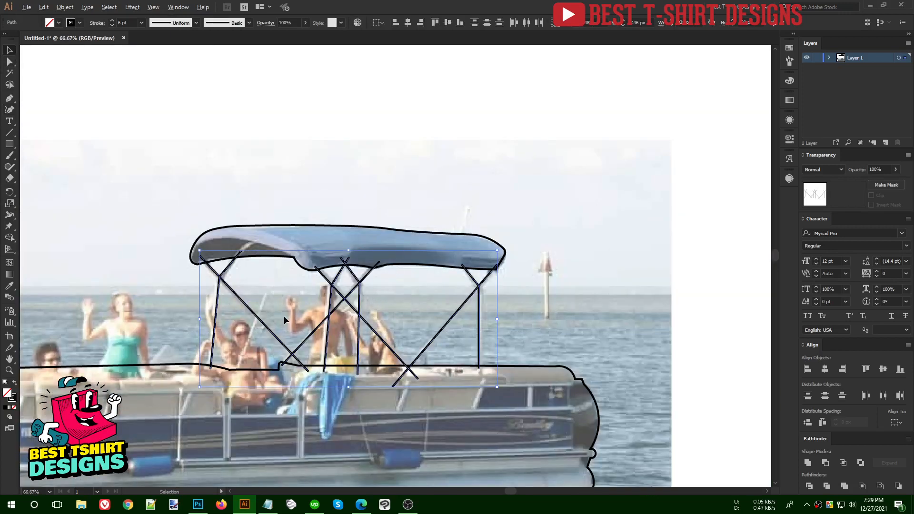
scroll(280, 306, "up", 1)
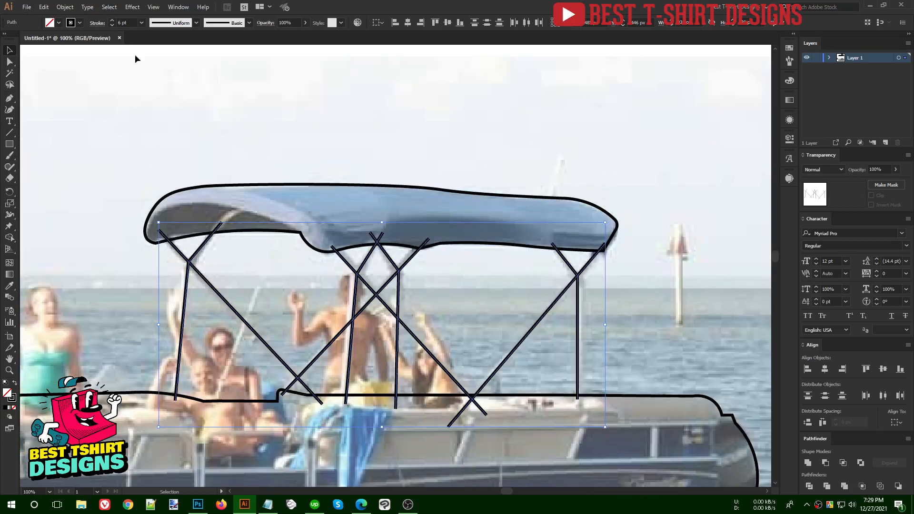
scroll(126, 22, "up", 14)
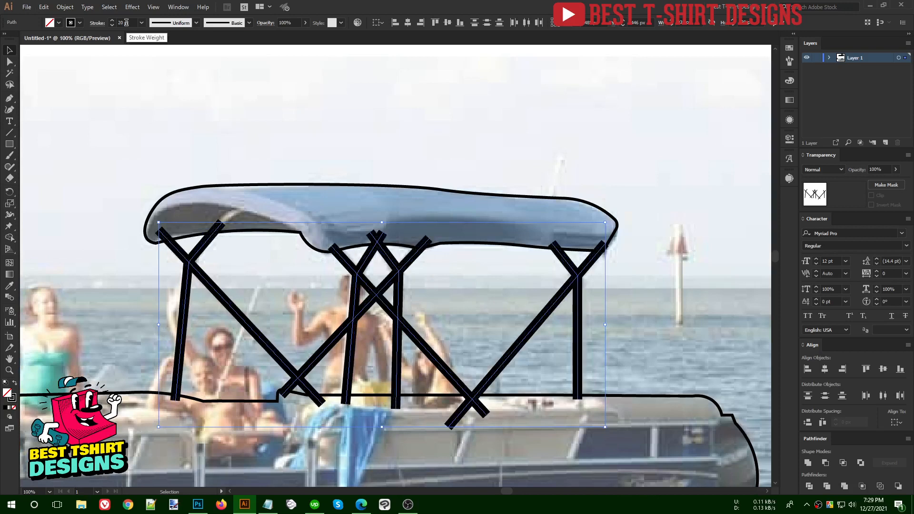
scroll(127, 22, "down", 3)
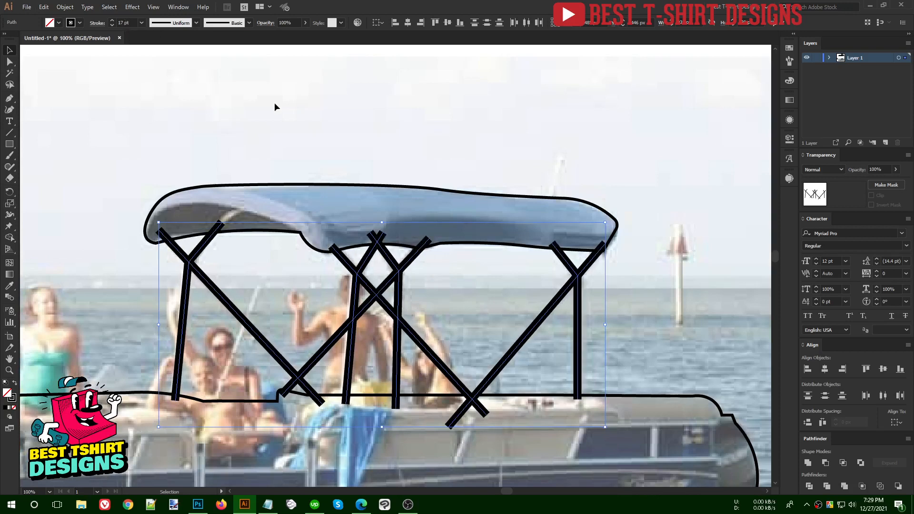
key("a")
key("v")
- Expand the poles' fill and stroke into solid black shapes via Object > Expand
left_click(64, 6)
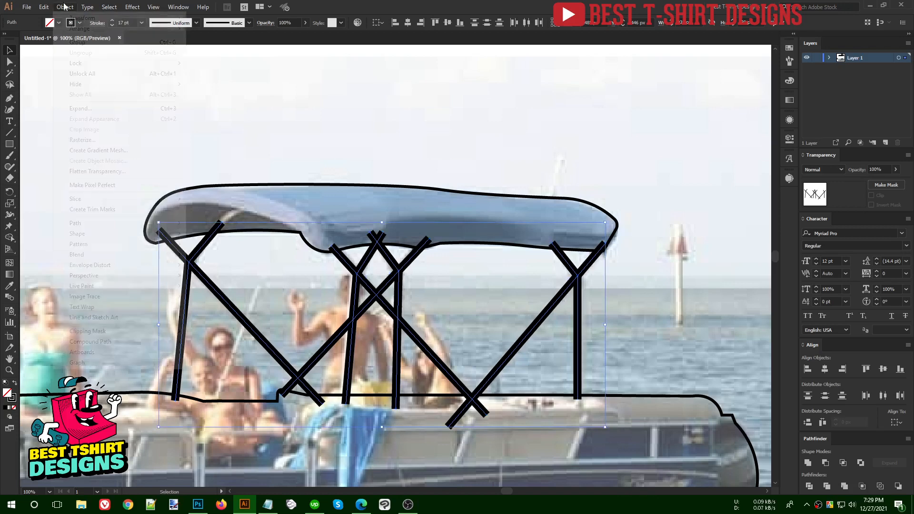
left_click(80, 109)
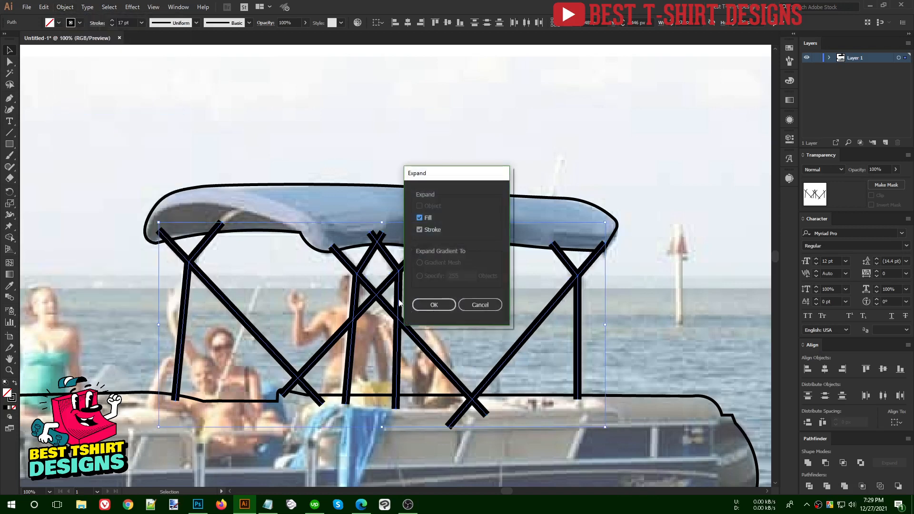
left_click(431, 305)
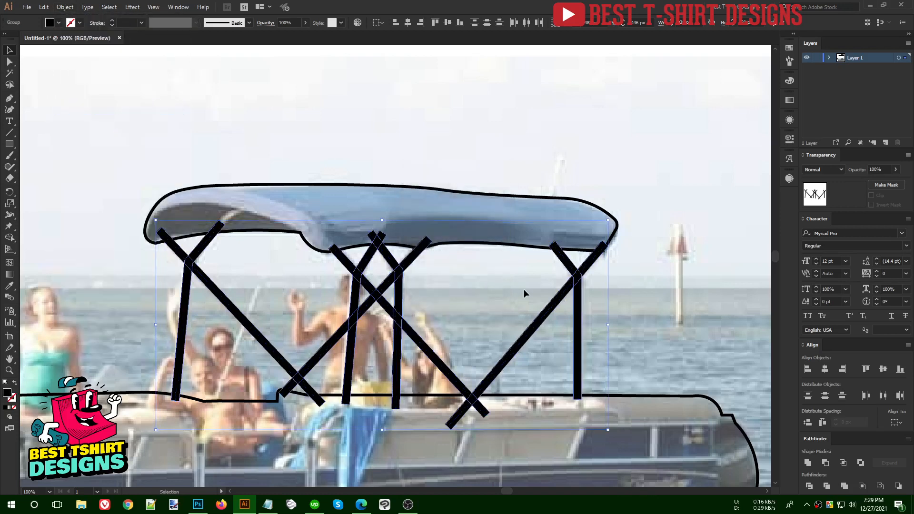
left_click(499, 287)
- Swap the canopy's fill and stroke so it becomes solid black
left_click_drag(476, 219, 494, 265)
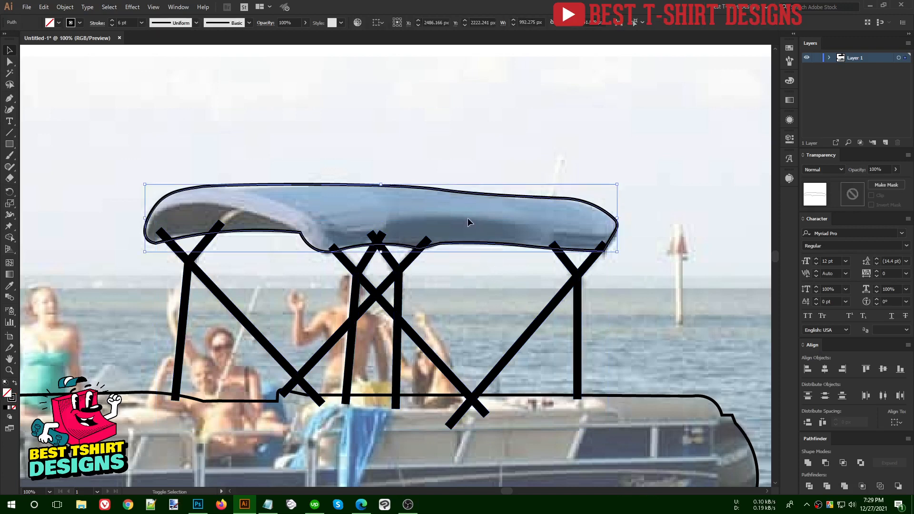
key("shift+x")
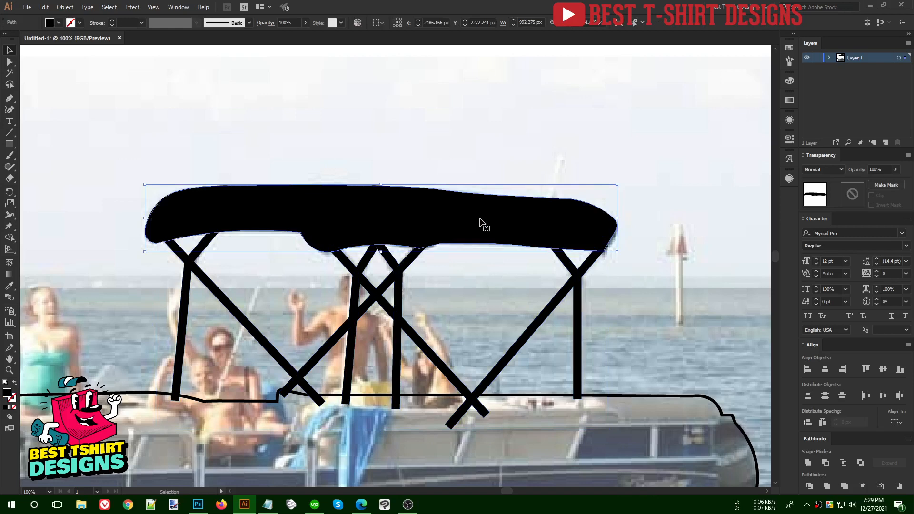
left_click(442, 136)
- Fill the hull black with Shift+X, then undo so it stays an outline over the photo
scroll(442, 135, "down", 2)
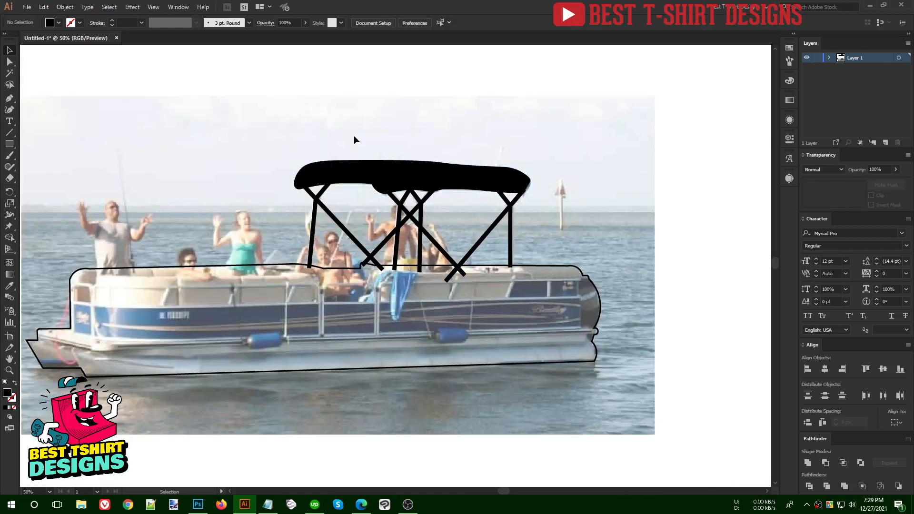
left_click(576, 306)
key("shift+x")
left_click(578, 224)
left_click_drag(173, 121, 602, 318)
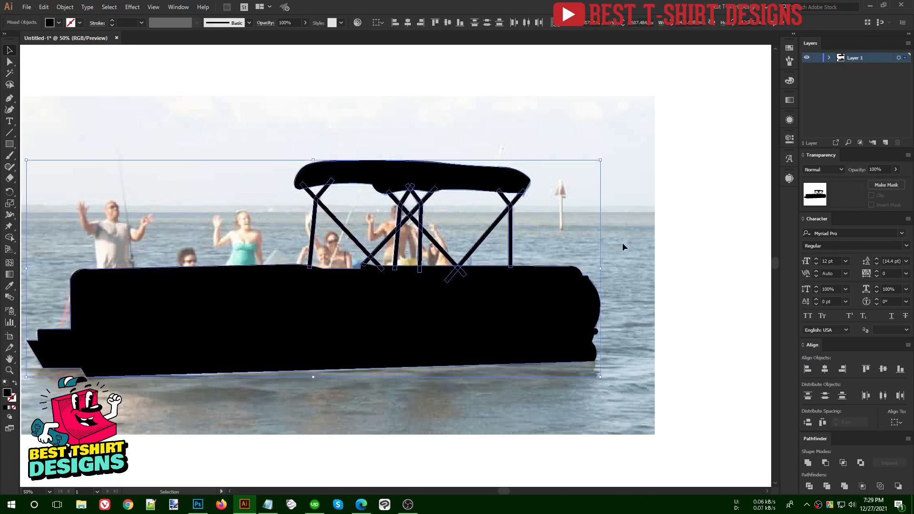
left_click(623, 245)
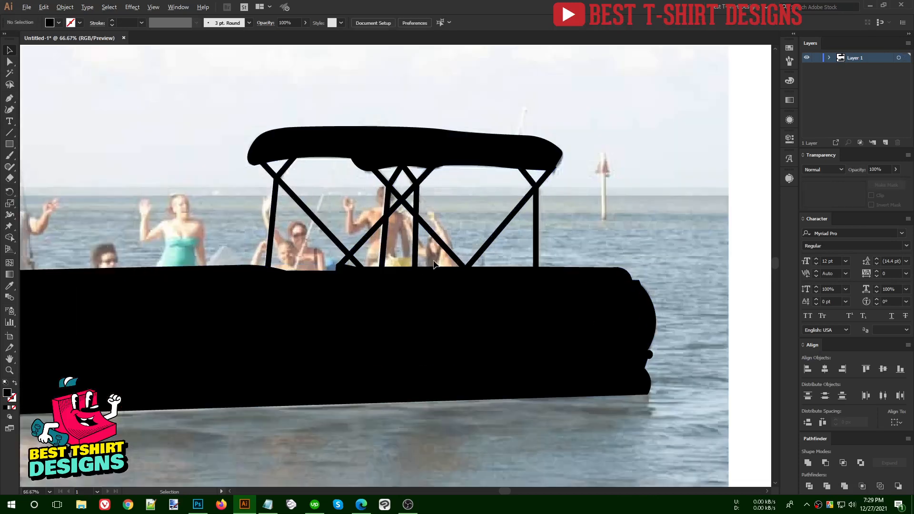
scroll(465, 280, "up", 1)
key("ctrl+z")
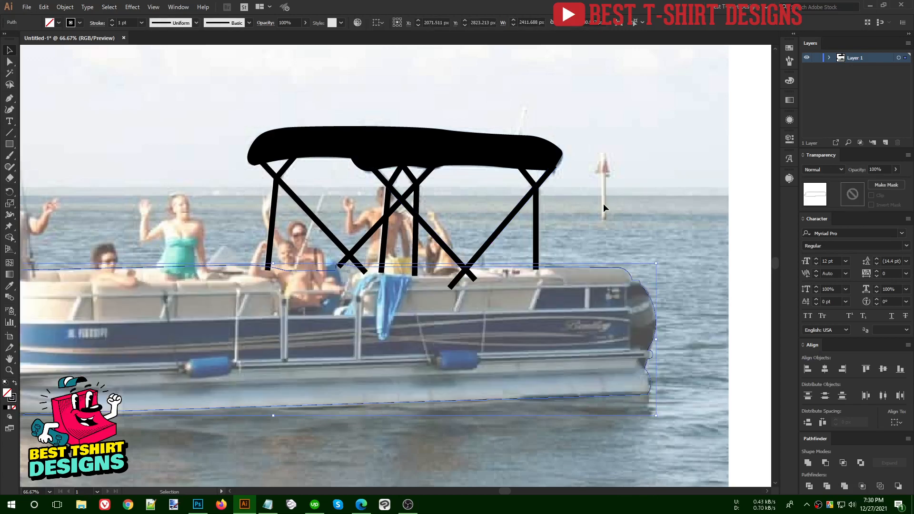
- Thicken the hull outline to 7 pt, then swap it back to a solid black fill
scroll(604, 203, "down", 1)
left_click(599, 251)
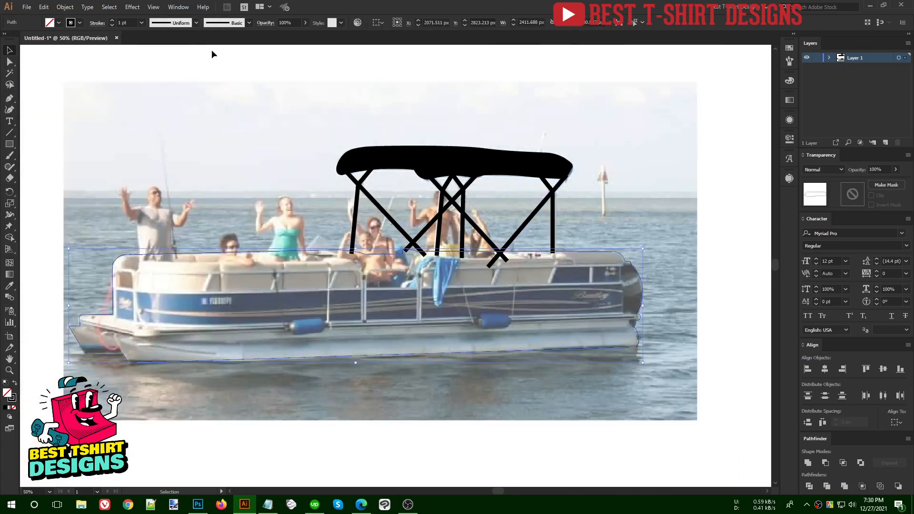
scroll(123, 22, "up", 8)
scroll(123, 21, "down", 2)
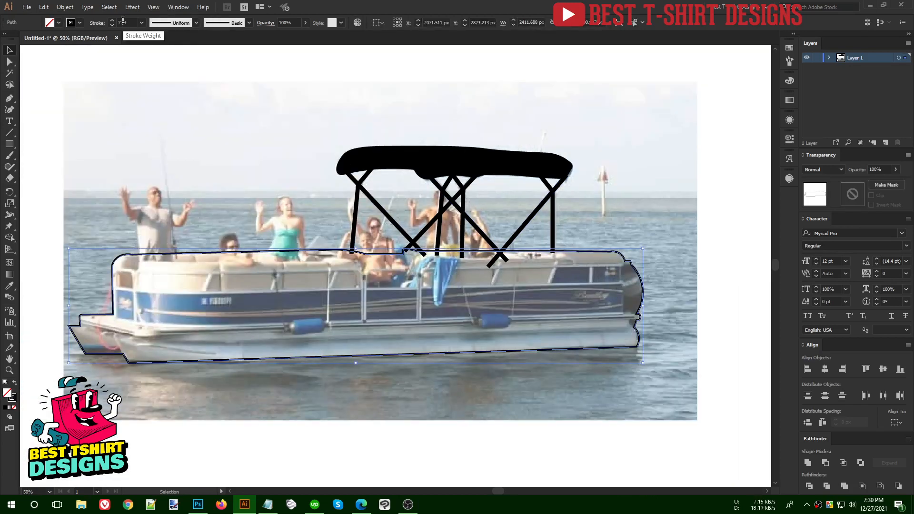
left_click(217, 132)
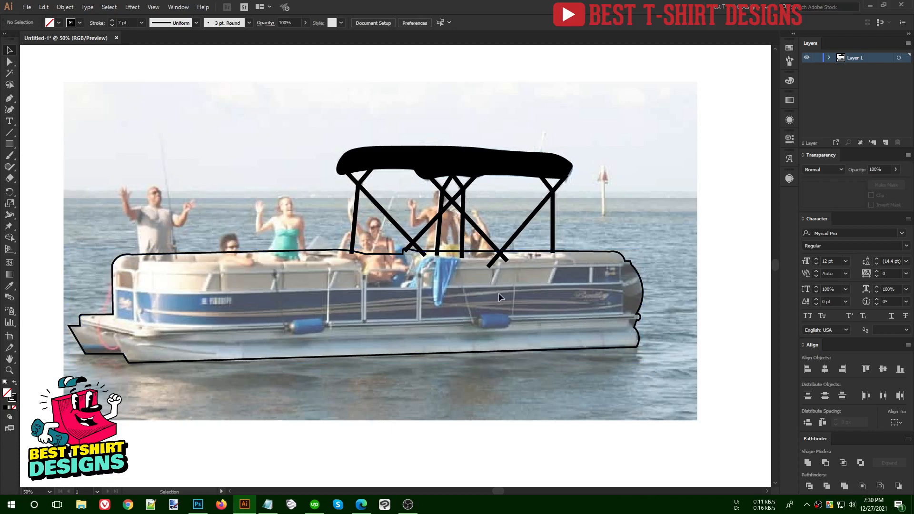
scroll(508, 230, "up", 1)
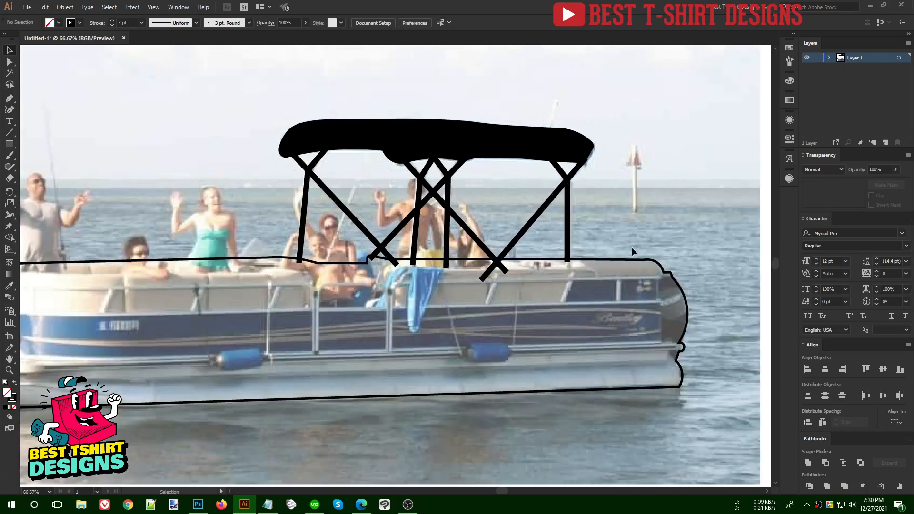
left_click(635, 259)
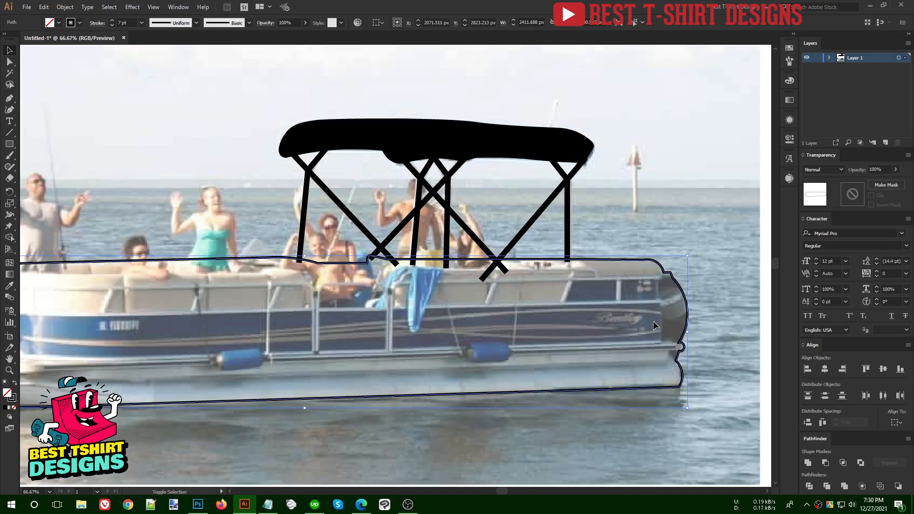
key("shift+x")
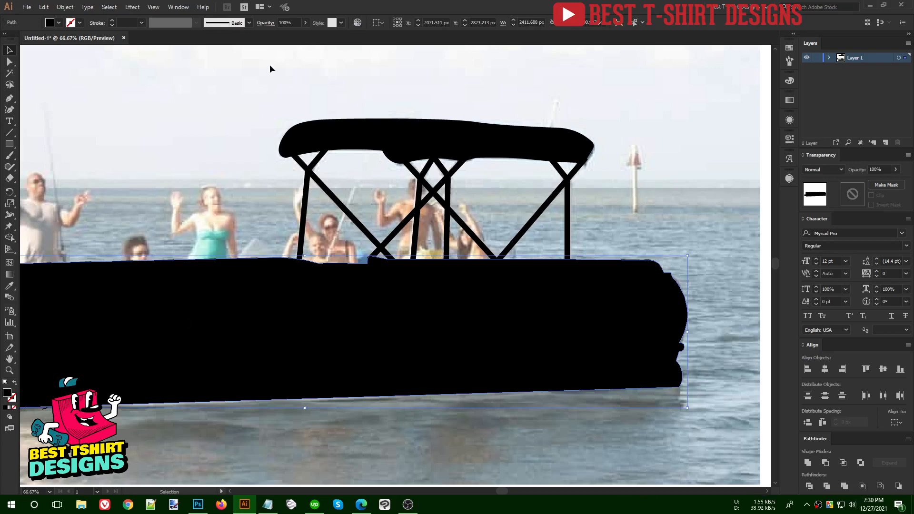
- Check the 30% translucent hull against the boat photo, then create an opacity mask on it
scroll(296, 20, "down", 7)
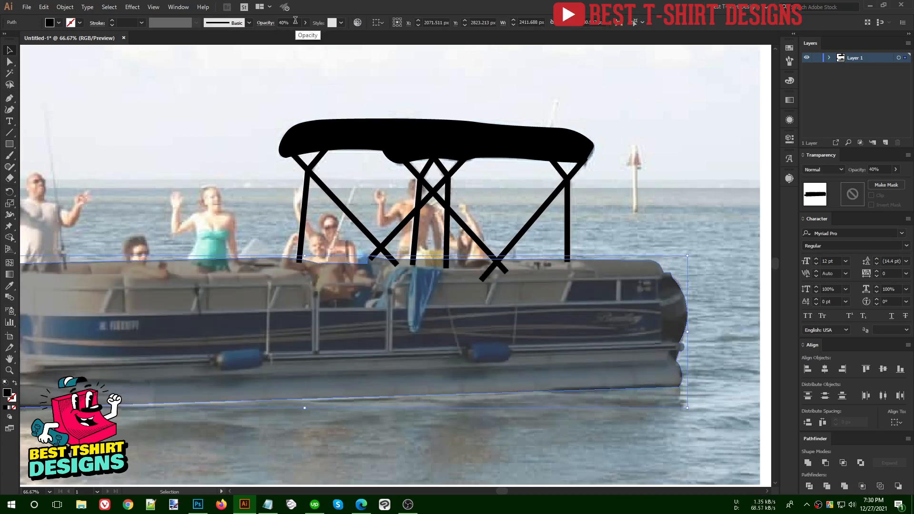
scroll(295, 20, "down", 2)
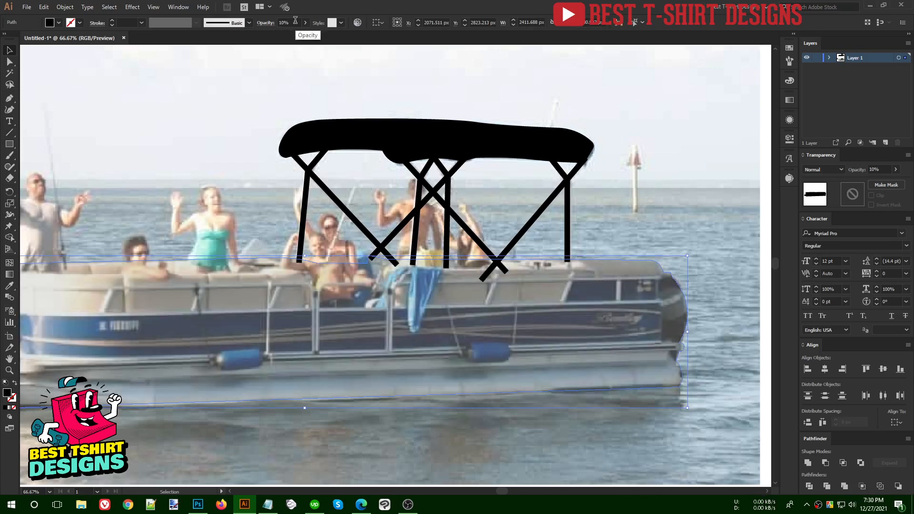
scroll(295, 21, "up", 1)
scroll(295, 20, "up", 1)
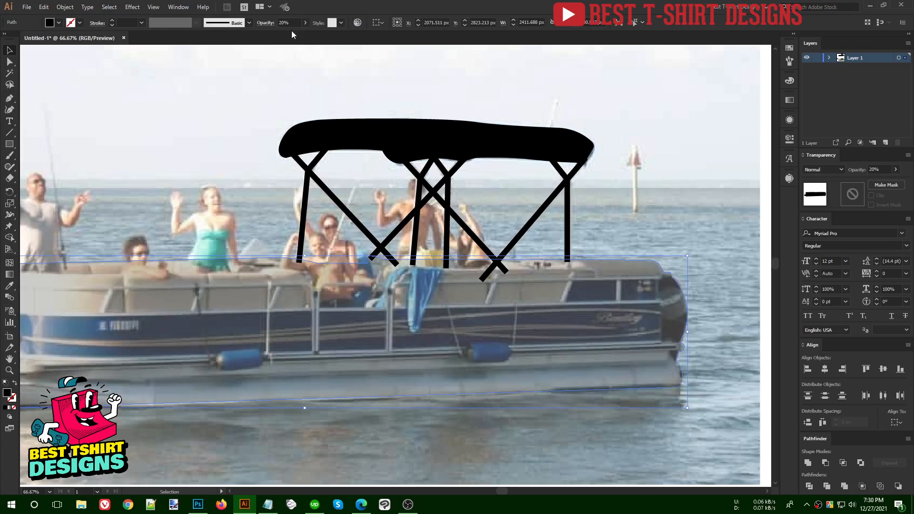
left_click(270, 76)
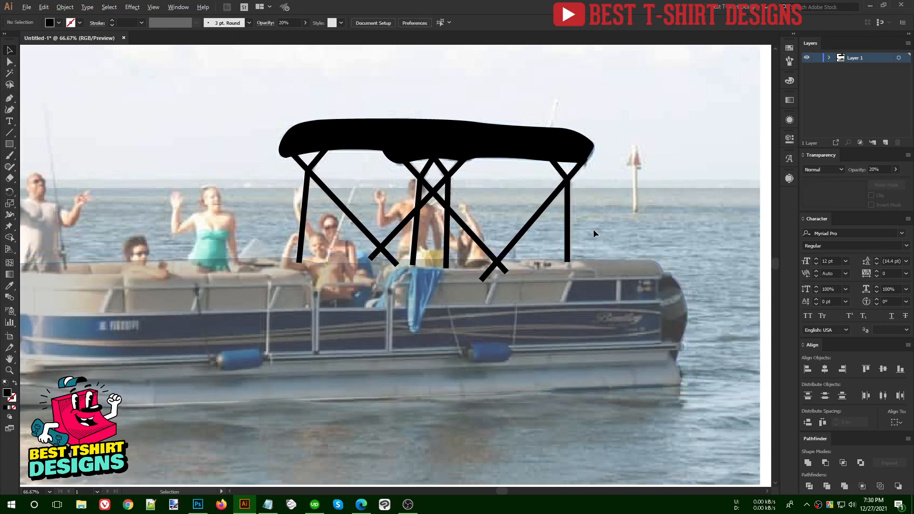
scroll(593, 229, "down", 1)
left_click(381, 318)
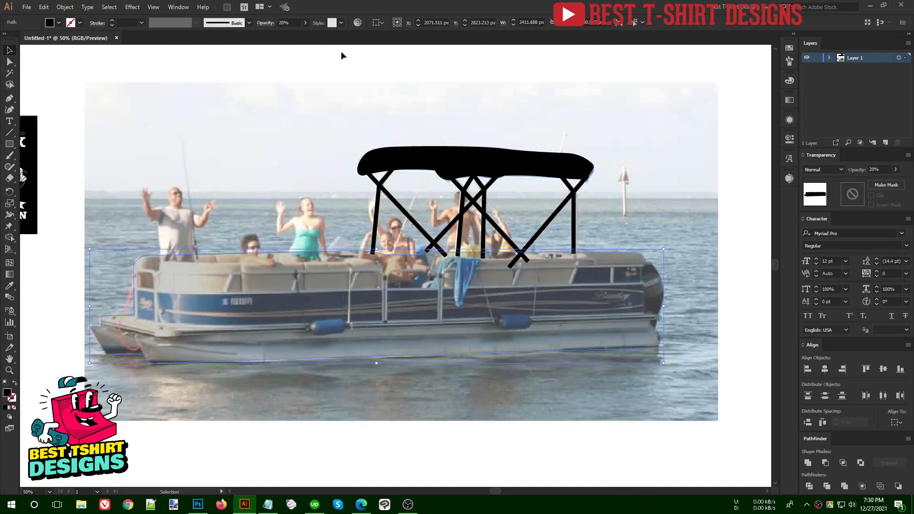
scroll(288, 21, "up", 1)
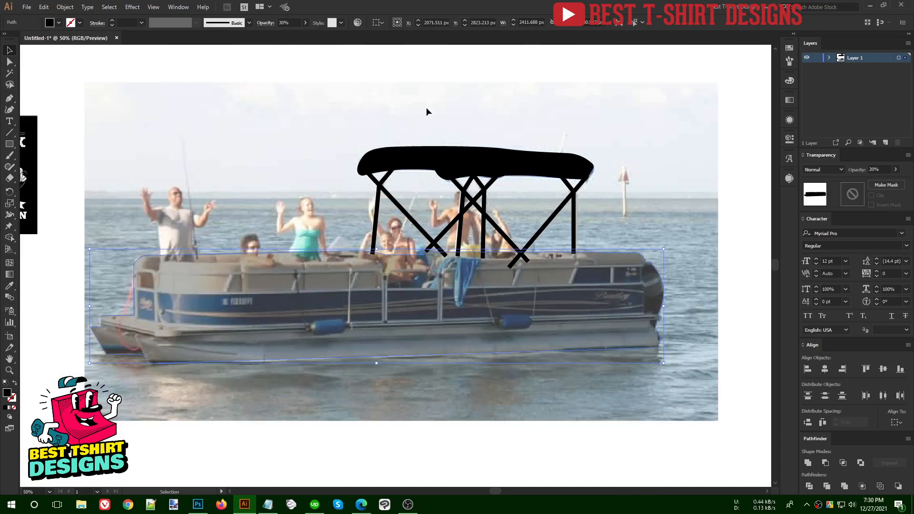
left_click(269, 159)
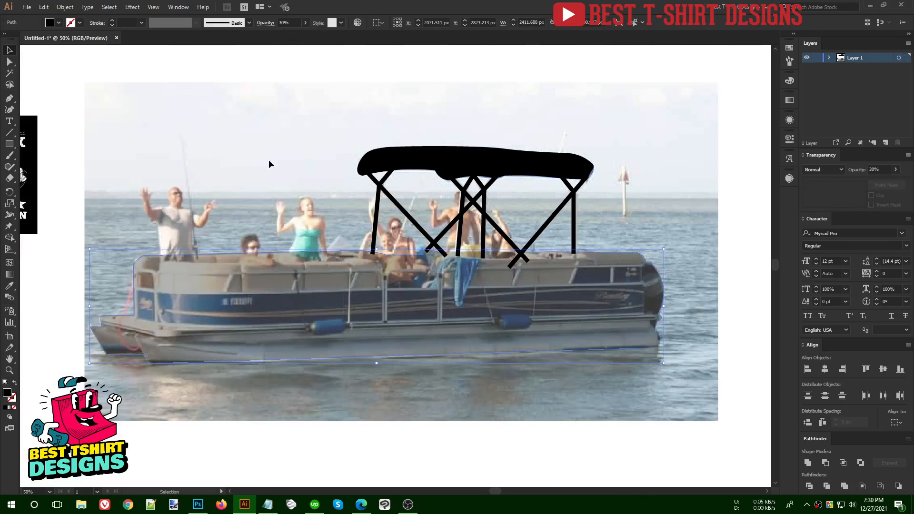
left_click(285, 307)
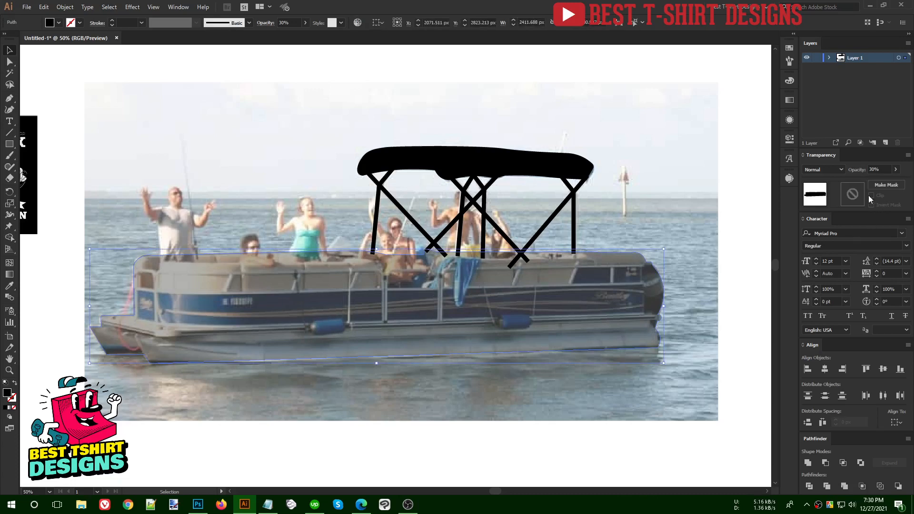
double_click(849, 195)
- Unclip the opacity mask so the hull stays visible, and zoom out to the whole boat
left_click(871, 196)
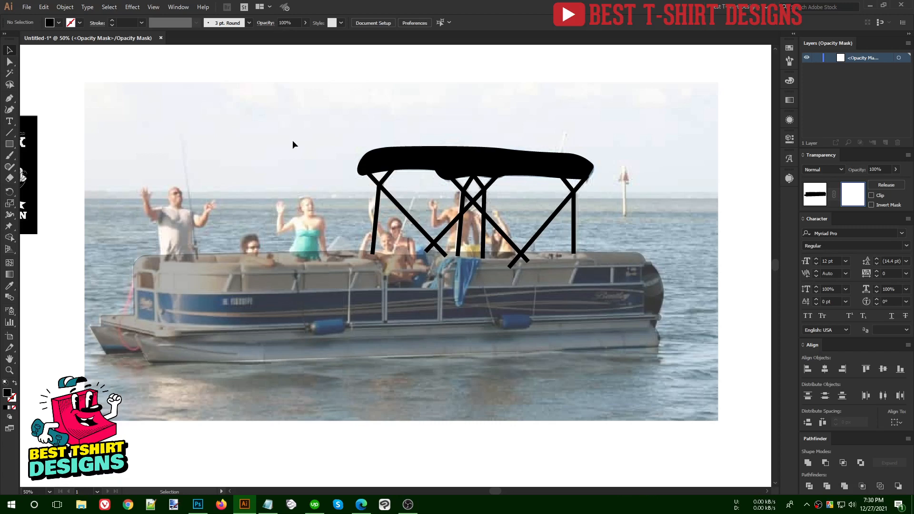
left_click(8, 100)
scroll(125, 280, "up", 2)
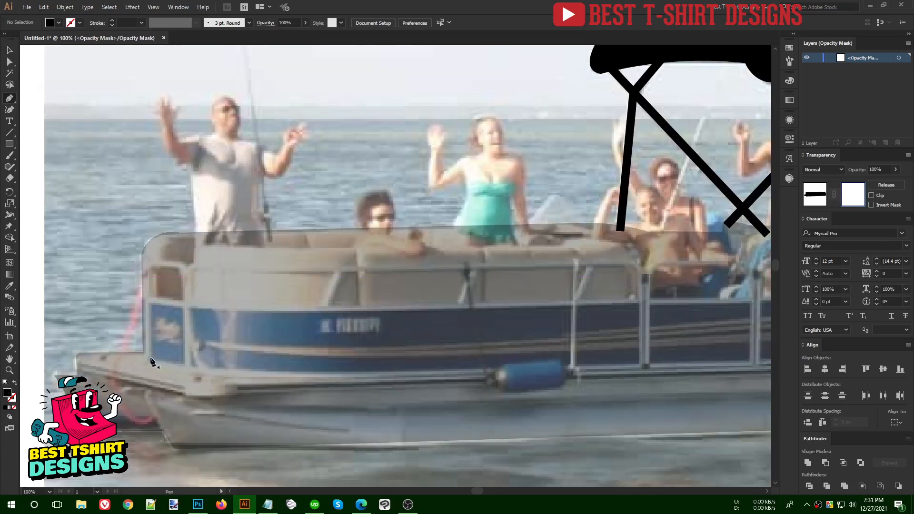
scroll(196, 396, "up", 1)
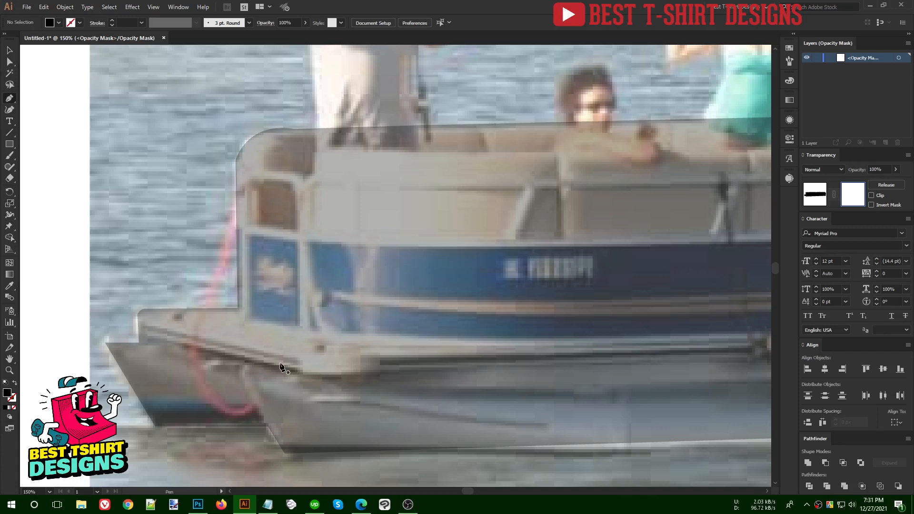
key("ctrl+minus")
key("ctrl+minus")
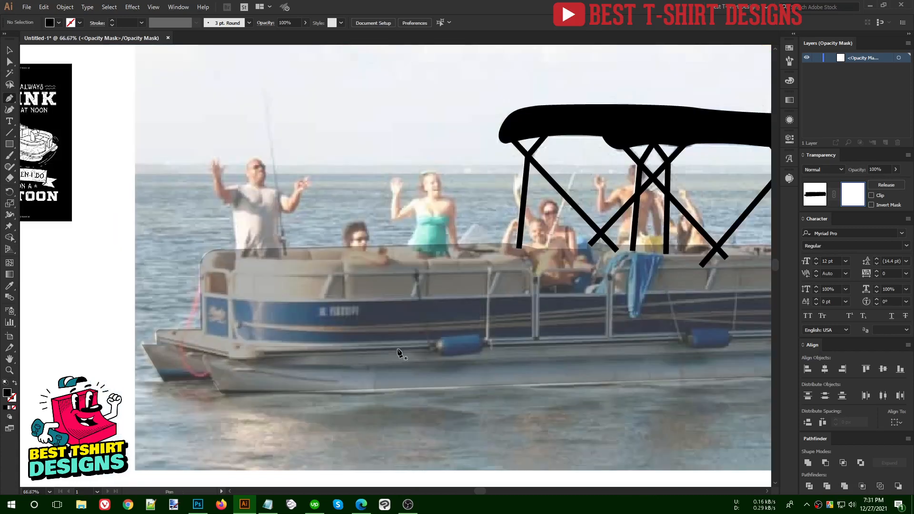
scroll(179, 351, "up", 3)
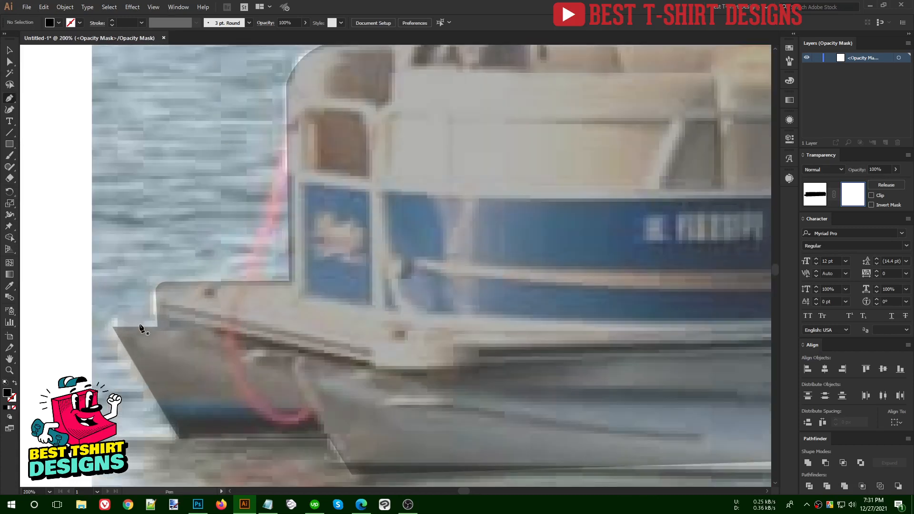
- Draw the stripe's first points along the hull's lower edge from bow to stern
left_click(142, 314)
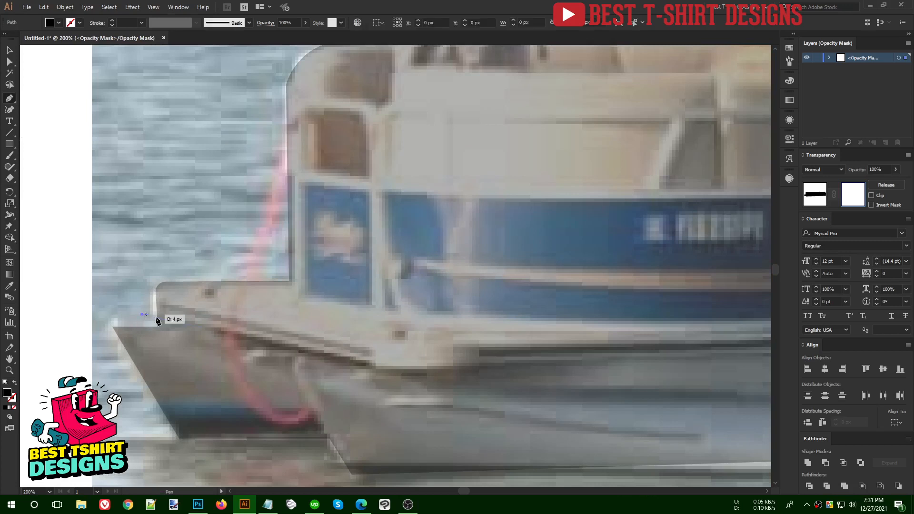
left_click(393, 369)
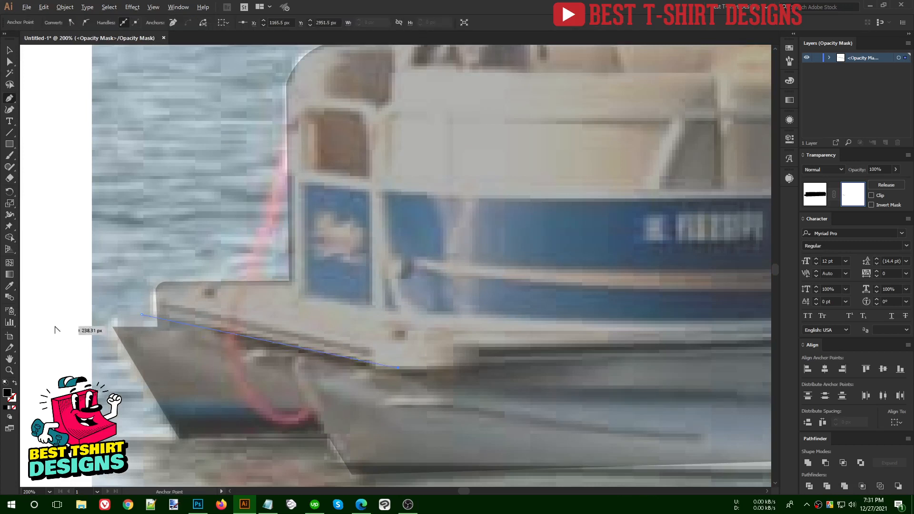
scroll(57, 329, "down", 2)
scroll(490, 347, "right", 5)
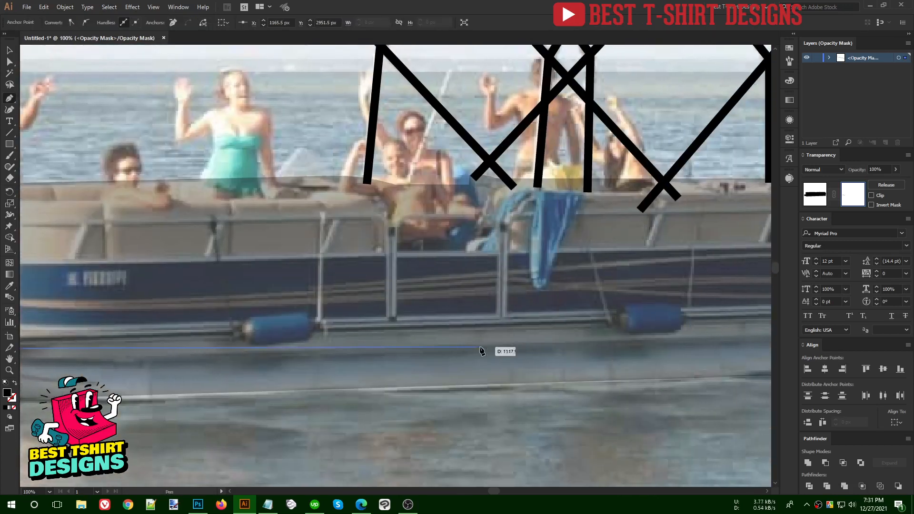
scroll(490, 347, "down", 1)
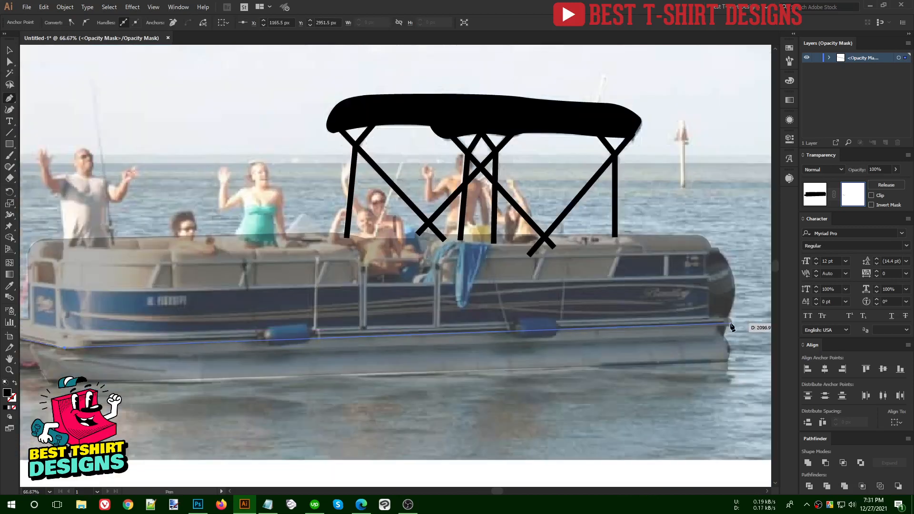
scroll(735, 328, "up", 3)
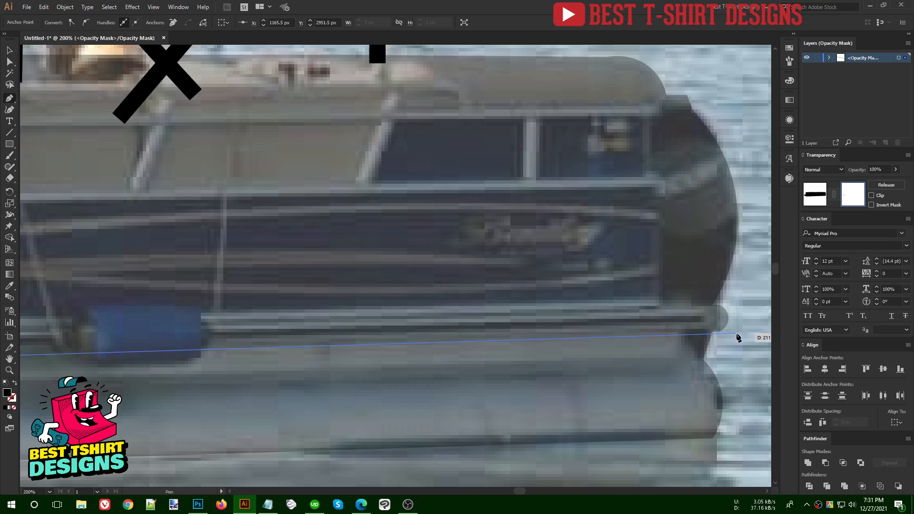
scroll(737, 337, "up", 3)
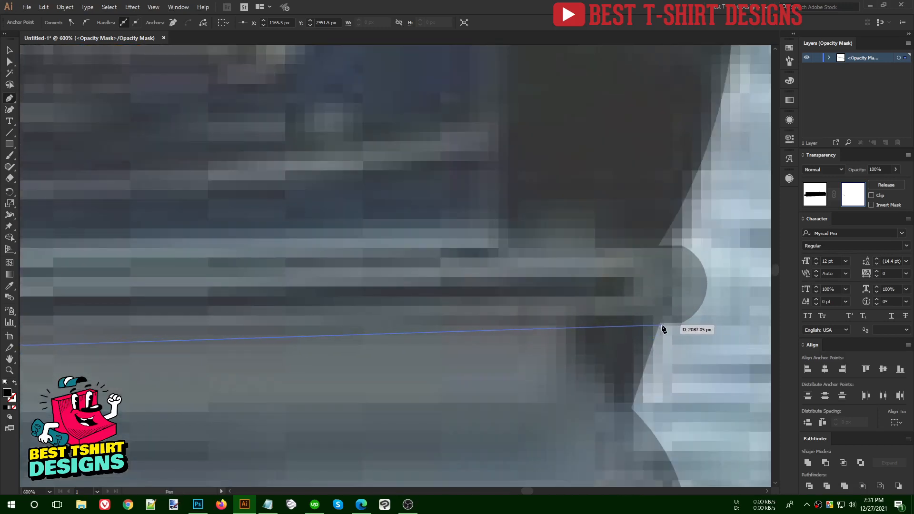
left_click(705, 330)
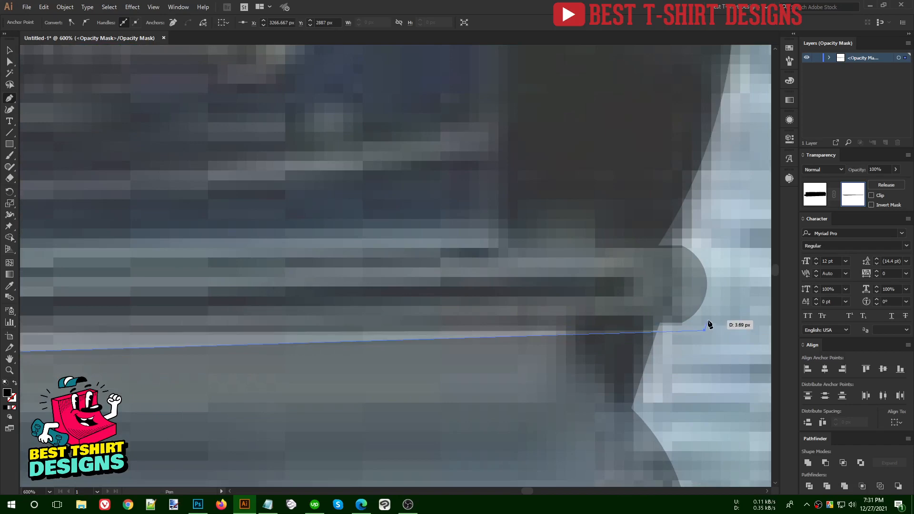
- Add stern-edge and stern-tip corner points, close the stripe path, and deselect it
scroll(716, 321, "down", 4)
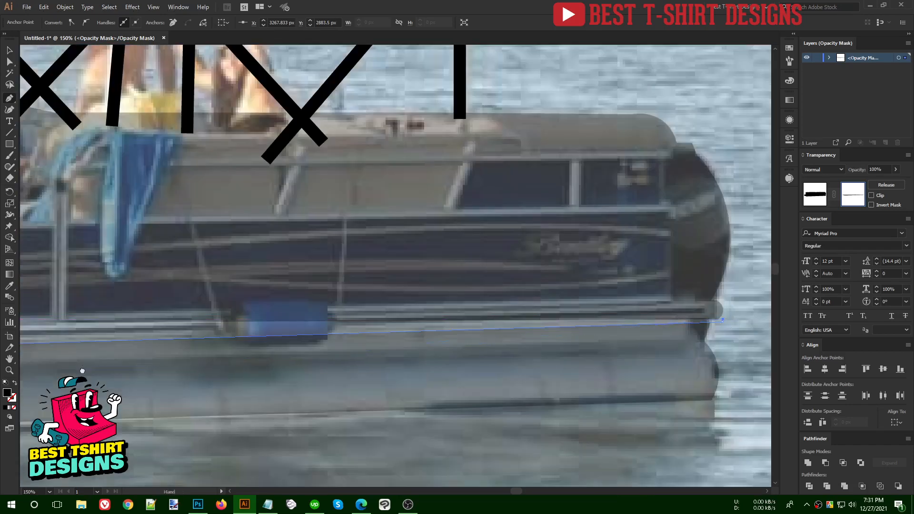
left_click_drag(82, 370, 478, 351)
left_click_drag(184, 352, 449, 378)
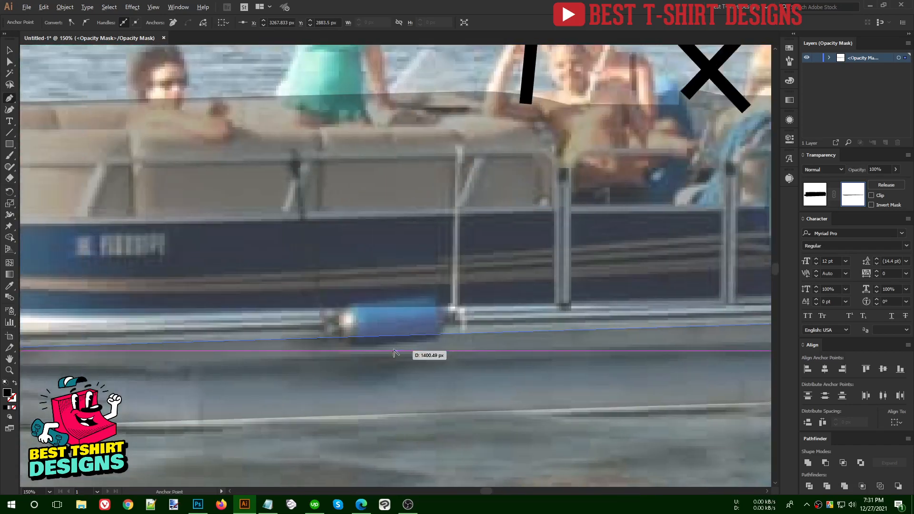
scroll(394, 352, "down", 1)
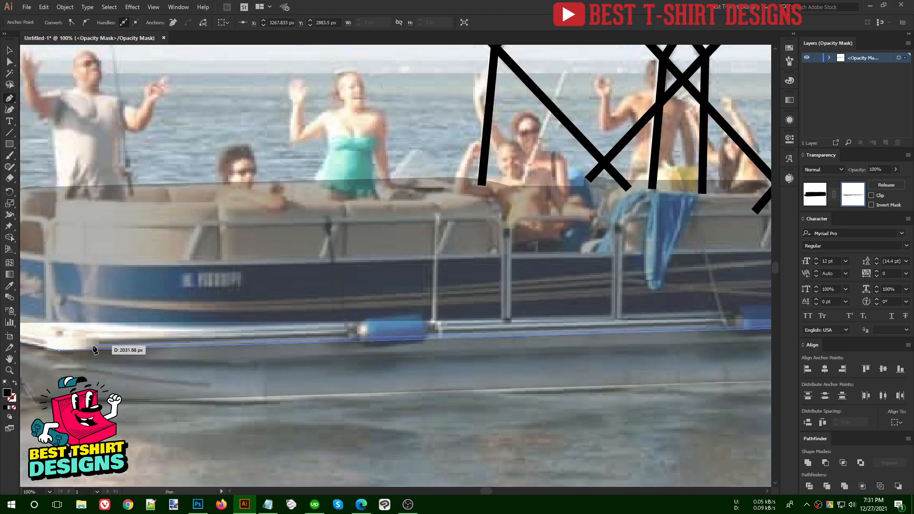
left_click(59, 346)
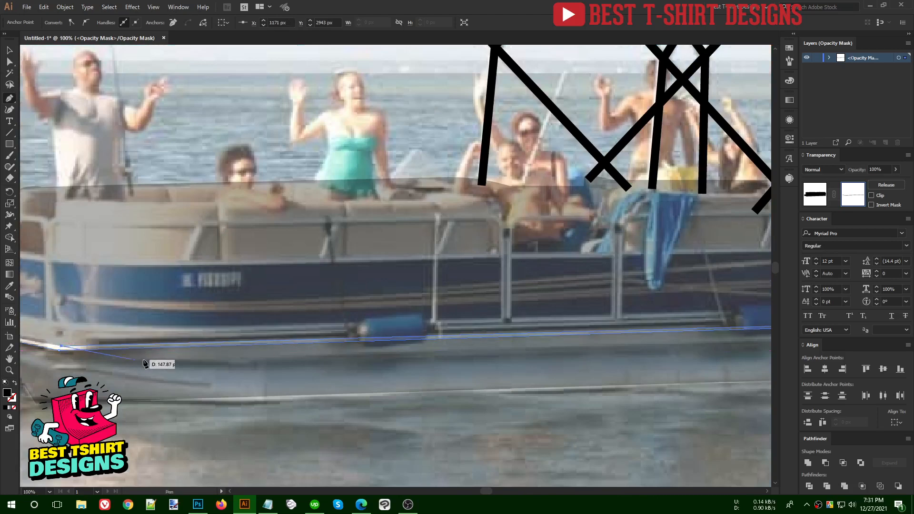
scroll(145, 364, "down", 1)
scroll(38, 336, "up", 2)
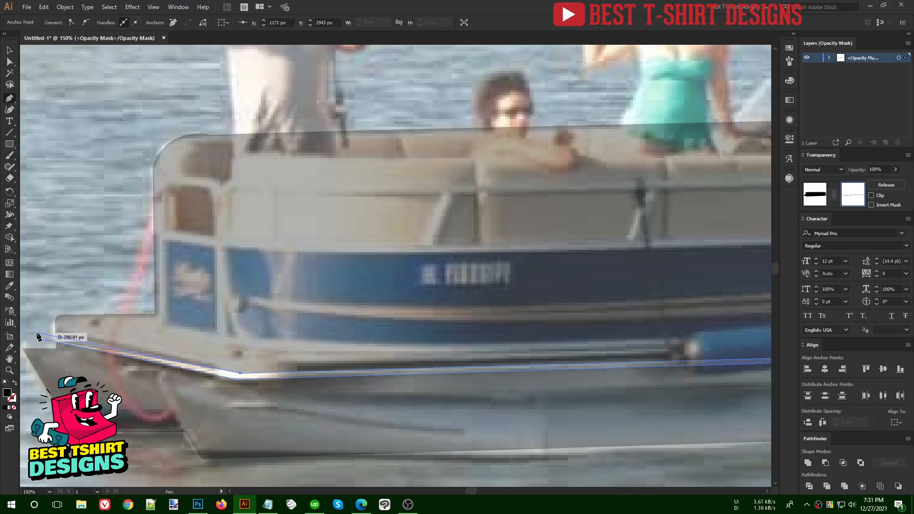
left_click(37, 333)
left_click(45, 339)
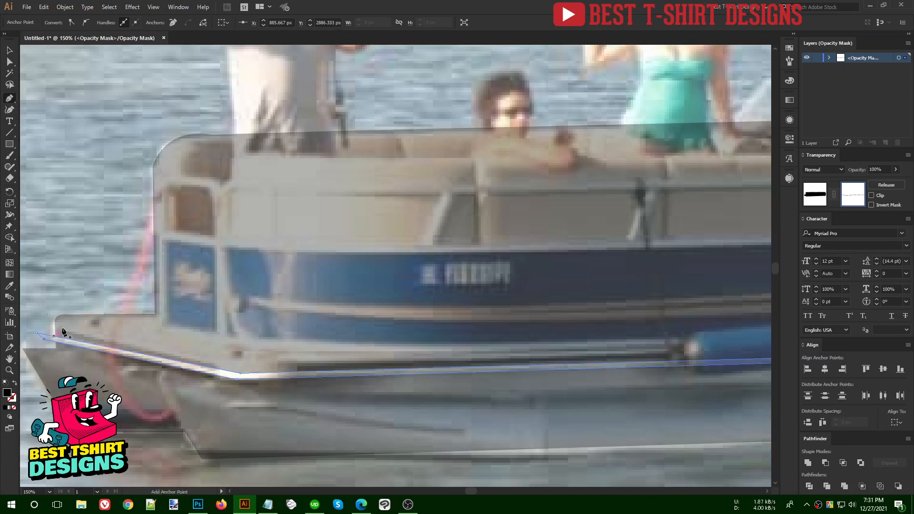
key("v")
left_click(81, 278)
scroll(157, 312, "down", 3)
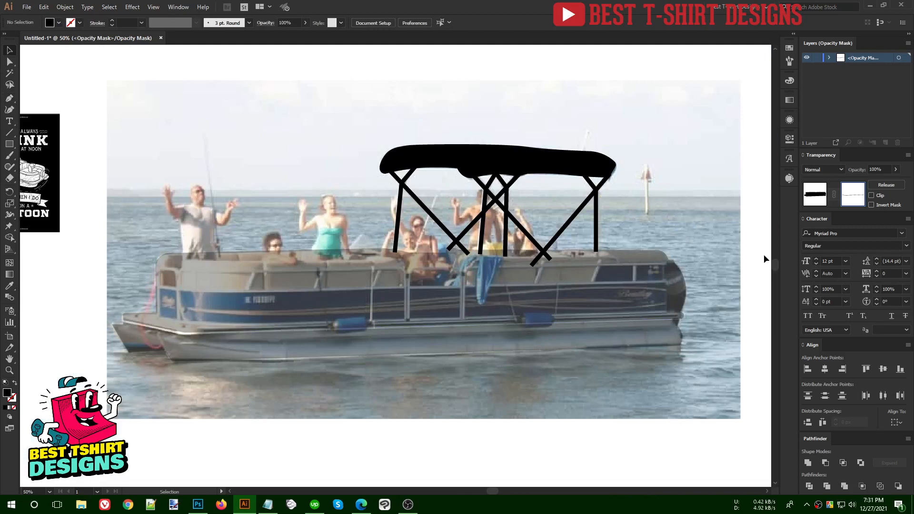
- Leave the mask and show the hull at 100% opacity to check the white stripe
left_click(815, 198)
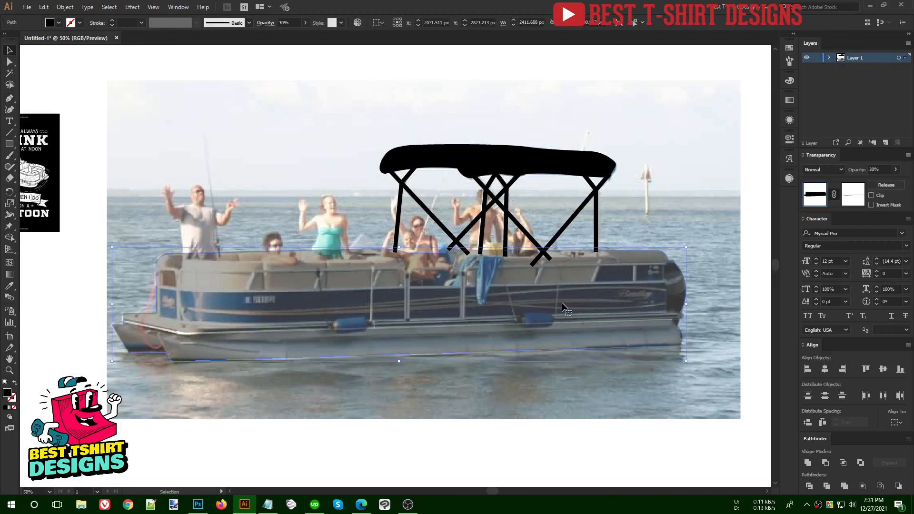
scroll(291, 23, "up", 7)
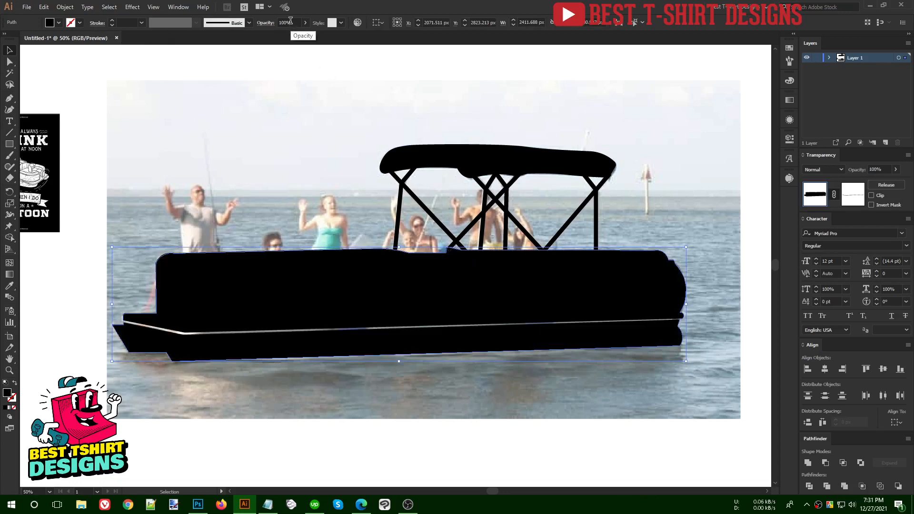
left_click(295, 120)
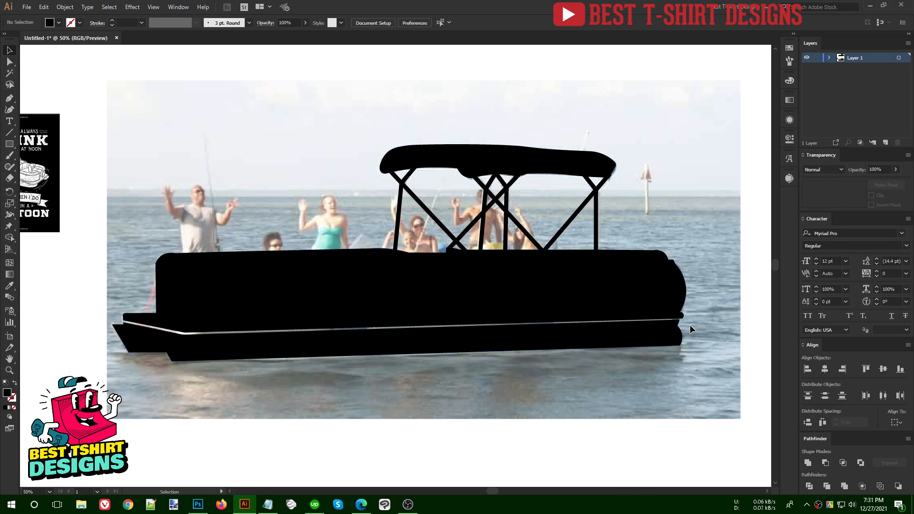
- Reselect the hull at 40% opacity and reopen its opacity mask
scroll(688, 324, "up", 5)
scroll(675, 324, "down", 5)
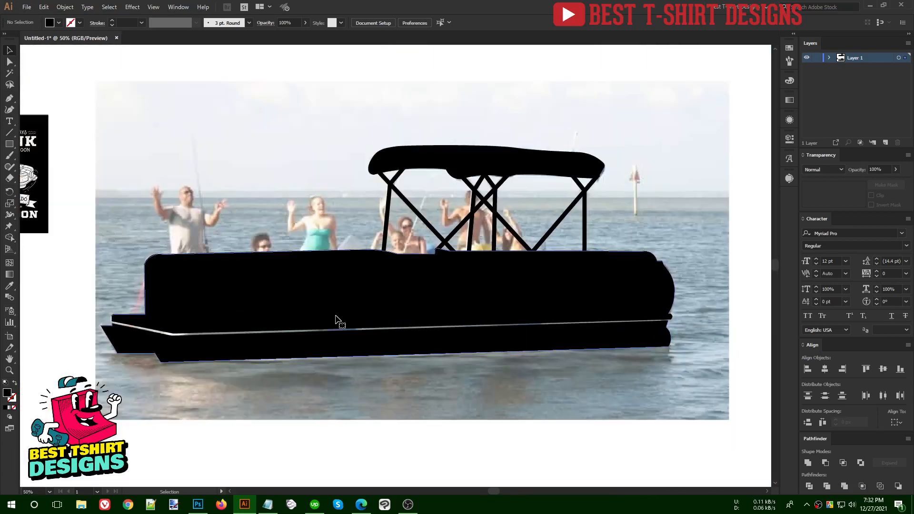
left_click(336, 321)
scroll(289, 22, "down", 6)
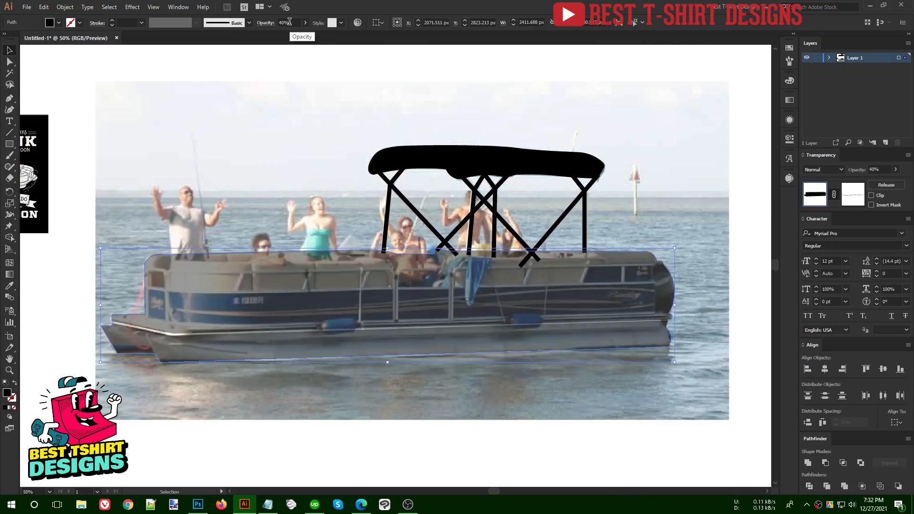
scroll(290, 22, "down", 1)
left_click(853, 194)
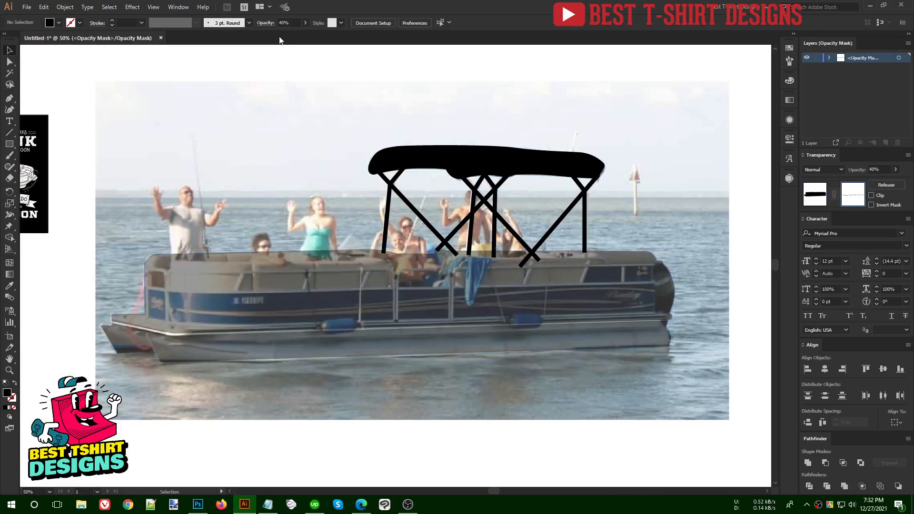
- Start the deck-line stripe at the bow corner, placing its first points along the deck edge
scroll(287, 22, "up", 6)
scroll(110, 358, "up", 3)
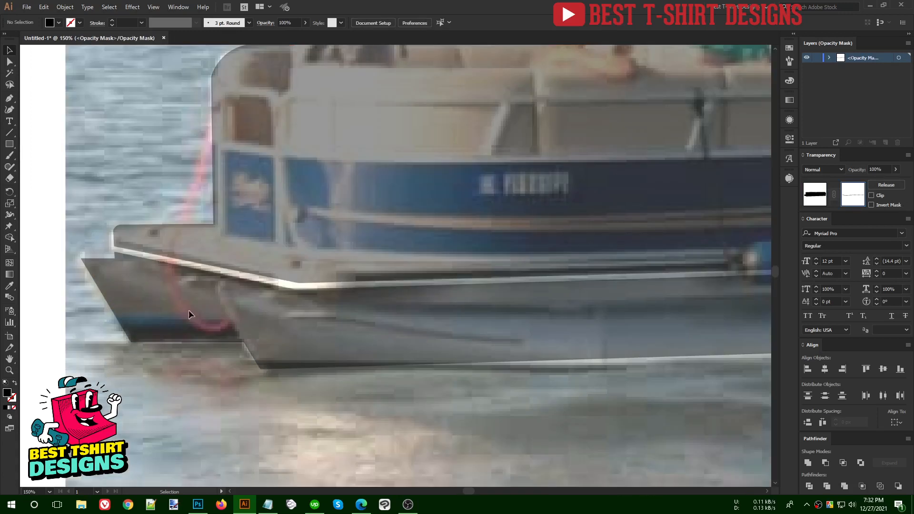
left_click_drag(280, 236, 227, 263)
left_click(9, 97)
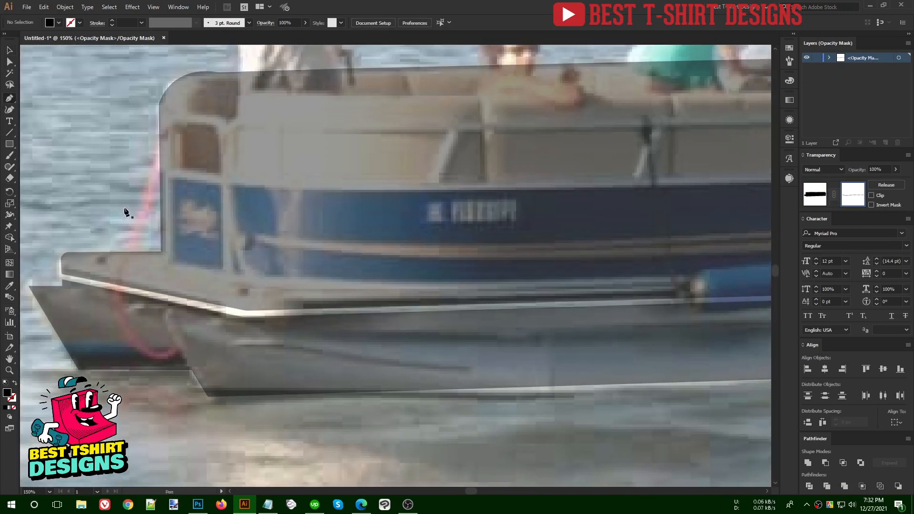
left_click(140, 246)
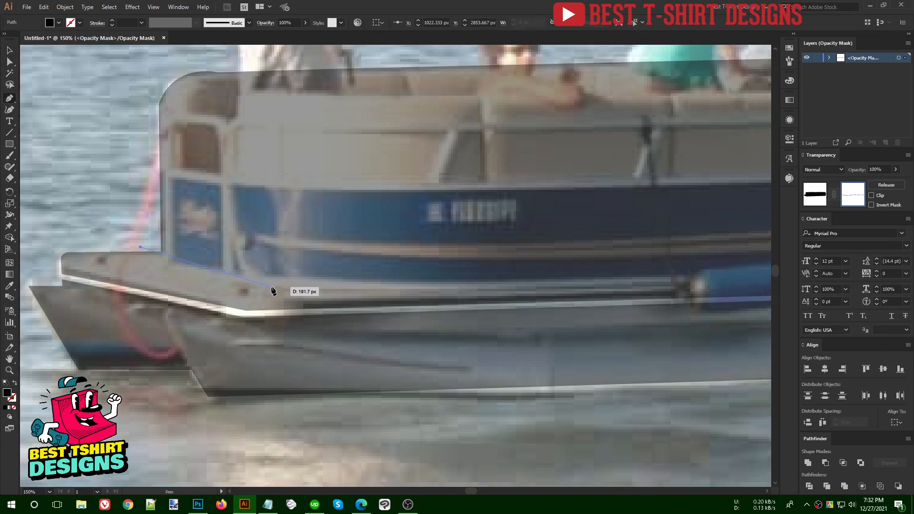
left_click(272, 284)
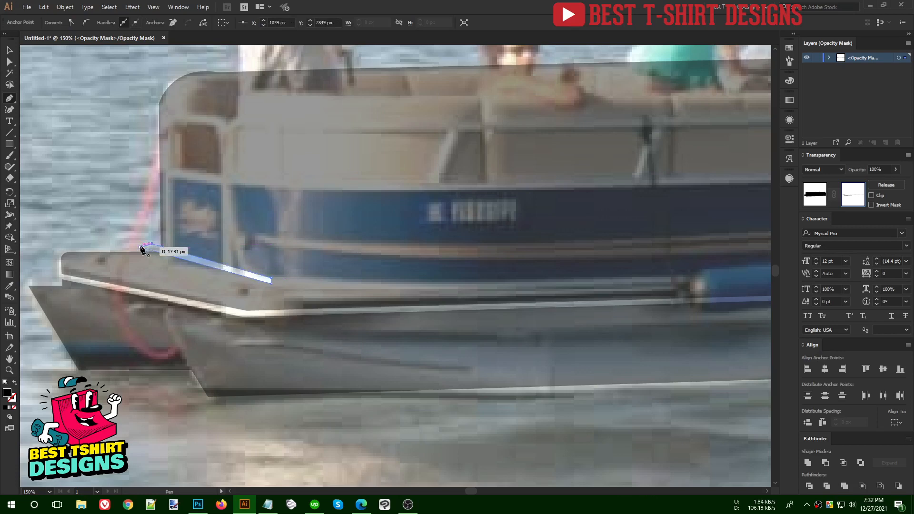
left_click(141, 247)
- Extend the stripe along the deck line to the boat's right end, adding a point just below it
scroll(138, 248, "down", 2)
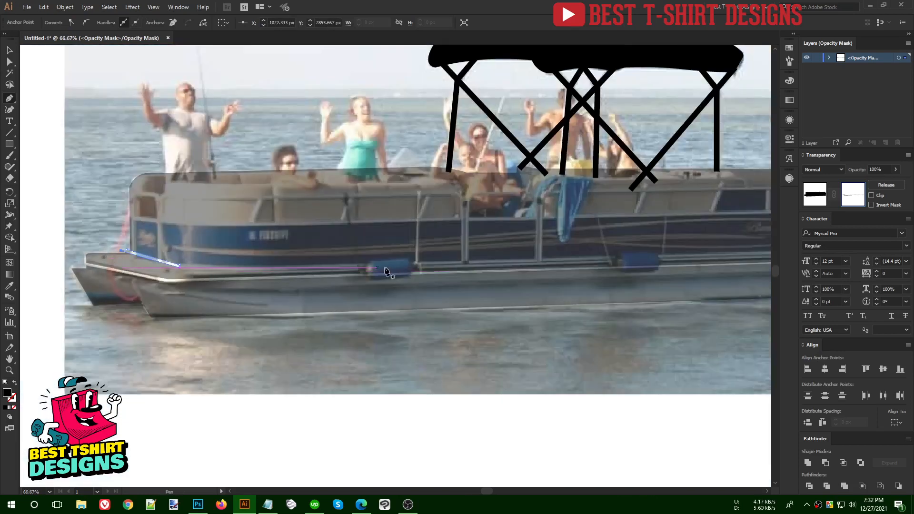
left_click_drag(354, 279, 263, 303)
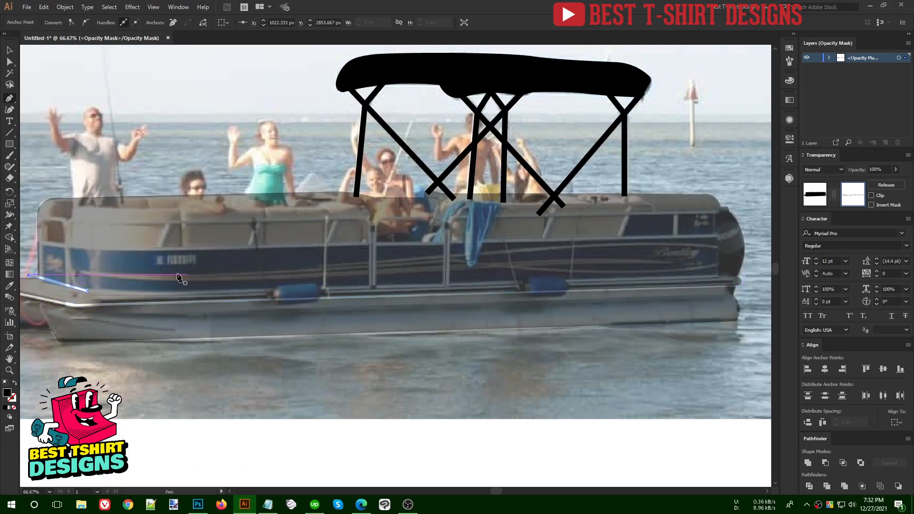
left_click(87, 290)
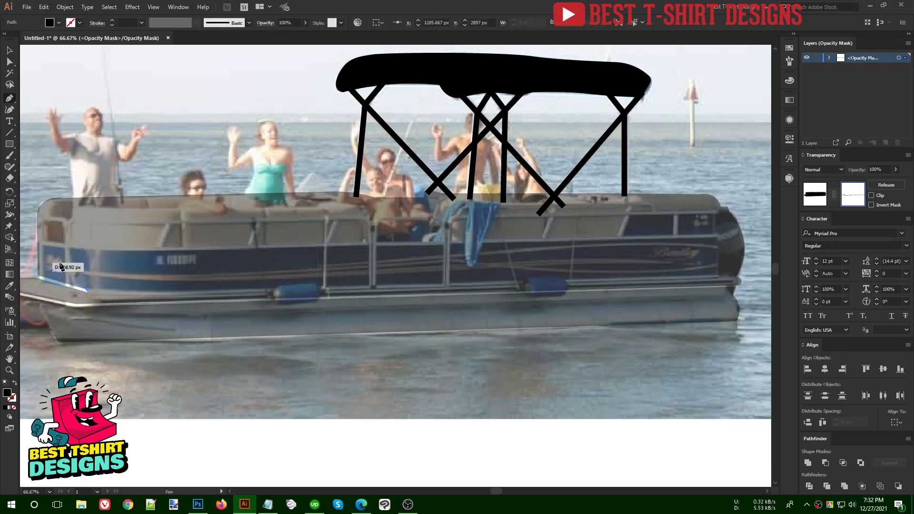
left_click(749, 274)
scroll(749, 276, "up", 4)
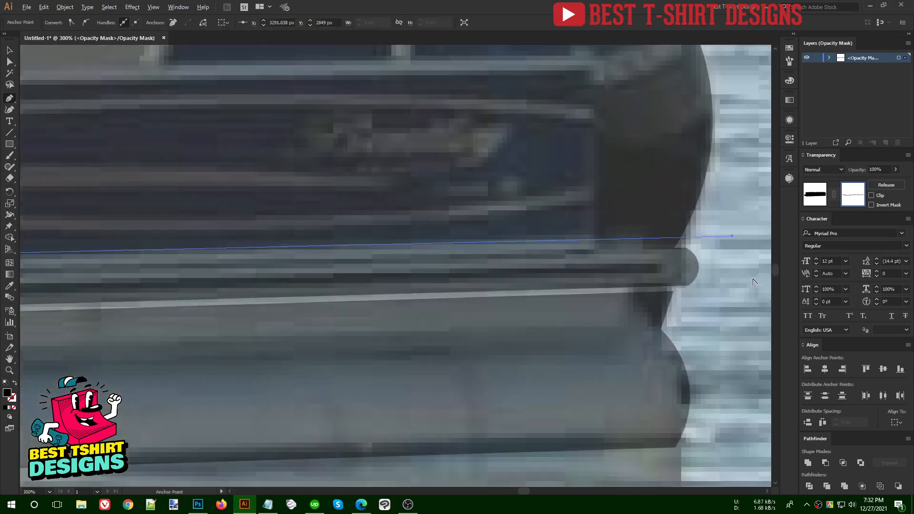
left_click(731, 245)
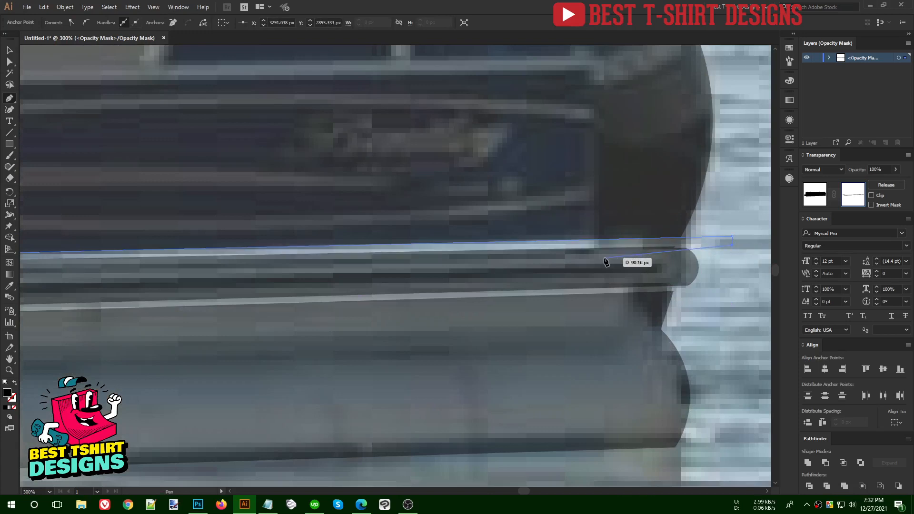
- Add points at the bow corner, close the stripe on its start point, and deselect it
scroll(695, 259, "down", 3)
left_click_drag(57, 278, 266, 282)
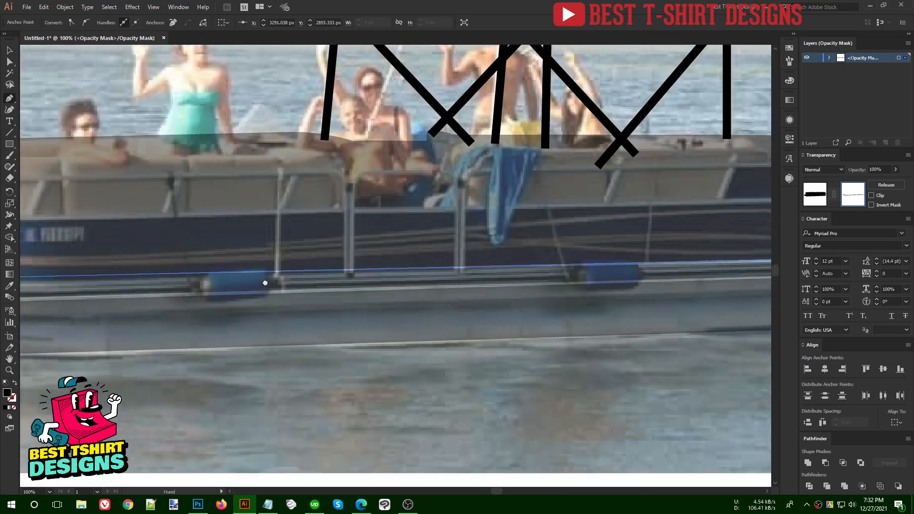
left_click_drag(132, 283, 315, 284)
left_click(105, 283)
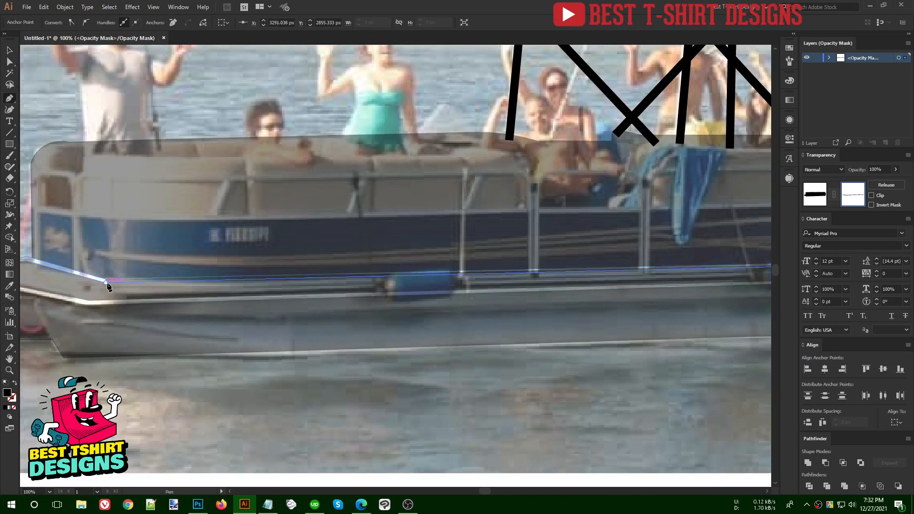
scroll(91, 285, "up", 1)
scroll(91, 284, "up", 3)
left_click(136, 273)
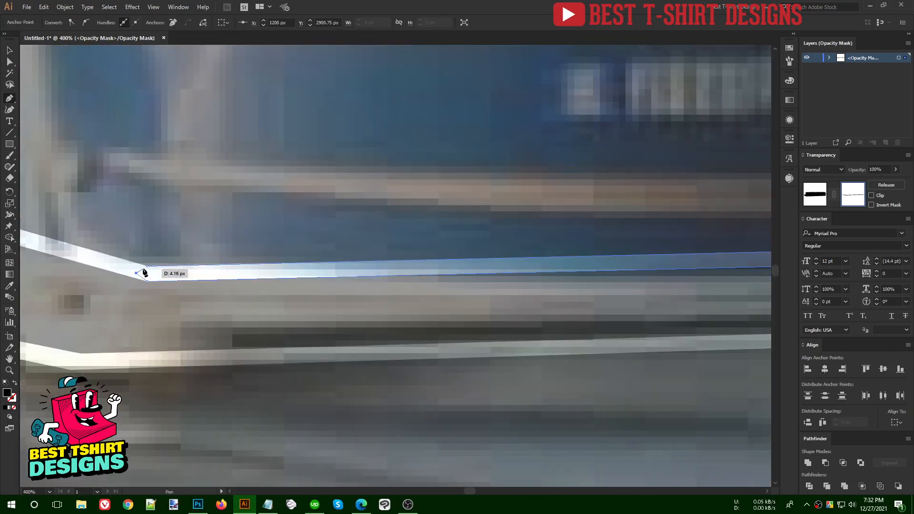
left_click(146, 267)
scroll(187, 261, "down", 4)
key("v")
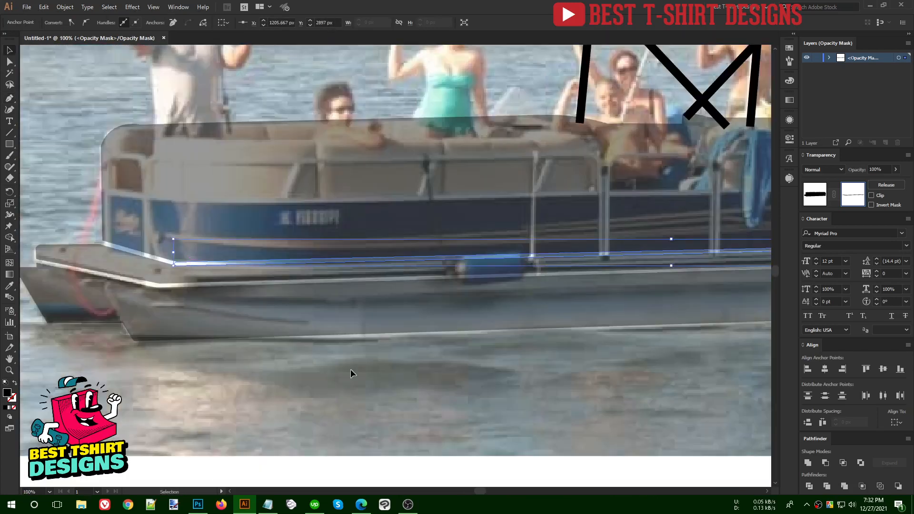
left_click(352, 371)
scroll(351, 370, "down", 2)
left_click_drag(613, 403, 576, 399)
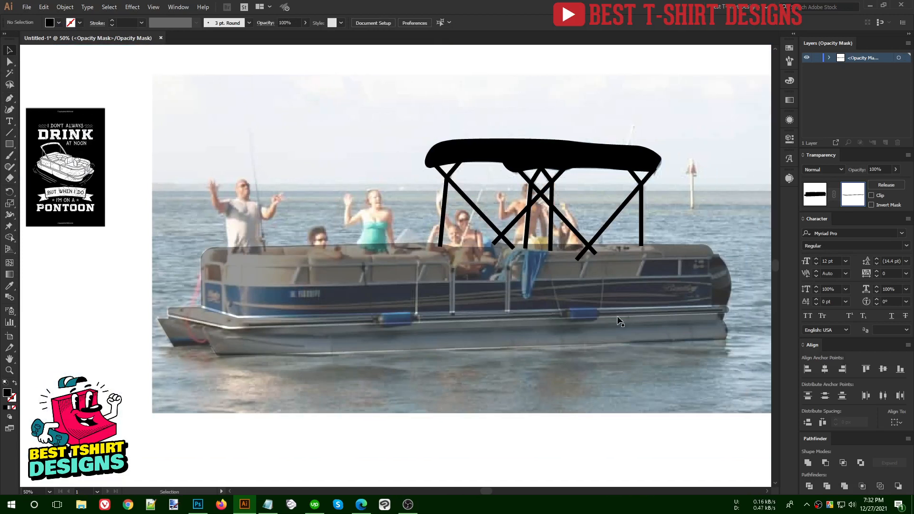
- Select the hull artwork, set it to 50% opacity, and reopen its opacity mask
left_click(816, 195)
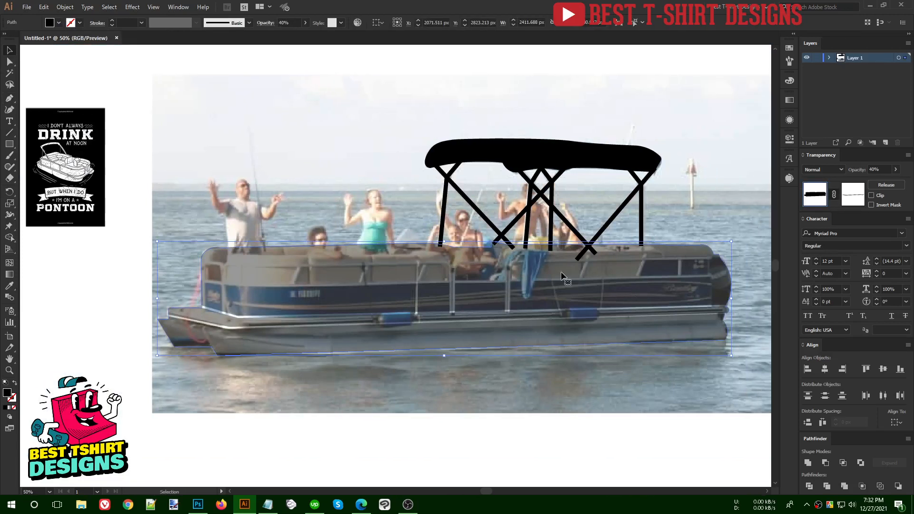
scroll(288, 22, "up", 1)
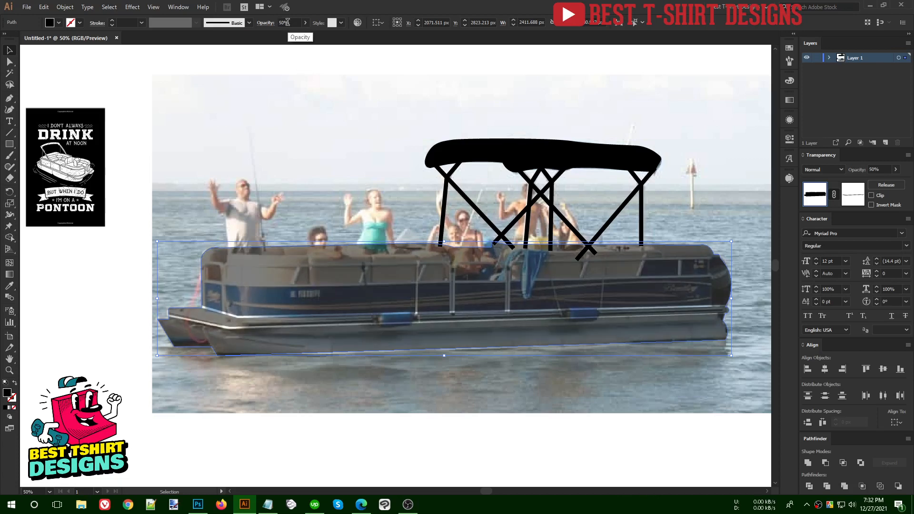
left_click(850, 198)
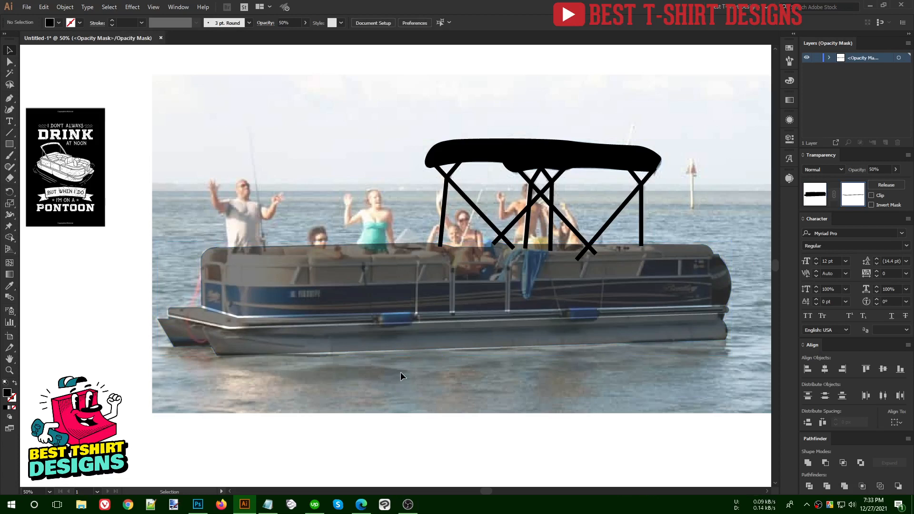
scroll(401, 372, "up", 1)
left_click_drag(530, 380, 516, 380)
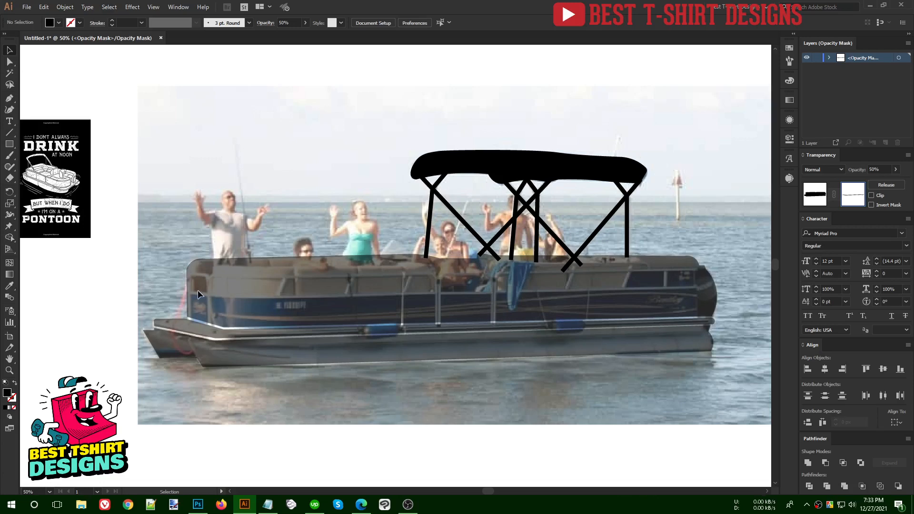
scroll(198, 290, "up", 2)
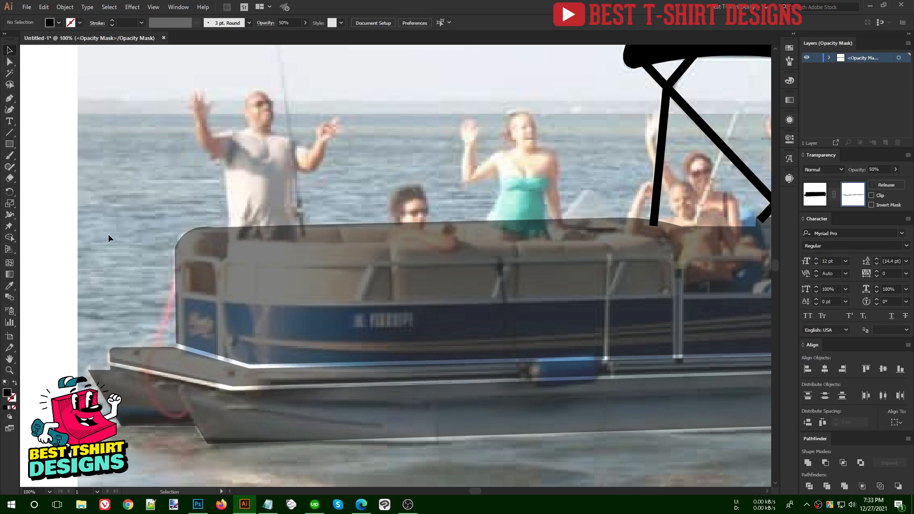
- Start a Pen path at the boat's left edge, stepping up to the seat-back top and along the rail
left_click(8, 99)
scroll(232, 220, "up", 2)
left_click(156, 289)
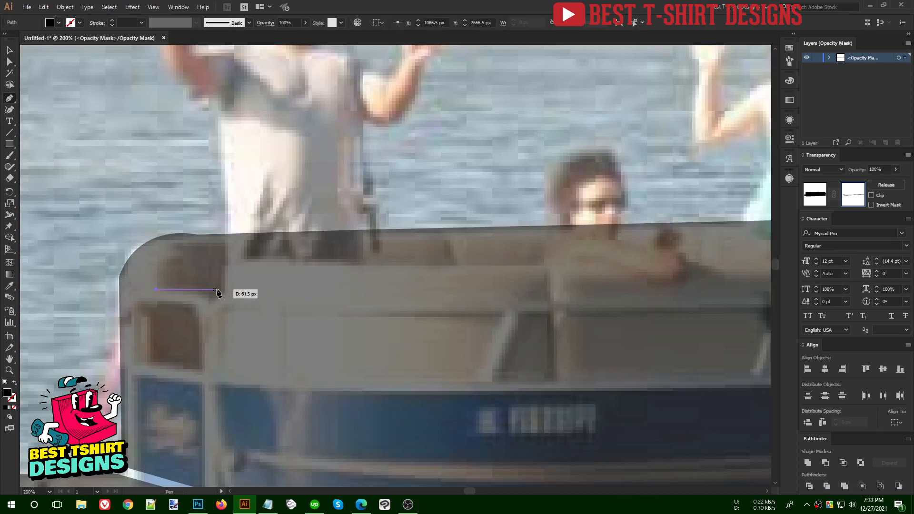
left_click(223, 289)
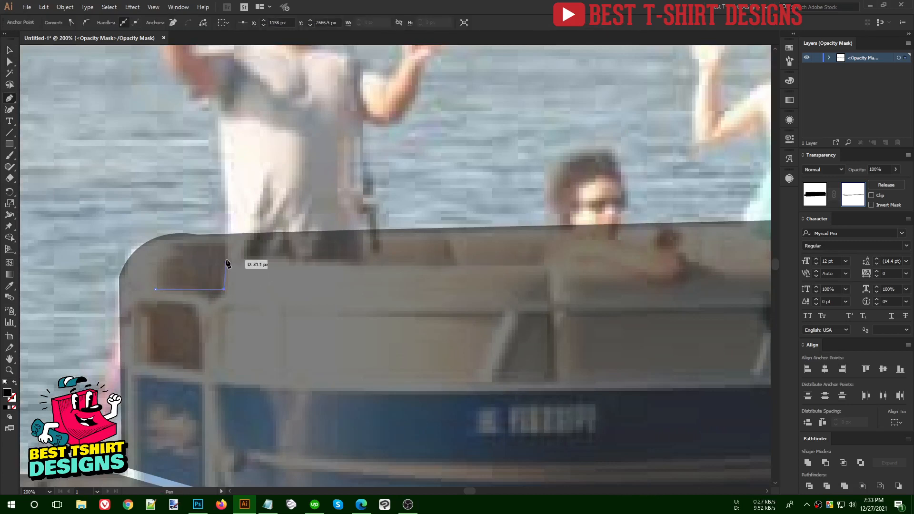
left_click(226, 261)
left_click(546, 269)
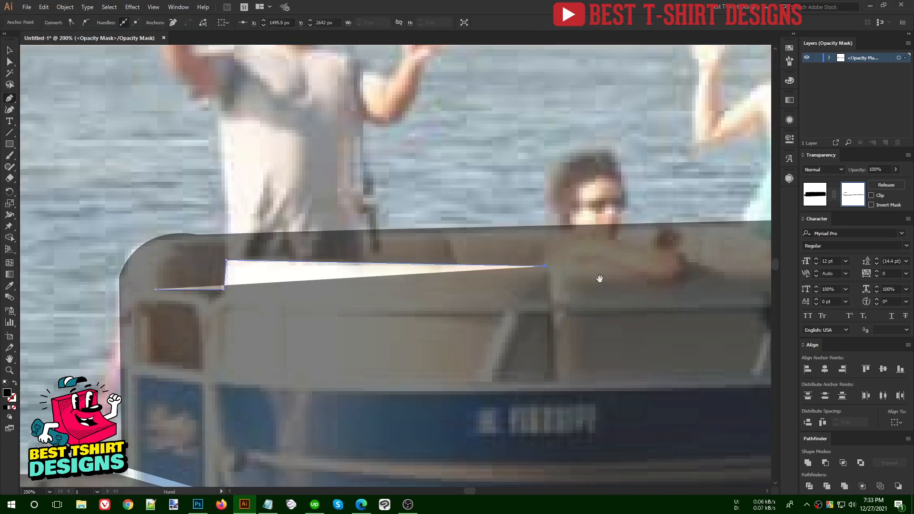
left_click_drag(598, 276, 198, 284)
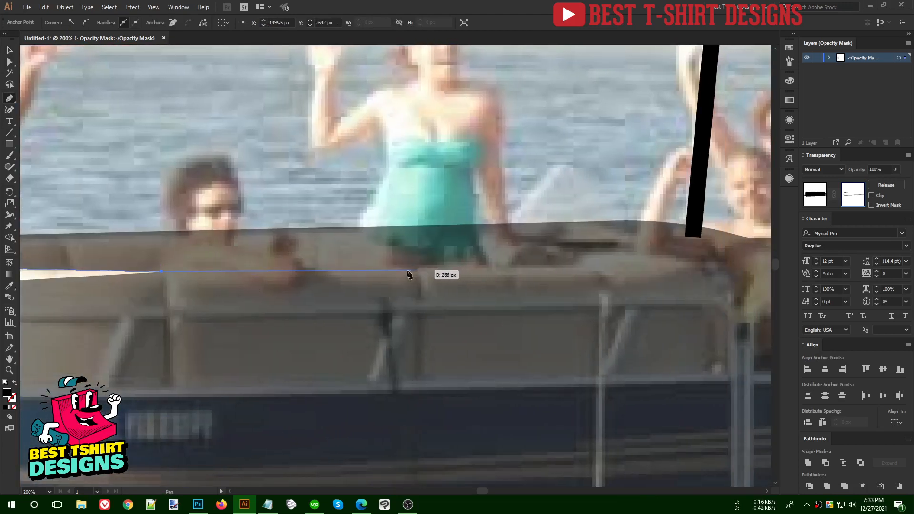
scroll(123, 280, "up", 2)
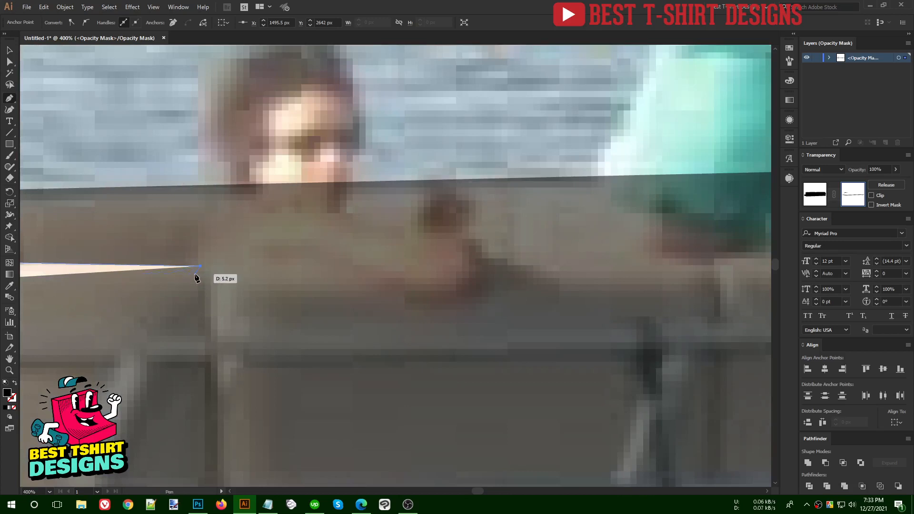
left_click(208, 275)
scroll(216, 266, "down", 3)
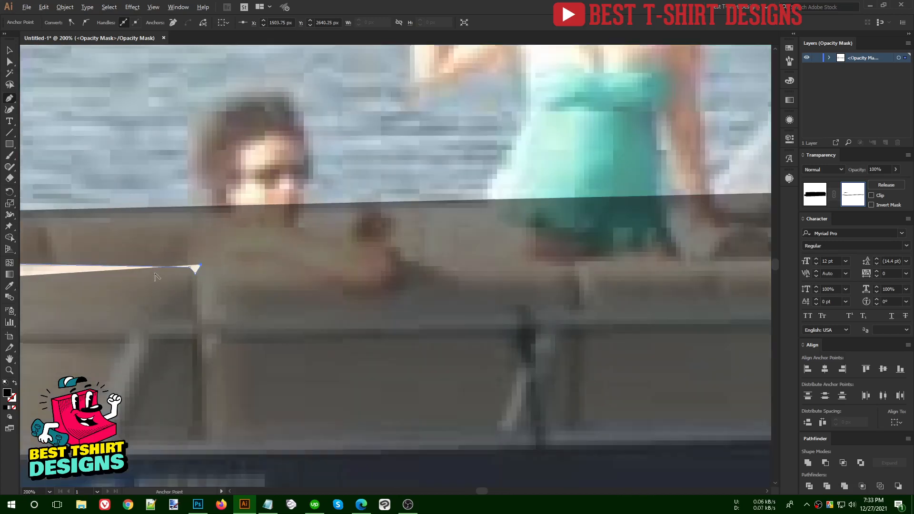
scroll(357, 272, "up", 2)
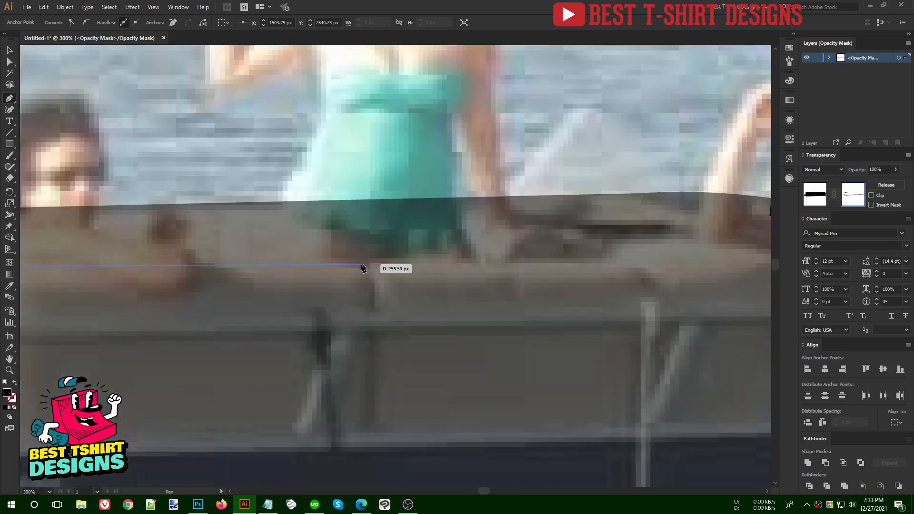
left_click(360, 265)
left_click(375, 264)
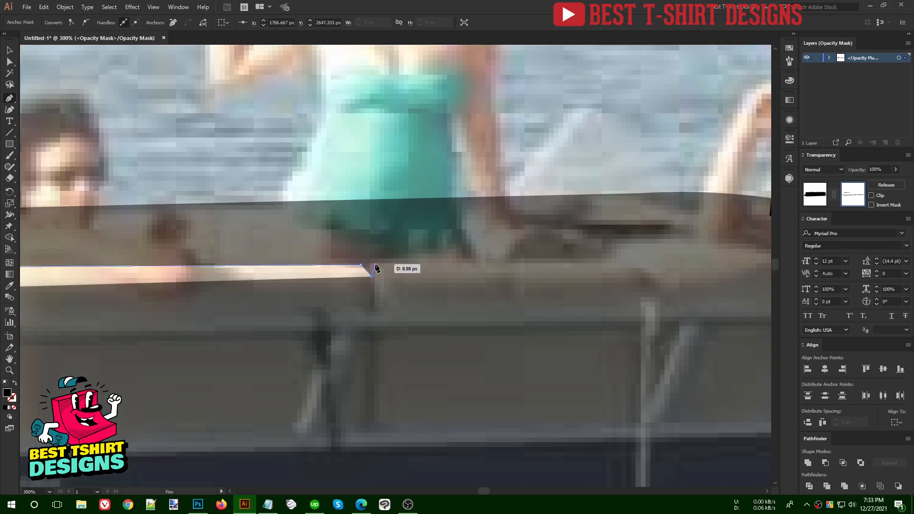
- Trace the post notch, the seat back's end, and drop the path along the lower rail
left_click(635, 263)
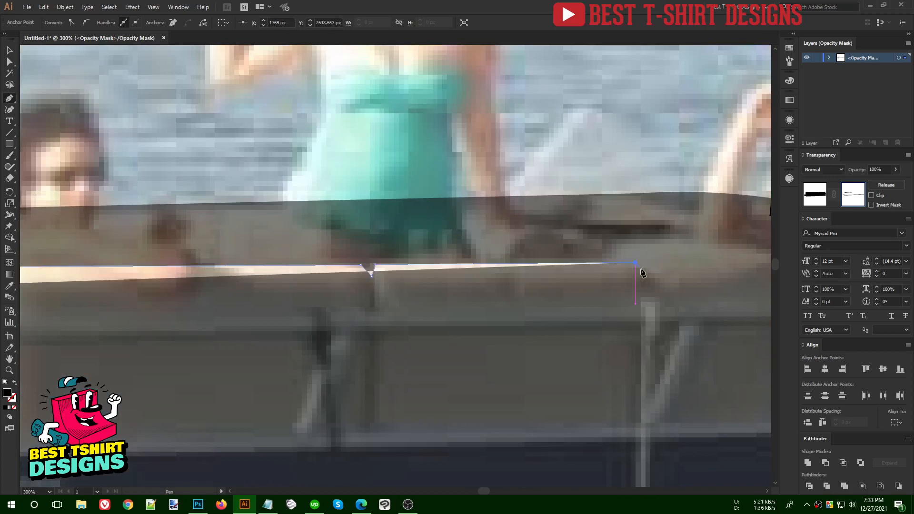
left_click(644, 272)
left_click(653, 263)
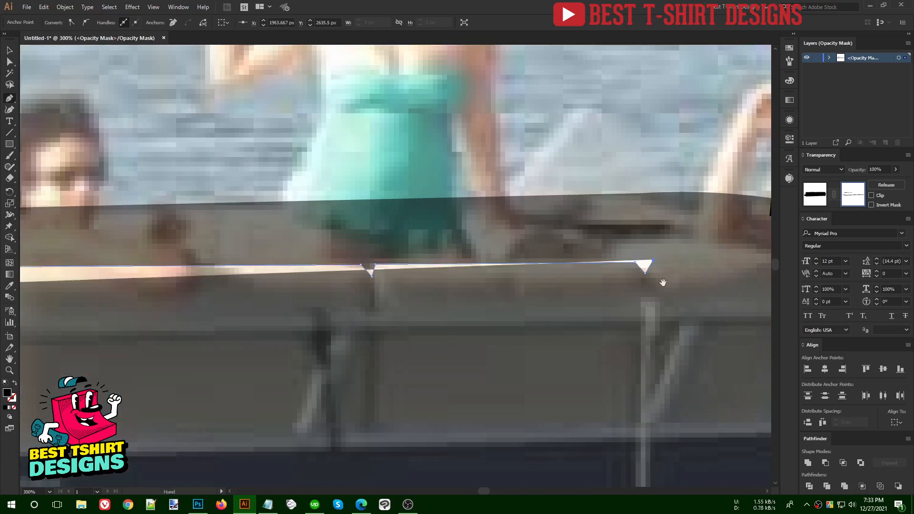
left_click_drag(653, 263, 222, 310)
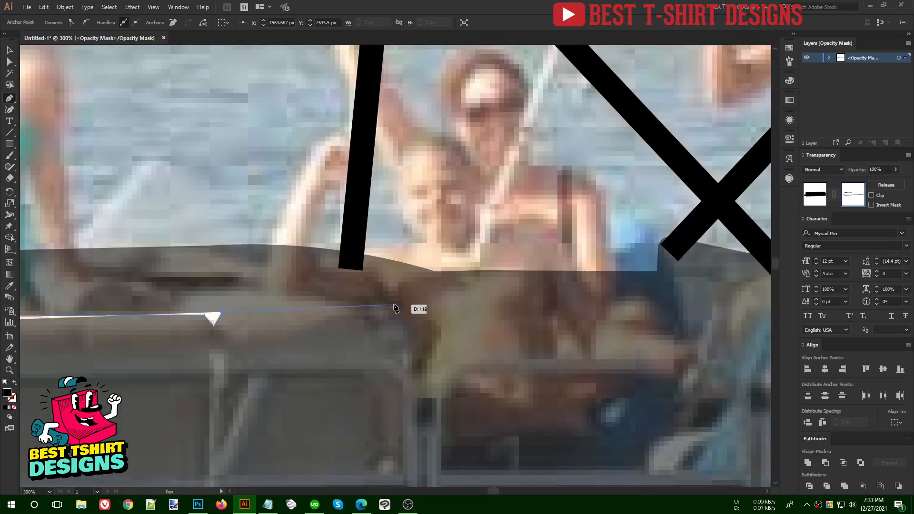
scroll(471, 280, "down", 2)
scroll(462, 289, "up", 1)
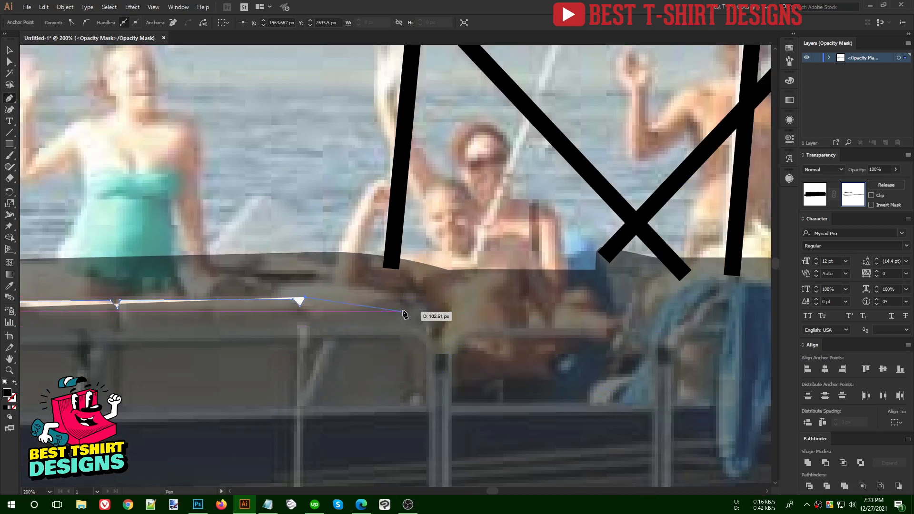
left_click(426, 297)
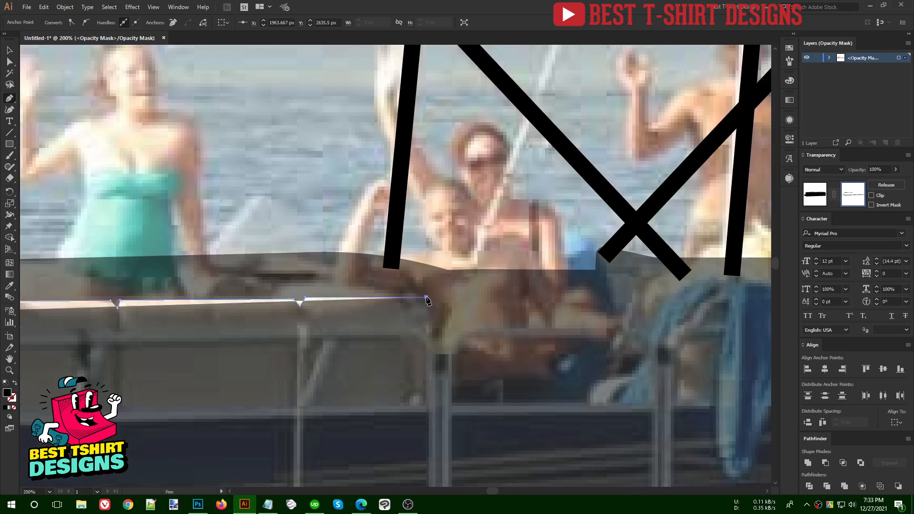
left_click(429, 402)
left_click(671, 404)
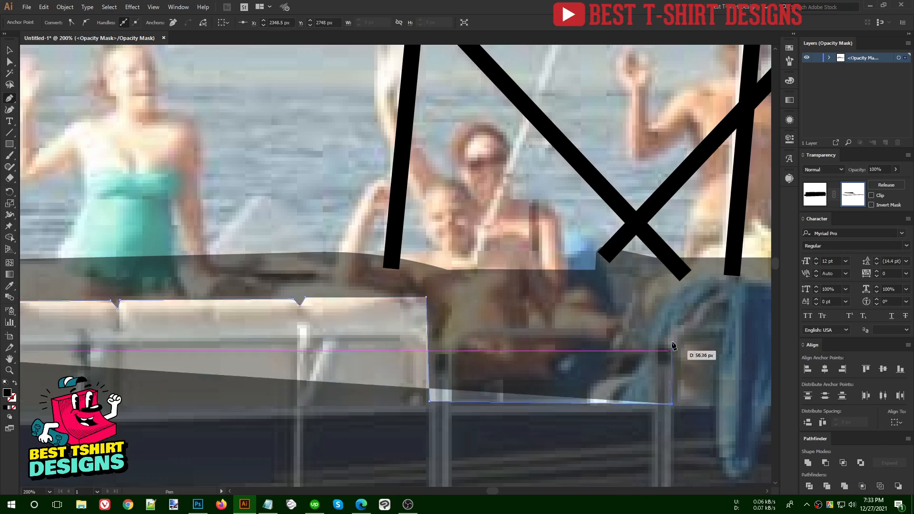
- Bring the path back up to the top rail and trace its notches to the bow, then finish it
left_click_drag(681, 341, 249, 345)
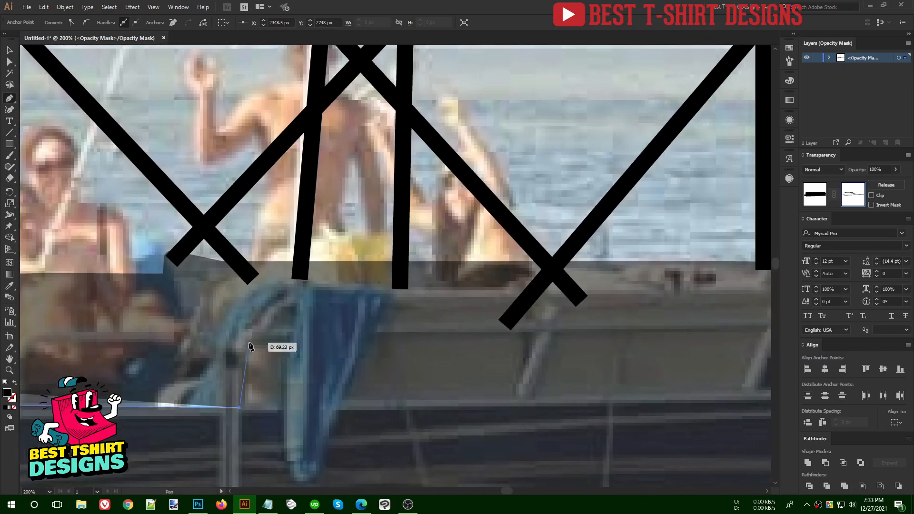
left_click(245, 301)
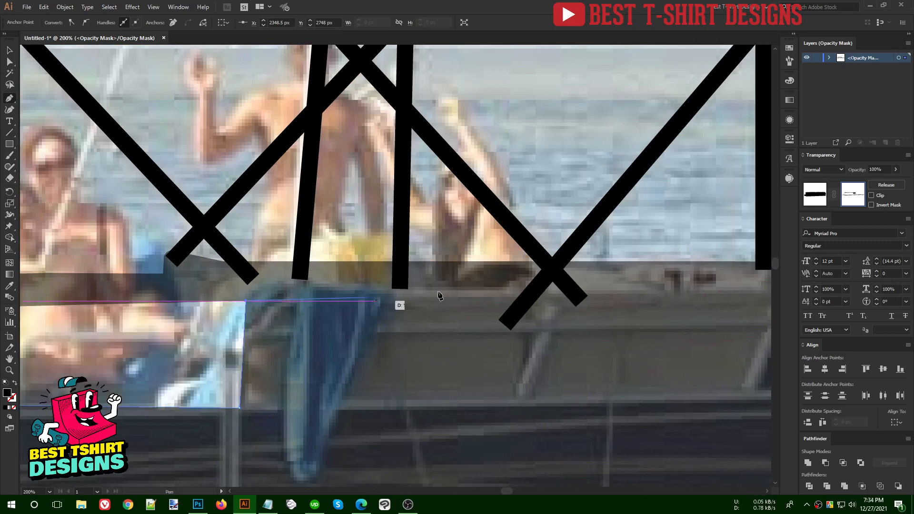
left_click(513, 293)
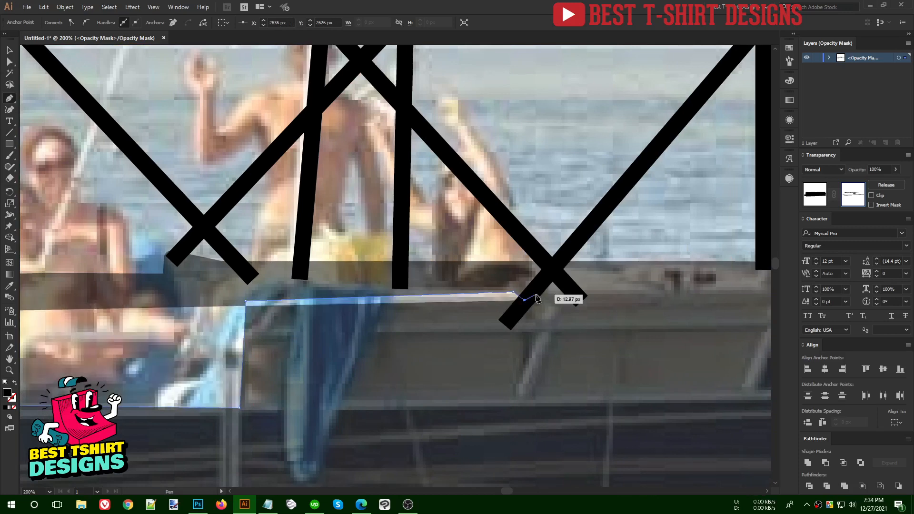
left_click(532, 293)
left_click_drag(623, 301, 333, 304)
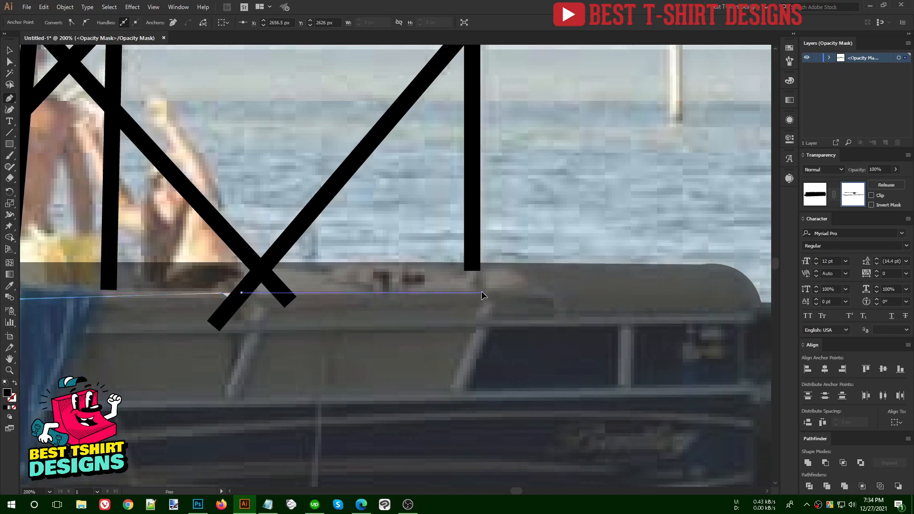
left_click(482, 293)
left_click(498, 291)
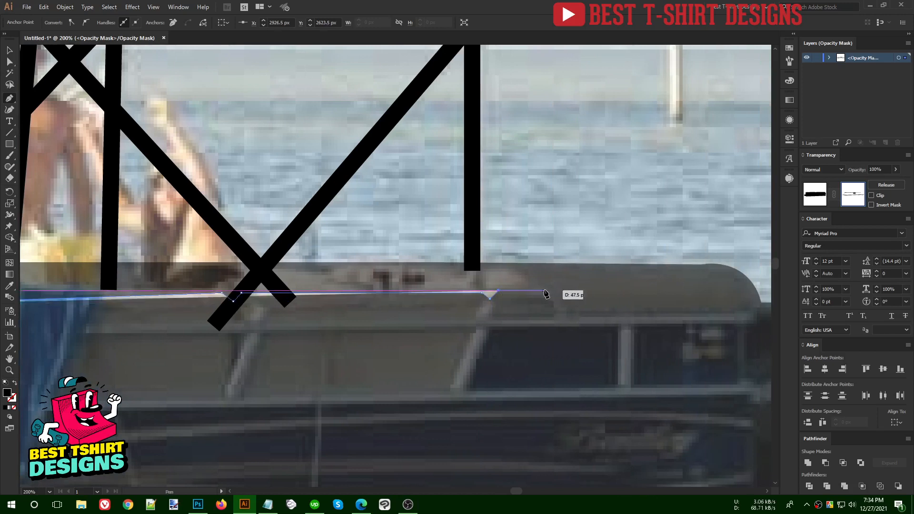
left_click(550, 291)
key("v")
left_click(593, 221)
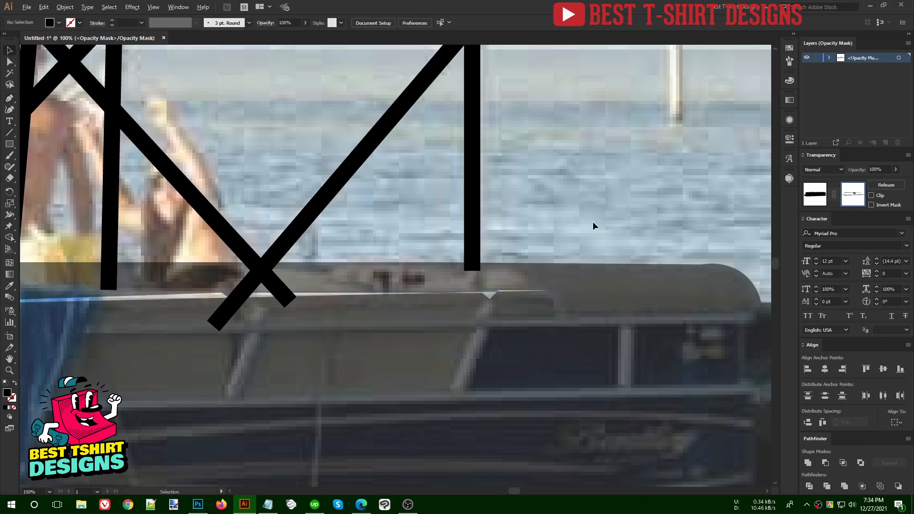
- Convert the railing path's fill to a stroke and set its weight to 8 pt
key("ctrl+0")
left_click(179, 255)
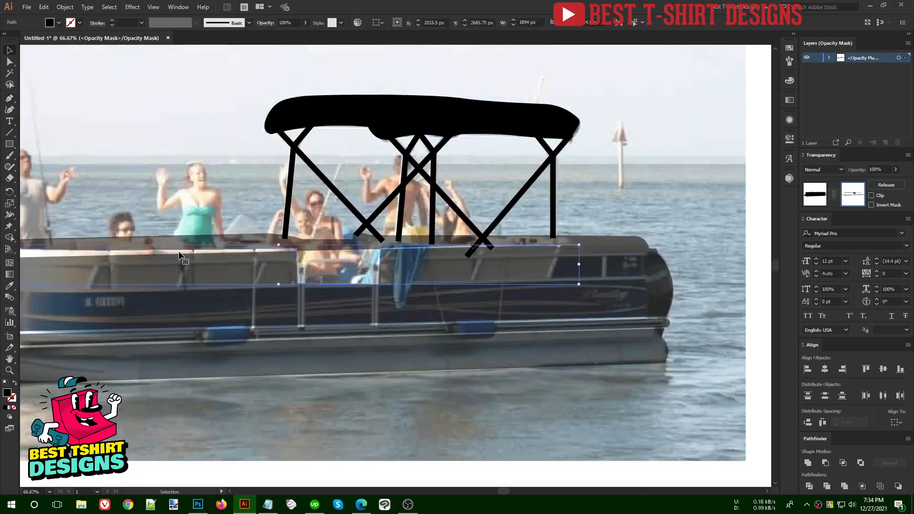
key("shift+x")
left_click(131, 154)
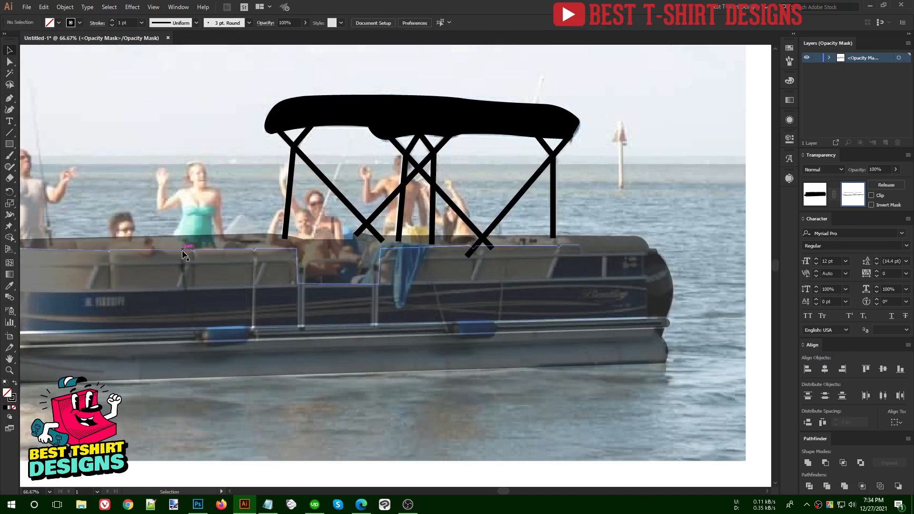
left_click(188, 256)
left_click(128, 20)
type("10")
key("Return")
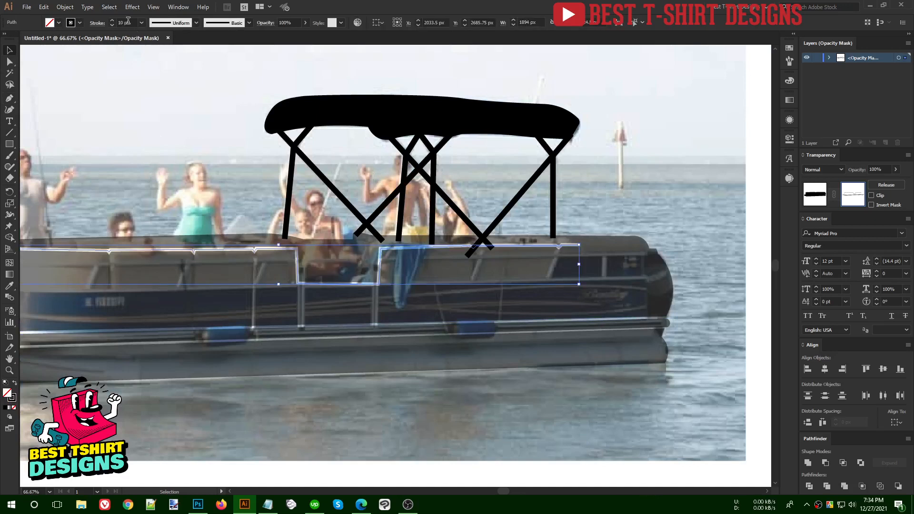
key("Down")
key("Down")
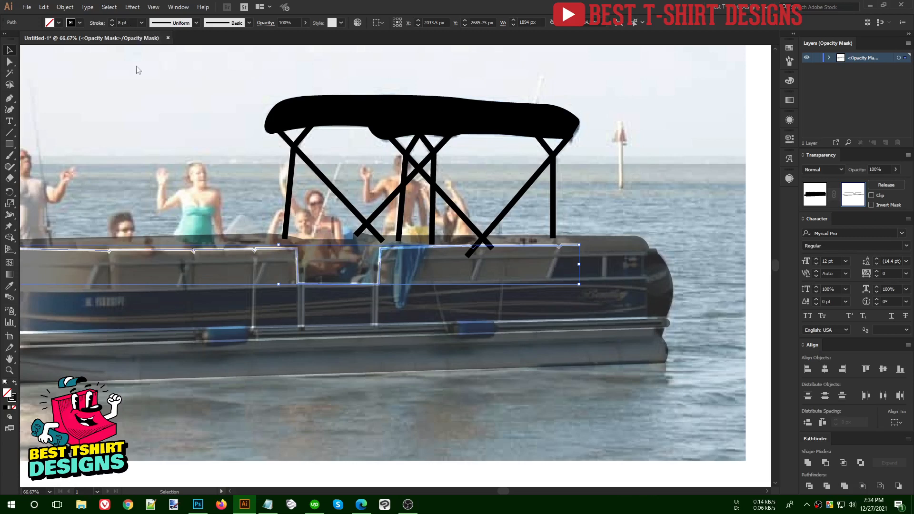
- With the Width tool, taper the railing's right end, thicken its corner, and pinch a seat notch
scroll(587, 245, "up", 2)
scroll(587, 249, "up", 2)
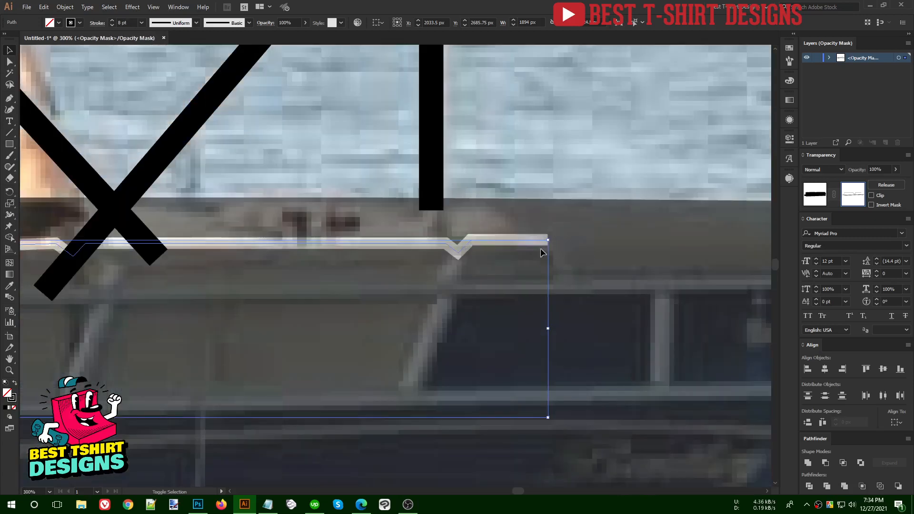
key("shift+w")
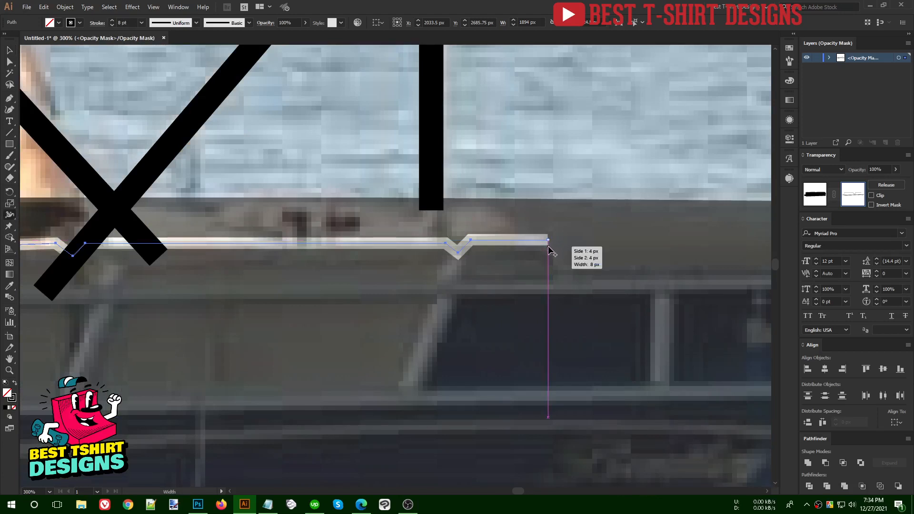
left_click_drag(548, 244, 550, 241)
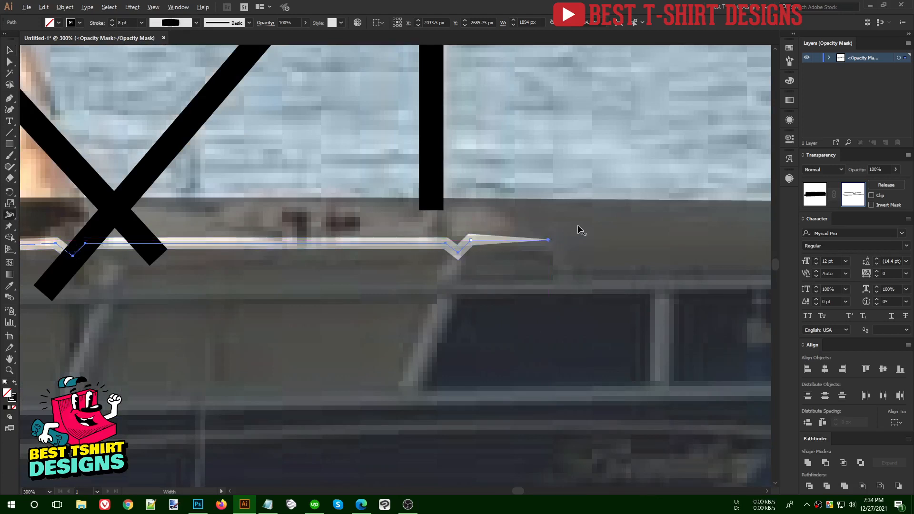
key("ctrl+1")
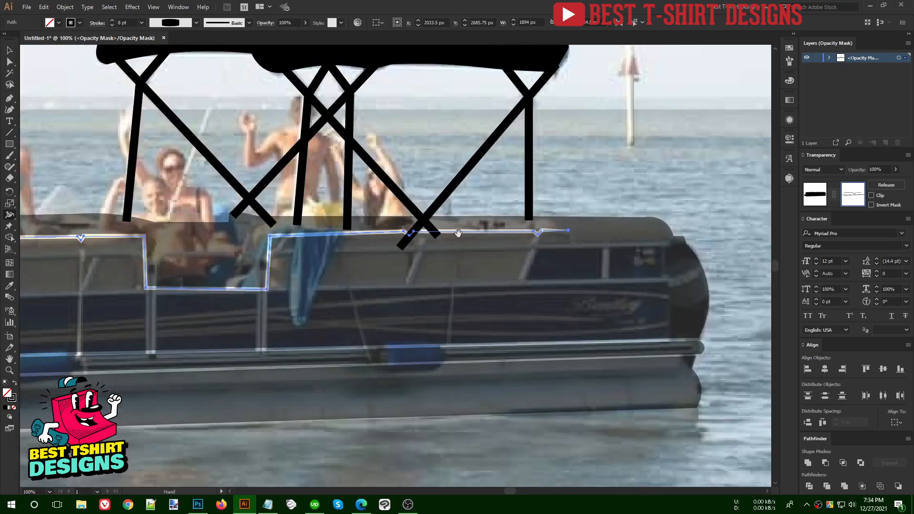
key("ctrl+plus")
scroll(263, 227, "up", 1)
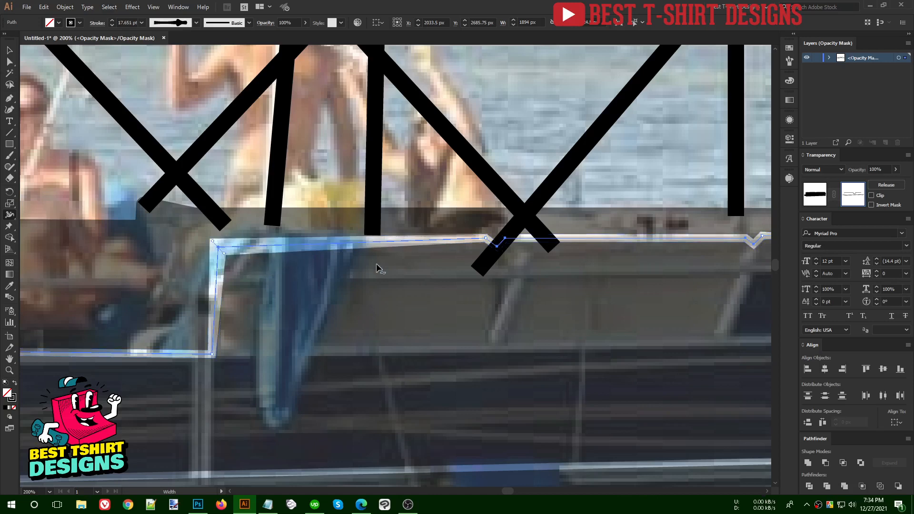
mouse_move(219, 249)
left_mouse_down()
mouse_move(220, 262)
mouse_move(222, 253)
left_mouse_up()
scroll(605, 198, "down", 3)
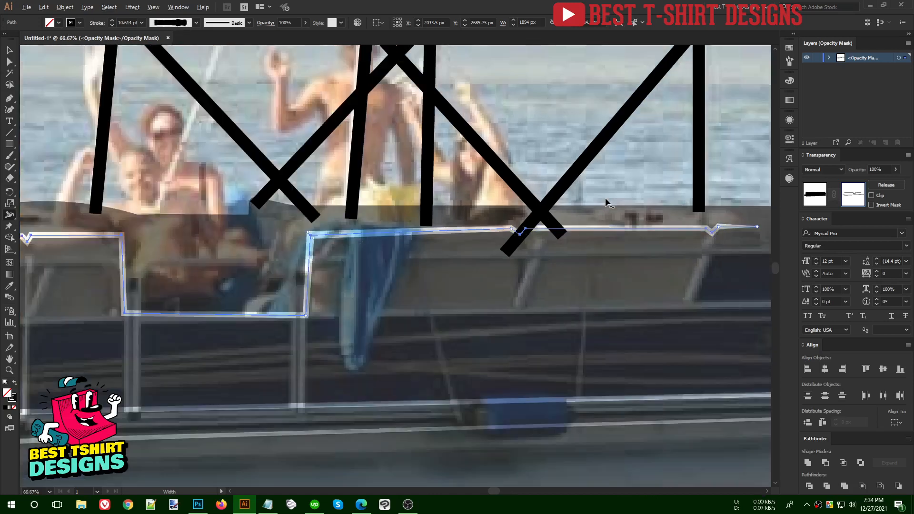
scroll(59, 223, "up", 4)
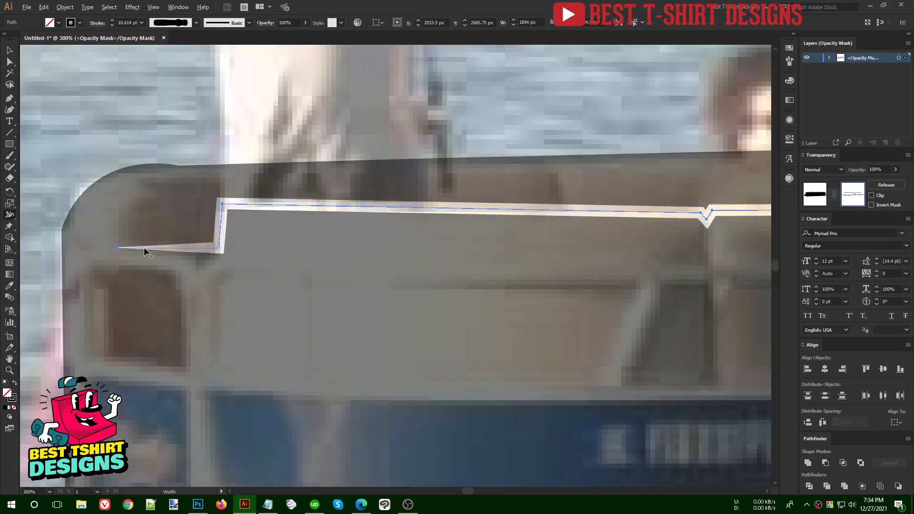
scroll(137, 250, "down", 3)
scroll(360, 247, "up", 2)
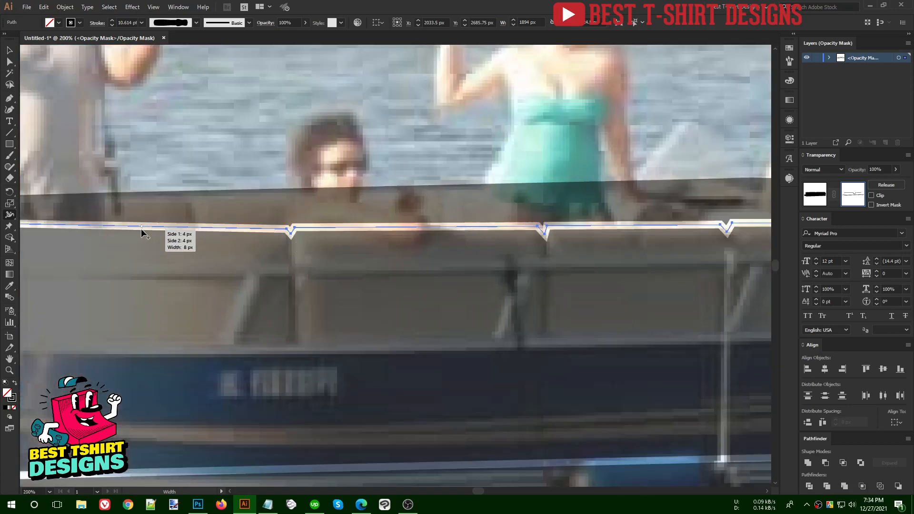
left_click(144, 231)
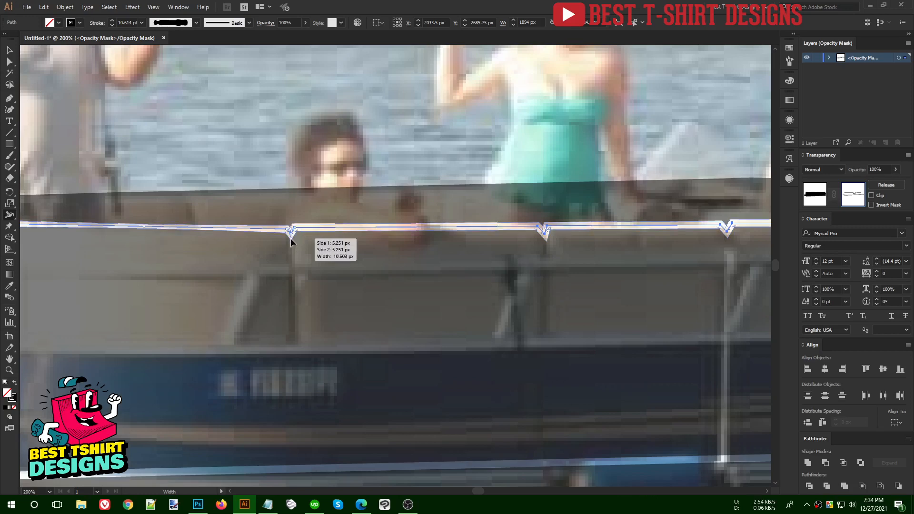
scroll(250, 244, "down", 2)
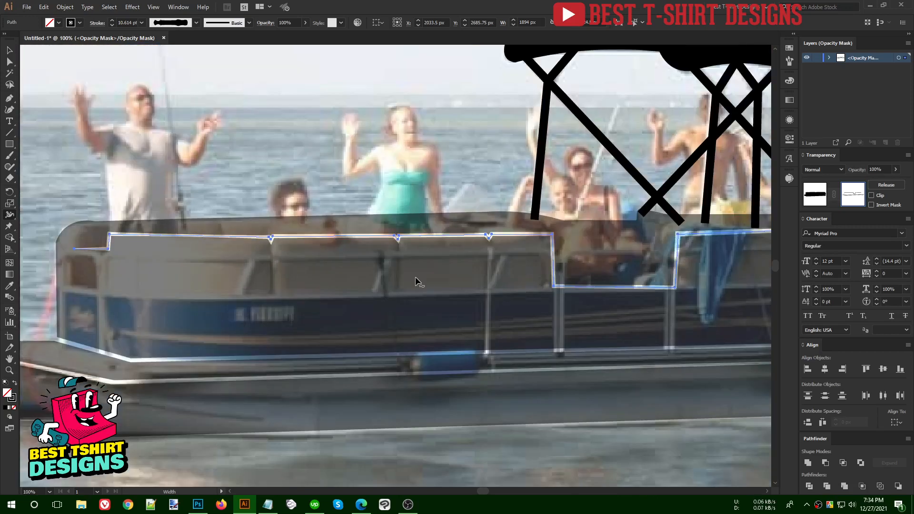
key("v")
left_click(416, 277)
scroll(281, 280, "down", 2)
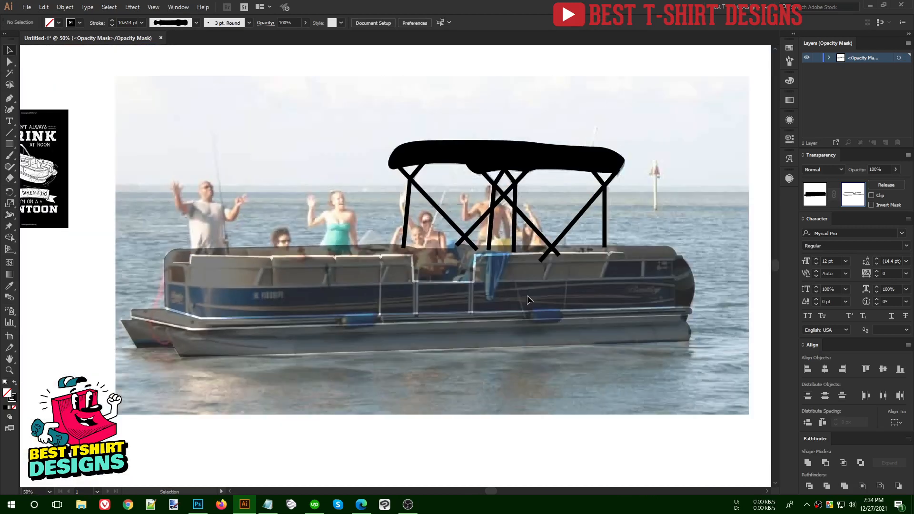
- Apply Object > Expand Appearance to the notched seat outline, then pan toward the stern
left_click(395, 261)
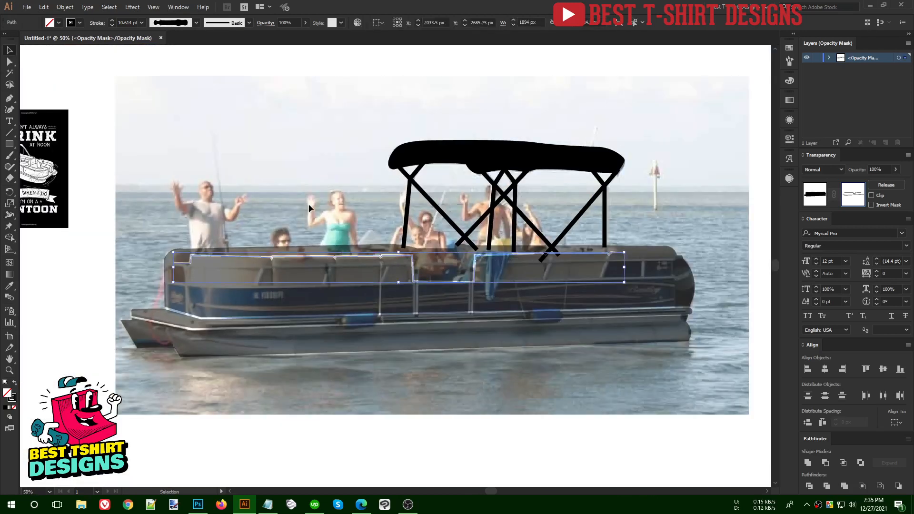
left_click(68, 10)
left_click(92, 122)
left_click(235, 142)
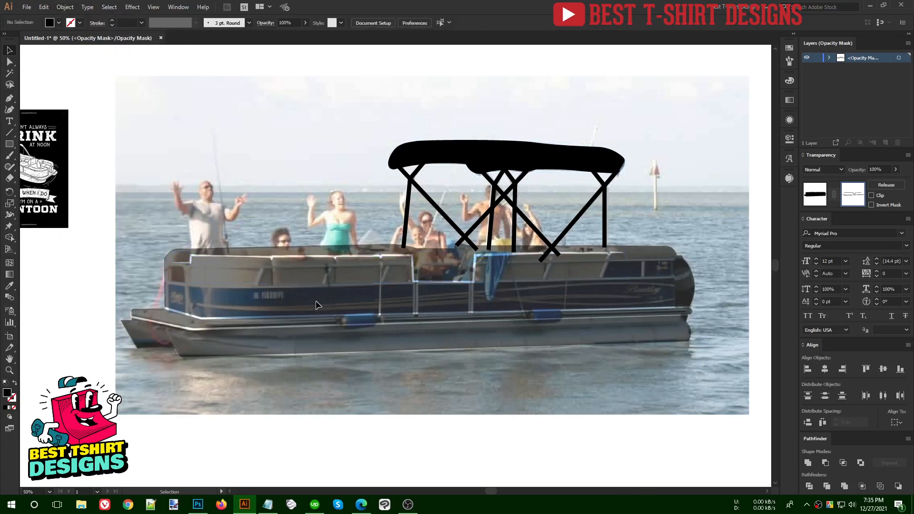
scroll(316, 305, "up", 1)
scroll(314, 305, "right", 3)
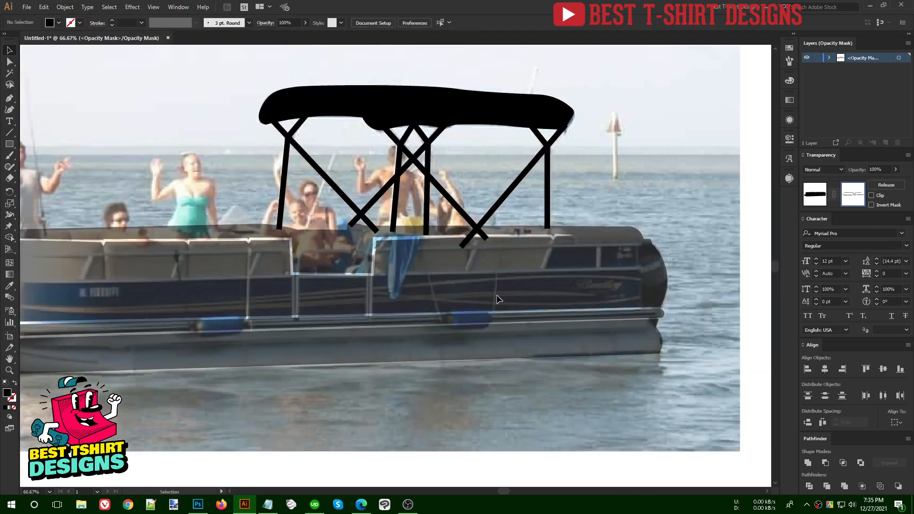
scroll(498, 299, "up", 1)
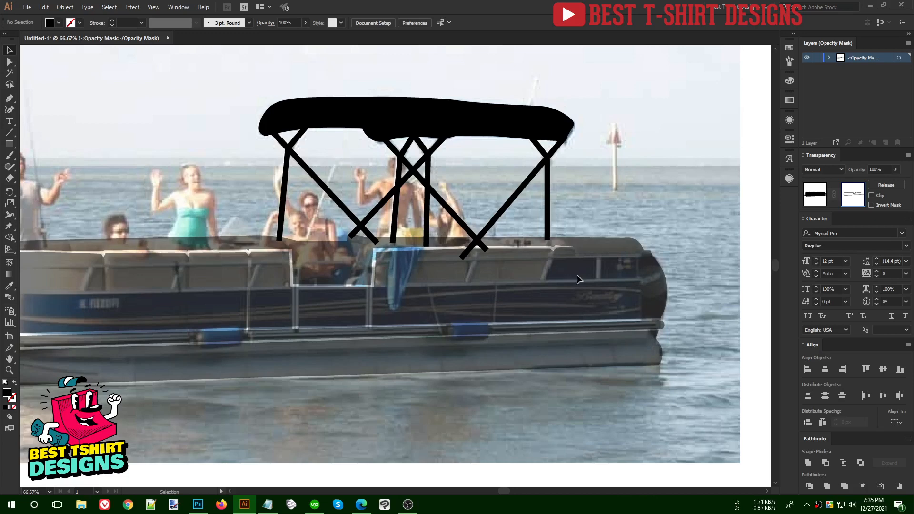
scroll(578, 274, "up", 1)
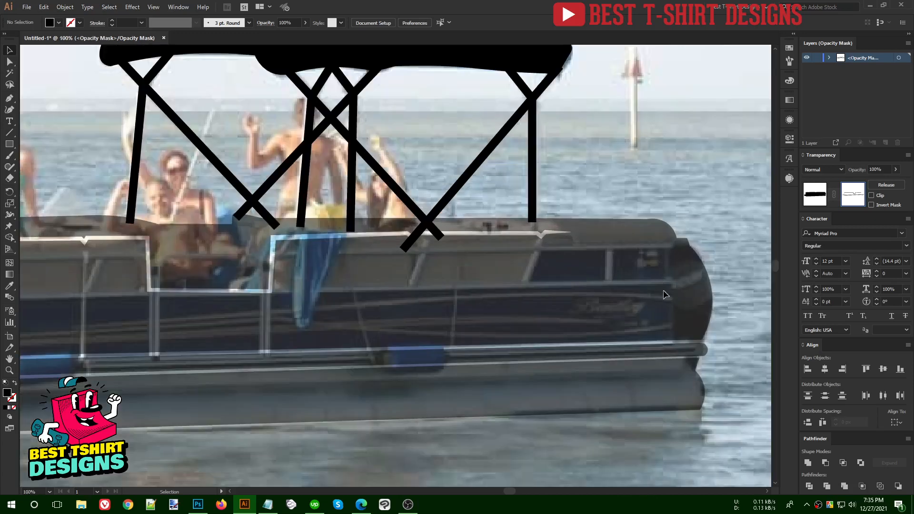
left_click_drag(381, 322, 432, 322)
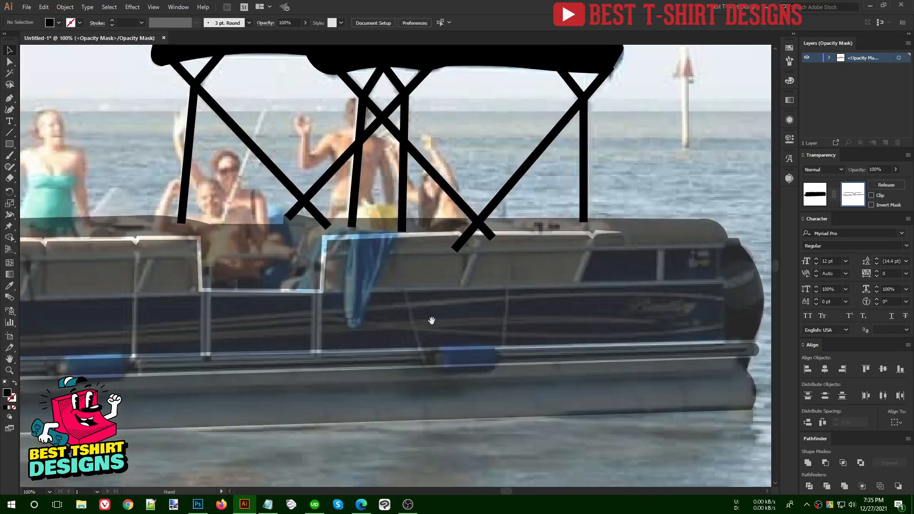
scroll(433, 325, "down", 1, "alt")
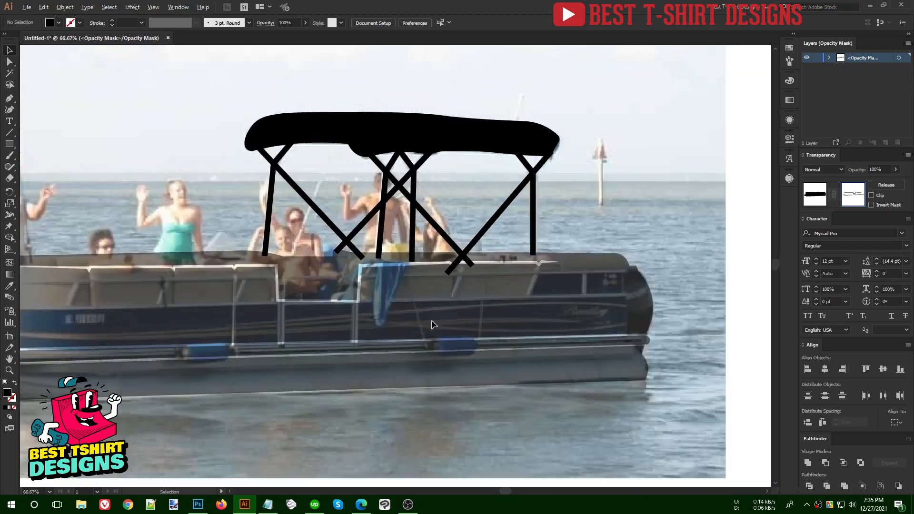
scroll(538, 314, "right", 1)
scroll(576, 311, "up", 1, "alt")
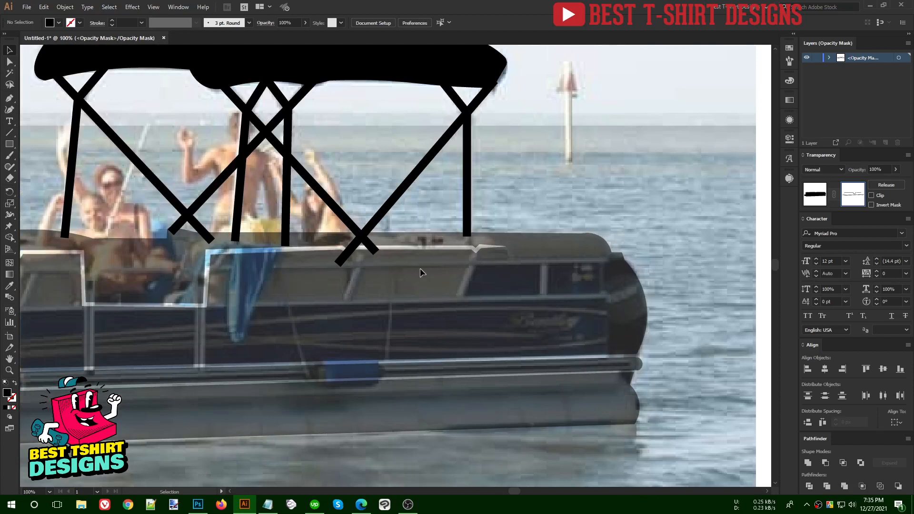
- Draw a Pen line along the stern's upper rail to the blue towel and start one on the lower rail
left_click(9, 99)
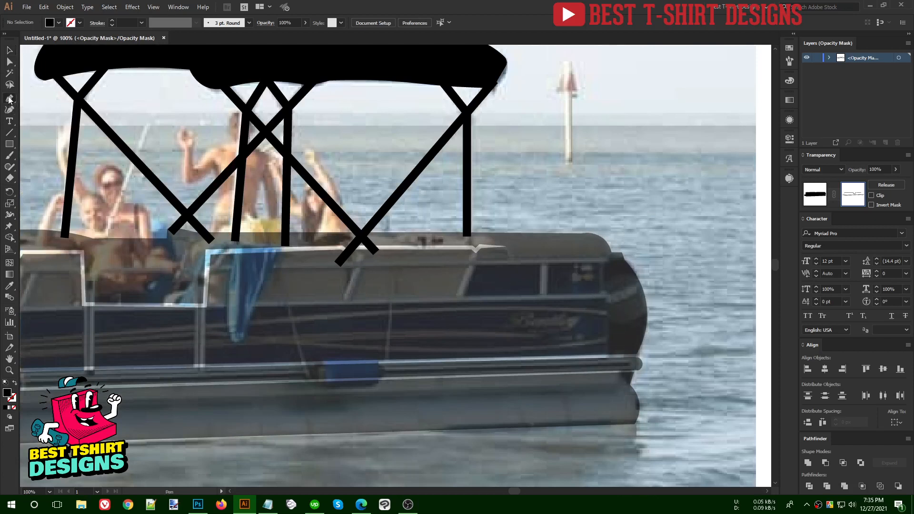
left_click(608, 260)
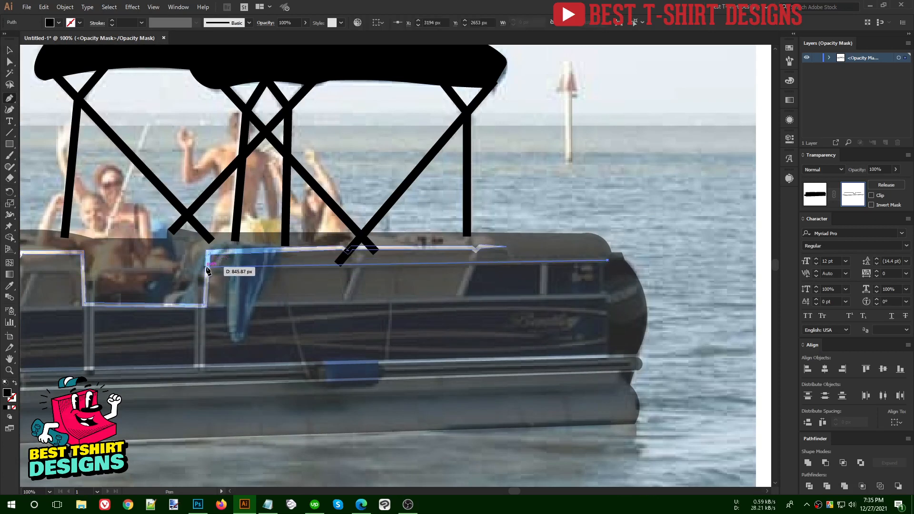
left_click(207, 268)
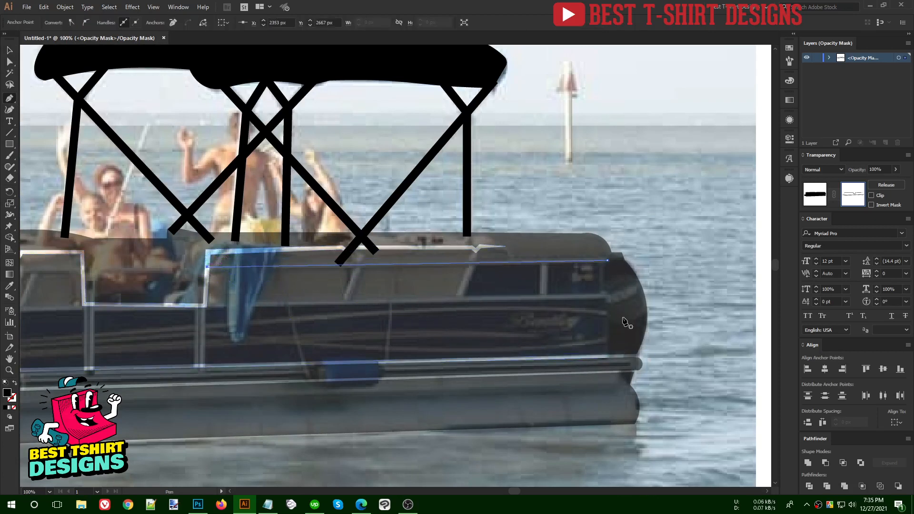
left_click(603, 298)
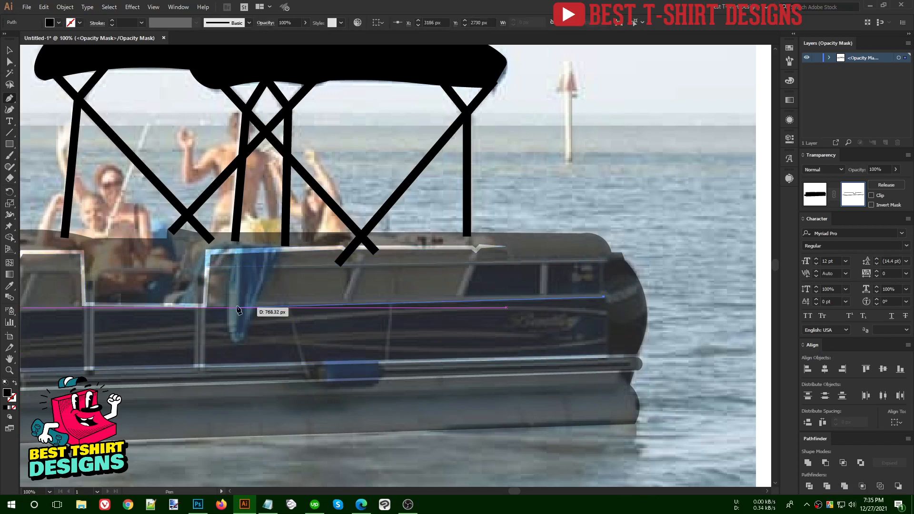
- End the lower rail line and turn both rail lines into 5 pt strokes
left_click(205, 305)
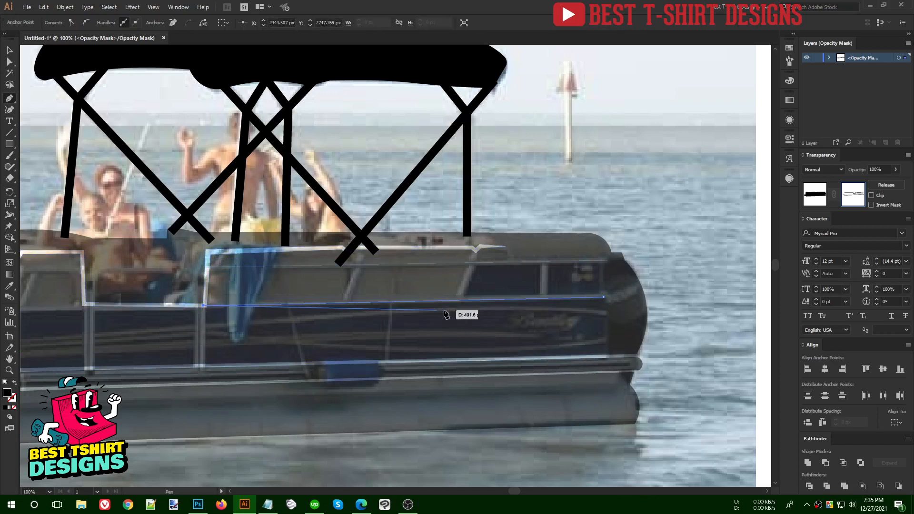
key("v")
left_click_drag(554, 313, 548, 249)
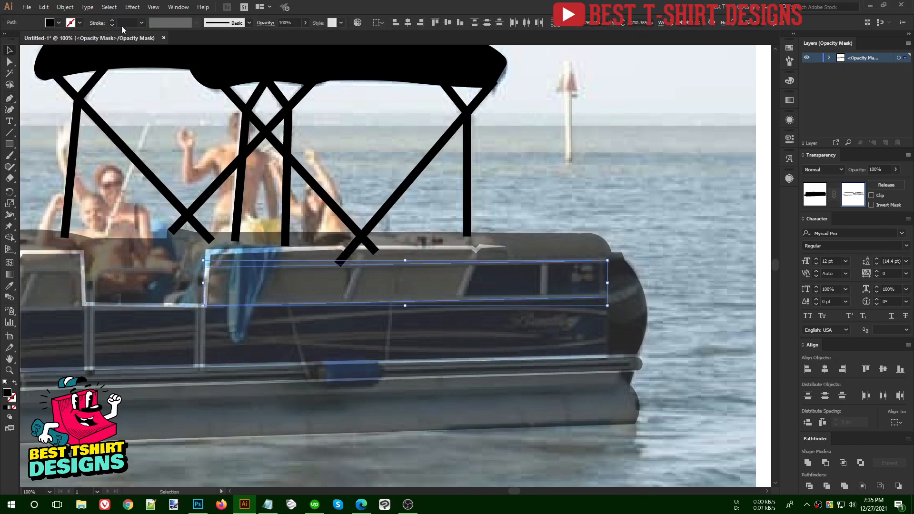
key("shift+x")
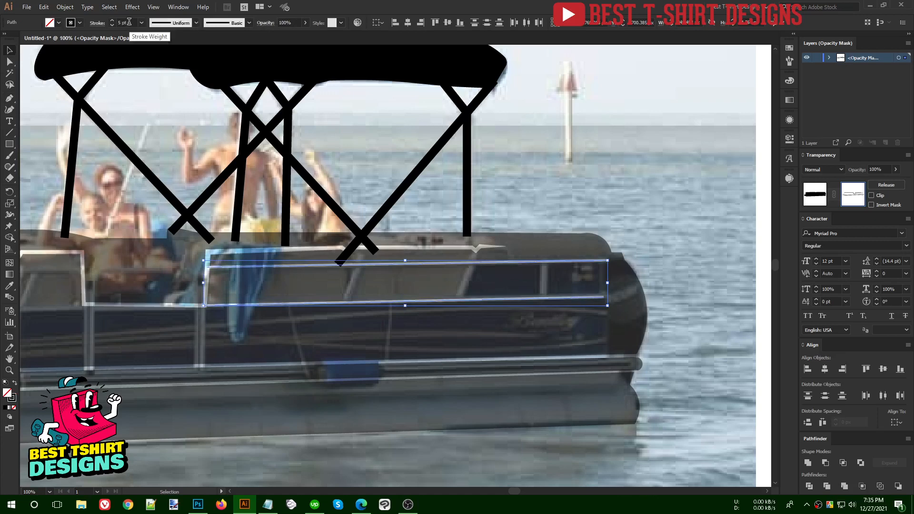
left_click(354, 192)
scroll(562, 238, "up", 2)
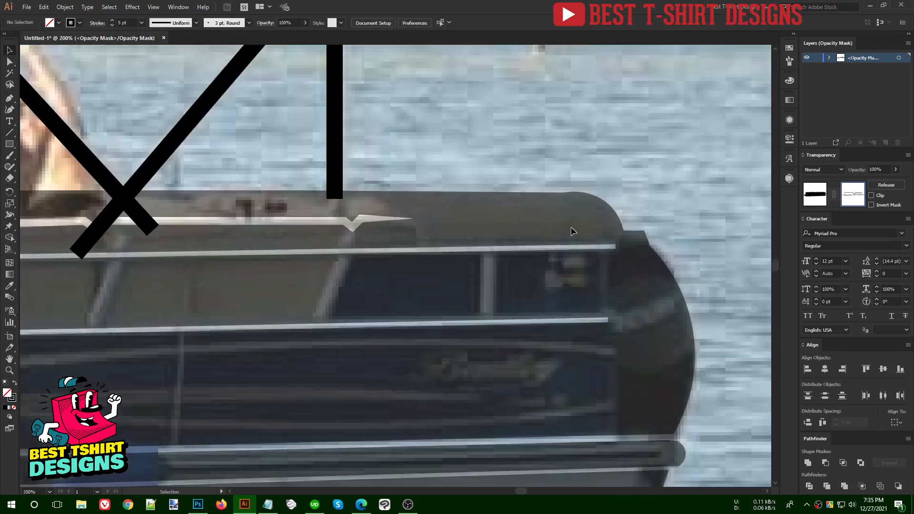
left_click_drag(572, 231, 617, 369)
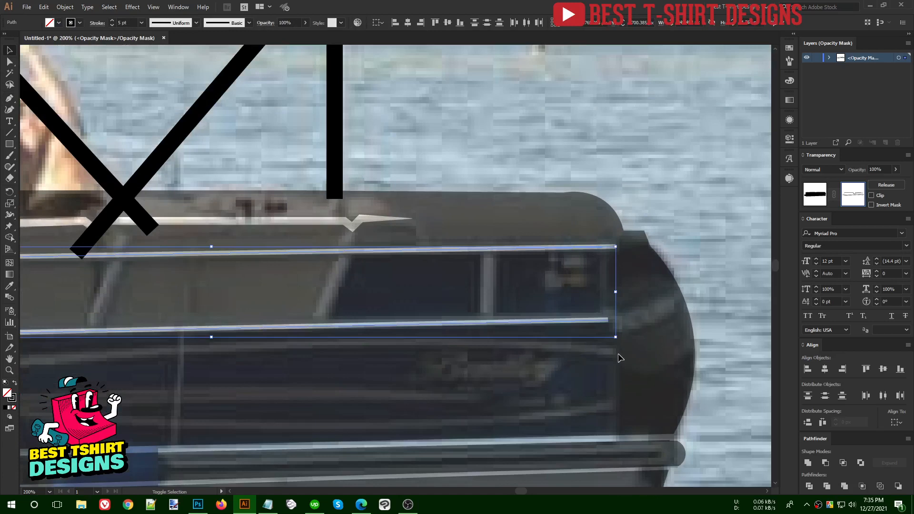
- Taper the lower rail line to a point at the stern with the Width tool
key("shift+w")
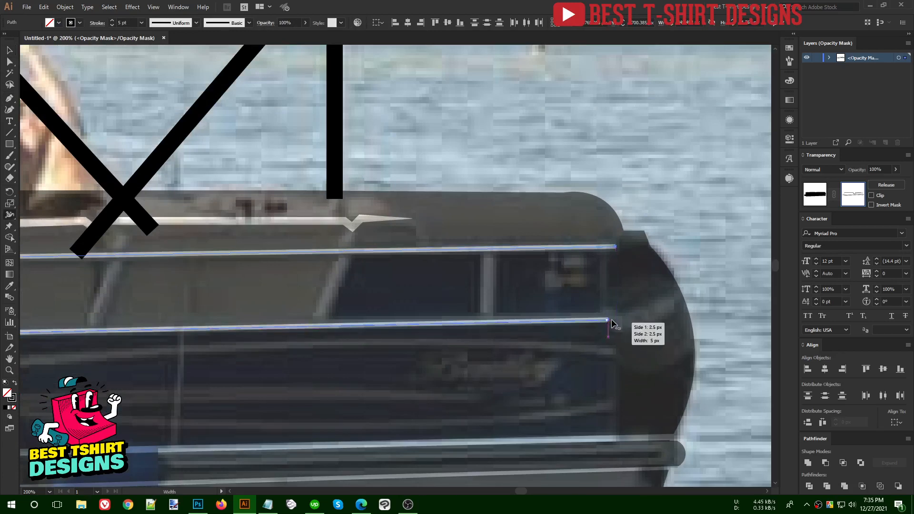
scroll(612, 322, "up", 4)
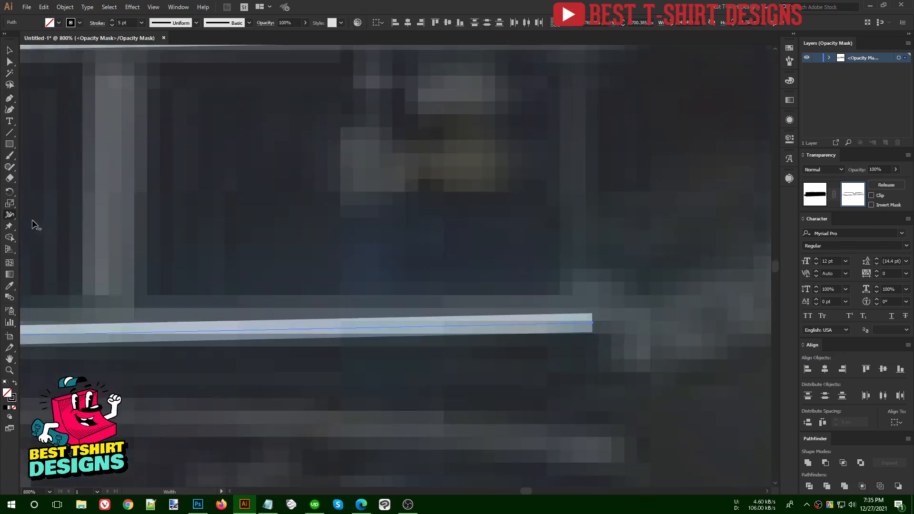
left_click(13, 217)
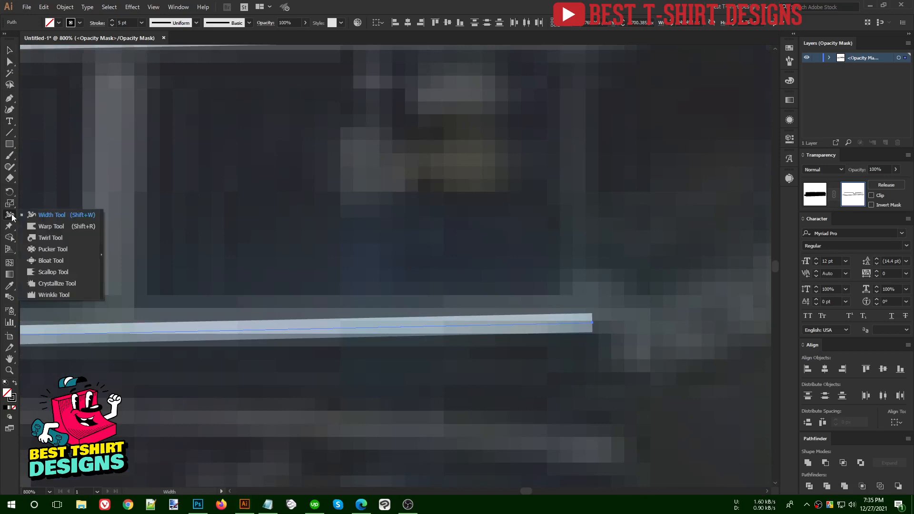
left_click(45, 215)
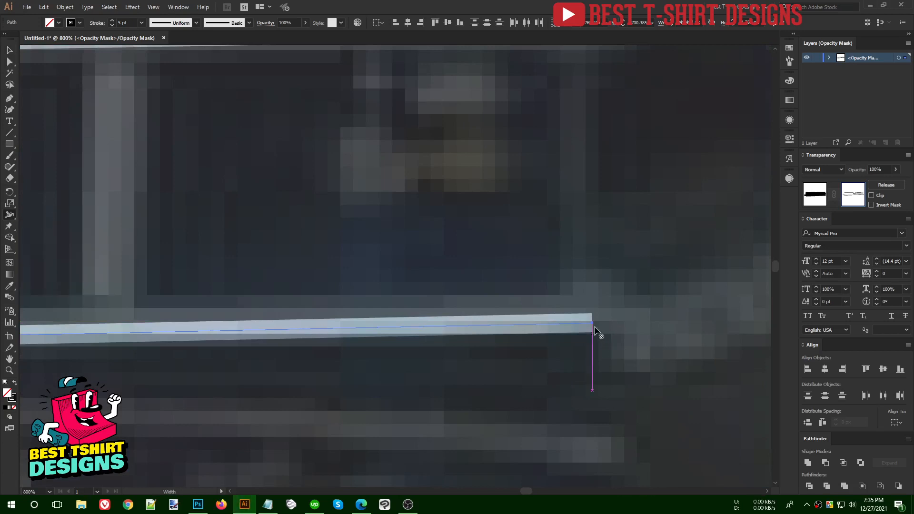
left_click_drag(594, 327, 594, 326)
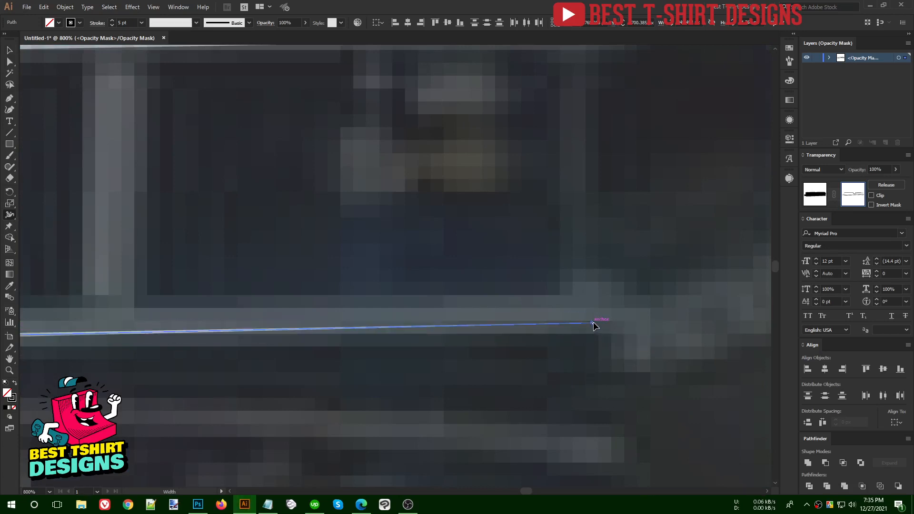
scroll(428, 315, "down", 5)
scroll(469, 315, "up", 7)
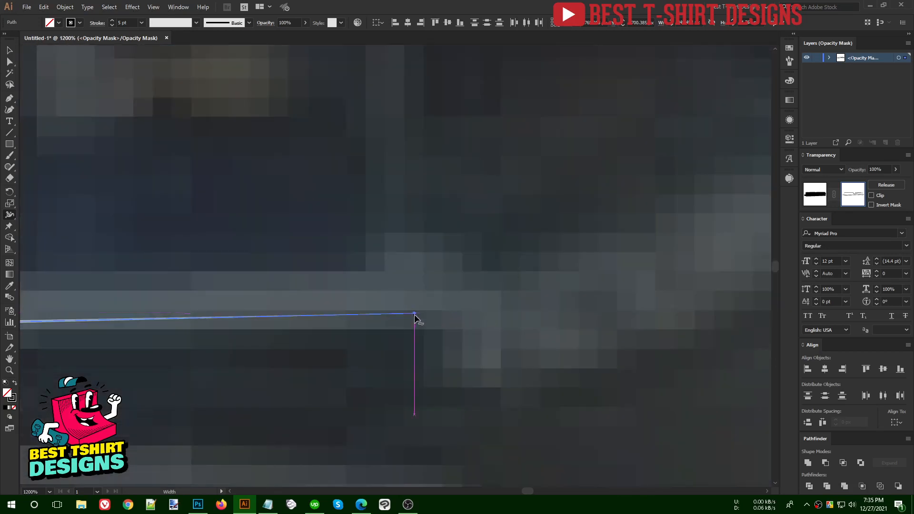
left_click_drag(414, 314, 416, 319)
scroll(479, 301, "down", 4)
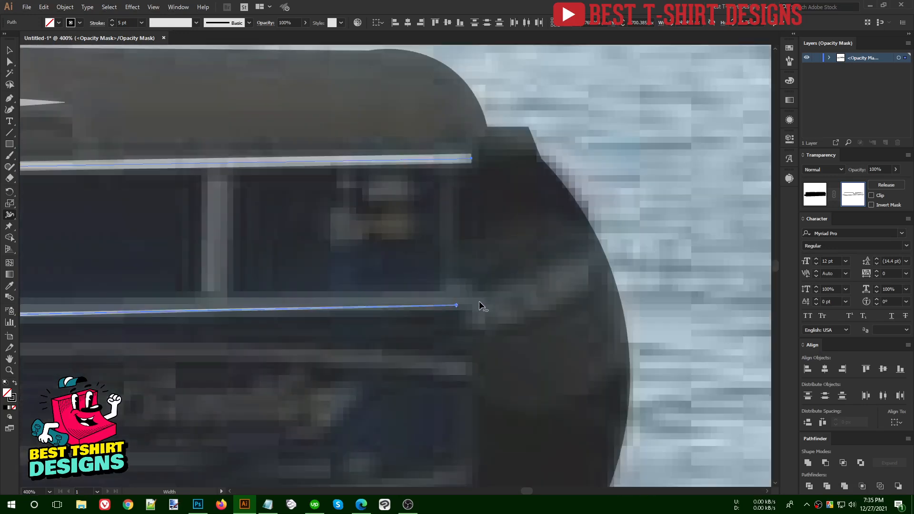
scroll(465, 146, "up", 4)
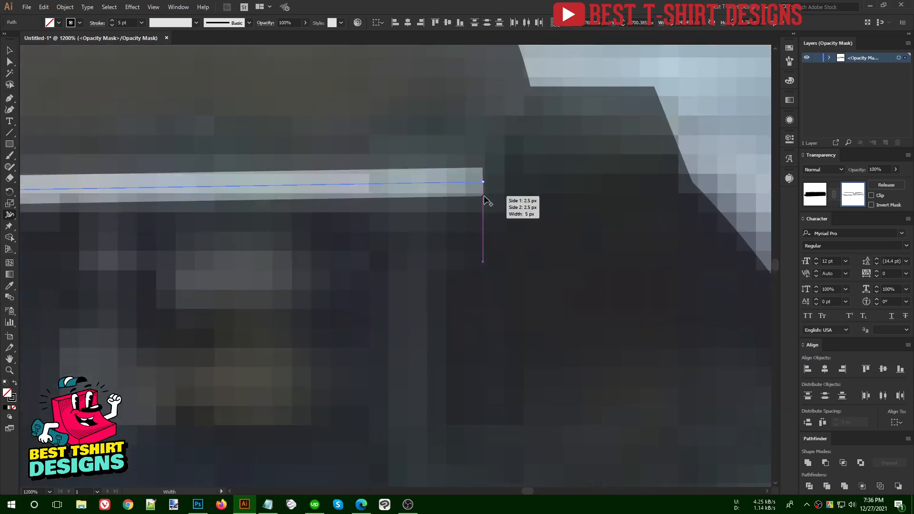
scroll(507, 179, "down", 4)
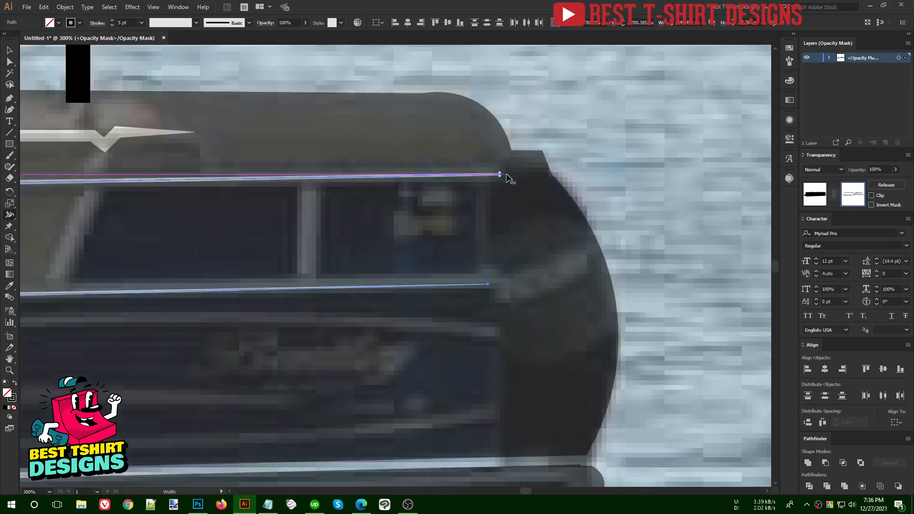
- Give both rail lines Round Cap ends in the Stroke settings
key("v")
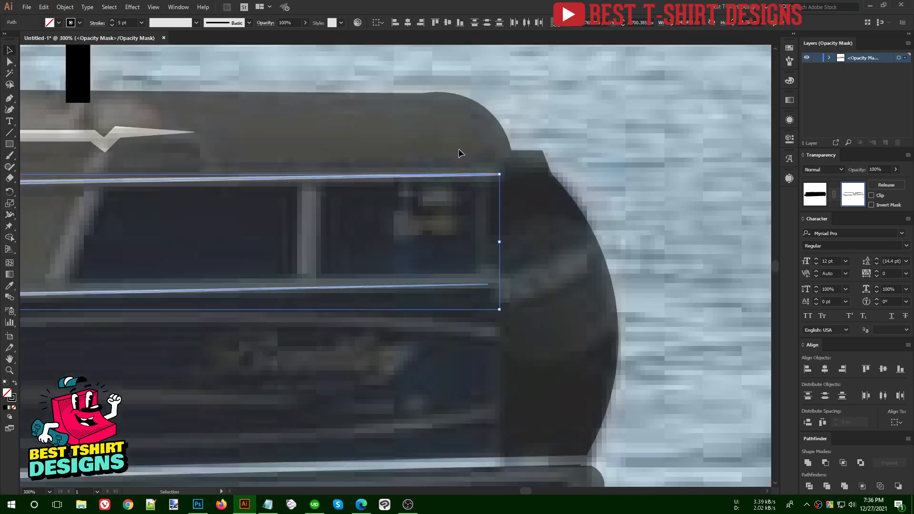
left_click(94, 25)
left_click(48, 47)
left_click(379, 236)
scroll(595, 286, "down", 2)
left_click(302, 344)
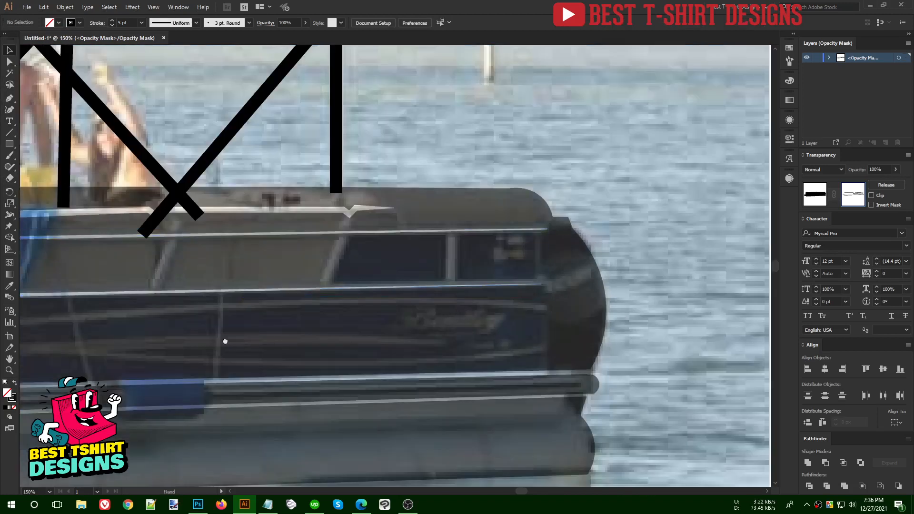
- Draw a narrow filled rectangle over the window divider post
left_click_drag(225, 341, 295, 343)
scroll(537, 262, "up", 2)
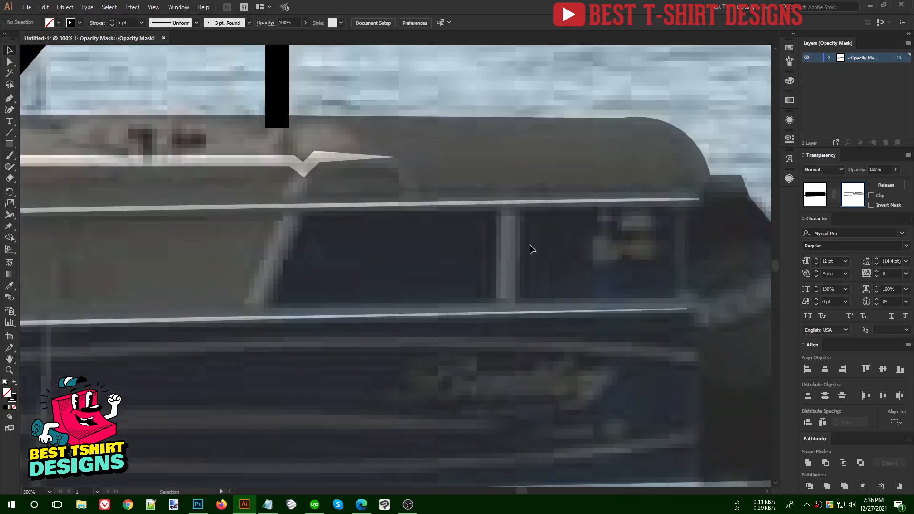
key("shift+x")
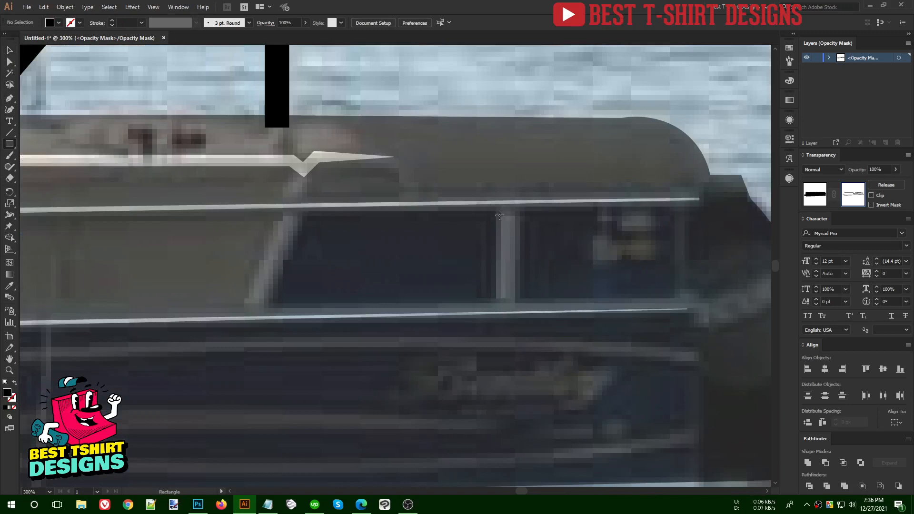
left_click_drag(495, 203, 511, 312)
- Trace a four-point slanted post between the rails and Alt-drag a copy 230 px left
key("space")
left_click_drag(326, 288, 616, 288)
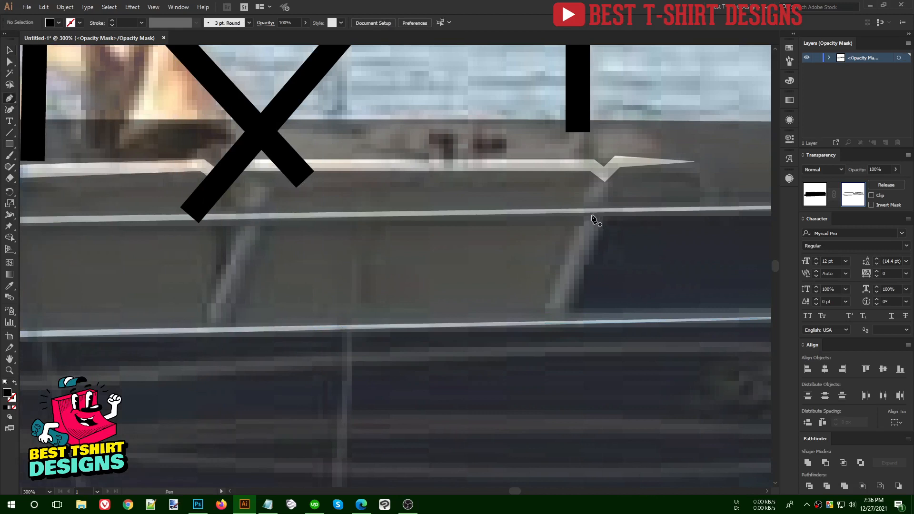
left_click(589, 211)
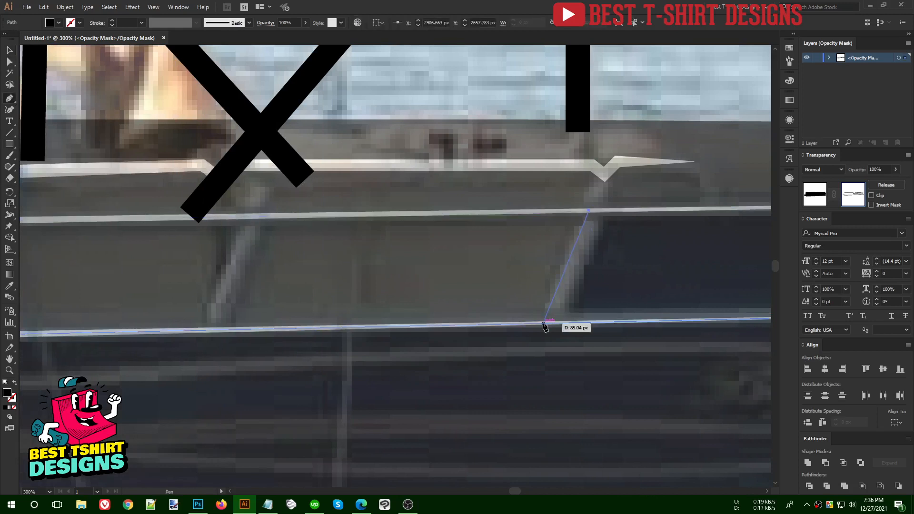
left_click(543, 322)
left_click(560, 324)
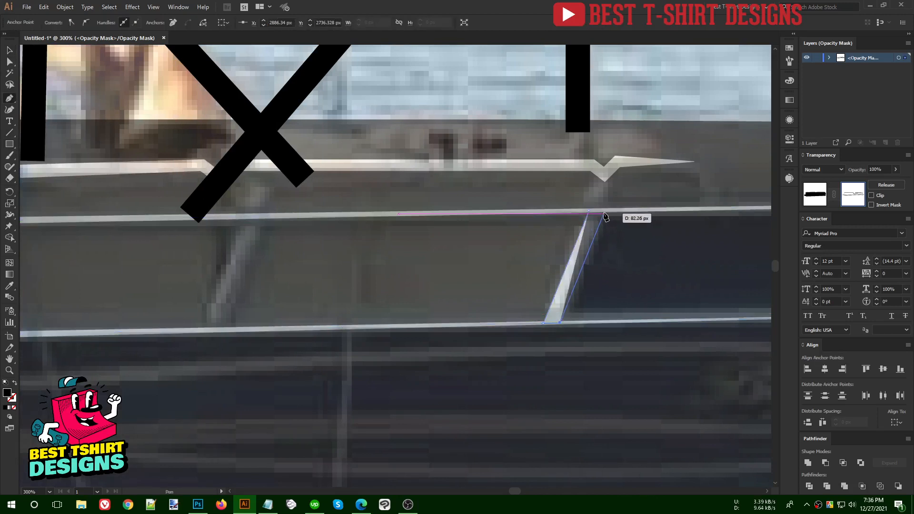
left_click(604, 210)
left_click(591, 211)
key("v")
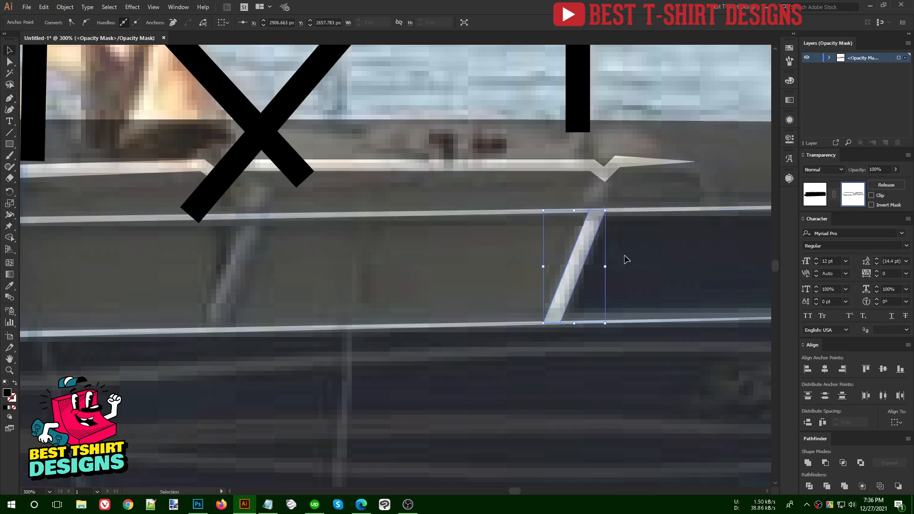
left_click(624, 258)
left_click_drag(574, 257, 250, 262)
key("ctrl+1")
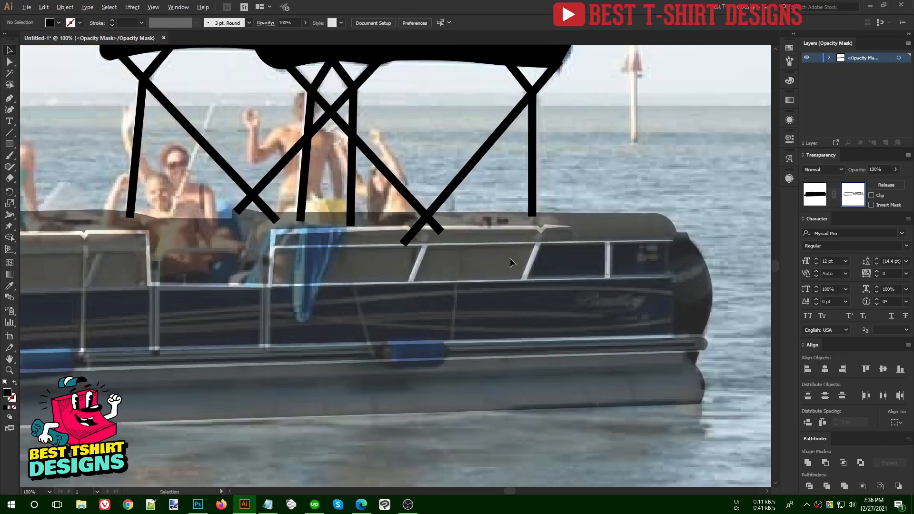
- Start a no-fill rail path at the boat's front corner, rising to seat height along the seat backs
left_click_drag(404, 333, 636, 332)
left_click_drag(261, 338, 277, 333)
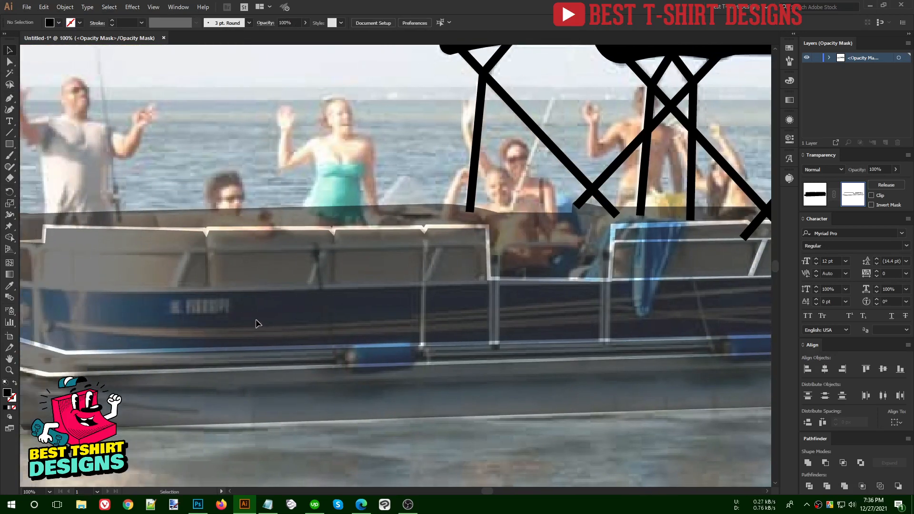
scroll(255, 320, "up", 2)
left_click_drag(183, 330, 265, 333)
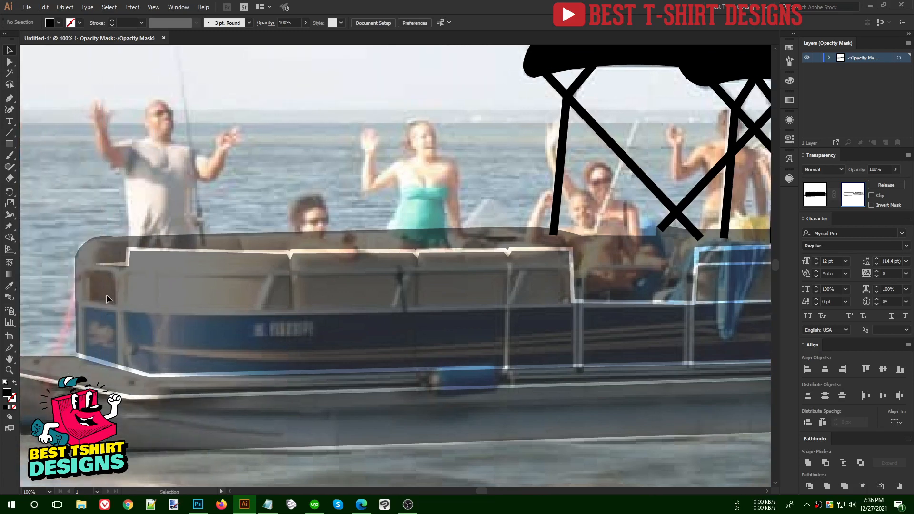
scroll(107, 294, "up", 1)
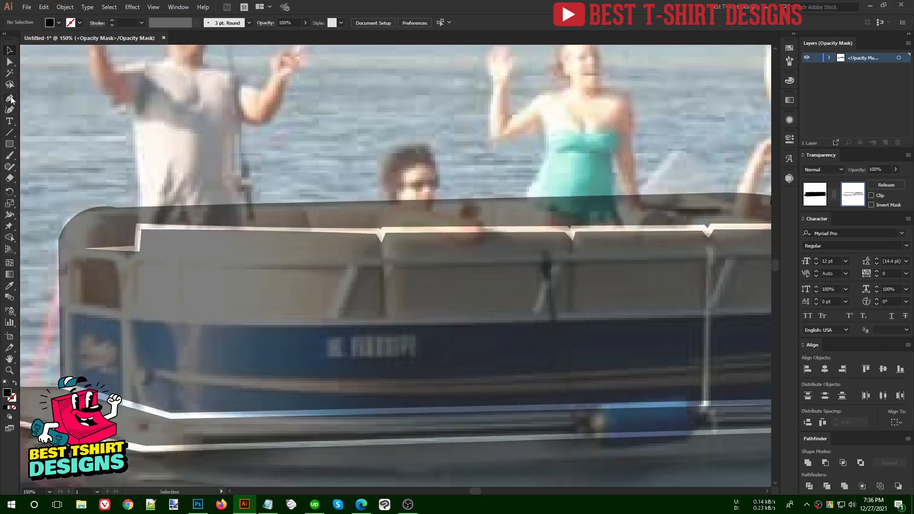
left_click(68, 390)
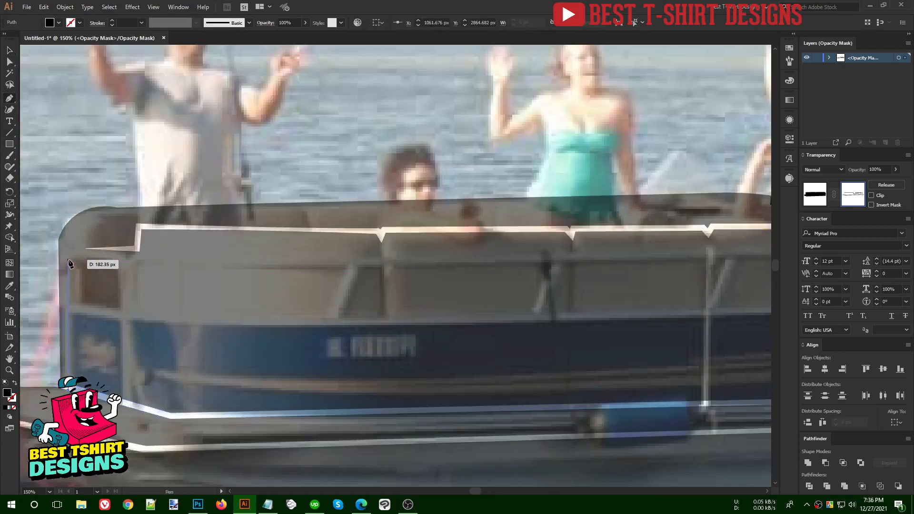
left_click(68, 261)
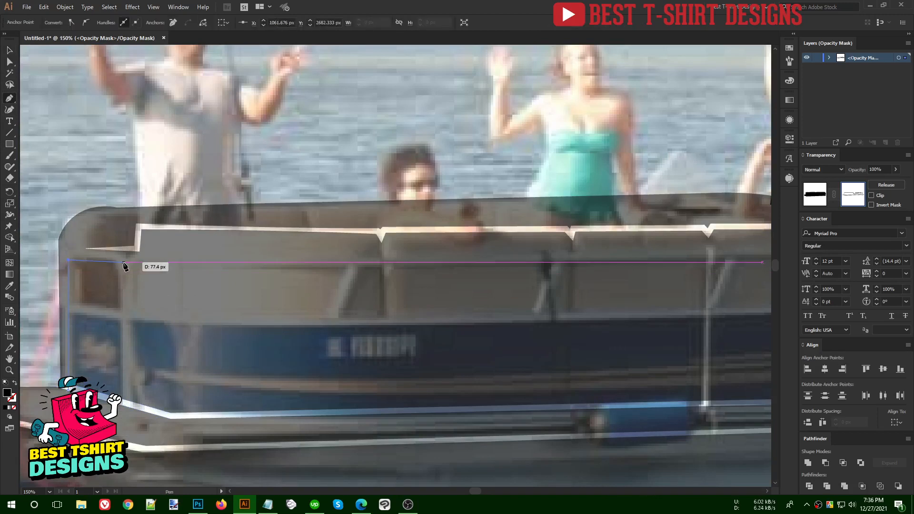
left_click(124, 262)
left_click(127, 269)
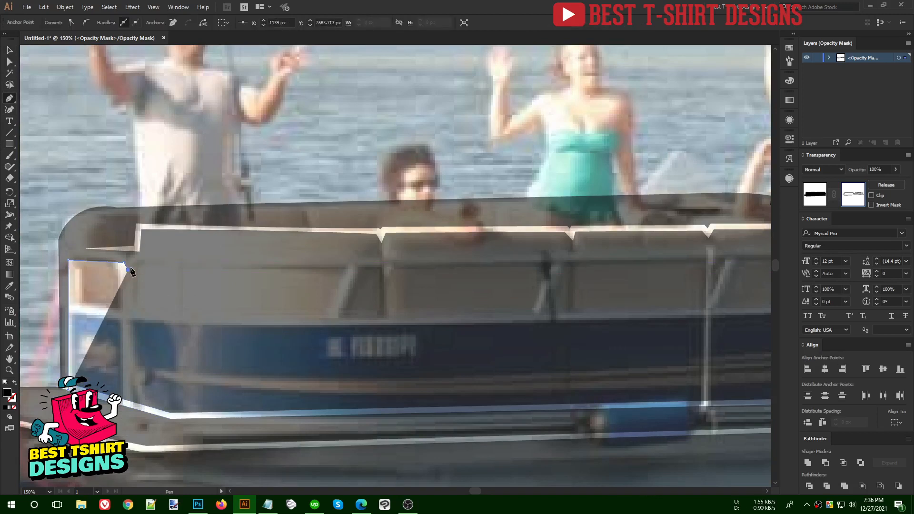
key("shift+x")
left_click(134, 261)
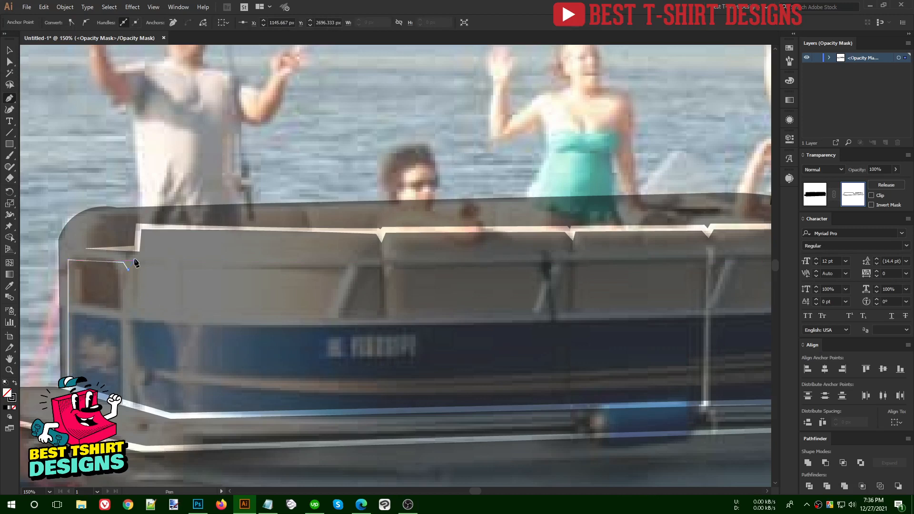
- Add a V-notch at the seat divider, redoing the misplaced first attempt
left_click(378, 262)
left_click(382, 268)
left_click(386, 260)
left_click_drag(499, 274, 259, 268)
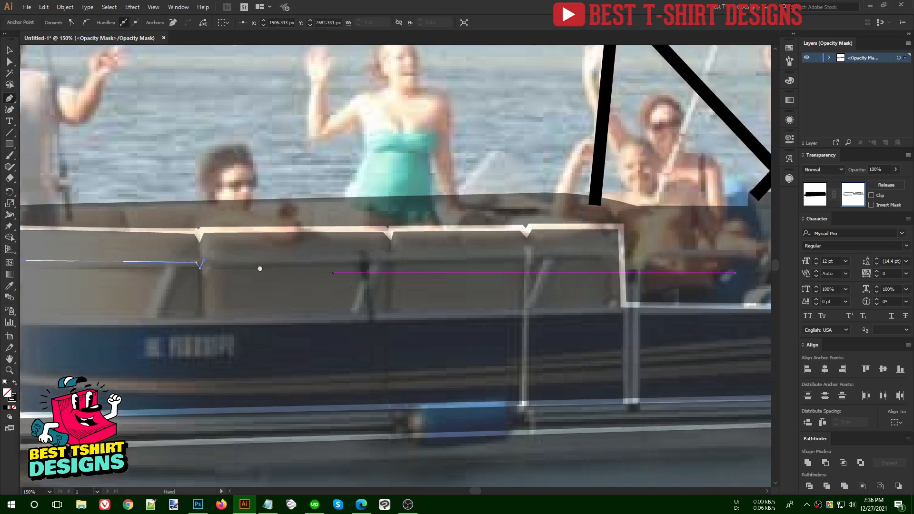
key("ctrl+z")
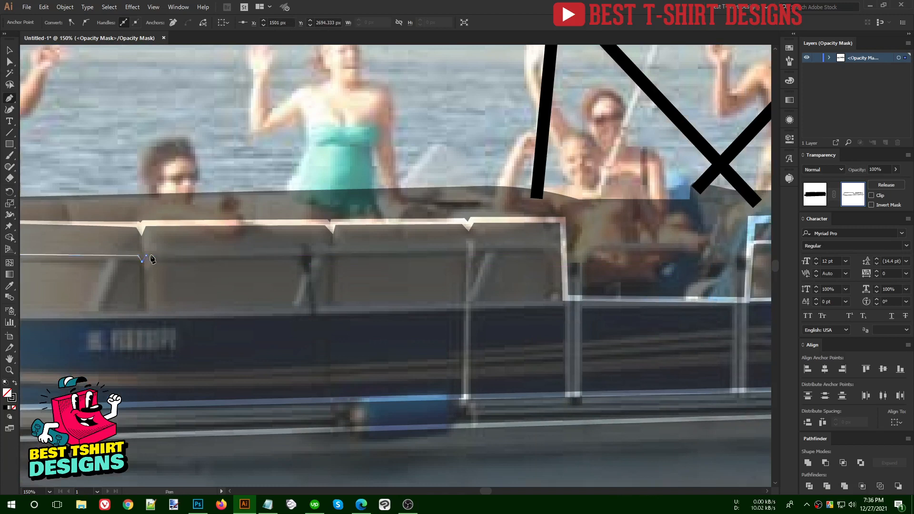
left_click(326, 252)
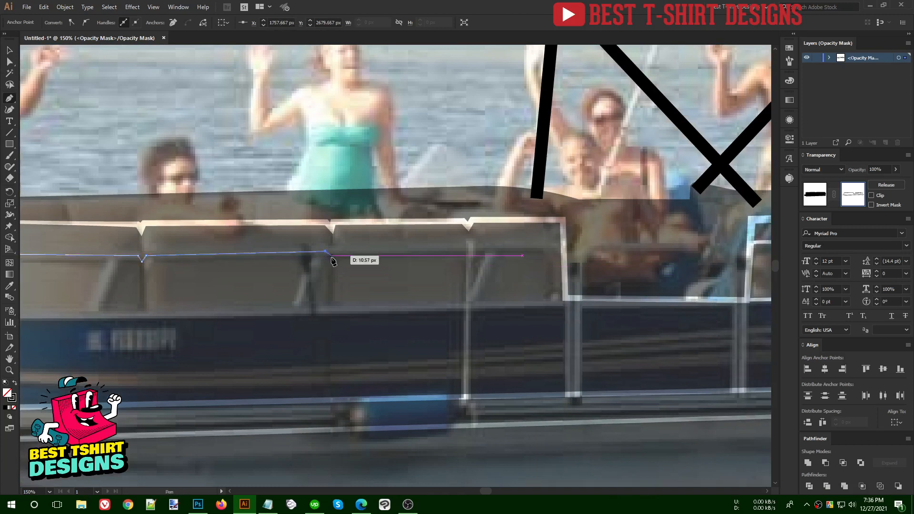
left_click(332, 255)
left_click(335, 251)
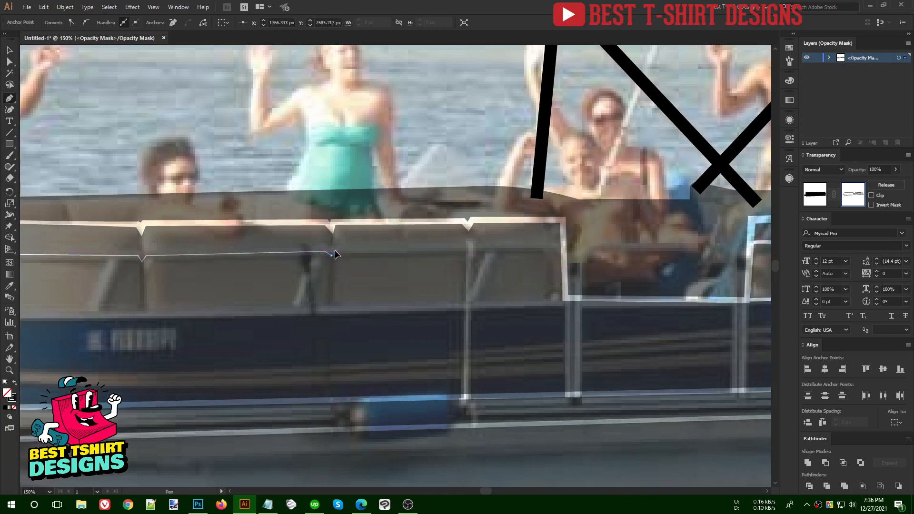
- Add a small notch at the next post and end the 4 pt rail at the last seat panel
left_click(467, 249)
left_click(470, 253)
left_click(471, 248)
left_click(563, 249)
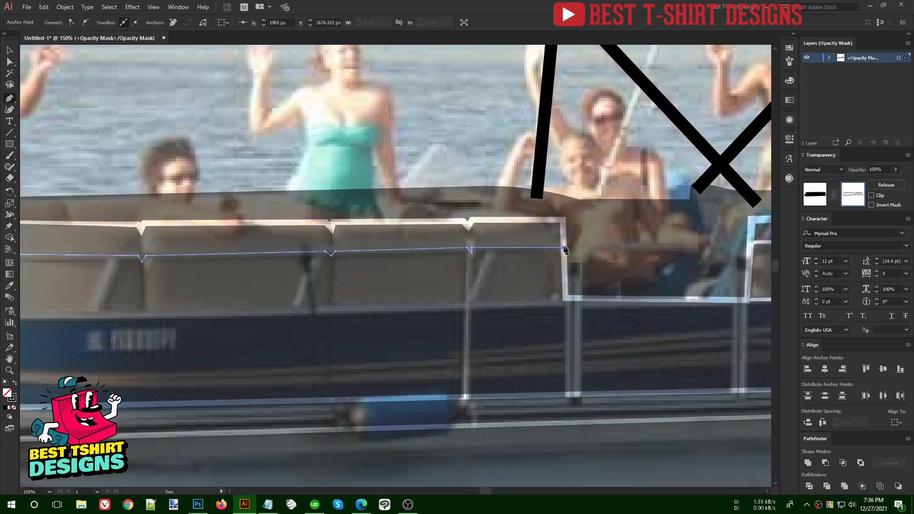
key("v")
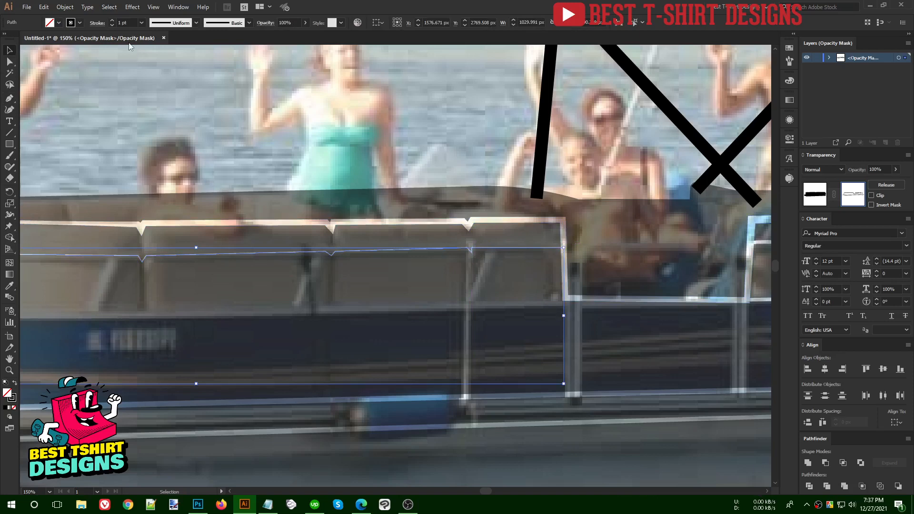
scroll(124, 23, "up", 3)
left_click_drag(153, 129, 477, 145)
left_click(360, 181)
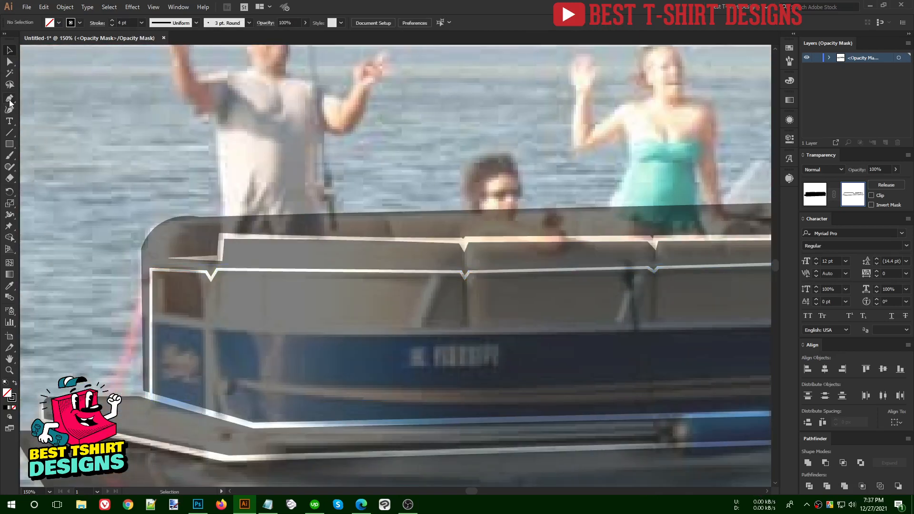
- Draw a vertical white post from the front notch down to the bottom rail
left_click(210, 278)
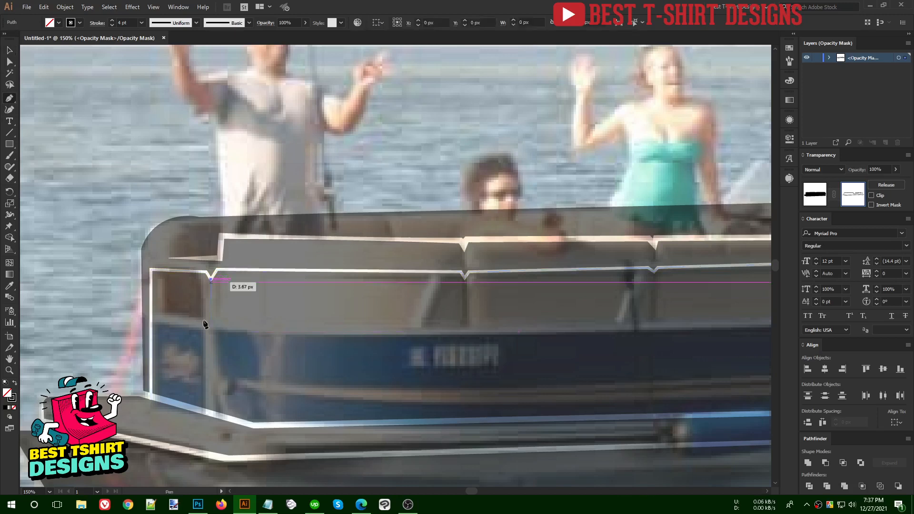
left_click(210, 413)
key("v")
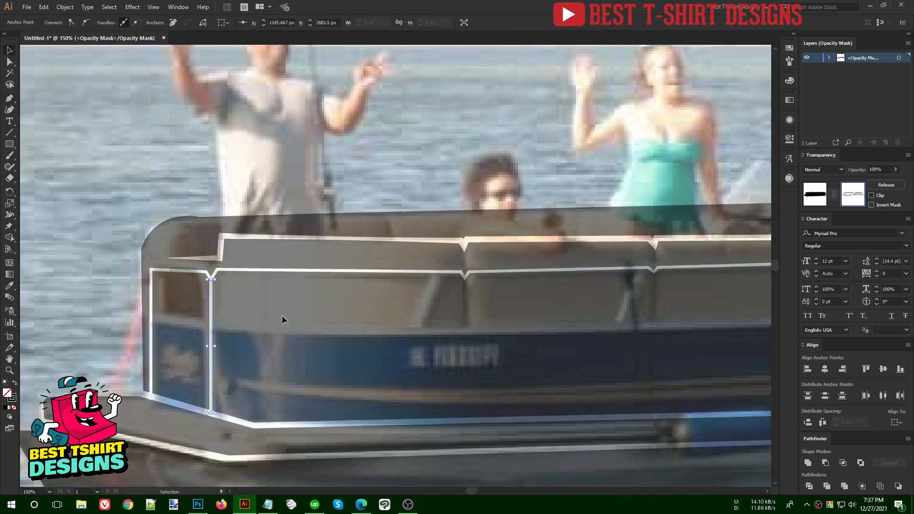
left_click(282, 315)
scroll(282, 315, "up", 1)
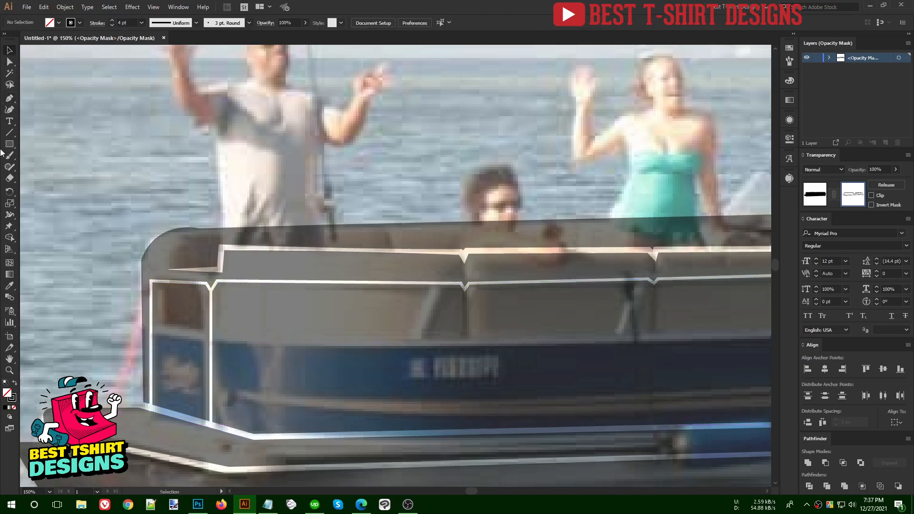
- Draw a long horizontal rail line from the bow edge along the hull to the far post
left_click(151, 330)
left_click(211, 340)
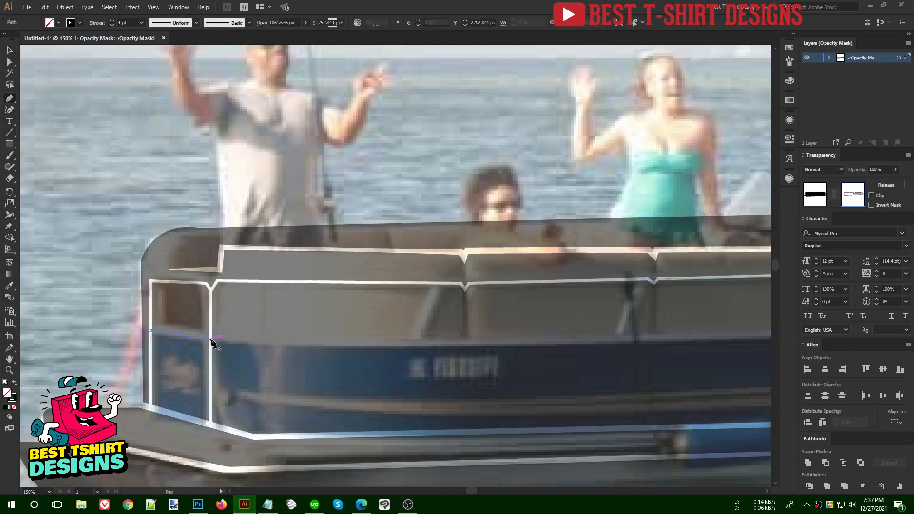
scroll(392, 352, "right", 4)
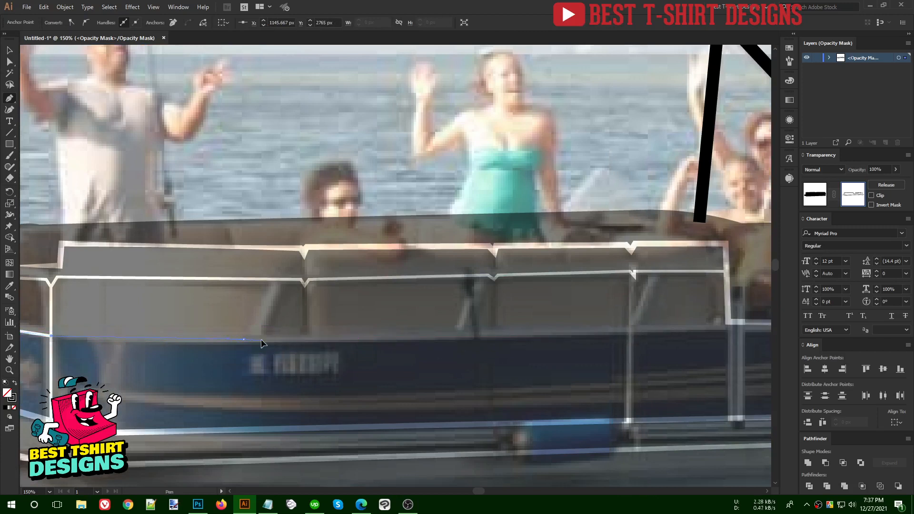
left_click(336, 340)
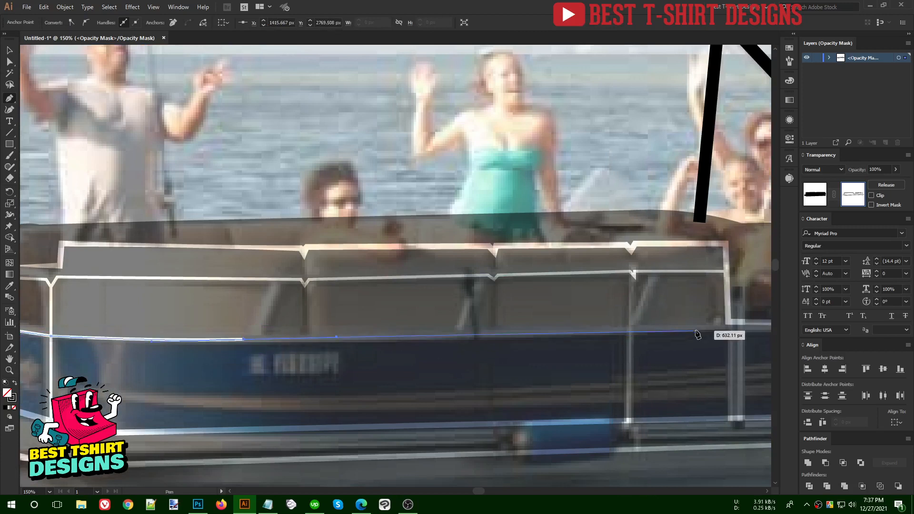
left_click(731, 323)
key("v")
left_click(609, 366)
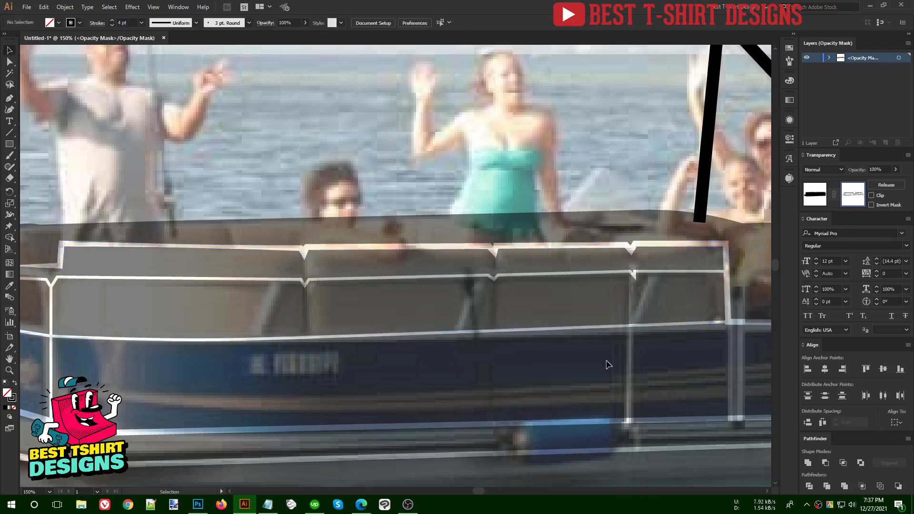
- Round the rail path's front top-left corner with its live corner widget
scroll(607, 364, "down", 1)
scroll(192, 313, "up", 2)
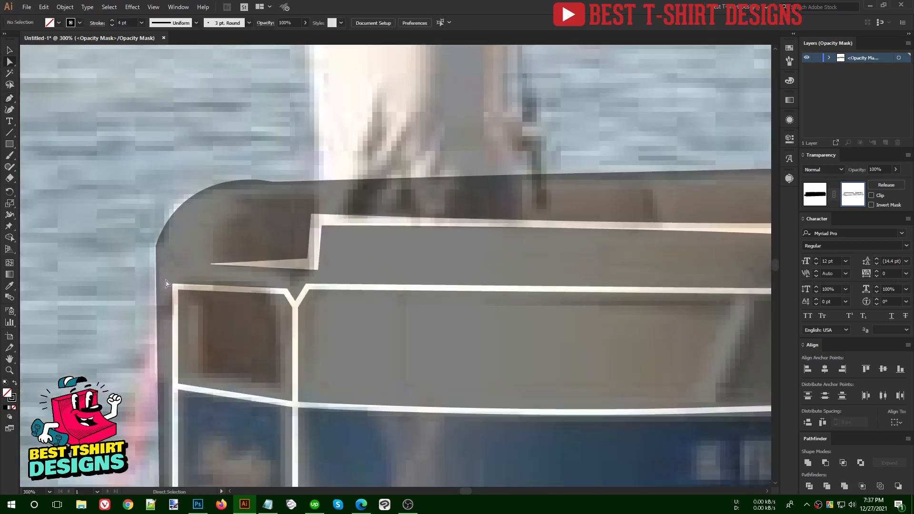
left_click_drag(166, 283, 205, 317)
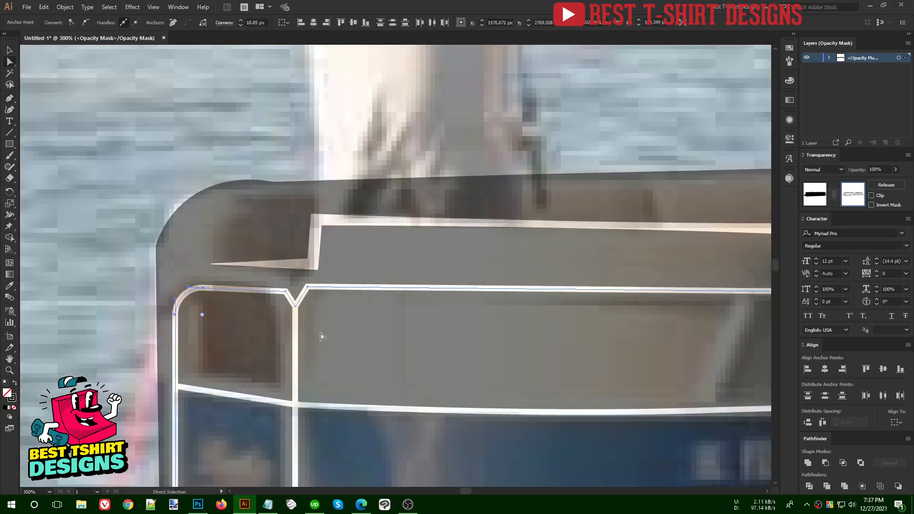
left_click(304, 283)
- Round the rail corner beside the V-notch into a smooth curve
left_click_drag(304, 282, 319, 306)
left_click(365, 346)
scroll(192, 324, "down", 3)
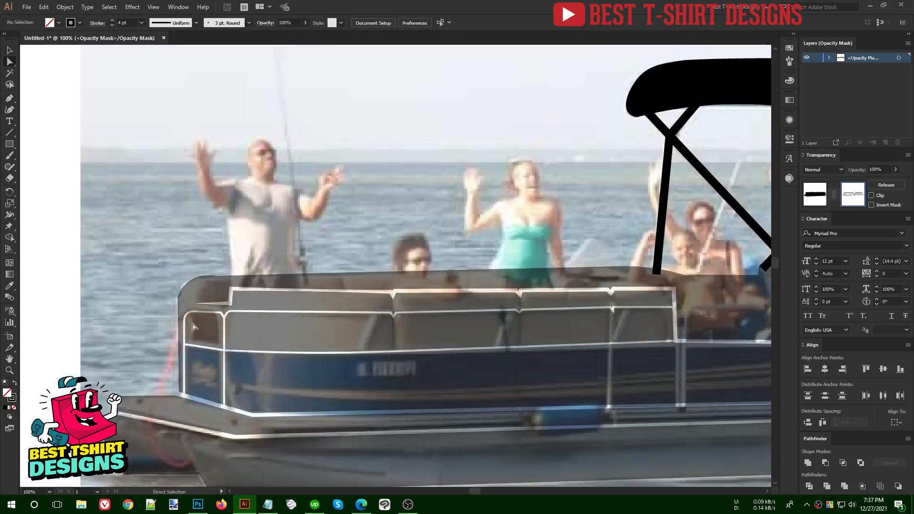
scroll(229, 320, "up", 6)
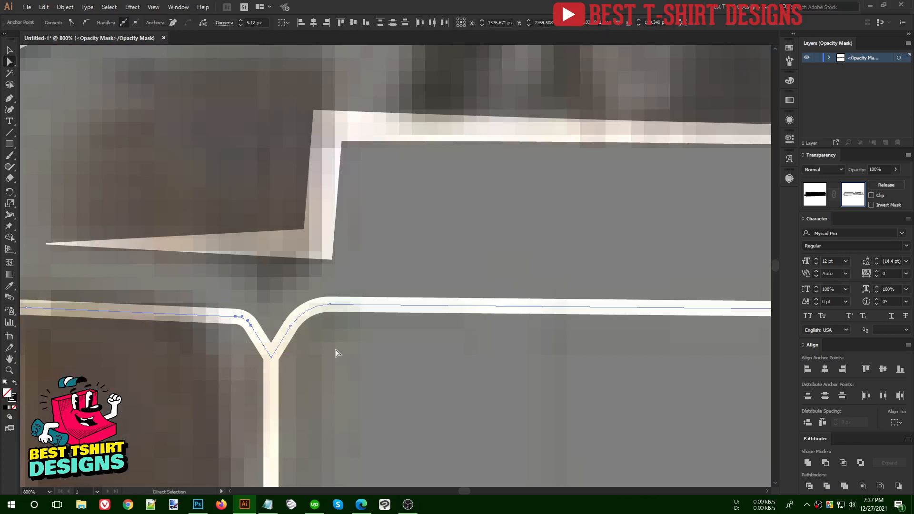
scroll(237, 252, "down", 3)
scroll(236, 252, "down", 4)
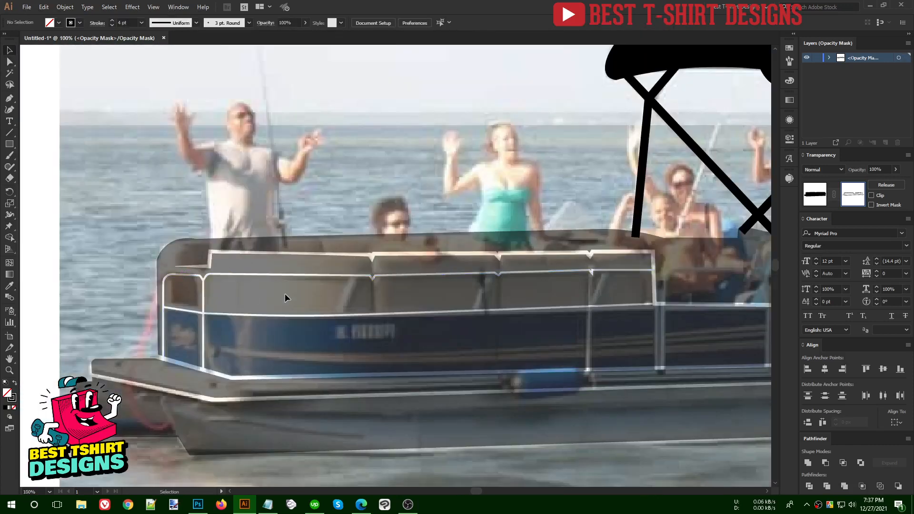
left_click_drag(426, 320, 259, 312)
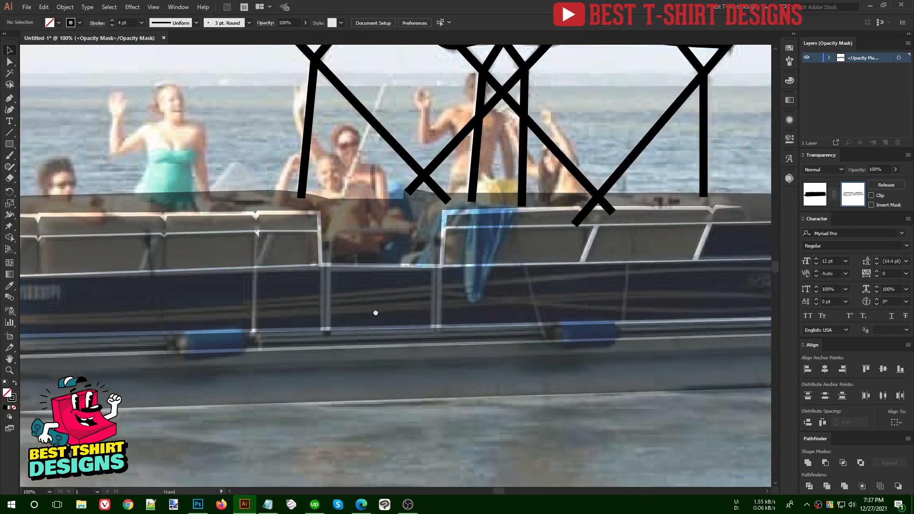
left_click_drag(354, 316, 527, 303)
left_click_drag(110, 300, 211, 299)
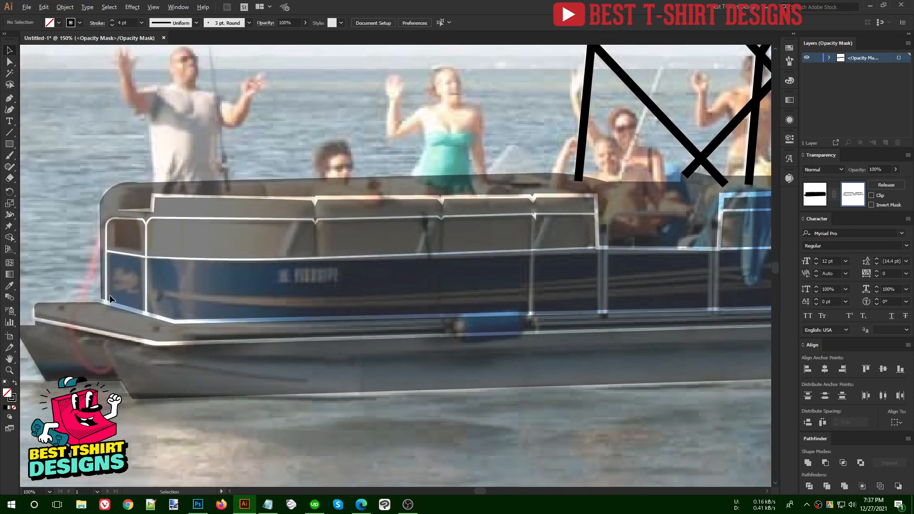
scroll(109, 299, "up", 1)
scroll(165, 157, "right", 2)
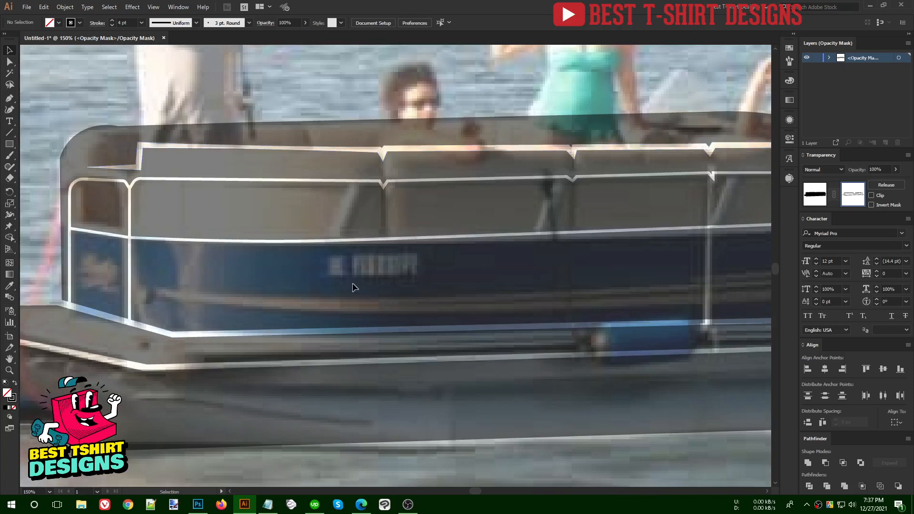
scroll(352, 291, "down", 1)
scroll(132, 290, "down", 1)
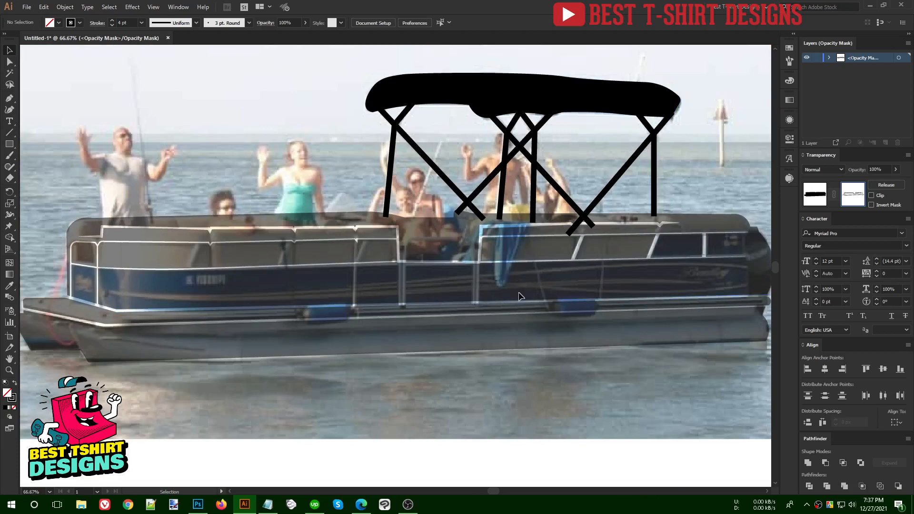
scroll(518, 292, "right", 1)
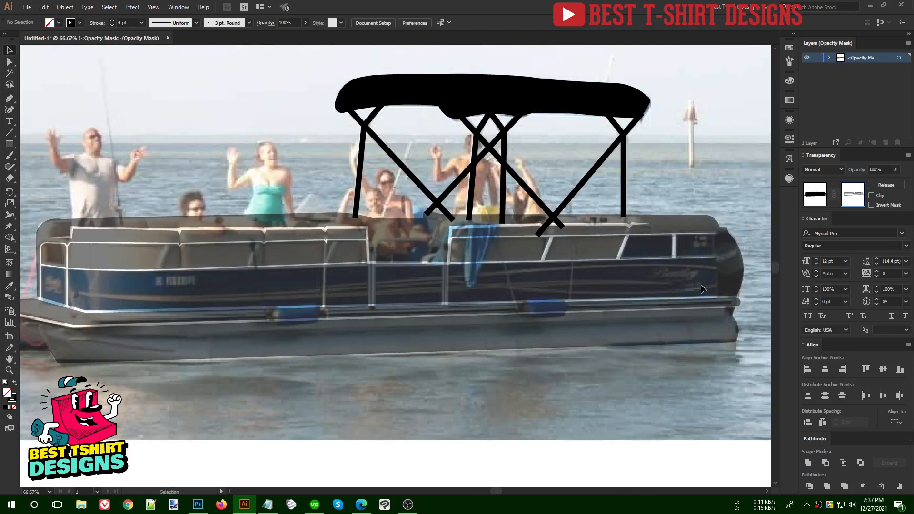
scroll(702, 289, "up", 1)
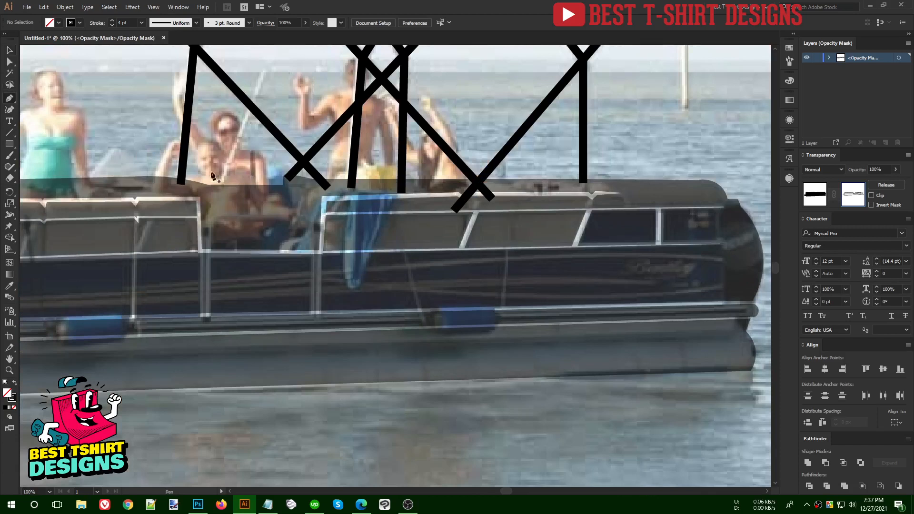
- Trace a curved line from the hull's right end leftward, reshaping it to follow the stripe
left_click(720, 259)
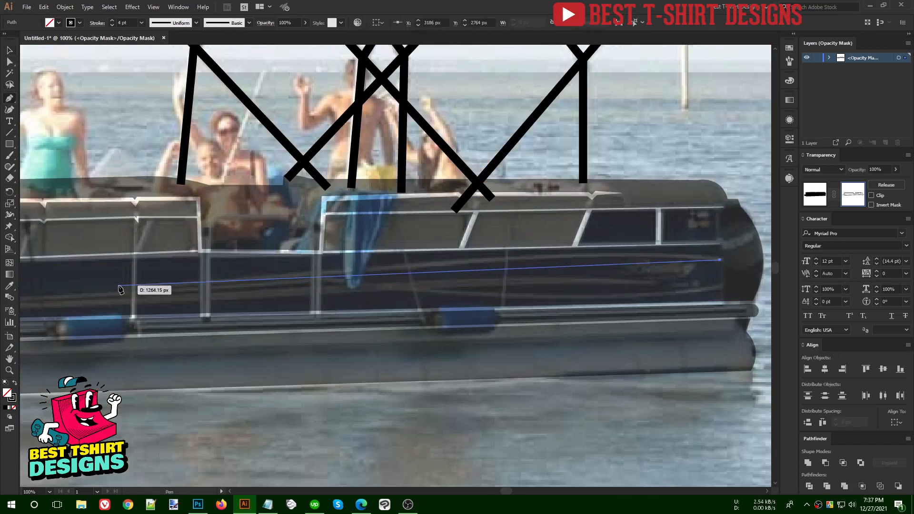
left_click_drag(118, 285, 34, 298)
key("alt")
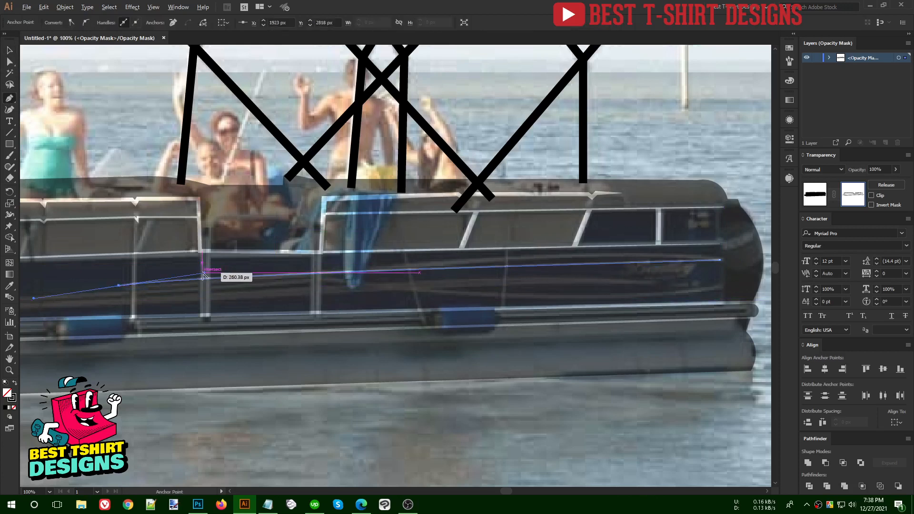
left_click_drag(210, 273, 543, 241)
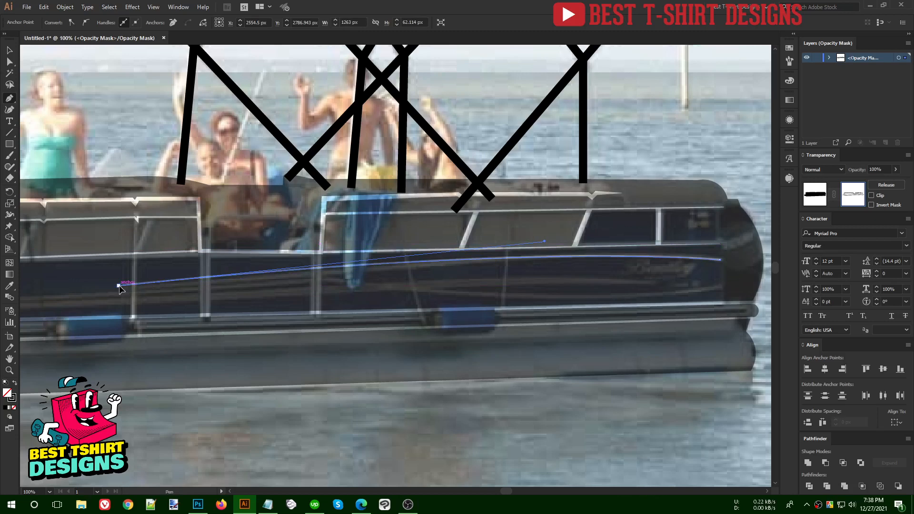
- Draw a second curved line along the hull stripe toward the hull's left end
left_click(330, 276)
key("space")
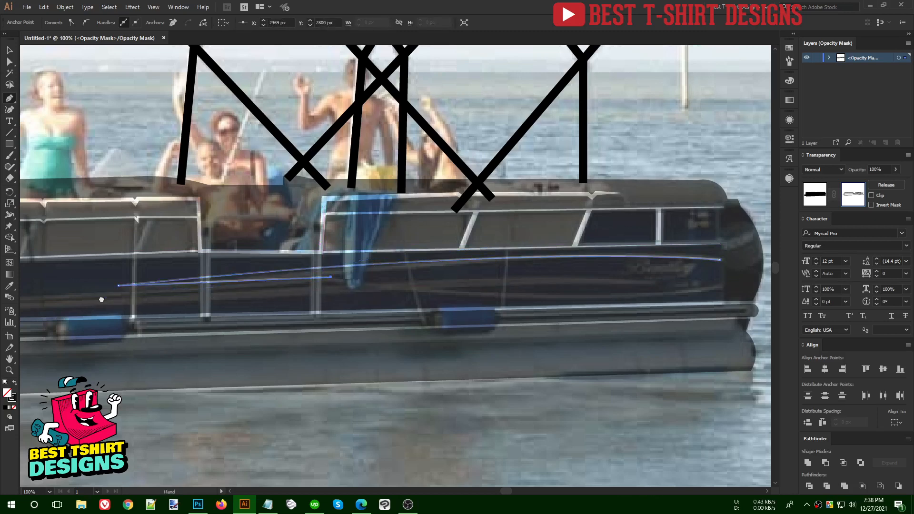
left_click_drag(102, 300, 441, 307)
left_click_drag(106, 302, 47, 284)
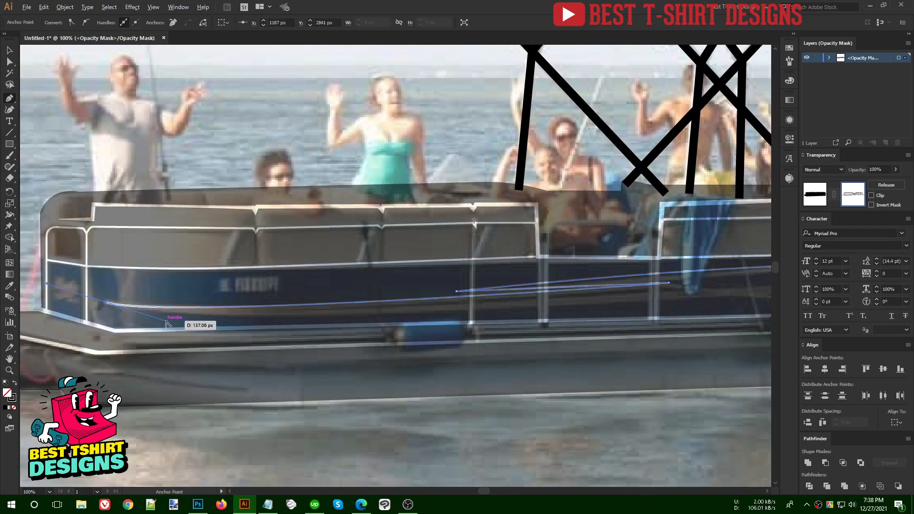
left_click_drag(165, 322, 520, 309)
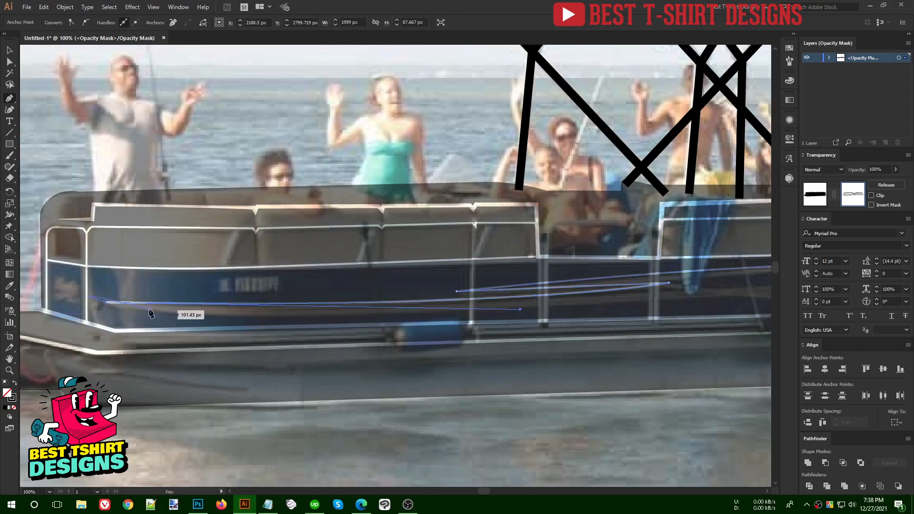
left_click(106, 303)
left_click_drag(107, 305, 458, 312)
key("ctrl+z")
left_click_drag(325, 322, 379, 329)
left_click_drag(486, 313, 336, 331)
key("ctrl+z")
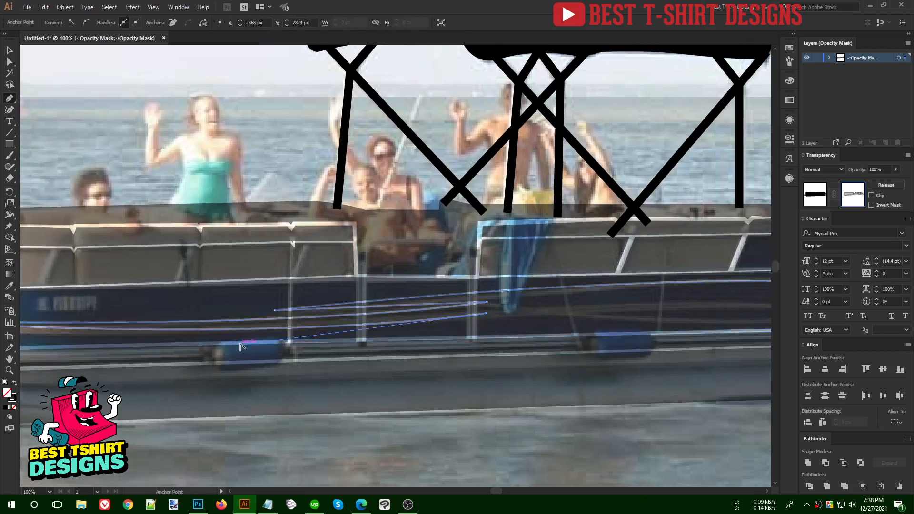
left_click_drag(536, 351, 194, 342)
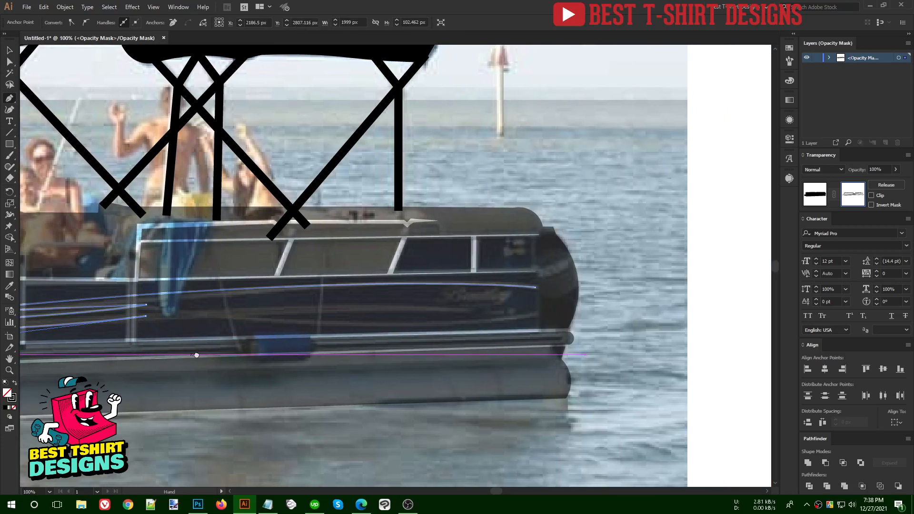
- Draw a third swoosh near the hull's right end, curving back and ending in a curve
left_click(526, 306)
left_click_drag(260, 319, 154, 313)
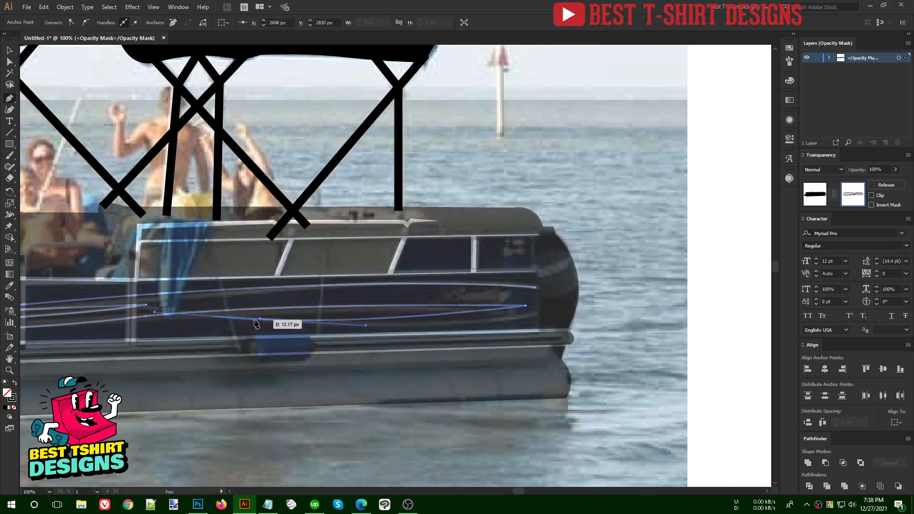
left_click(260, 319)
left_click_drag(539, 317, 649, 292)
- Give the hull lines a 7 pt stroke with a tapered width profile
key("v")
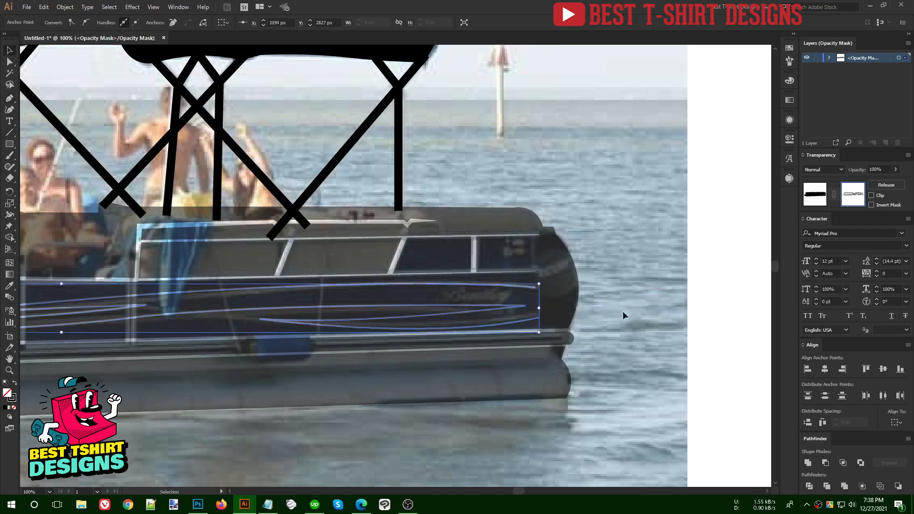
left_click(613, 322)
left_click(528, 322)
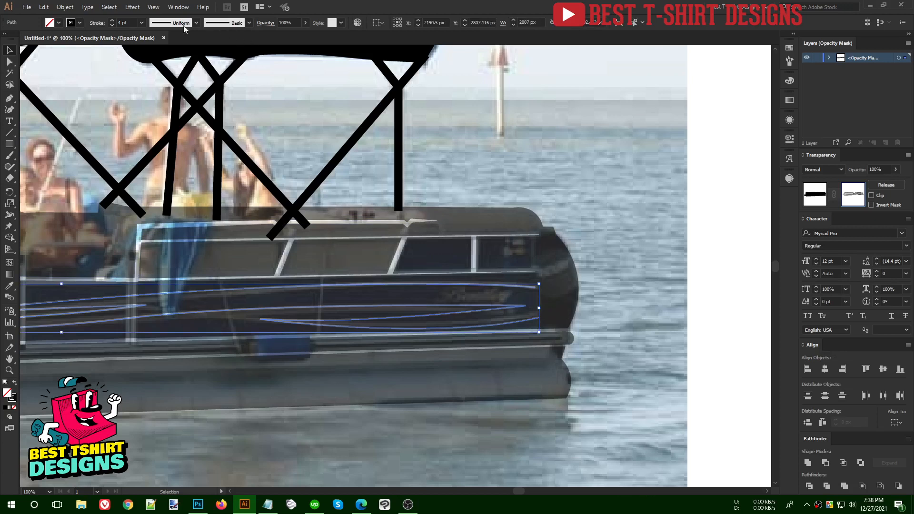
type("10")
key("Return")
type("7")
key("Return")
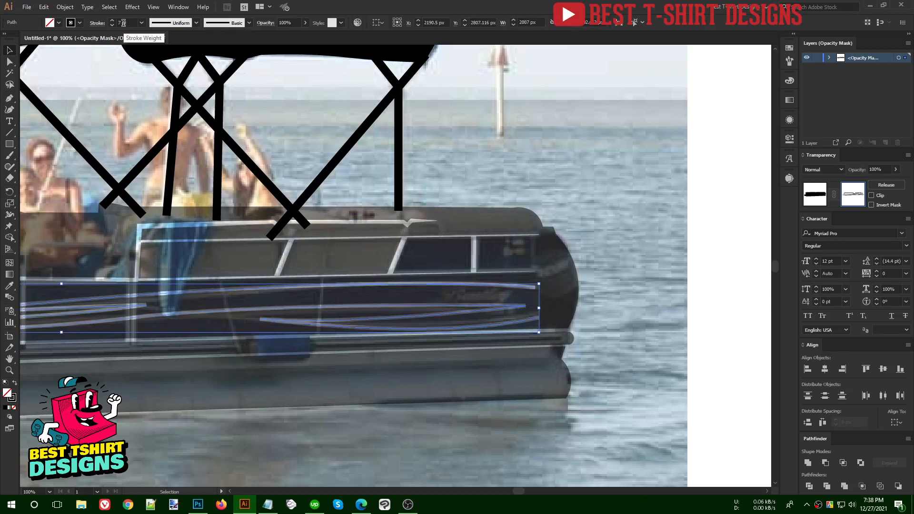
left_click(101, 24)
left_click(59, 169)
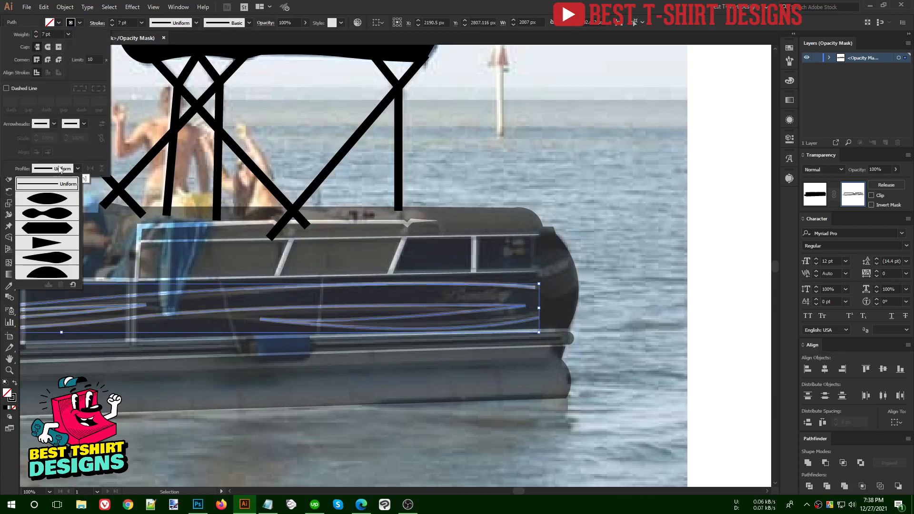
left_click(51, 209)
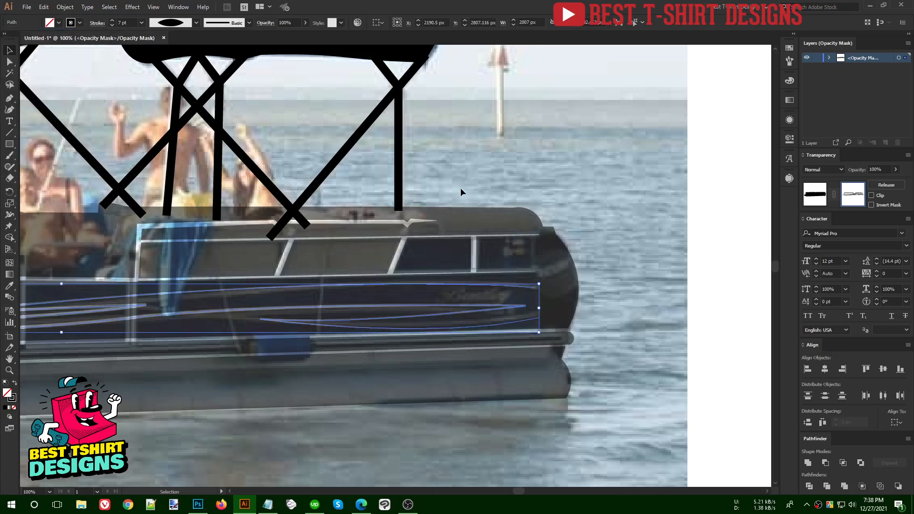
left_click(481, 190)
- Select all the boat's line paths, then Expand Appearance and Expand their fill and stroke
scroll(614, 203, "down", 2)
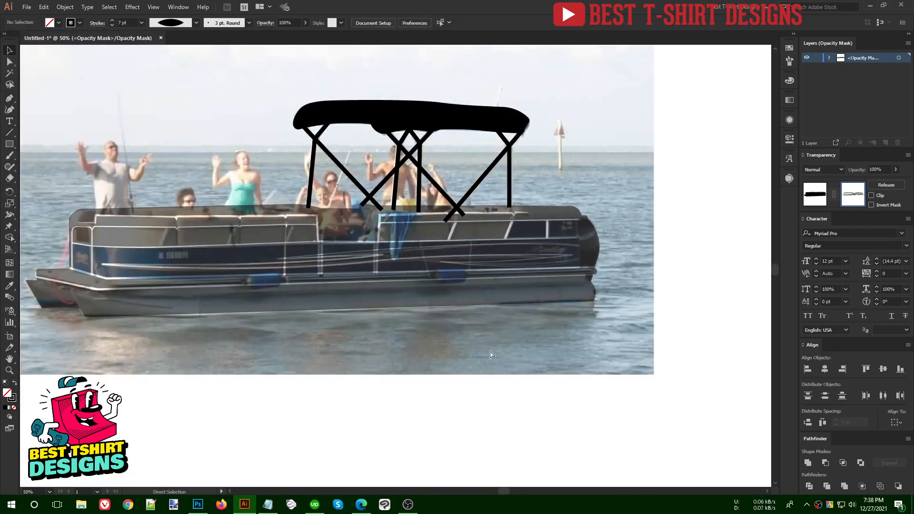
key("ctrl+a")
scroll(456, 312, "down", 1)
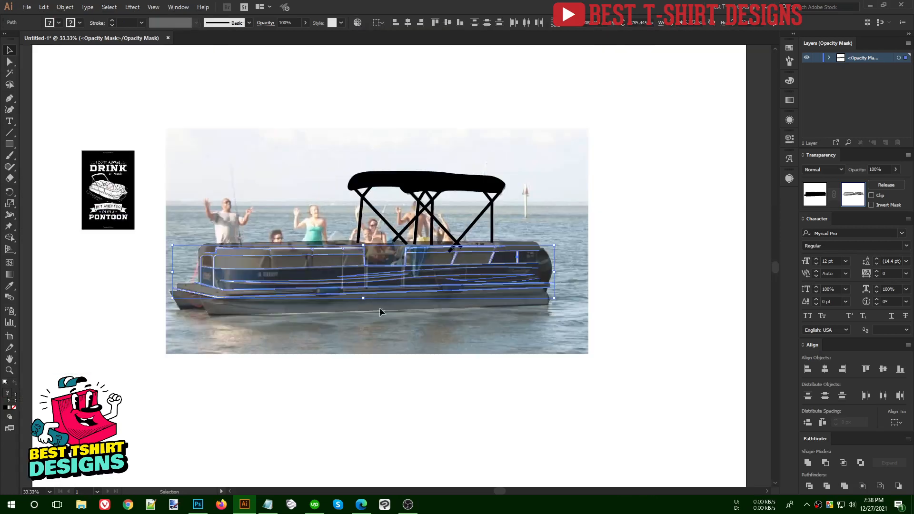
left_click_drag(180, 168, 679, 408)
left_click(65, 6)
left_click(87, 118)
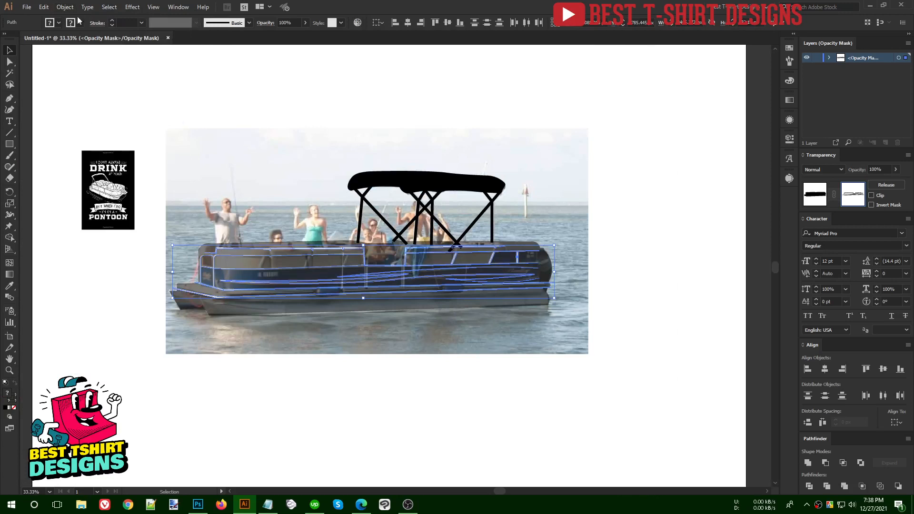
left_click(65, 7)
left_click(85, 108)
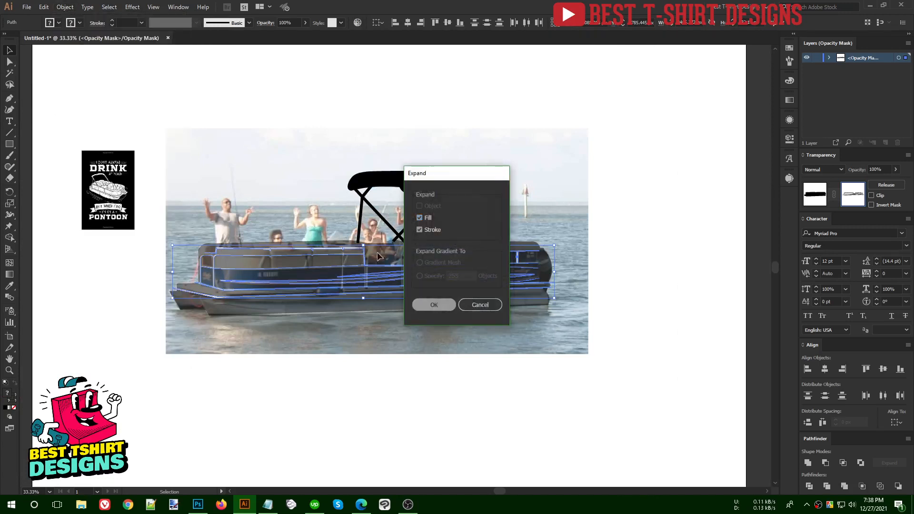
left_click(426, 307)
- Exit opacity mask editing to reveal the black boat silhouette
left_click(59, 23)
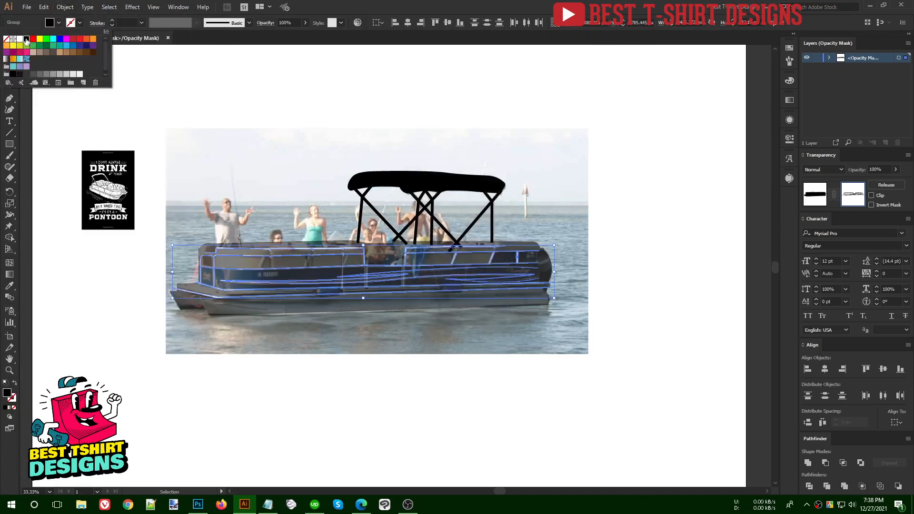
key("Escape")
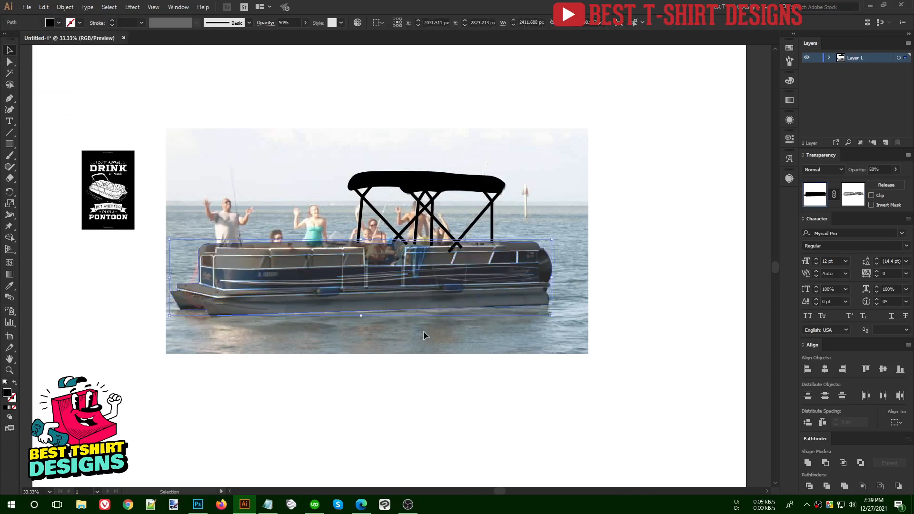
left_click(823, 194)
scroll(283, 20, "up", 5)
left_click(316, 114)
scroll(363, 159, "up", 3)
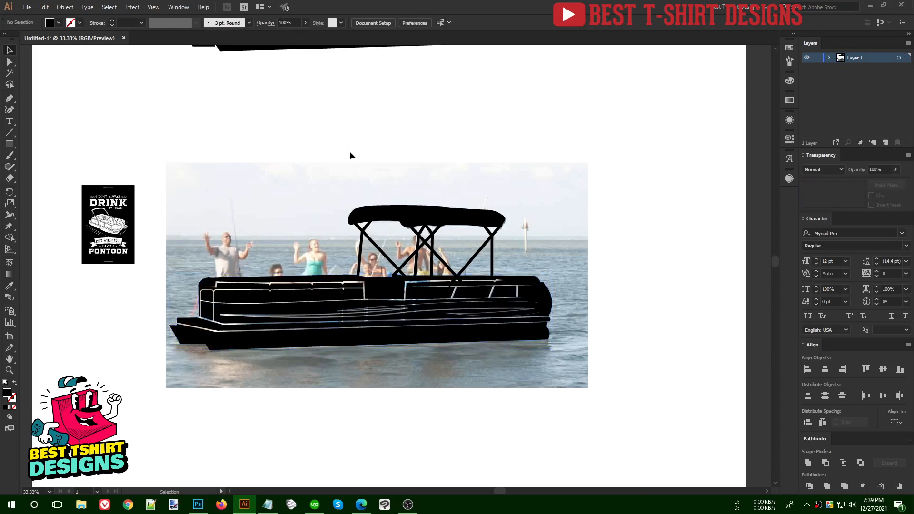
left_click_drag(167, 214, 617, 393)
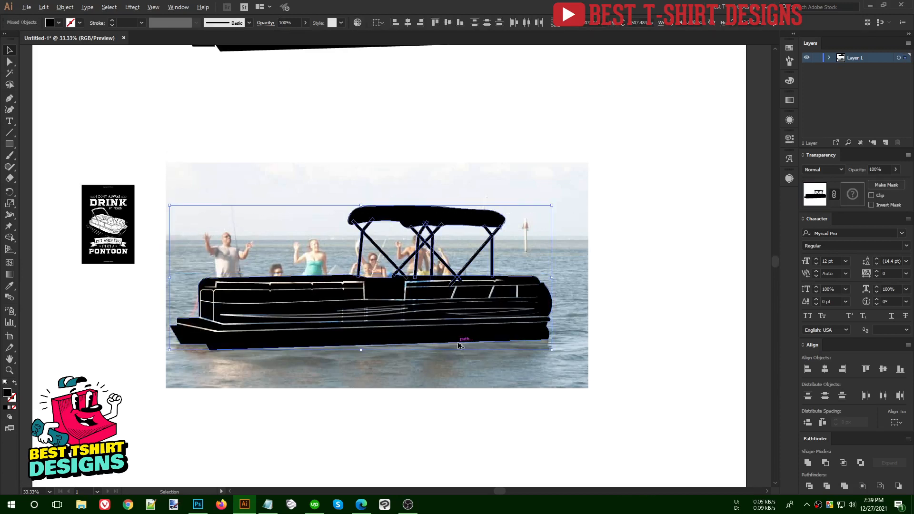
scroll(455, 340, "down", 1)
scroll(445, 239, "up", 4)
left_click_drag(563, 272, 172, 59)
key("Delete")
left_click_drag(236, 283, 586, 466)
left_click_drag(481, 409, 486, 267)
left_click(443, 296)
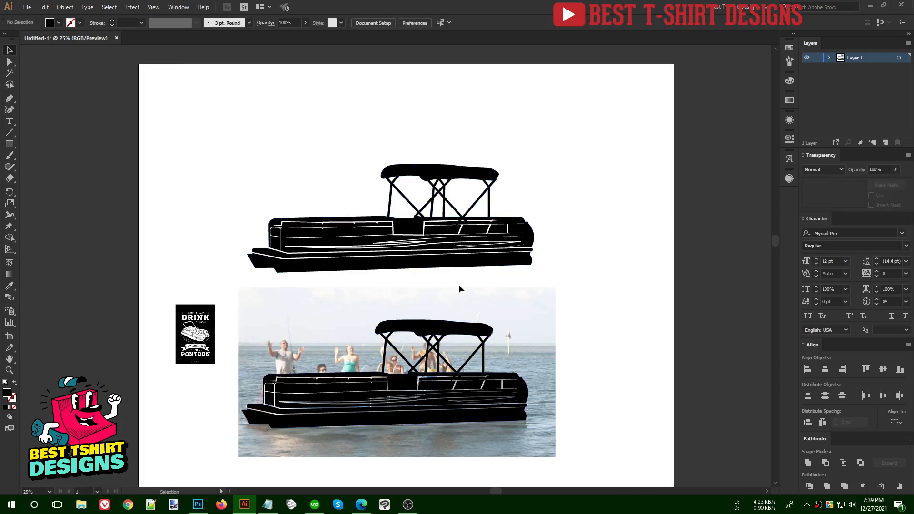
scroll(410, 219, "up", 3)
scroll(435, 342, "down", 2)
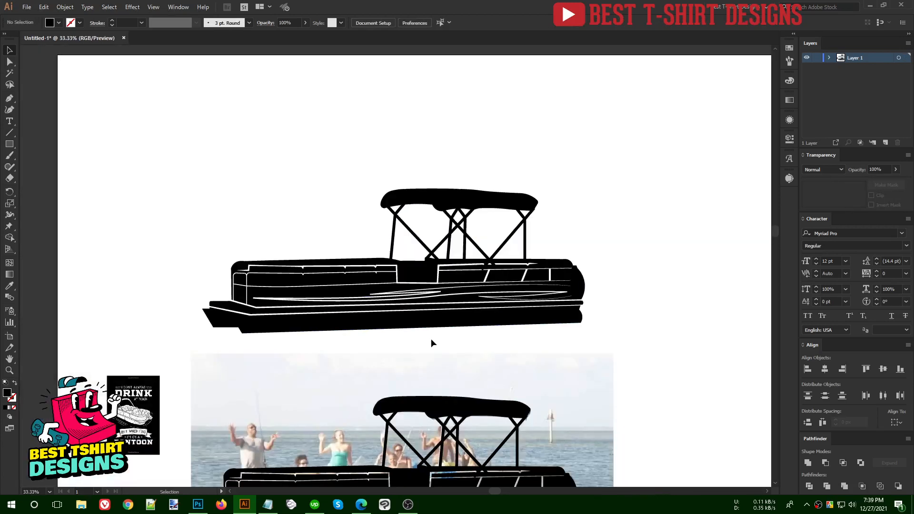
scroll(341, 240, "down", 1)
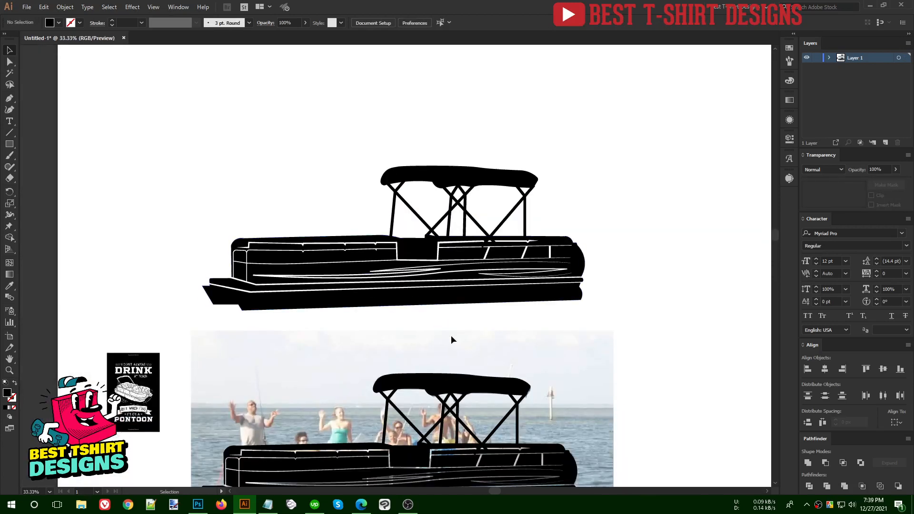
scroll(345, 326, "down", 1)
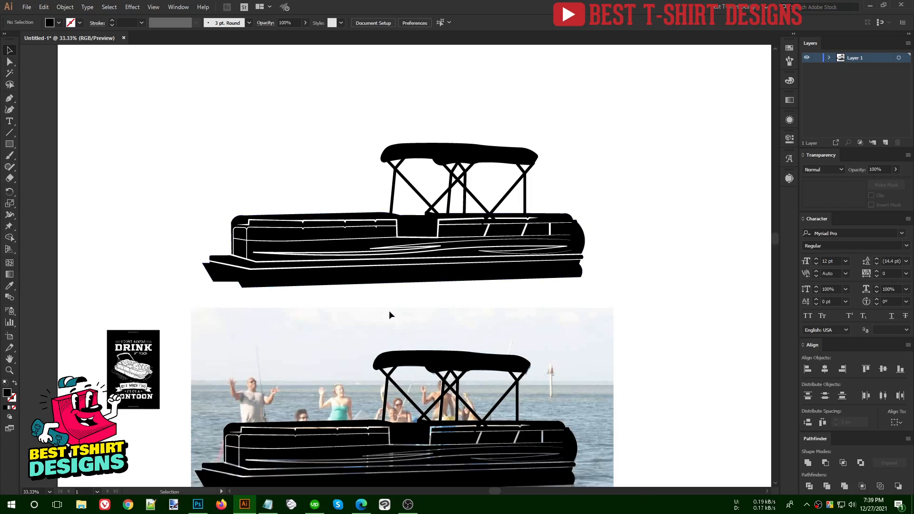
scroll(455, 308, "down", 1)
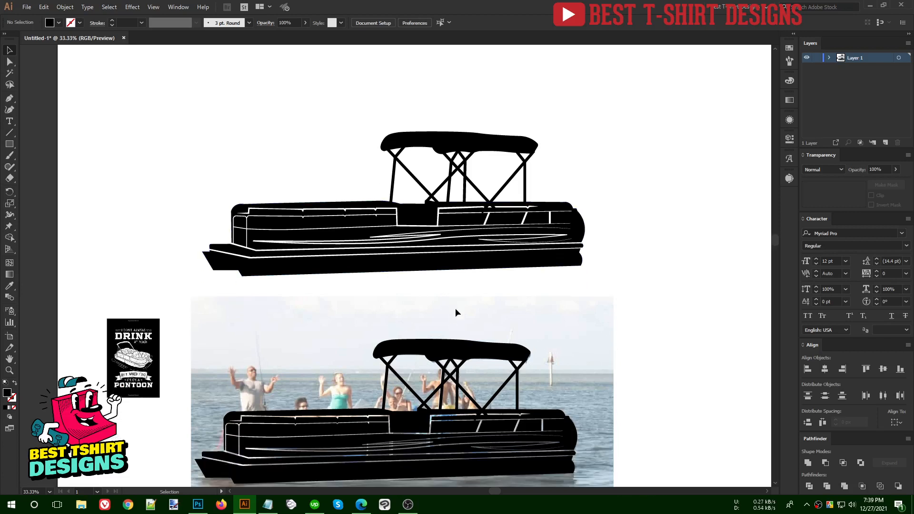
left_click(512, 270)
left_click(224, 204)
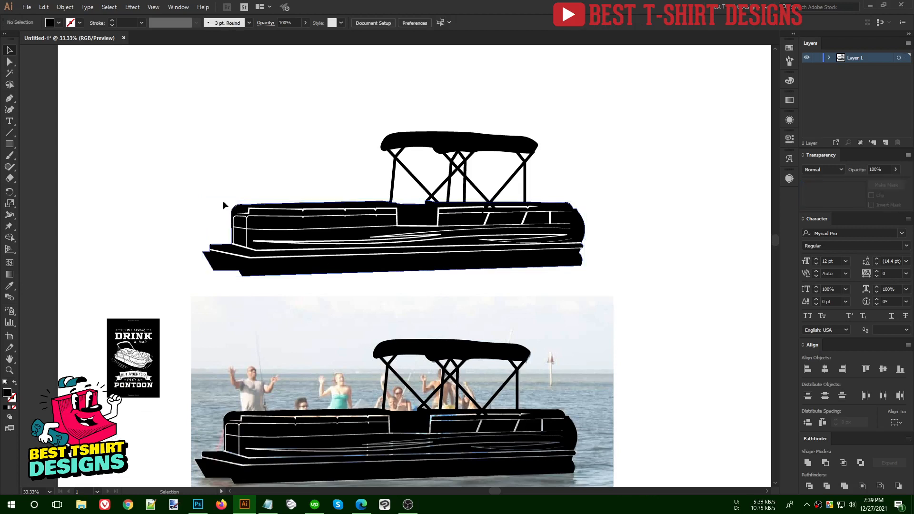
scroll(489, 292, "down", 1)
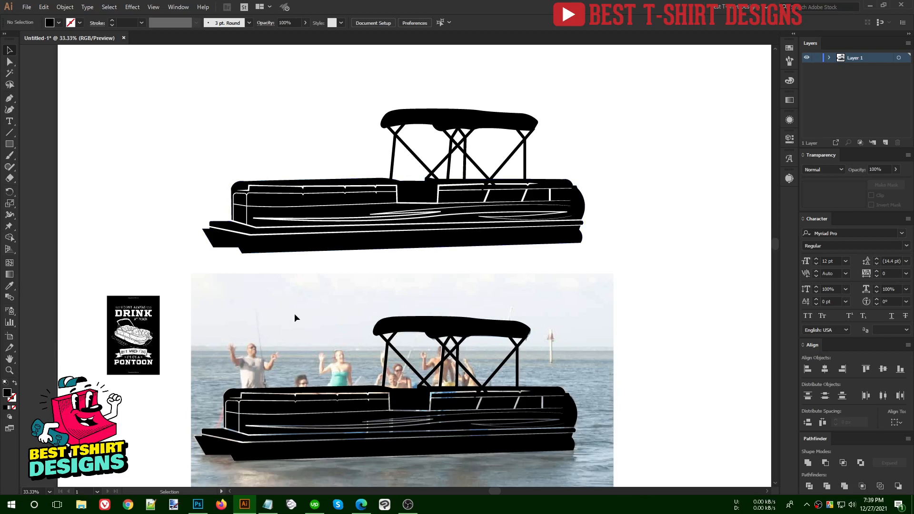
scroll(271, 313, "down", 1)
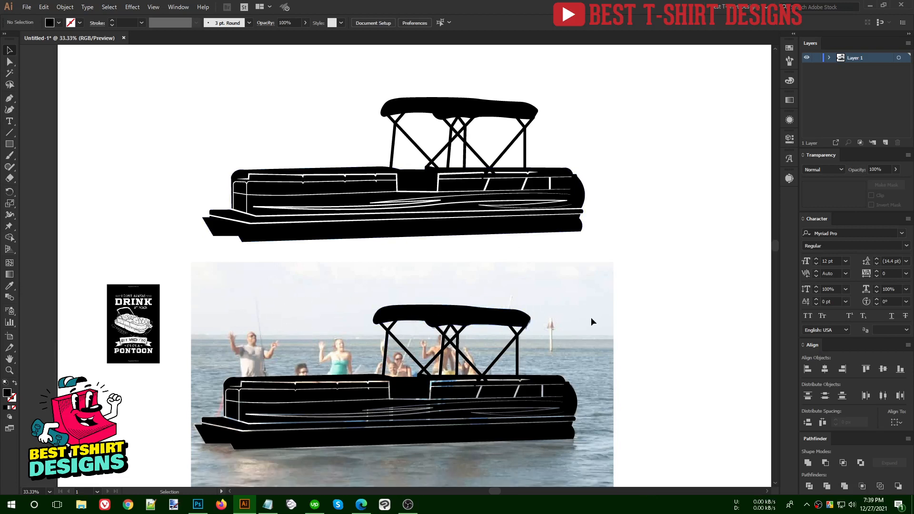
left_click_drag(184, 282, 619, 436)
left_click(459, 439)
scroll(460, 439, "up", 7)
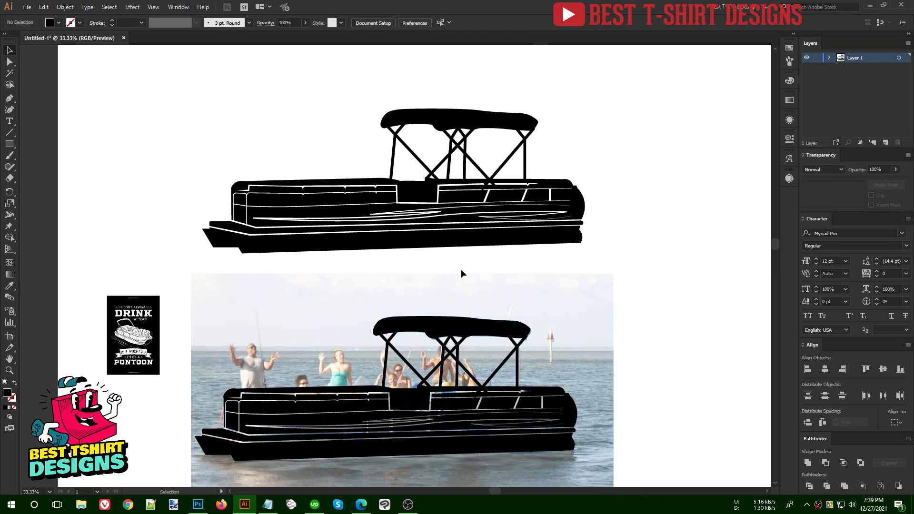
left_click(269, 248)
- In the hull's opacity mask, draw a thin triangular wedge under the bow
left_click(852, 193)
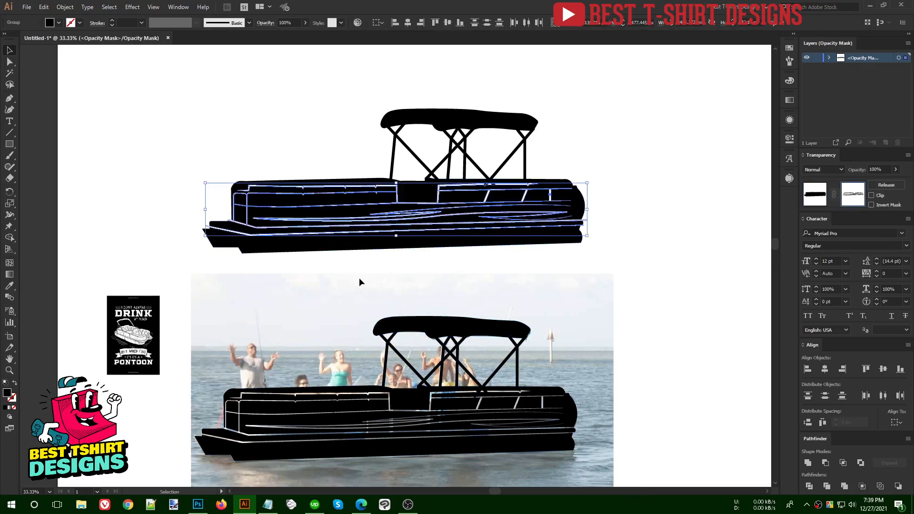
scroll(190, 205, "up", 2)
scroll(281, 316, "up", 1)
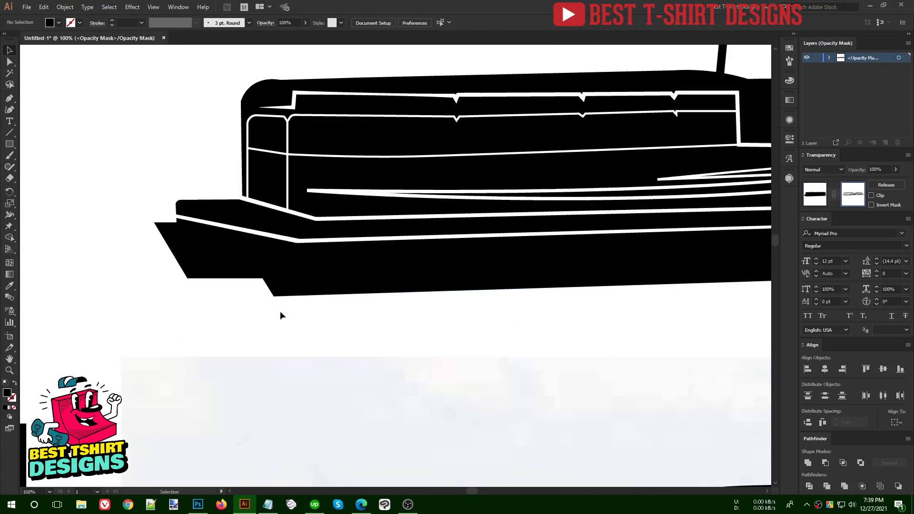
left_click(9, 98)
scroll(245, 263, "up", 2)
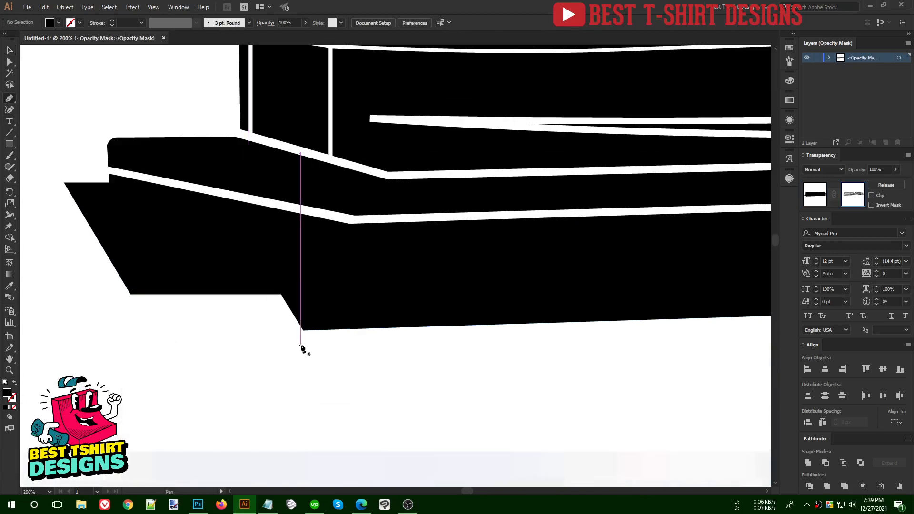
left_click(299, 347)
left_click(238, 226)
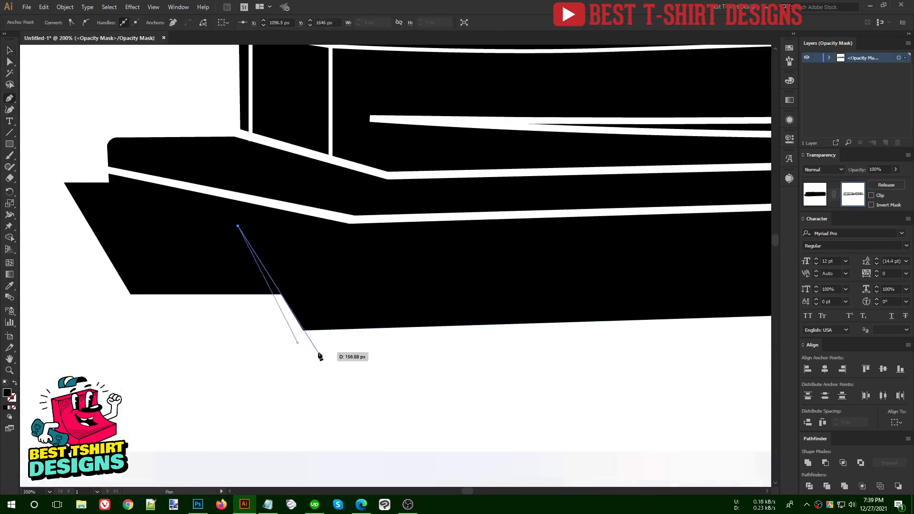
left_click(319, 349)
left_click(299, 347)
scroll(230, 350, "down", 2)
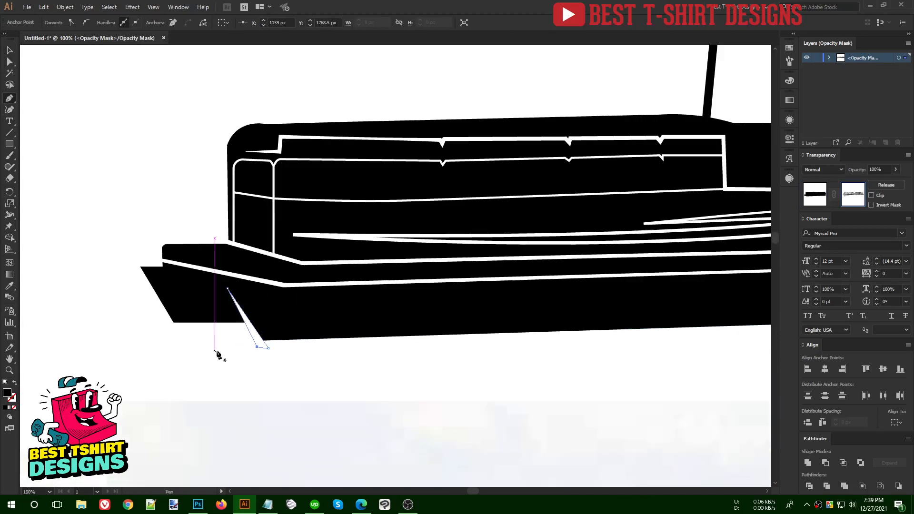
key("v")
left_click(329, 356)
- Draw a curved line along the stern's lower edge
scroll(236, 339, "down", 2)
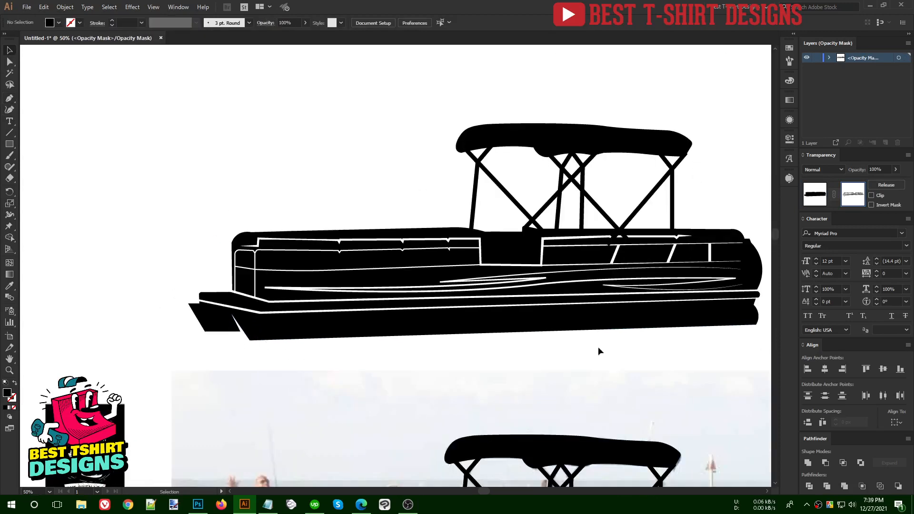
left_click_drag(670, 337, 510, 339)
scroll(611, 308, "up", 3)
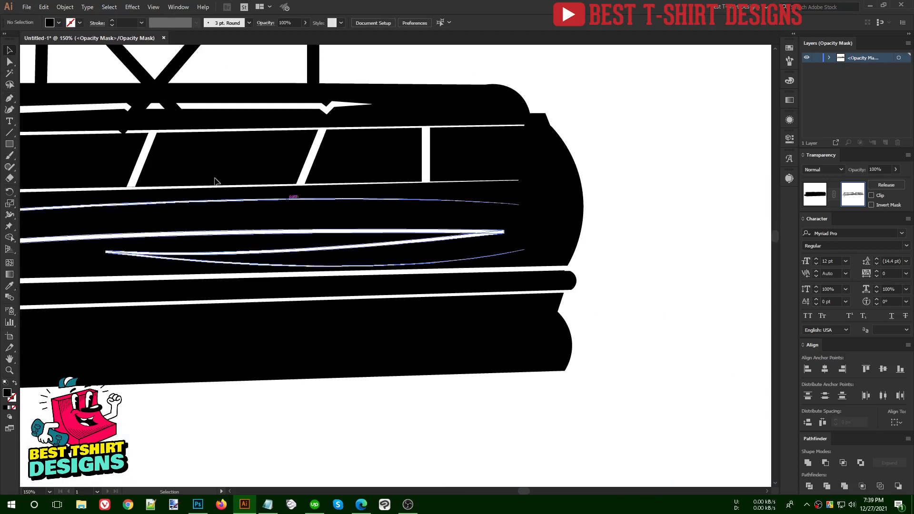
left_click(9, 98)
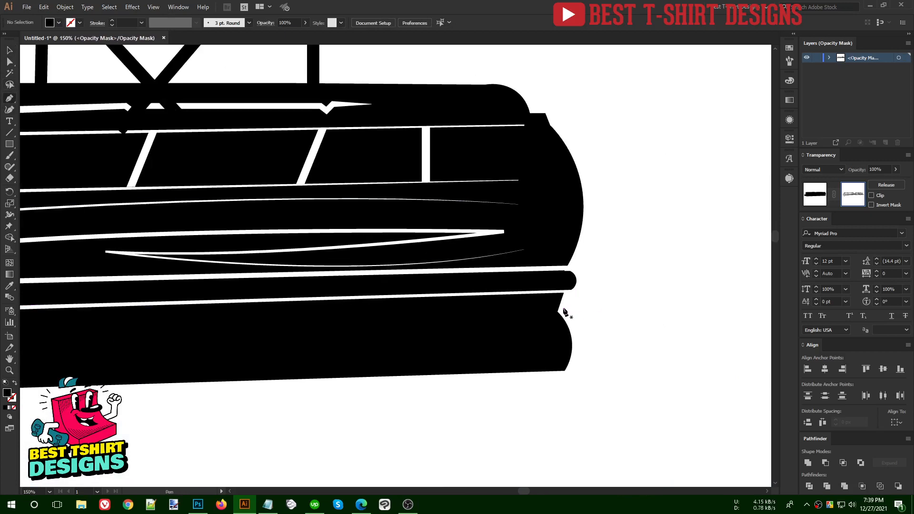
mouse_move(563, 310)
left_mouse_down()
mouse_move(435, 312)
mouse_move(586, 320)
mouse_move(570, 310)
left_mouse_up()
scroll(619, 300, "up", 2)
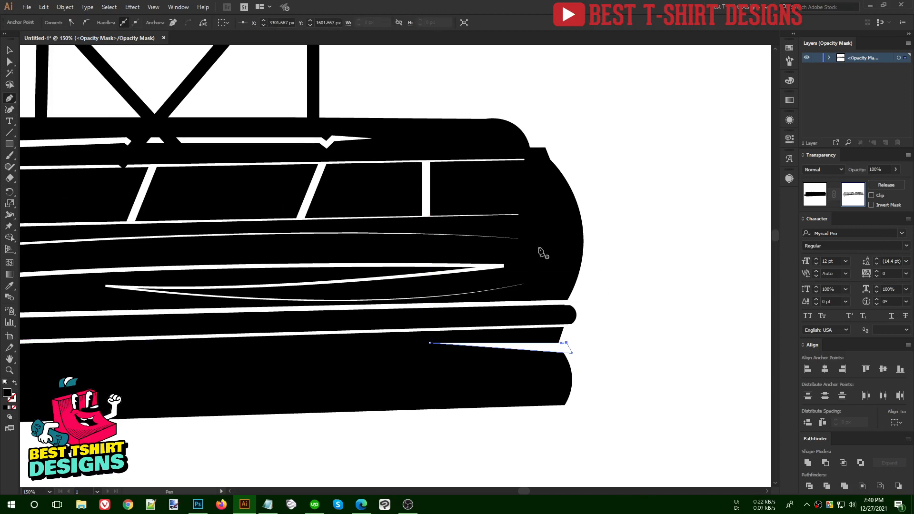
scroll(631, 294, "down", 2)
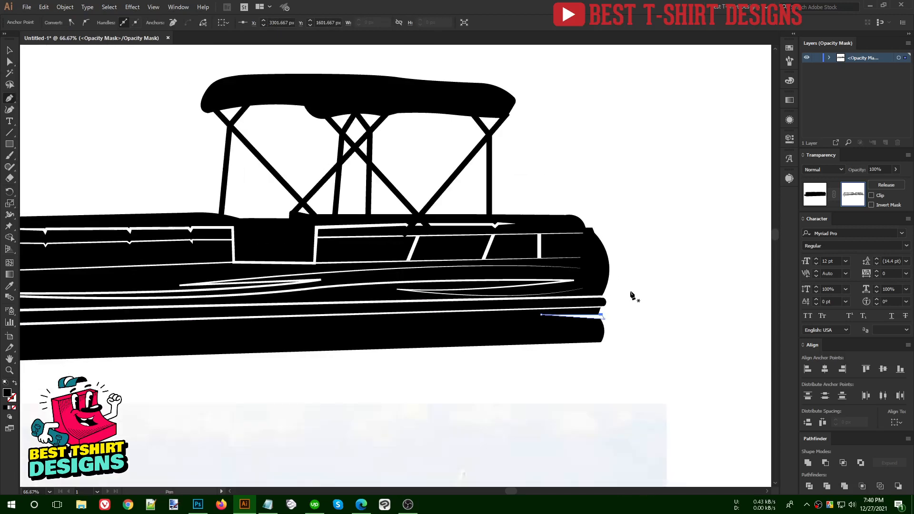
scroll(631, 295, "down", 1)
key("v")
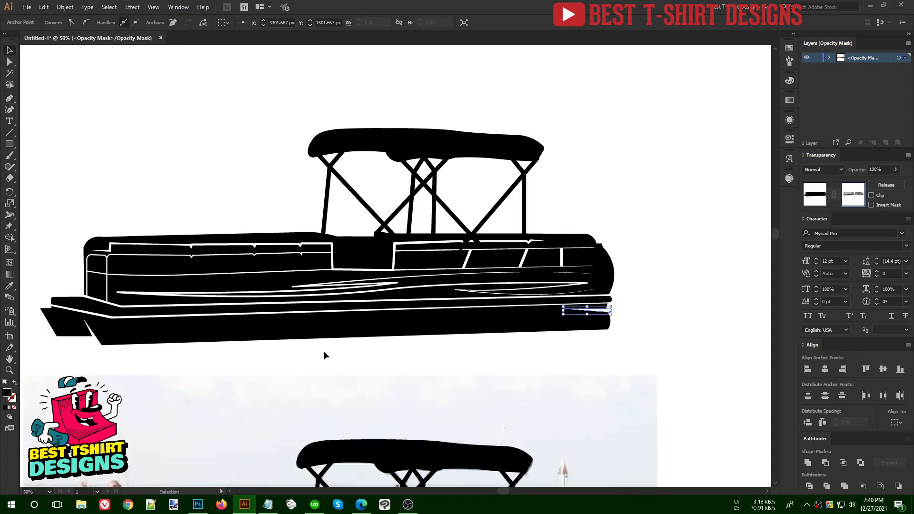
left_click(324, 355)
- Delete the hull's white detail lines and return to the artwork
scroll(410, 355, "down", 1)
scroll(571, 351, "down", 1)
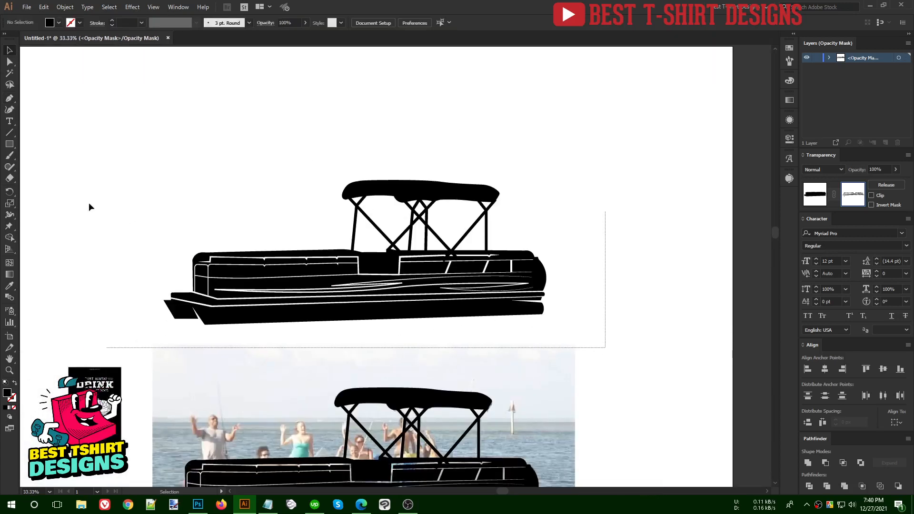
left_click_drag(88, 206, 64, 195)
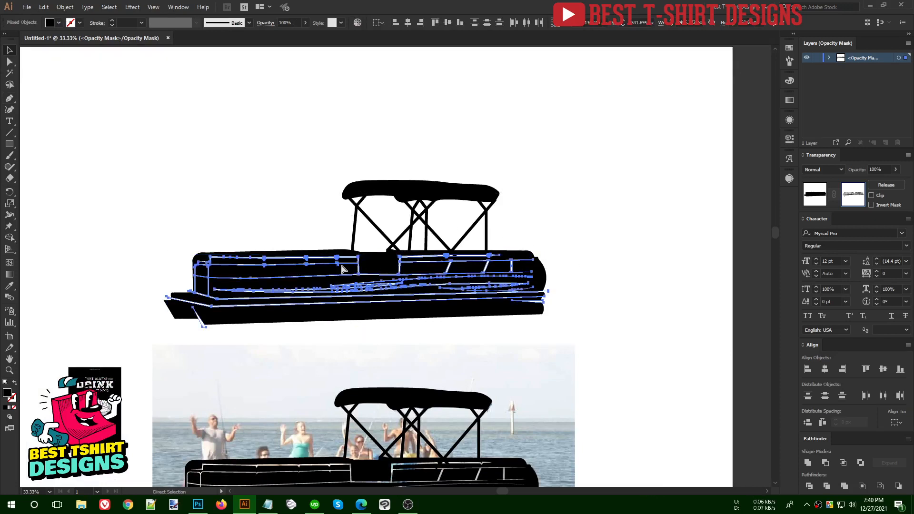
key("Delete")
left_click(820, 199)
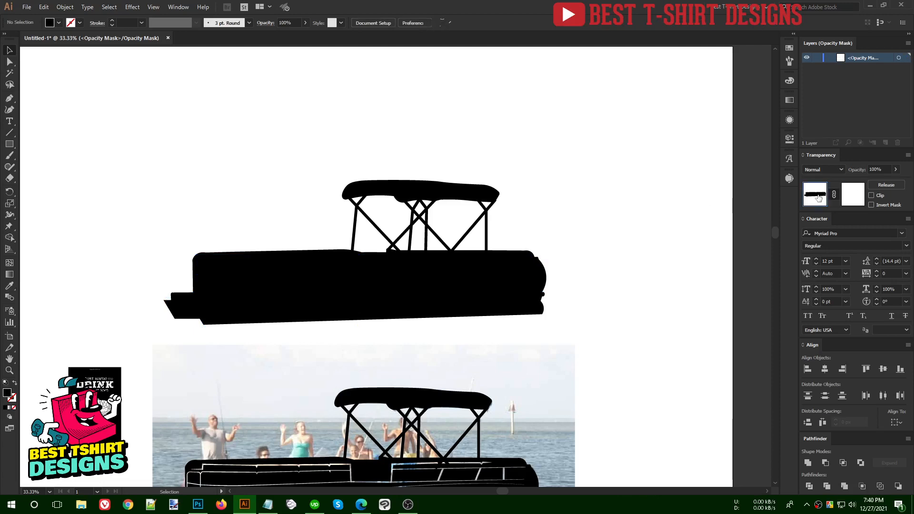
left_click(301, 326)
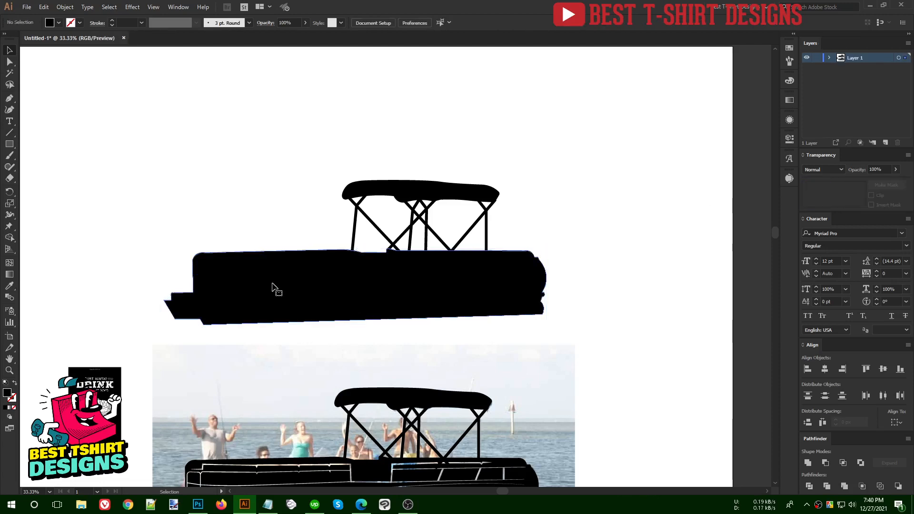
- Select the black hull and use Ctrl+F to bring the detail lines back in front
left_click(273, 284)
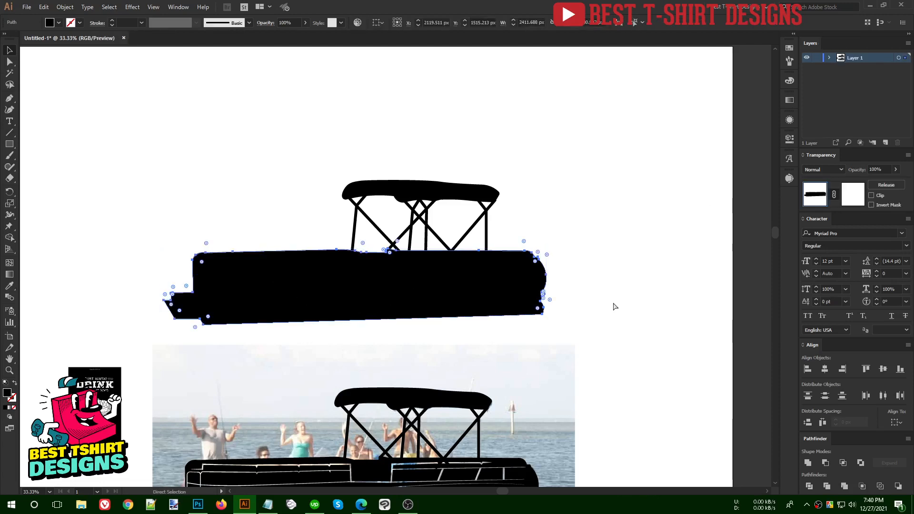
key("ctrl+f")
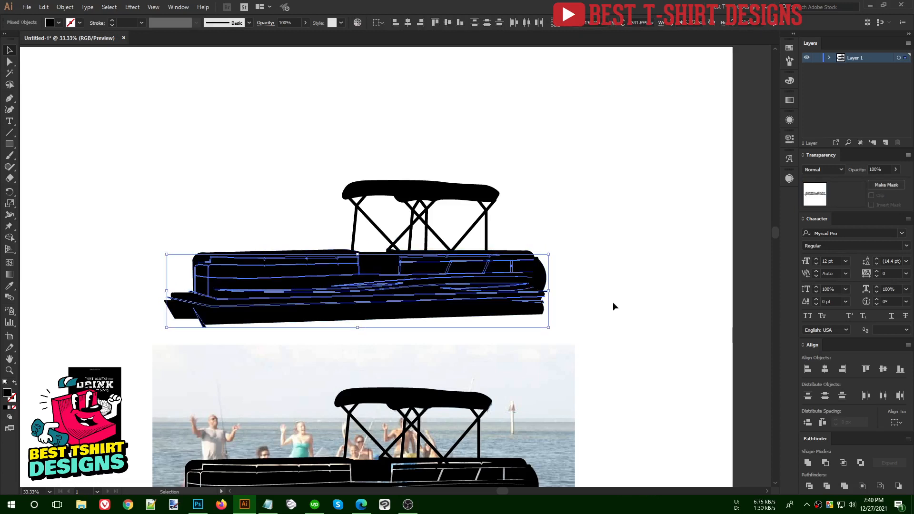
left_click(477, 318, "shift")
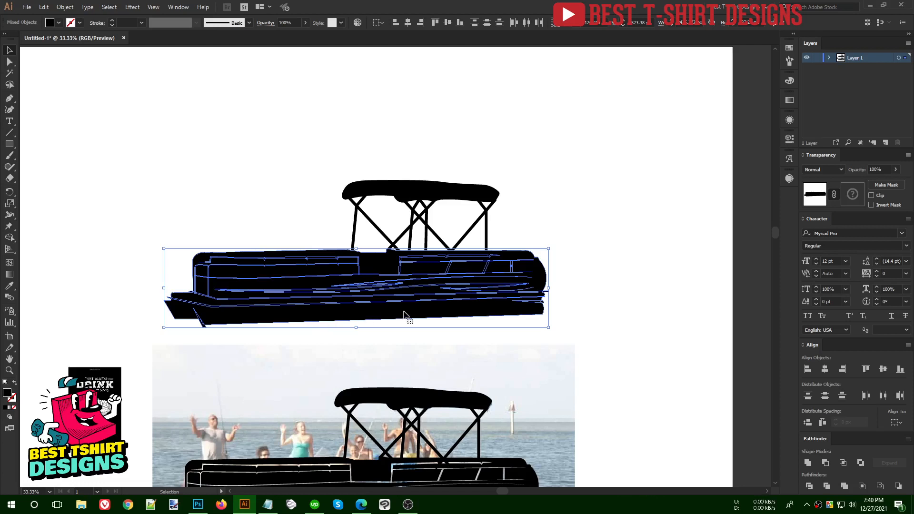
left_click(634, 312)
- Inspect the canopy's anchor points, then select the hull and show the Swatches panel
left_click_drag(506, 240, 231, 154)
key("a")
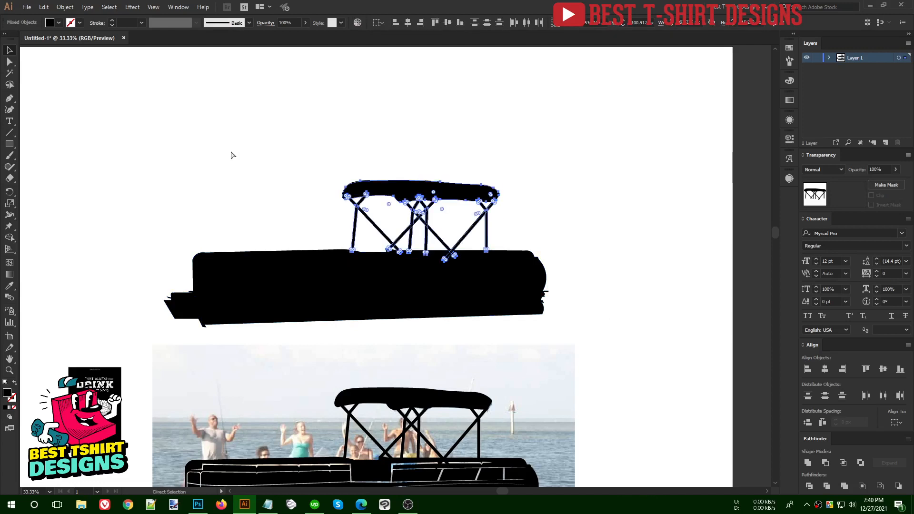
key("v")
left_click(535, 220)
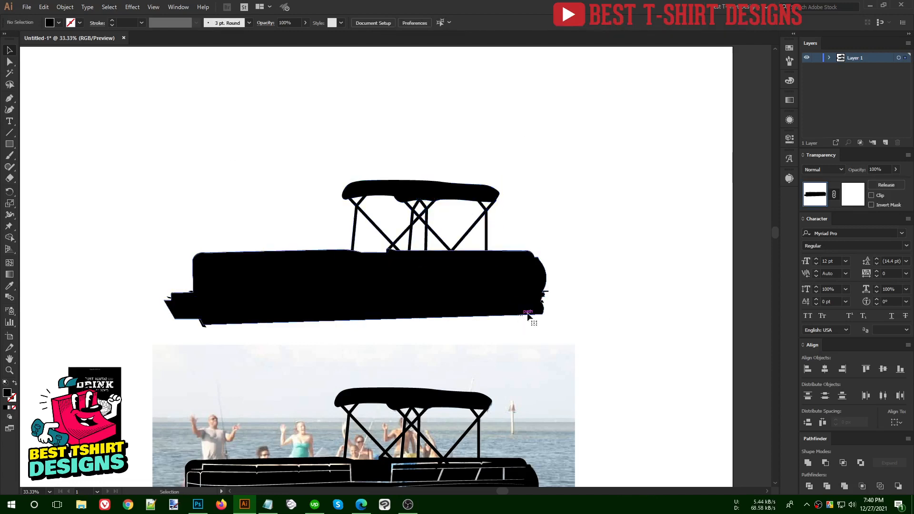
left_click(528, 315)
left_click(788, 50)
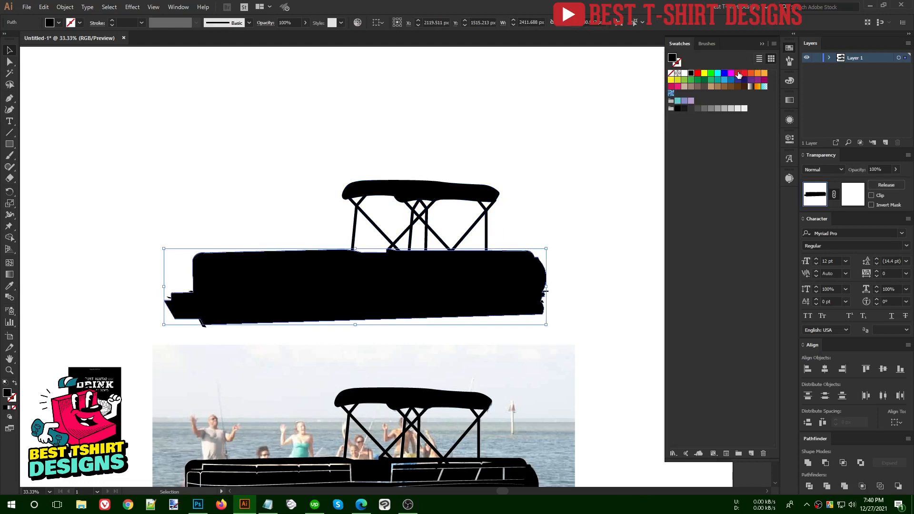
- Fill the hull with red
left_click(738, 75)
left_click(785, 56)
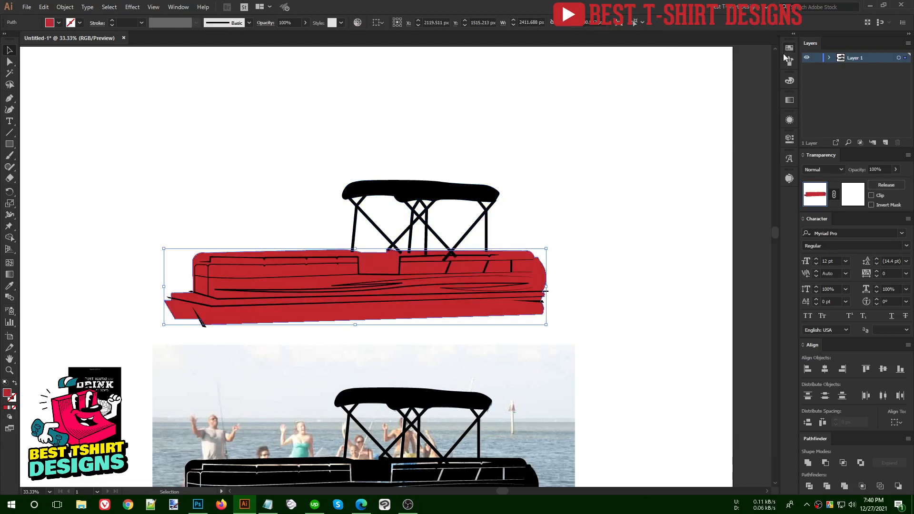
left_click(369, 338)
scroll(307, 336, "up", 1)
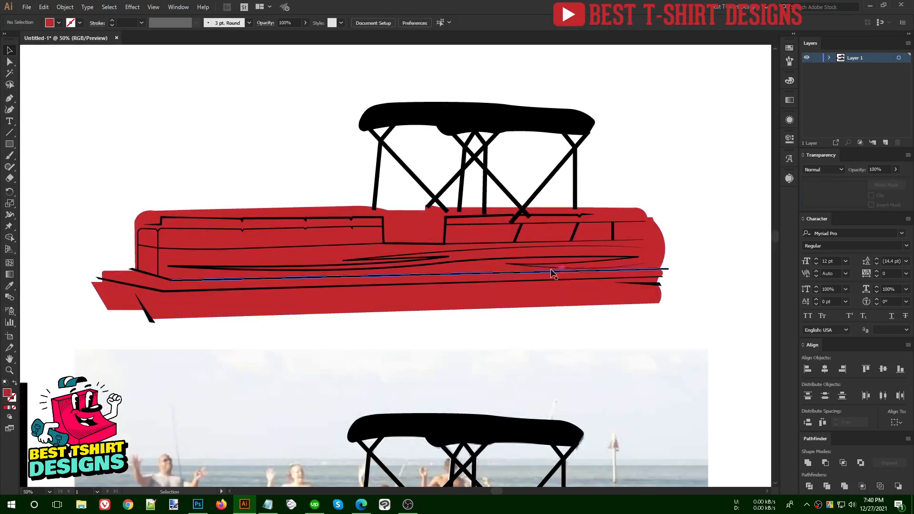
scroll(369, 273, "down", 1)
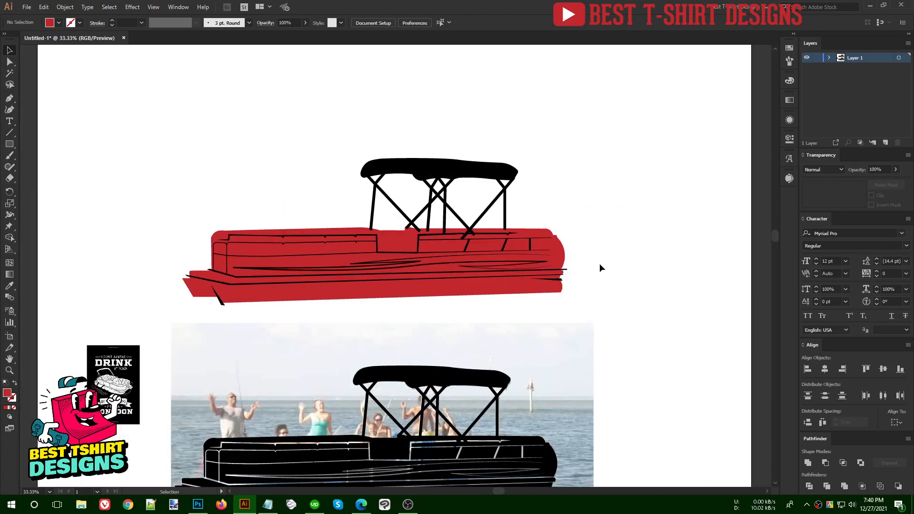
- Select the red boat minus the canopy and apply Pathfinder Minus Front
left_click_drag(589, 310, 150, 215)
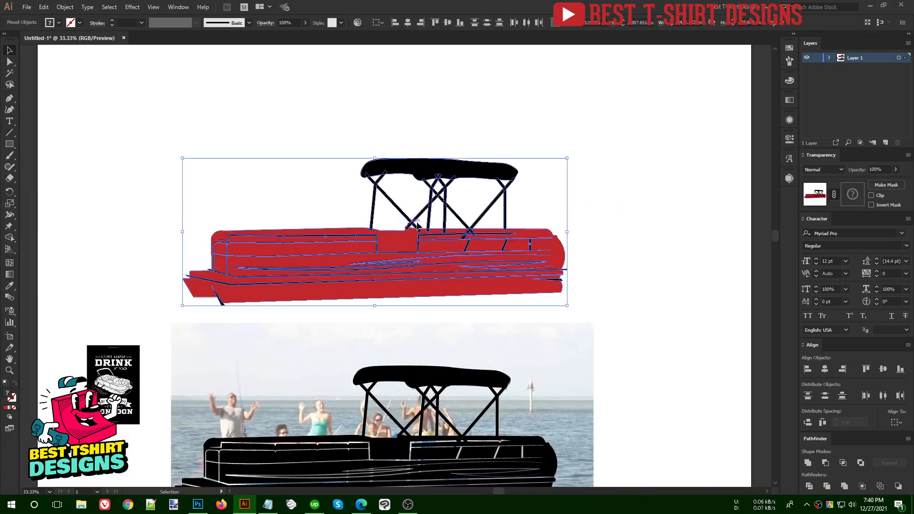
left_click(442, 192, "shift")
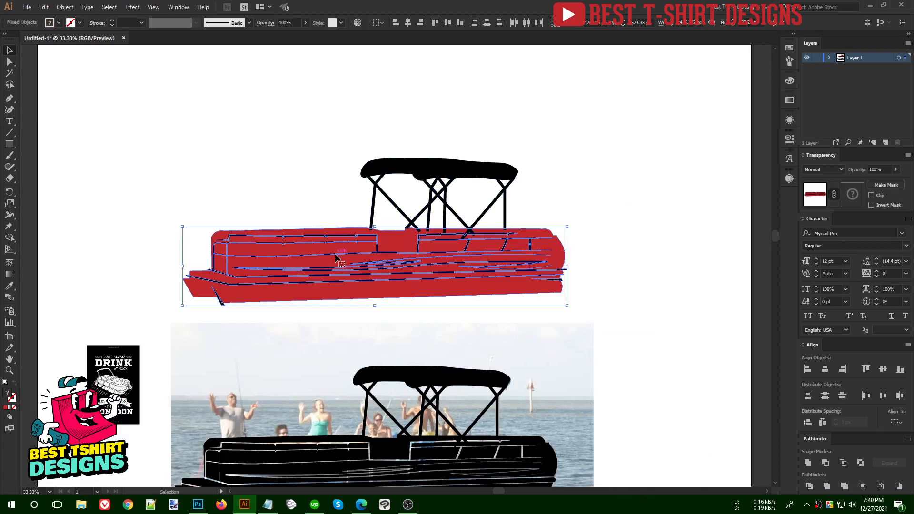
left_click(825, 463, "alt")
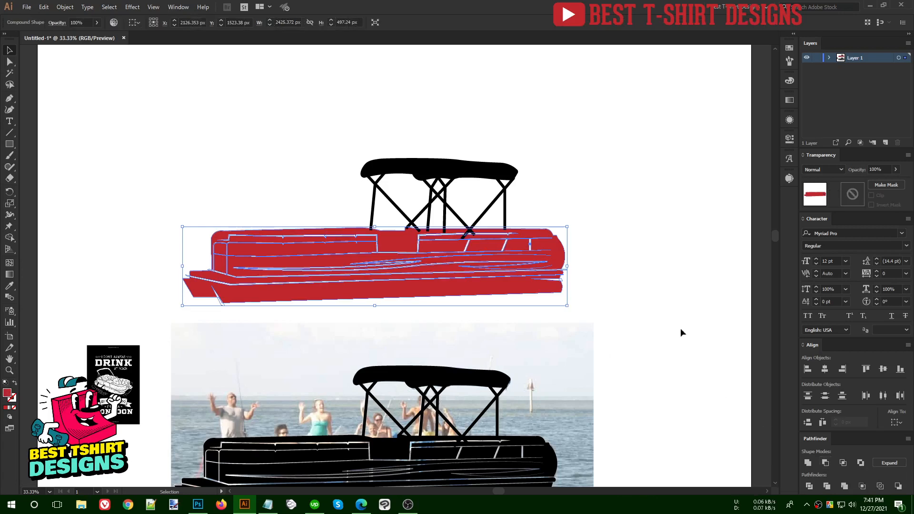
left_click(639, 257)
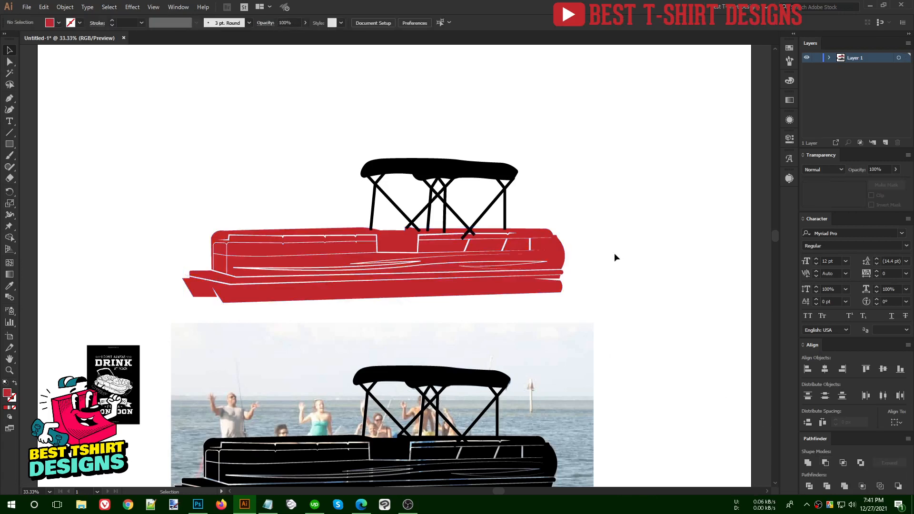
- In Isolation Mode, nudge the sliver at the hull's lower-left tip left, then exit
left_click(411, 265)
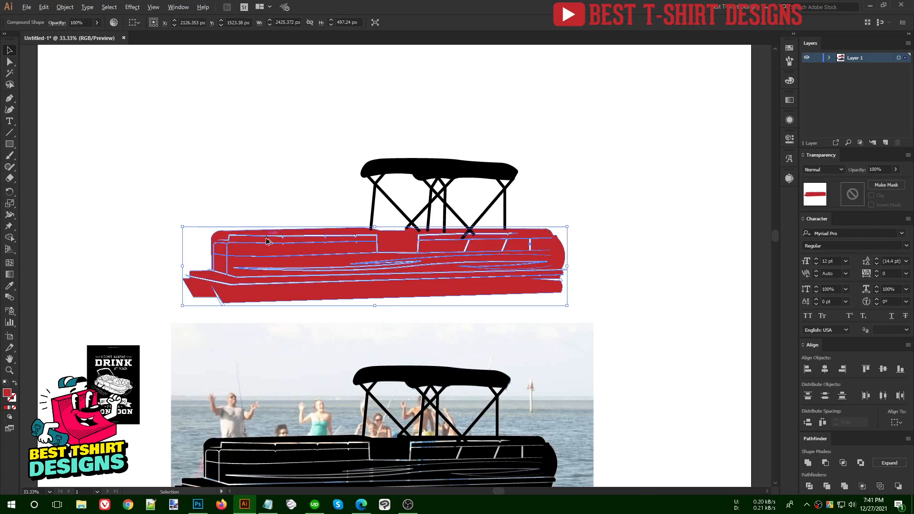
scroll(267, 242, "up", 3)
scroll(326, 231, "down", 2)
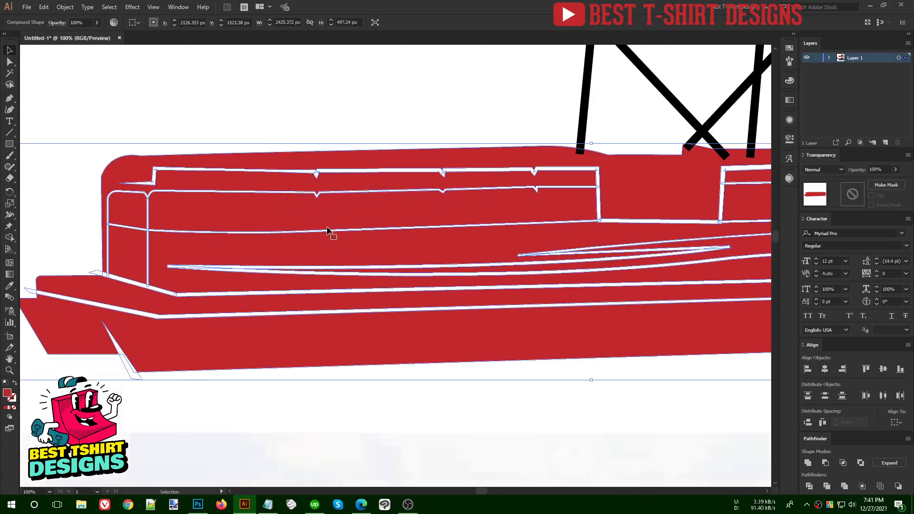
double_click(133, 373)
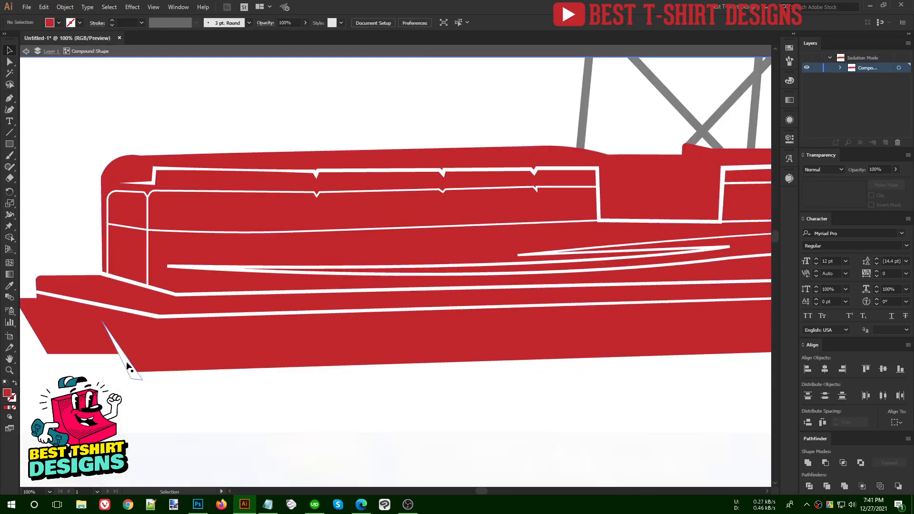
mouse_move(129, 367)
left_mouse_down()
mouse_move(152, 362)
mouse_move(126, 364)
left_mouse_up()
left_click(221, 394)
scroll(219, 306, "down", 2)
double_click(344, 350)
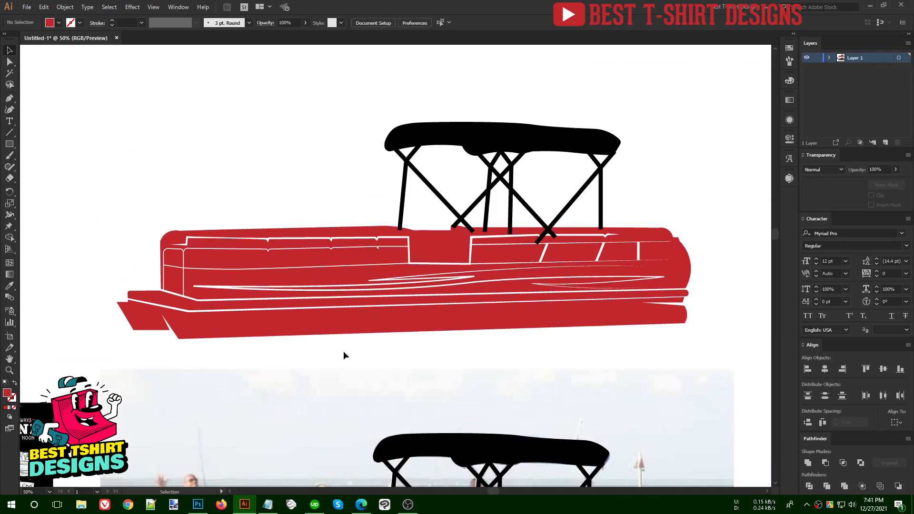
- Expand the red hull's appearance into plain shapes and reselect the hull group
left_click(322, 281)
left_click(64, 7)
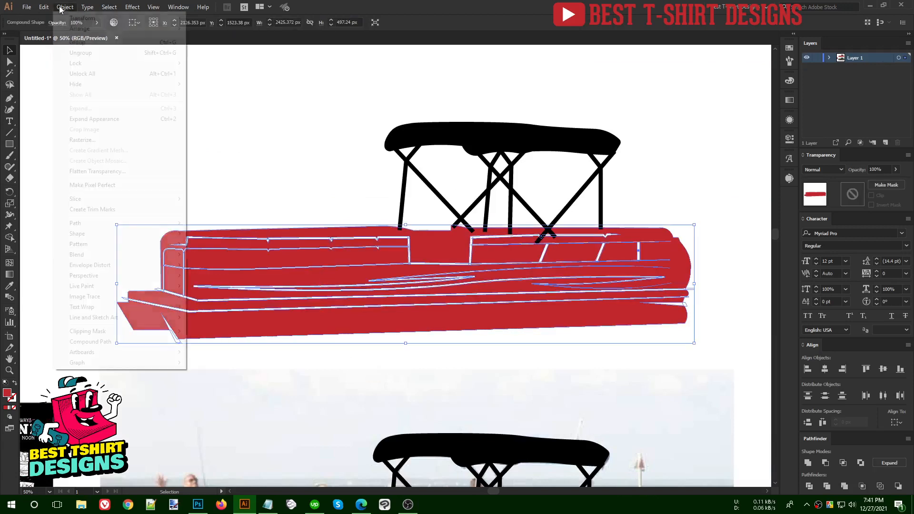
left_click(91, 122)
left_click(216, 175)
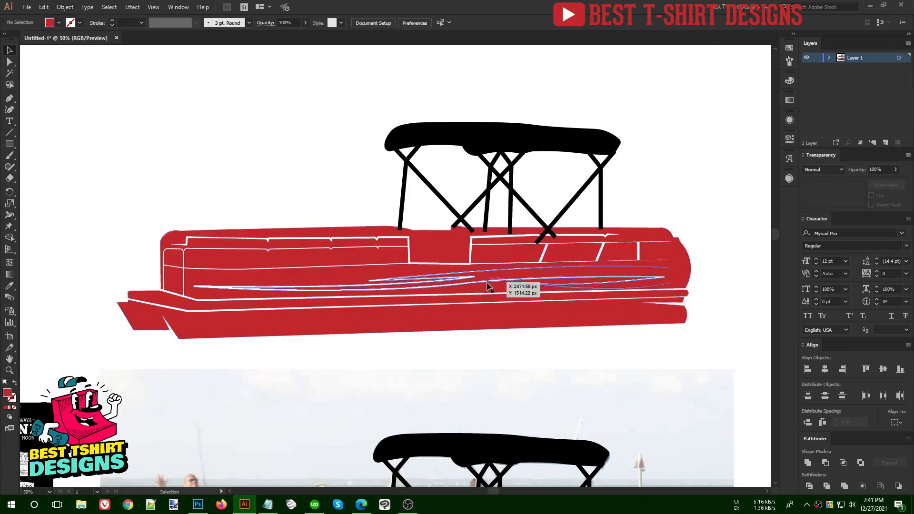
left_click(352, 299)
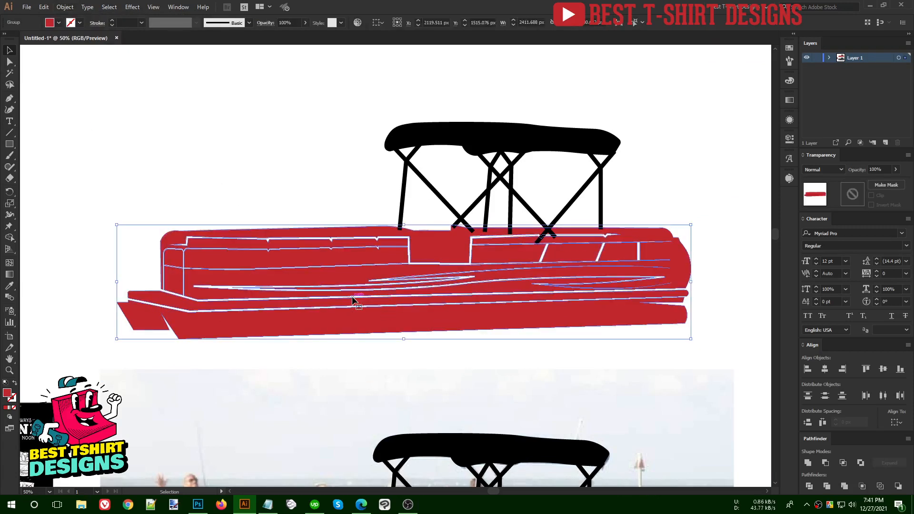
left_click(270, 162)
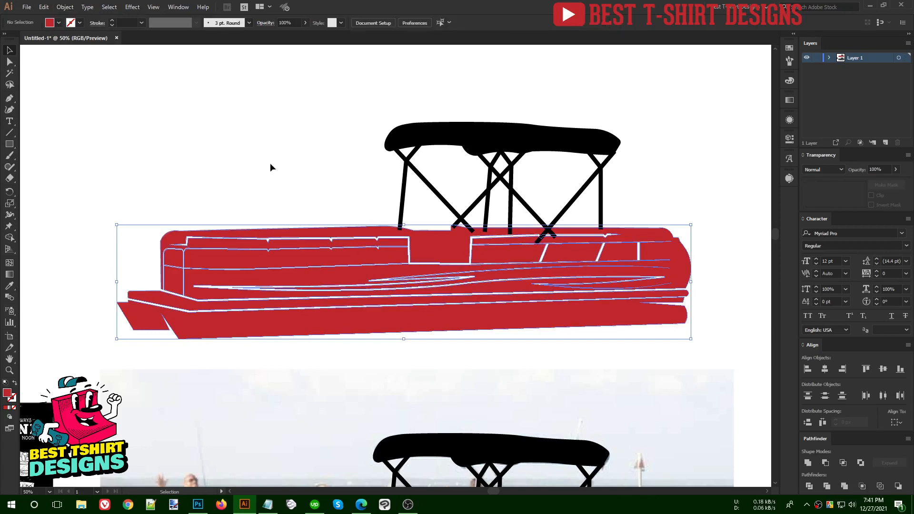
left_click(327, 289)
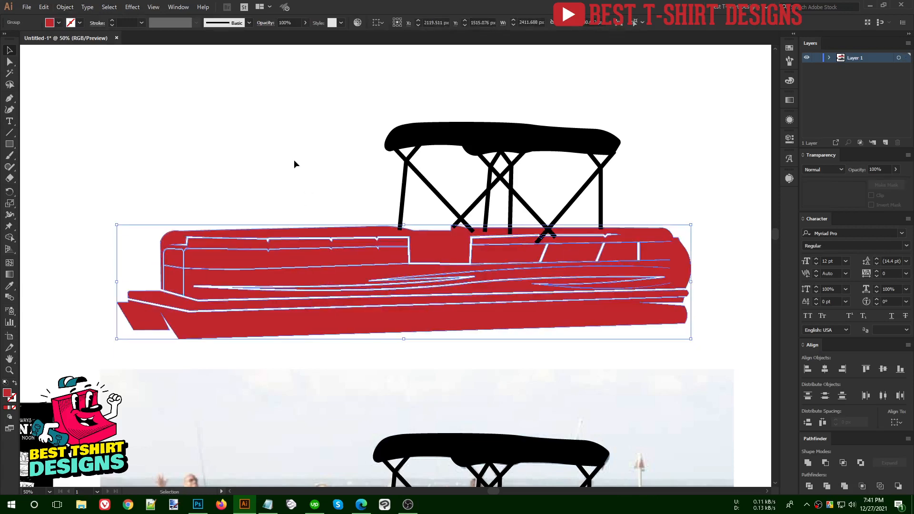
left_click(294, 164)
left_click(288, 271)
left_click(268, 217)
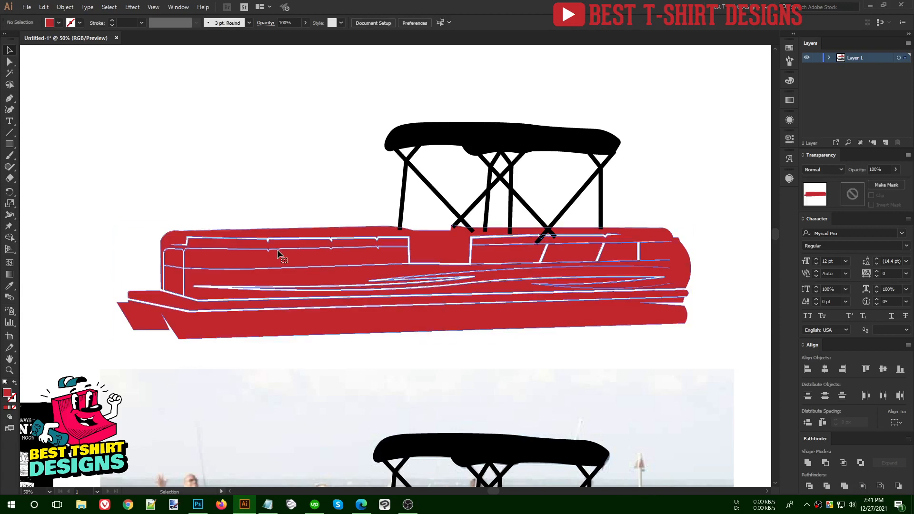
left_click(278, 253)
- Fill the hull and canopy with black from the Swatches
scroll(278, 233, "down", 1)
left_click_drag(127, 134, 603, 317)
left_click(789, 49)
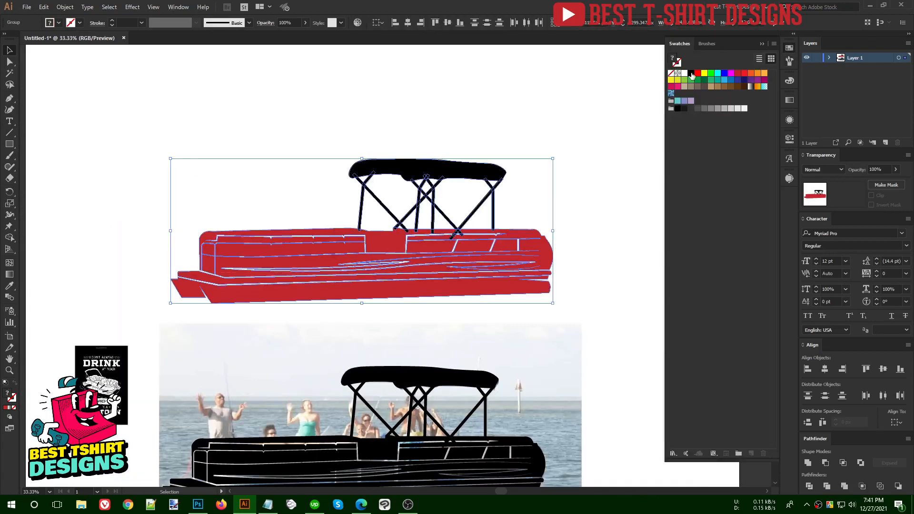
left_click(691, 73)
left_click(790, 49)
- Marquee-select every part of the boat and group it with Ctrl+G
left_click(621, 185)
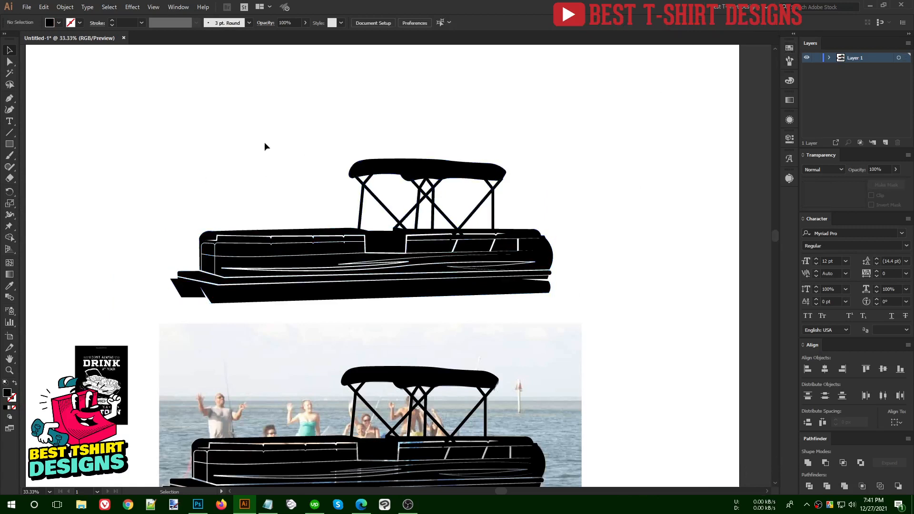
left_click_drag(122, 142, 617, 315)
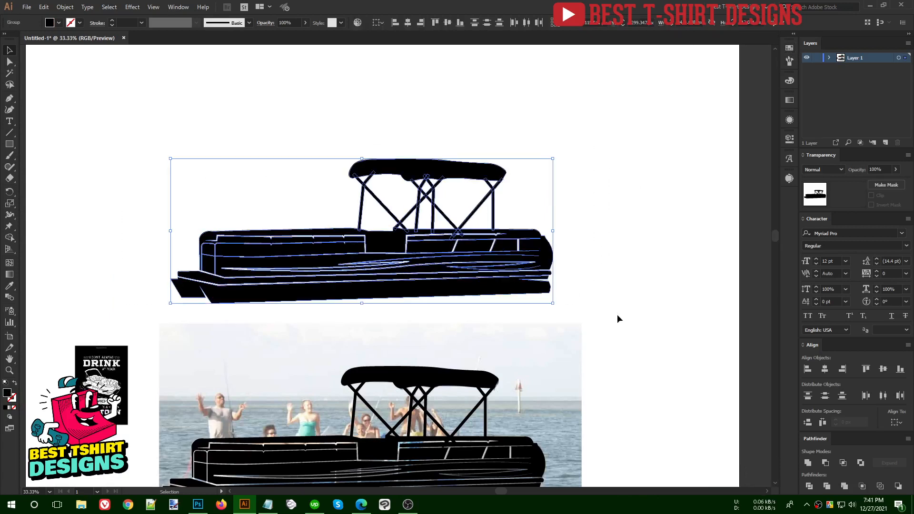
key("a")
key("ctrl+g")
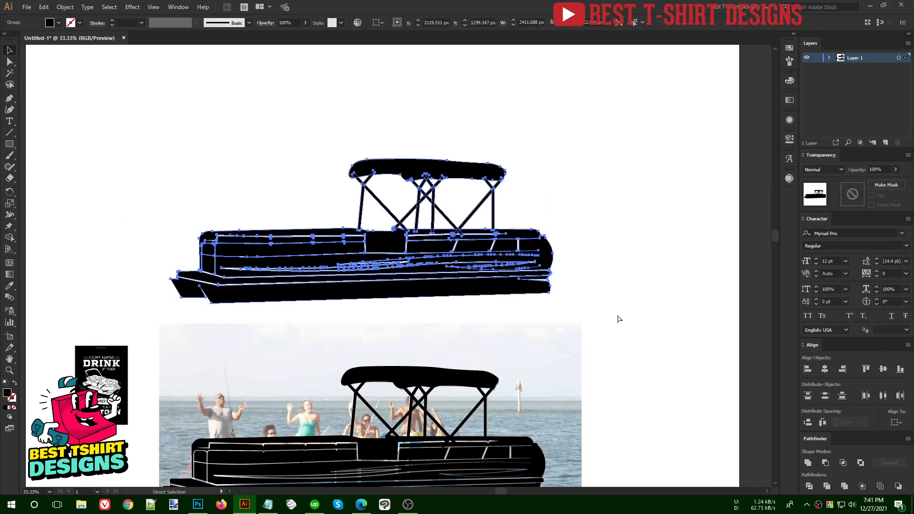
- Move the grouped black boat to the top of the page, then switch to the browser
scroll(423, 324, "down", 1)
left_click_drag(424, 277, 423, 174)
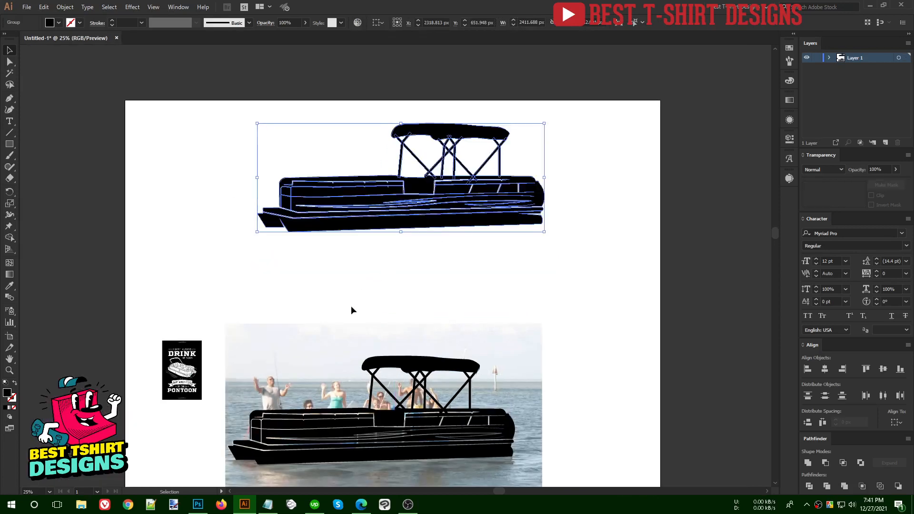
left_click(351, 312)
scroll(269, 395, "up", 3)
scroll(271, 387, "up", 1)
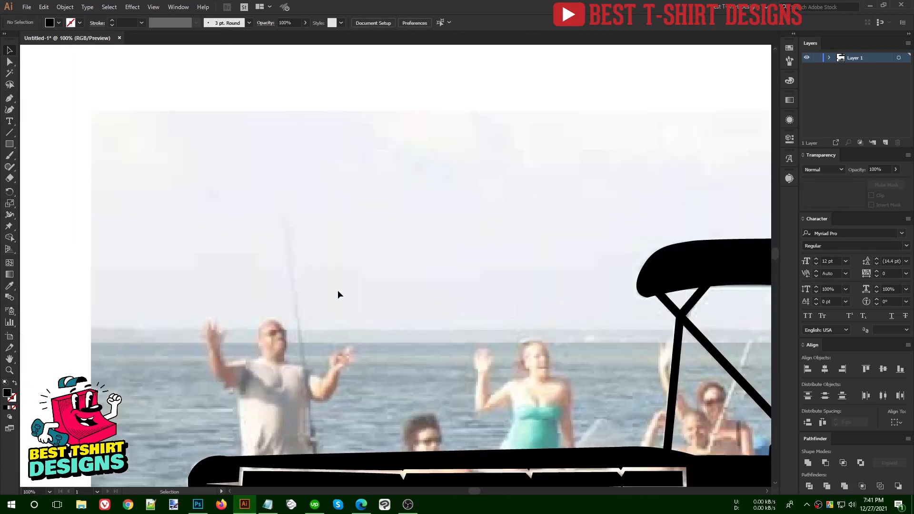
scroll(337, 289, "down", 1)
left_click(361, 505)
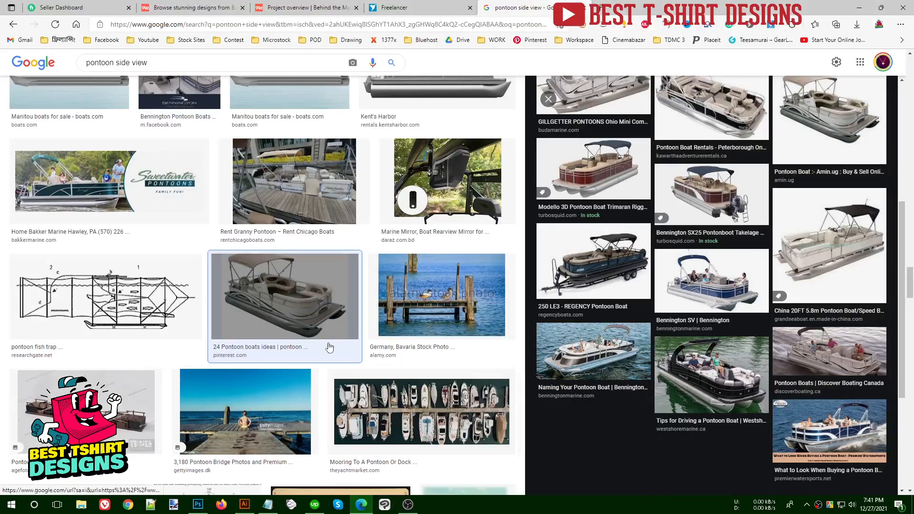
- Search Google Images for 'drinking silhouette' and scroll the results
left_click(318, 63)
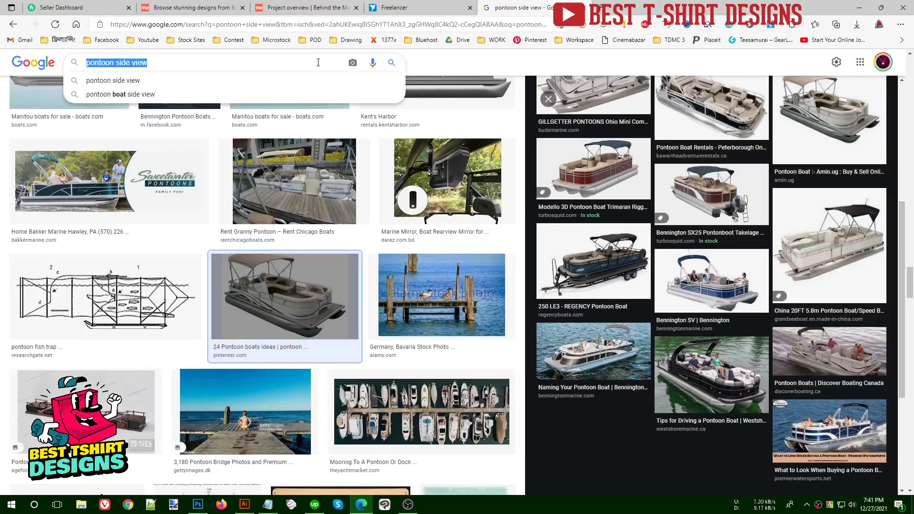
type("drinki")
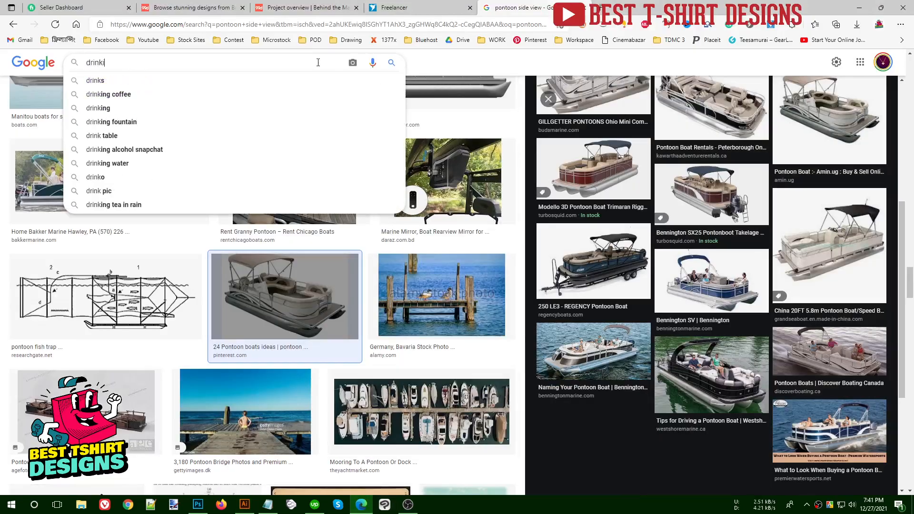
type("ng silhouette")
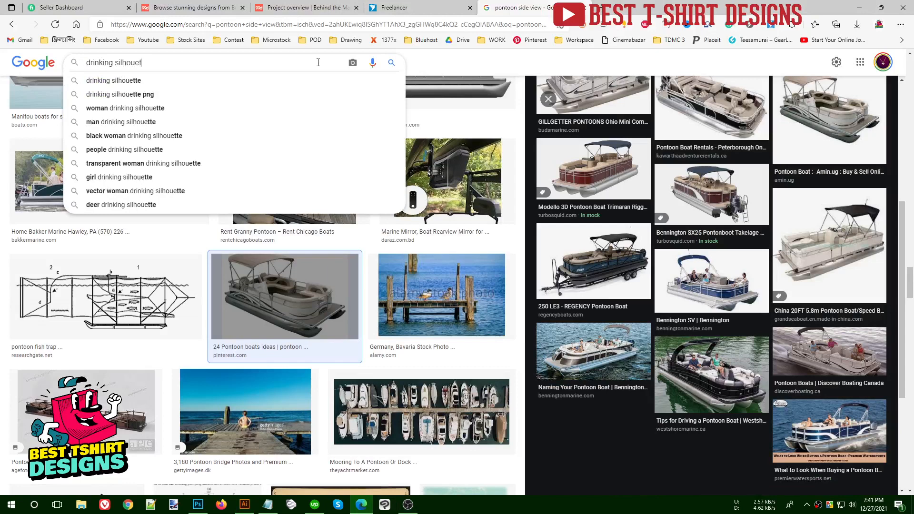
key("Return")
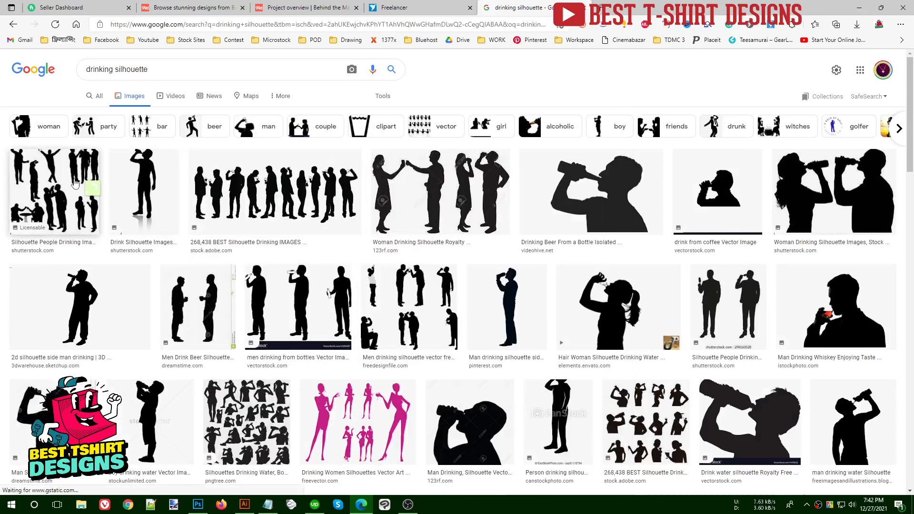
mouse_move(75, 183)
scroll(385, 258, "down", 3)
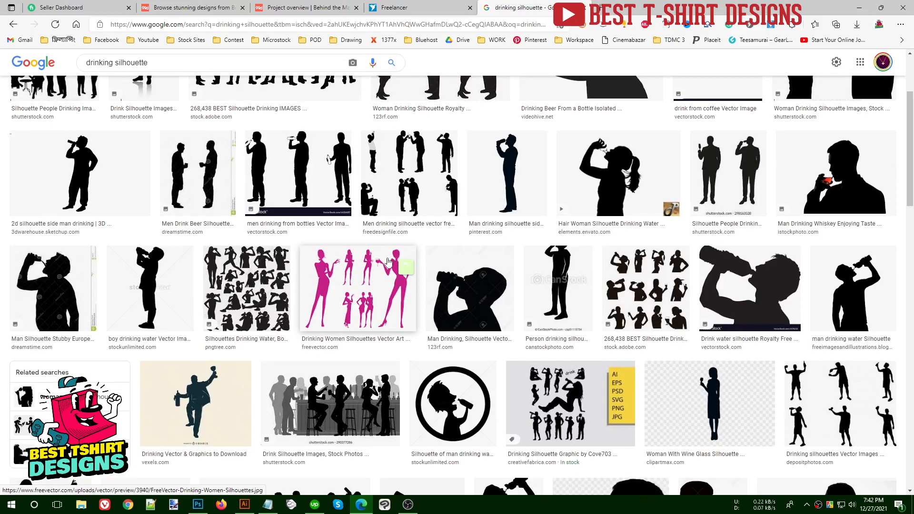
scroll(388, 261, "down", 1)
- Preview the Depositphotos drinking silhouettes set, then list the Stock Sites bookmarks in a new tab
left_click(847, 327)
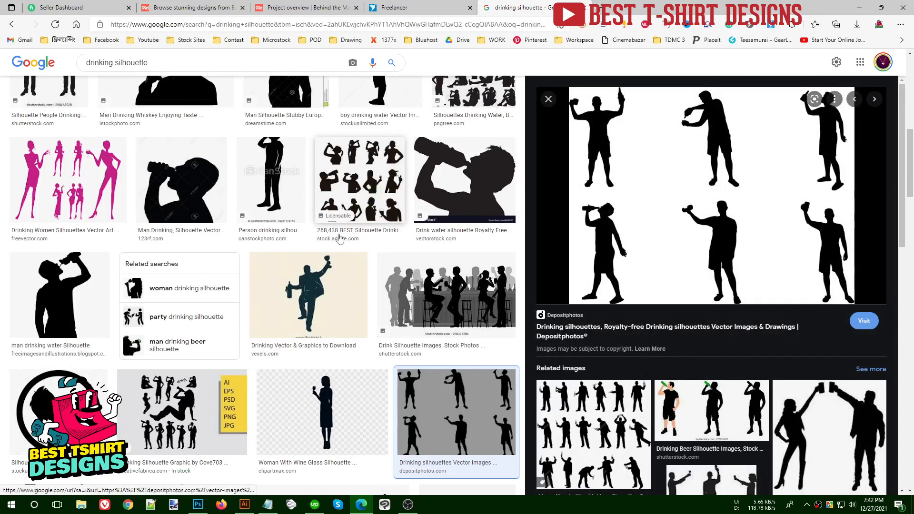
scroll(292, 311, "down", 4)
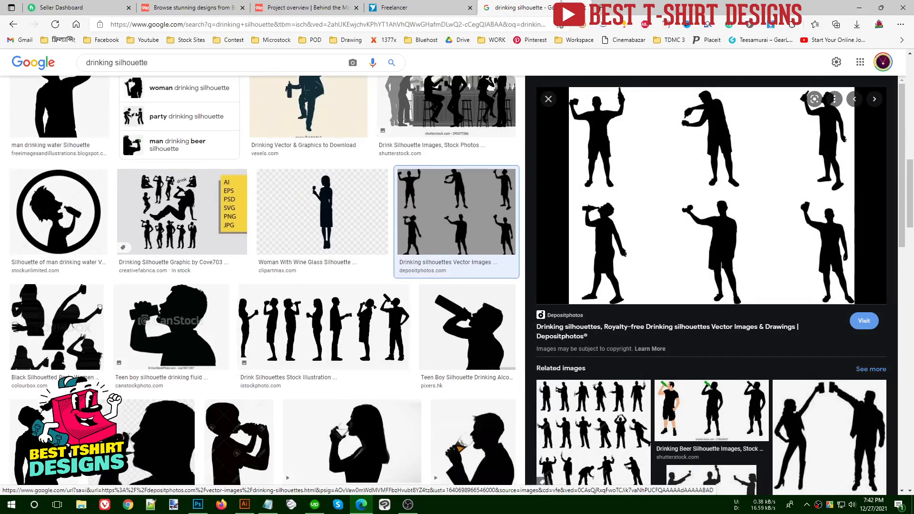
left_click(600, 7)
left_click(180, 41)
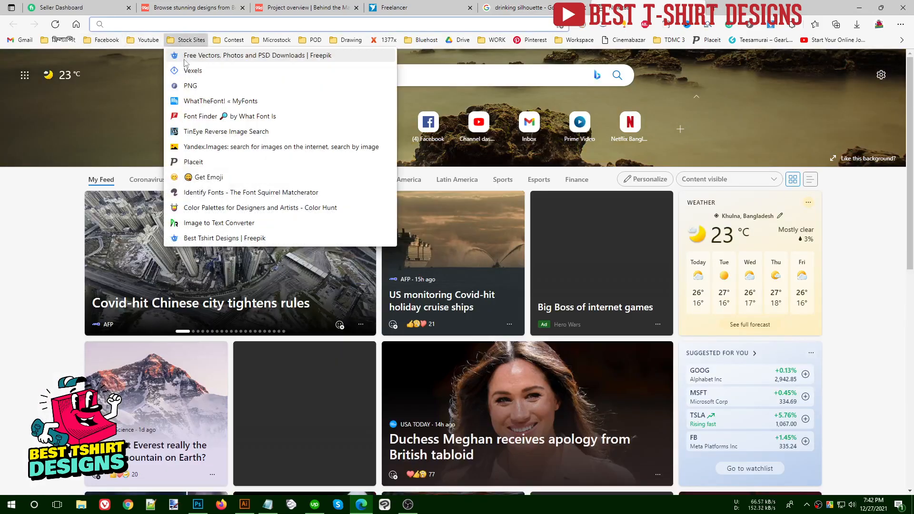
- Search Freepik for 'drinking silhouette' and limit the results to vectors
left_click(186, 62)
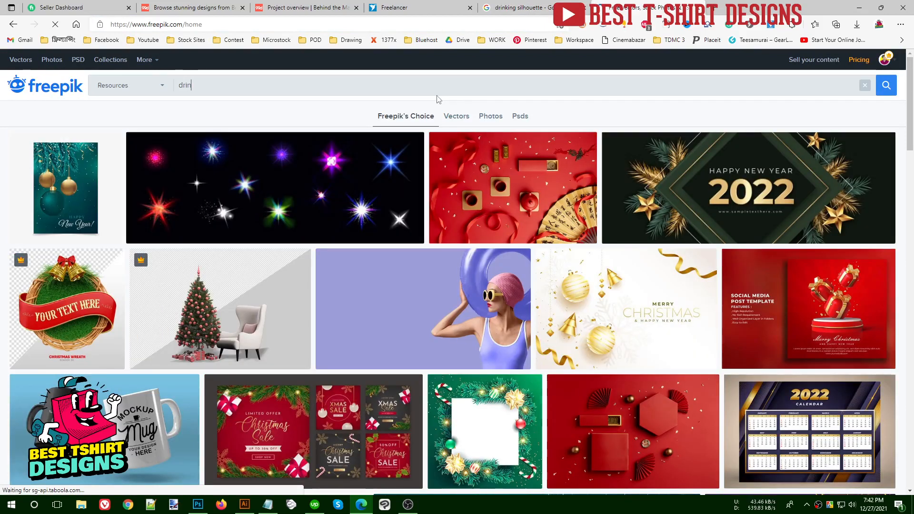
type("lhoue")
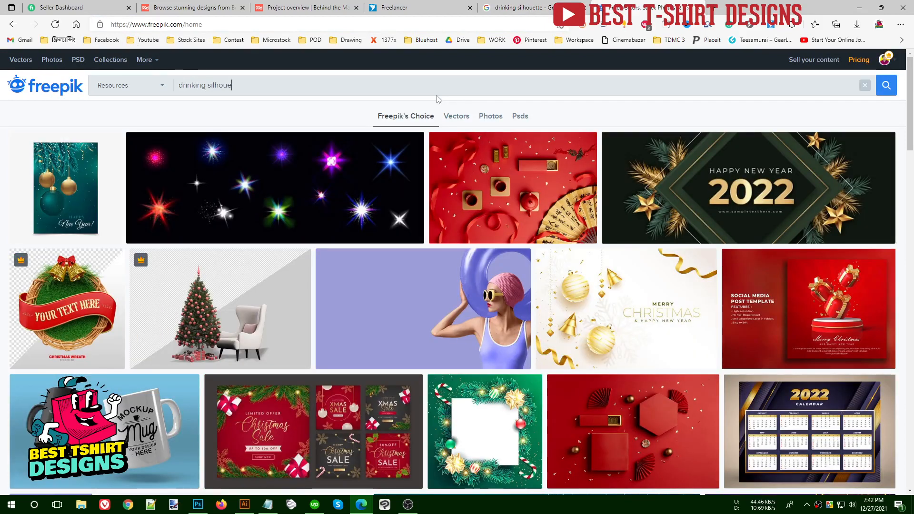
type("tte")
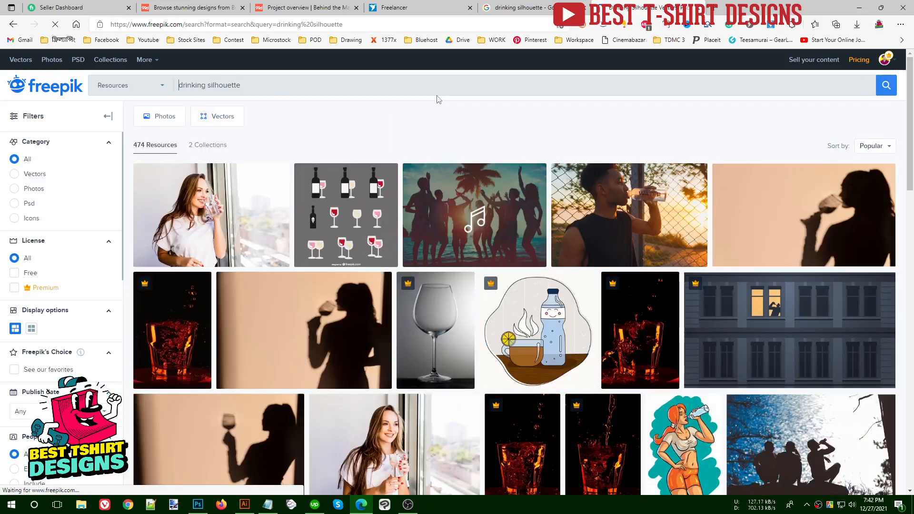
left_click(14, 175)
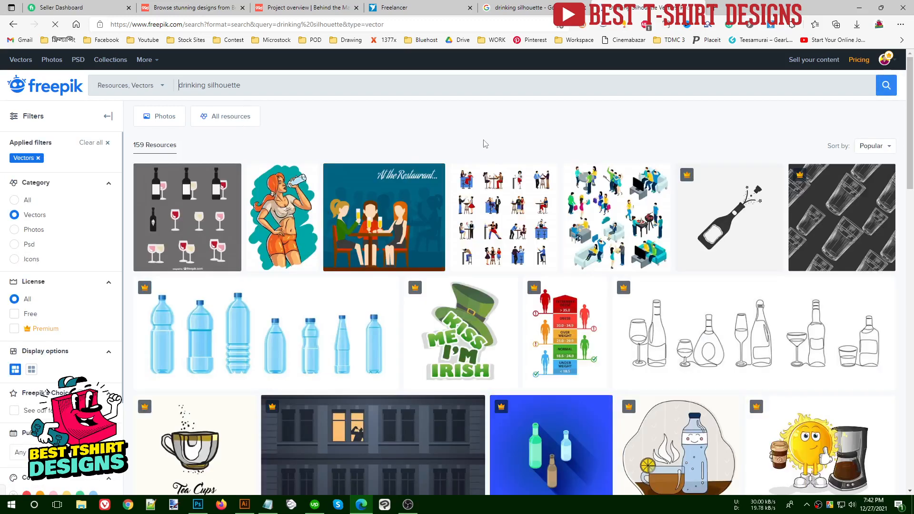
- Scroll through the first page of Freepik vector drinking silhouettes
scroll(485, 143, "down", 8)
scroll(481, 162, "down", 6)
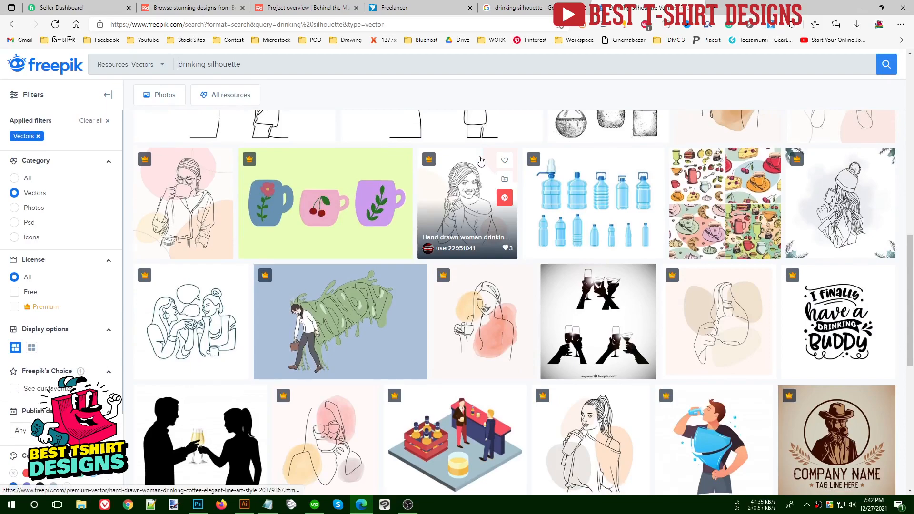
scroll(481, 161, "down", 5)
scroll(481, 161, "down", 3)
scroll(481, 162, "up", 5)
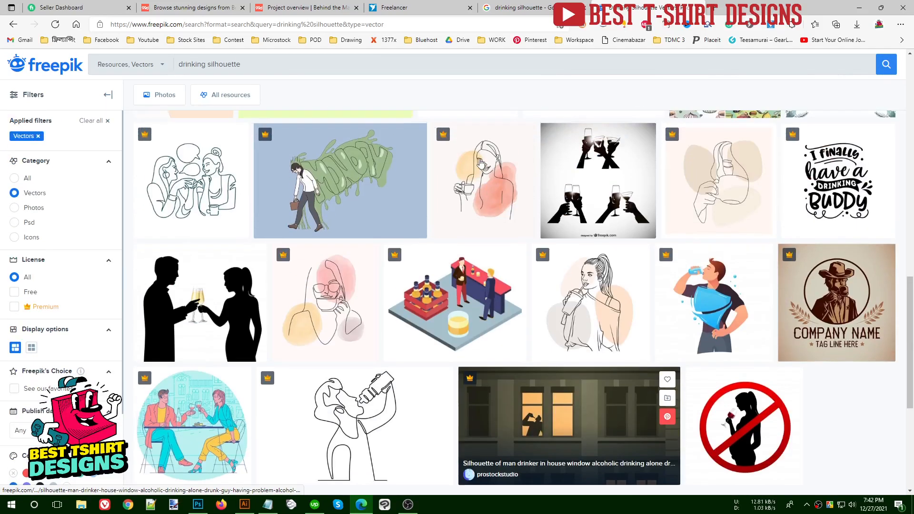
scroll(481, 162, "up", 10)
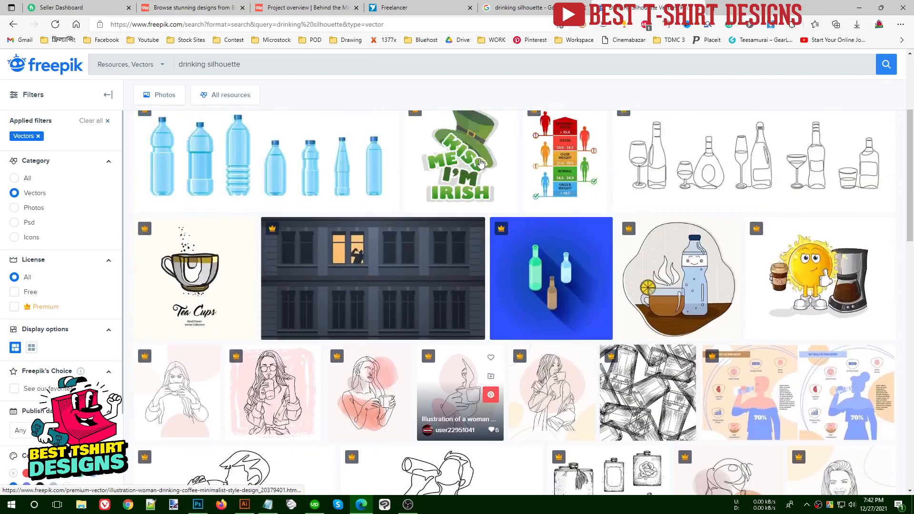
scroll(480, 163, "up", 4)
scroll(480, 166, "down", 12)
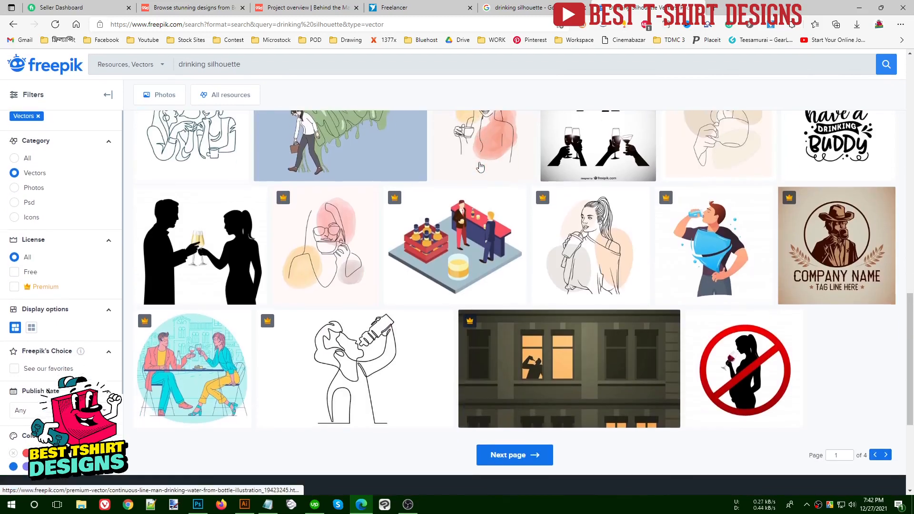
- Browse page 2 of the vector results, then return to the Google Images tab
left_click(524, 456)
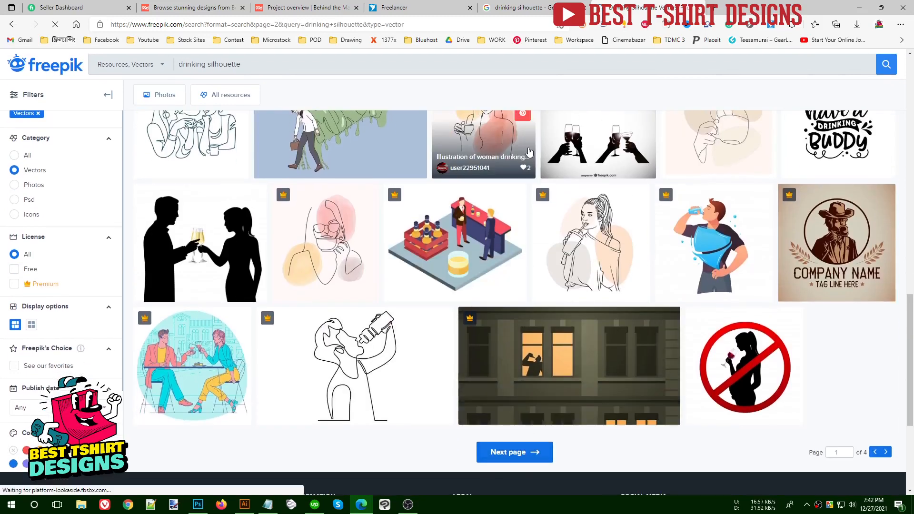
scroll(530, 152, "down", 4)
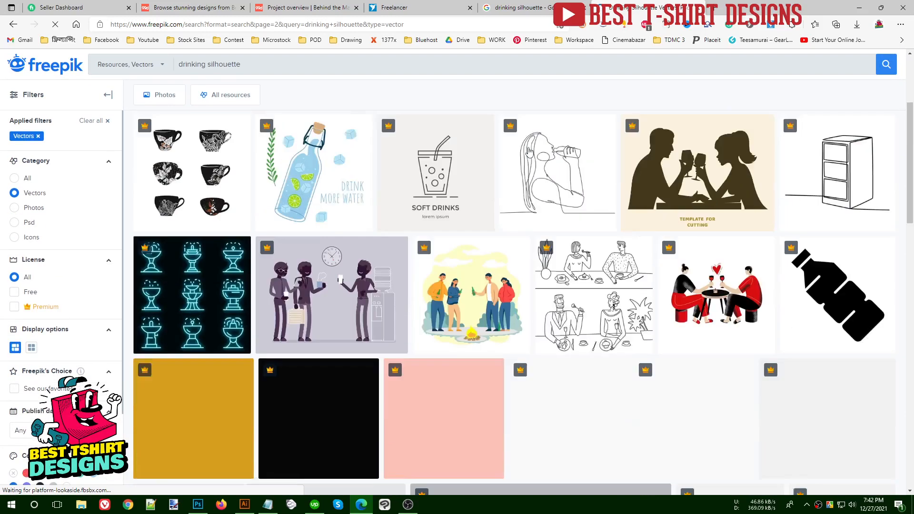
scroll(528, 151, "down", 6)
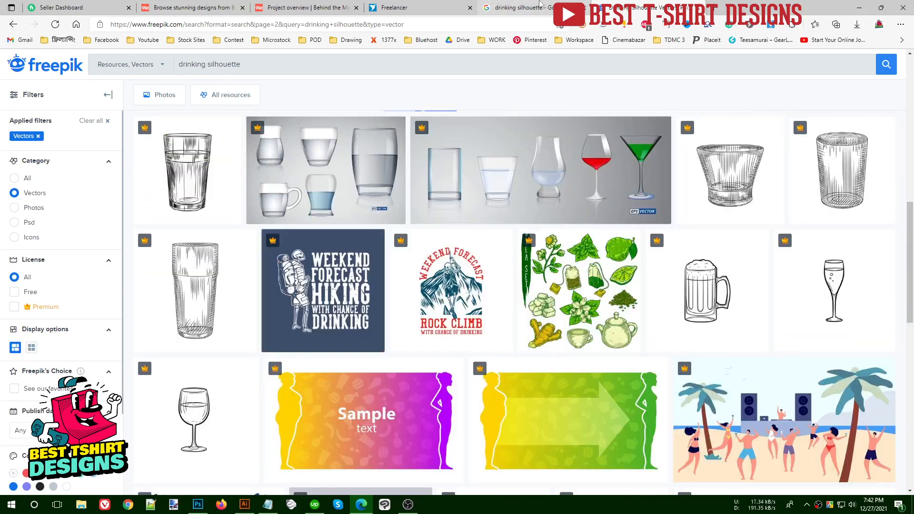
left_click(541, 3)
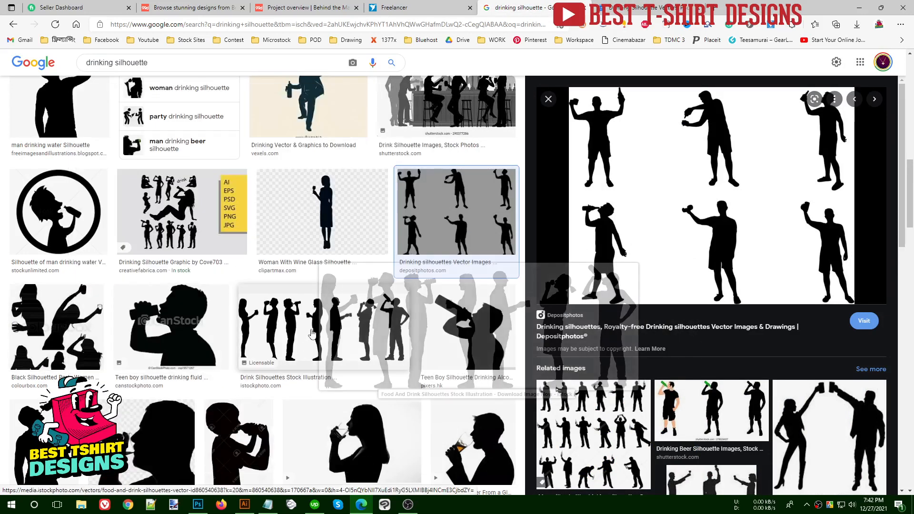
- Copy the six-men drinking silhouette picture from the preview and switch to Illustrator
mouse_move(312, 333)
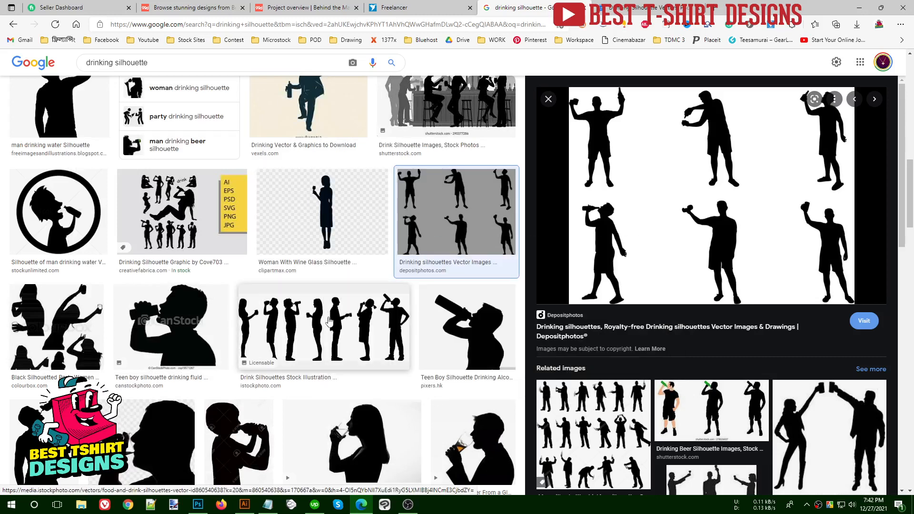
scroll(314, 295, "down", 5)
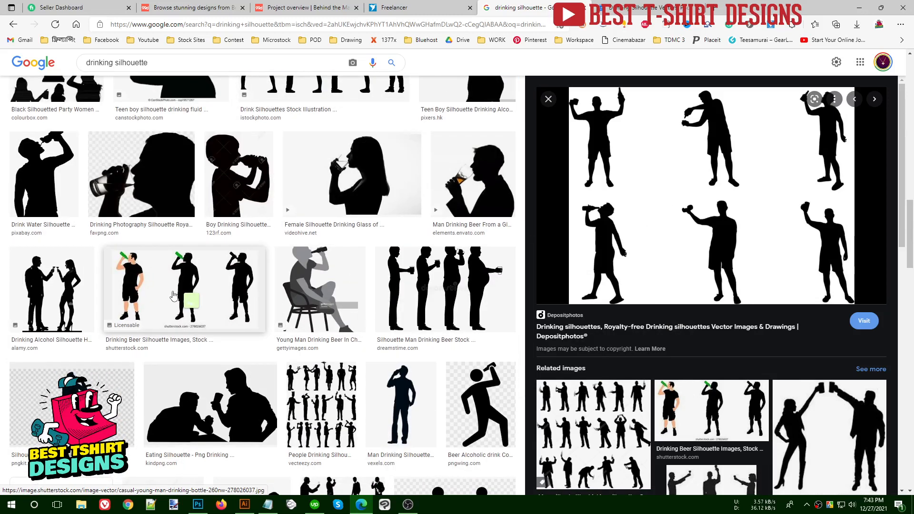
mouse_move(322, 414)
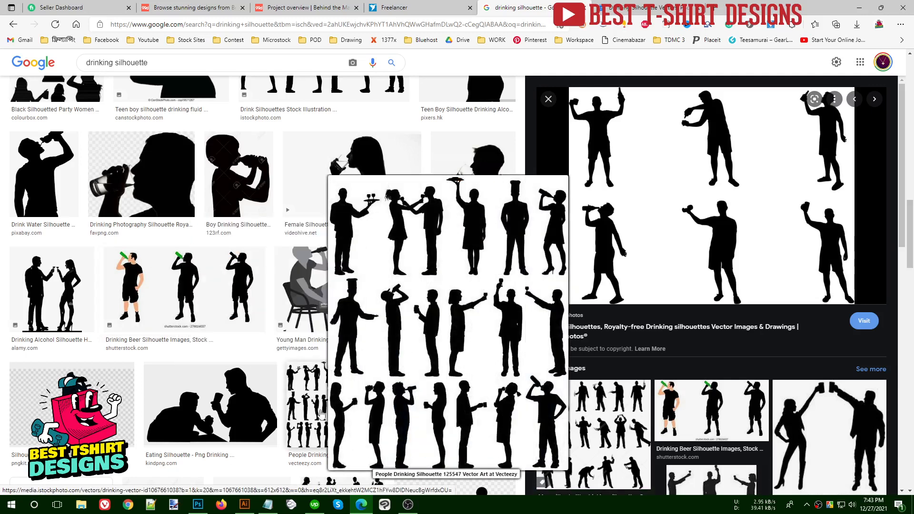
scroll(717, 287, "up", 2)
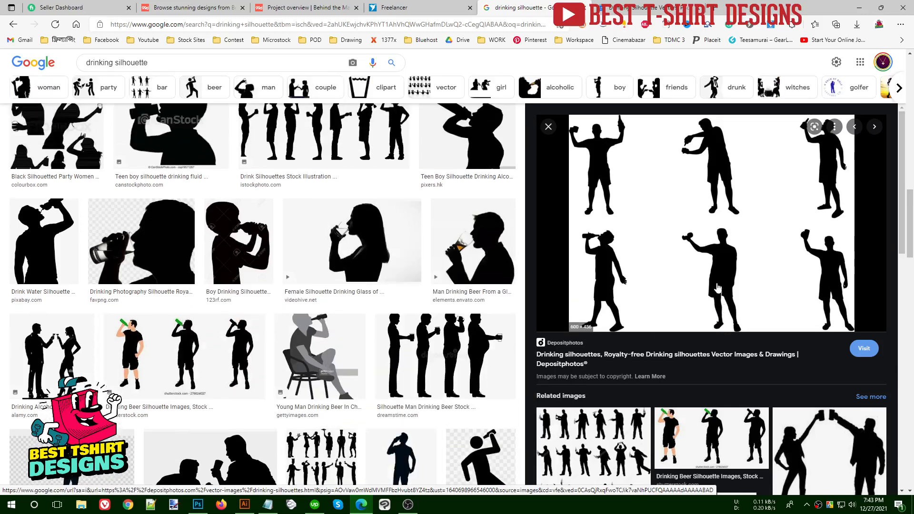
right_click(673, 189)
left_click(709, 320)
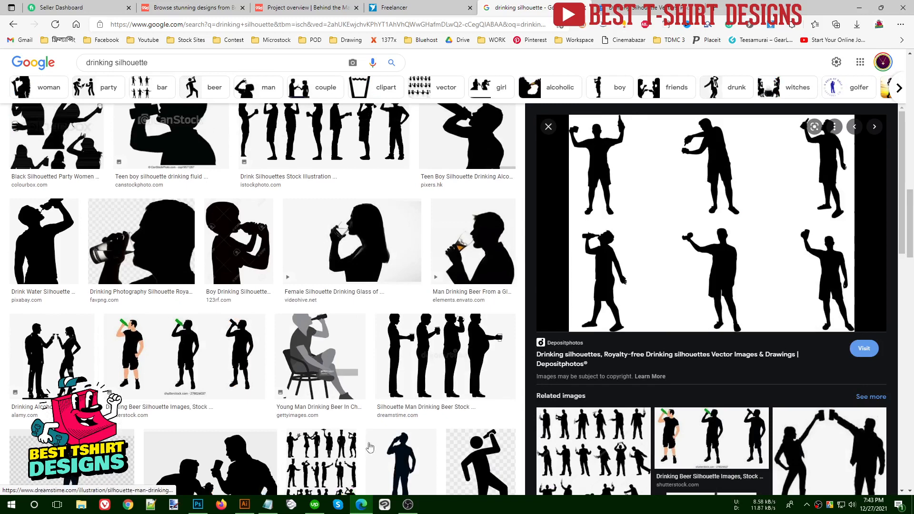
left_click(244, 505)
- Paste the six drinking silhouettes picture and place it at the upper left
key("ctrl+v")
key("ctrl+minus")
key("ctrl+minus")
key("ctrl+minus")
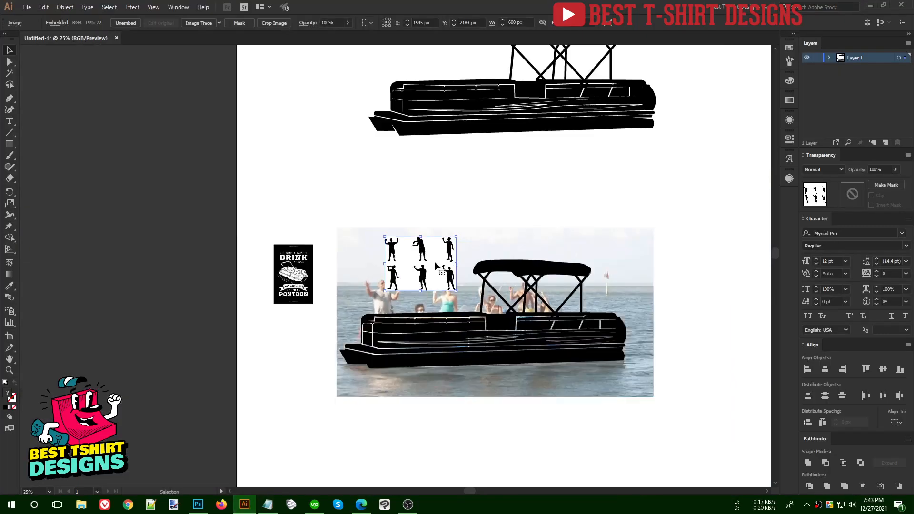
left_click_drag(435, 262, 325, 179)
- Shift the DRINK/PONTOON poster further left and clear the selection
left_click(371, 186)
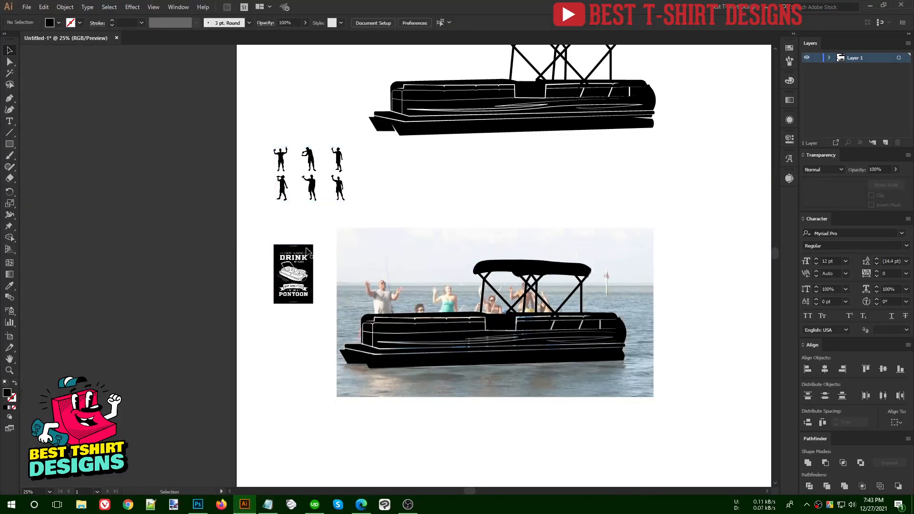
left_click_drag(292, 265, 220, 267)
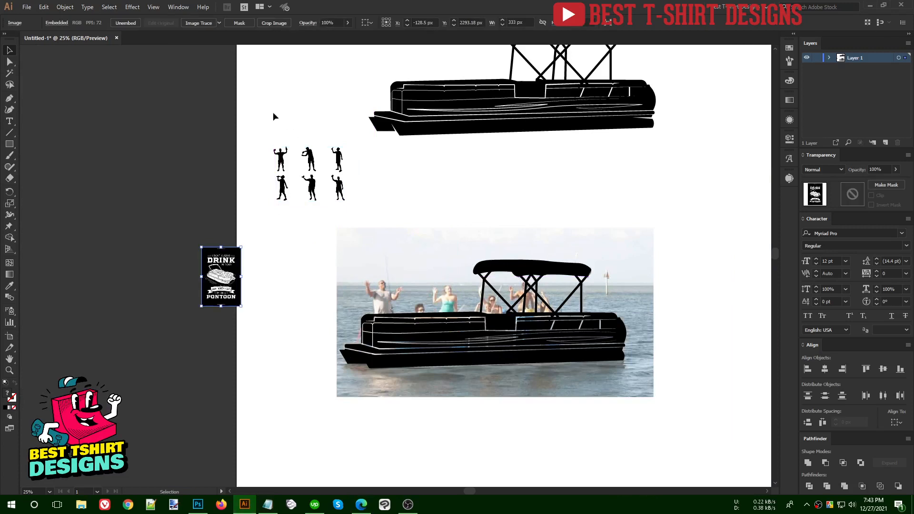
left_click(387, 194)
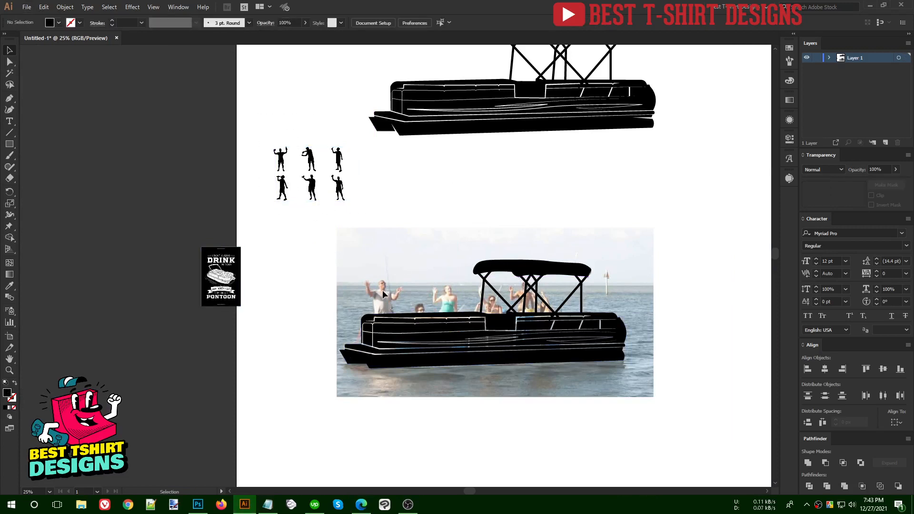
scroll(387, 301, "up", 5)
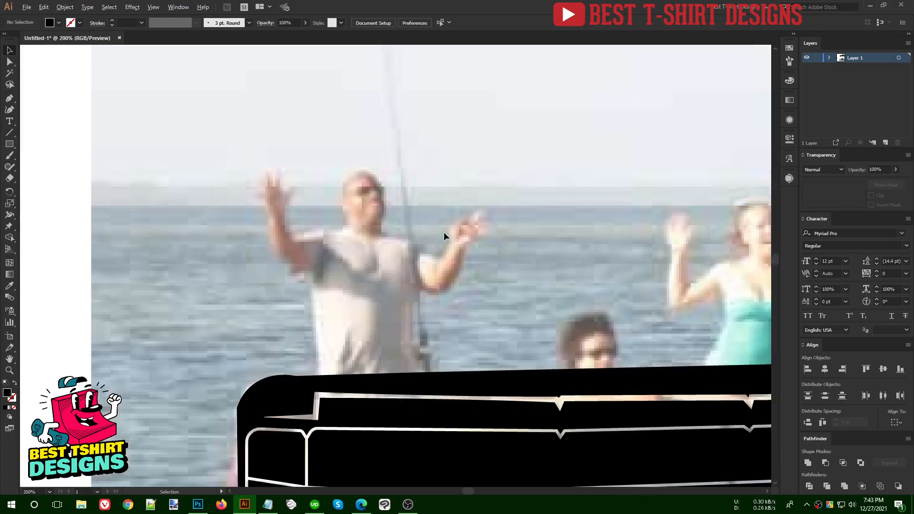
scroll(444, 232, "up", 1)
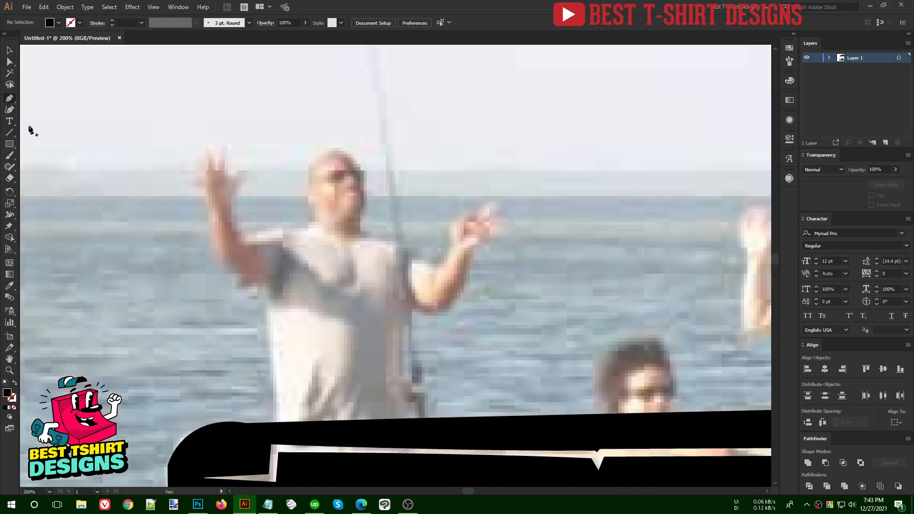
left_click(235, 275)
left_click_drag(211, 246, 240, 116)
key("ctrl+z")
scroll(203, 184, "up", 2)
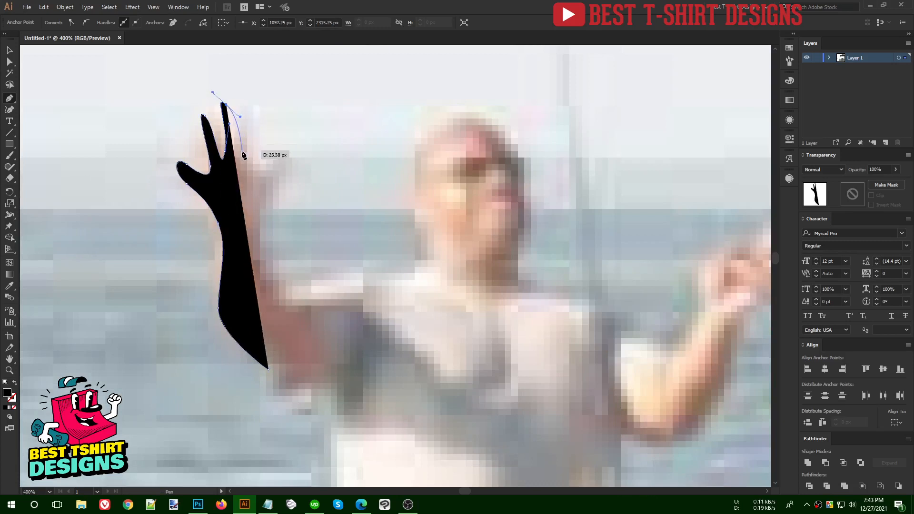
left_click_drag(243, 155, 289, 174)
left_click_drag(267, 203, 276, 179)
left_click_drag(215, 145, 215, 146)
left_click_drag(269, 227, 273, 235)
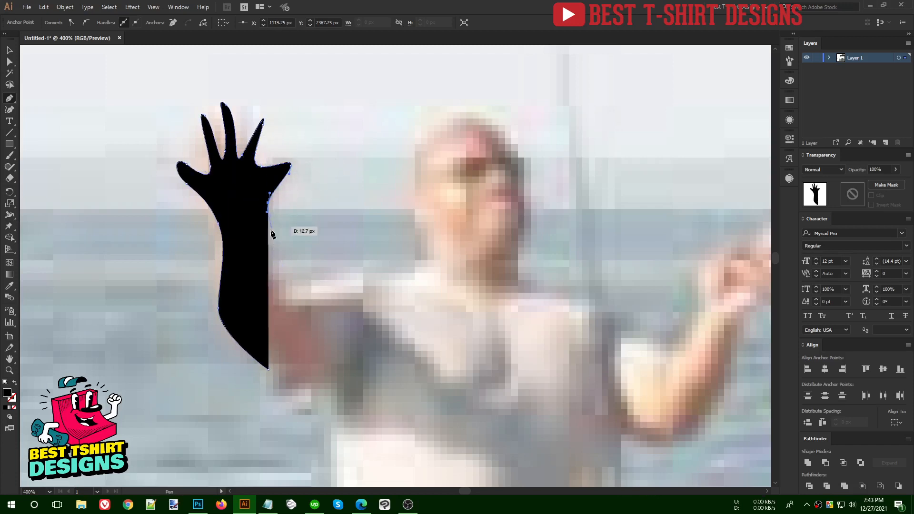
left_click_drag(273, 270, 293, 300)
left_click_drag(348, 281, 394, 284)
left_click_drag(414, 280, 413, 269)
left_click_drag(411, 205, 402, 176)
left_click_drag(423, 129, 466, 124)
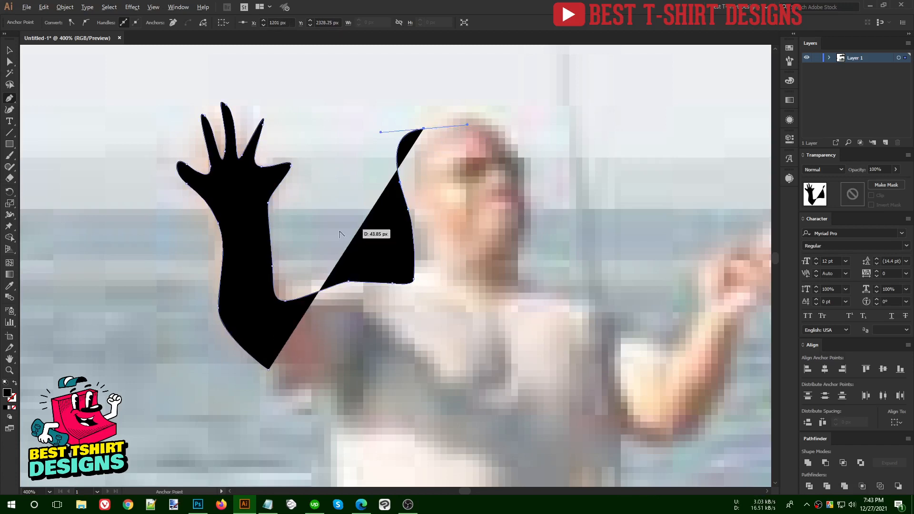
scroll(340, 232, "down", 3)
key("v")
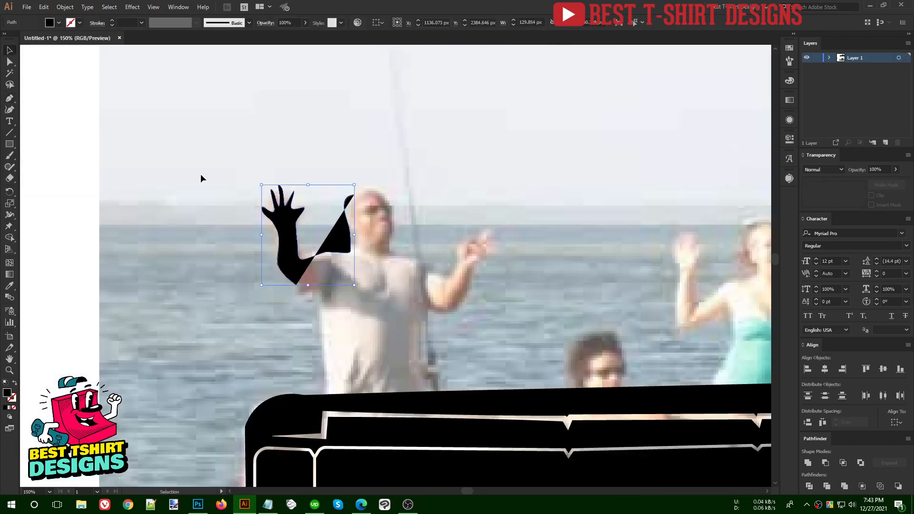
key("Delete")
scroll(225, 222, "down", 4)
scroll(225, 222, "up", 5)
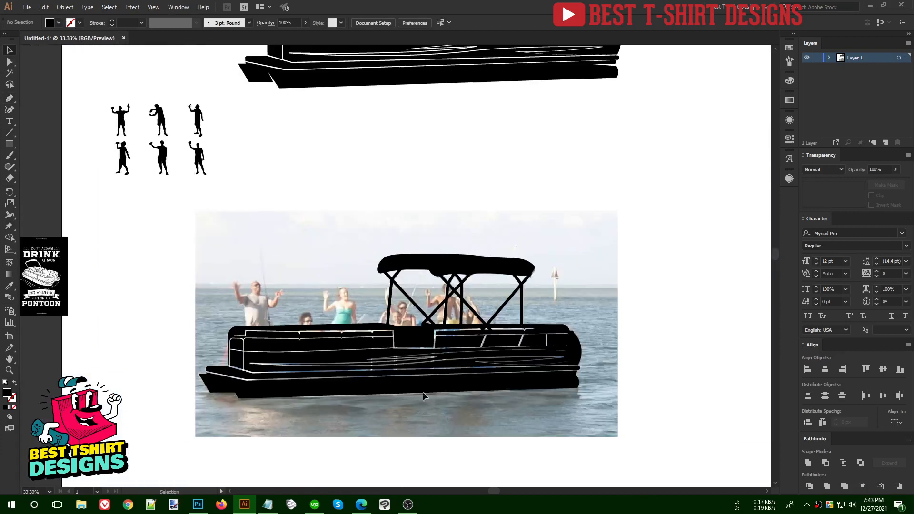
- Image-trace the silhouettes picture with the threshold lowered to 89
scroll(225, 298, "up", 2)
left_click(138, 270)
scroll(87, 245, "up", 4)
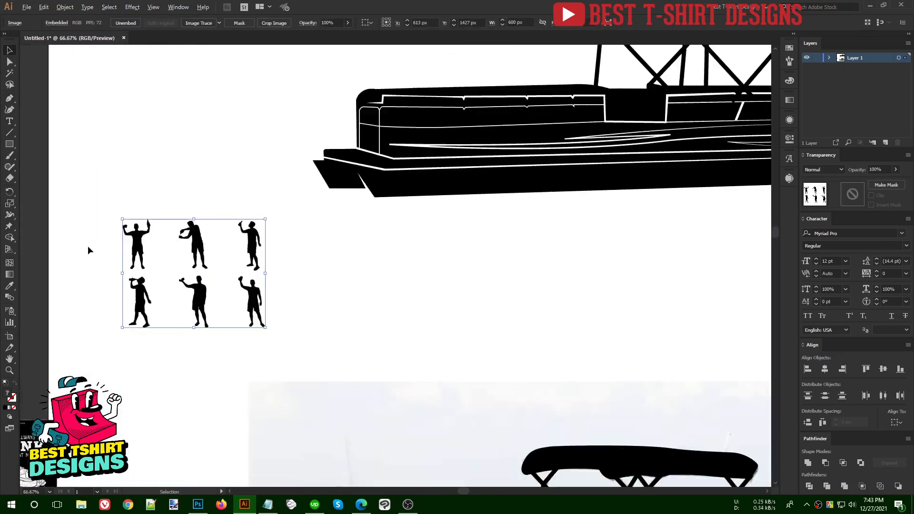
left_click(207, 22)
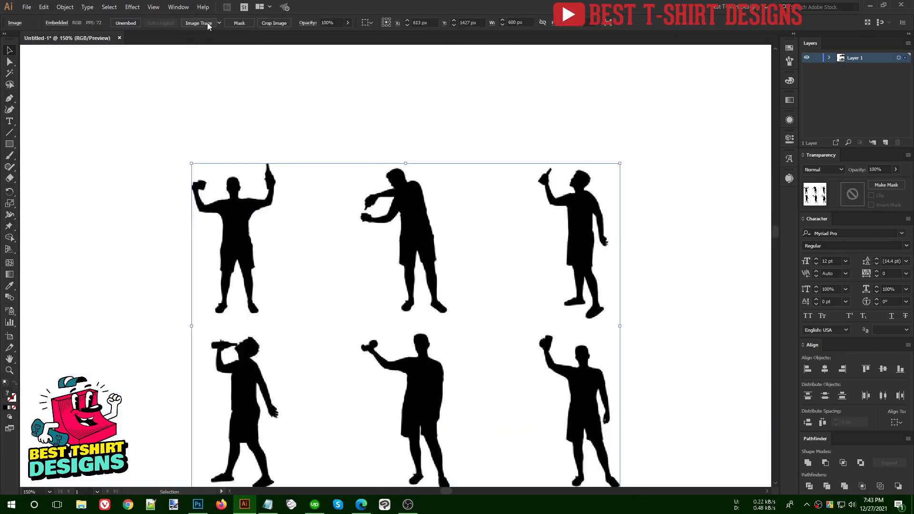
scroll(196, 81, "down", 1)
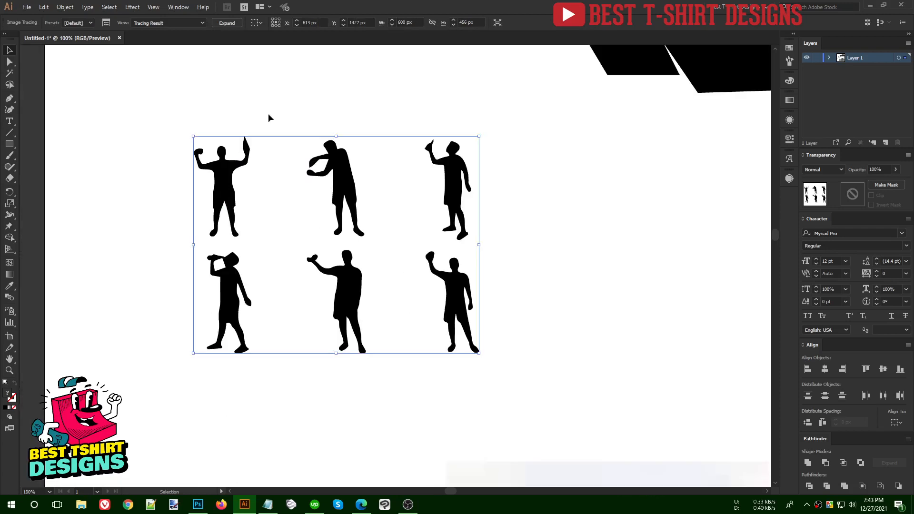
left_click(789, 179)
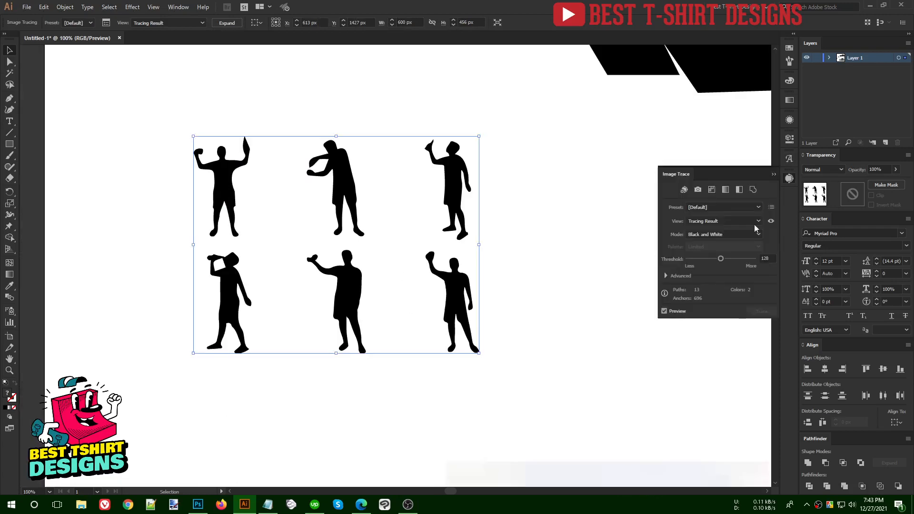
left_click(711, 259)
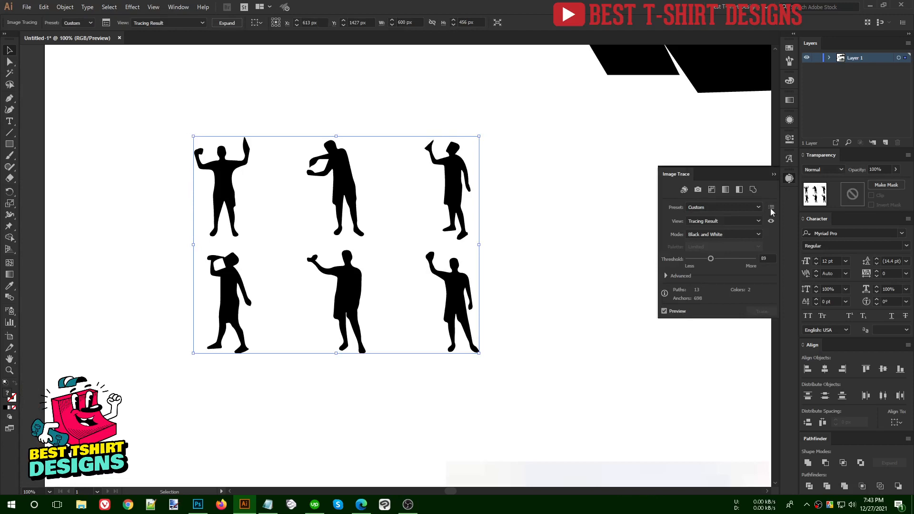
left_click(790, 177)
left_click(548, 282)
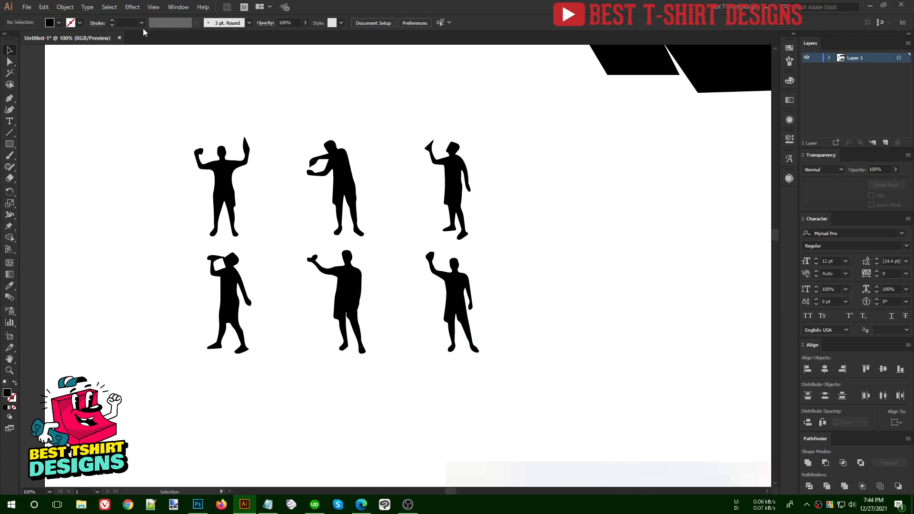
- Expand the trace and delete all white background areas, leaving black silhouettes
left_click(253, 187)
left_click(232, 24)
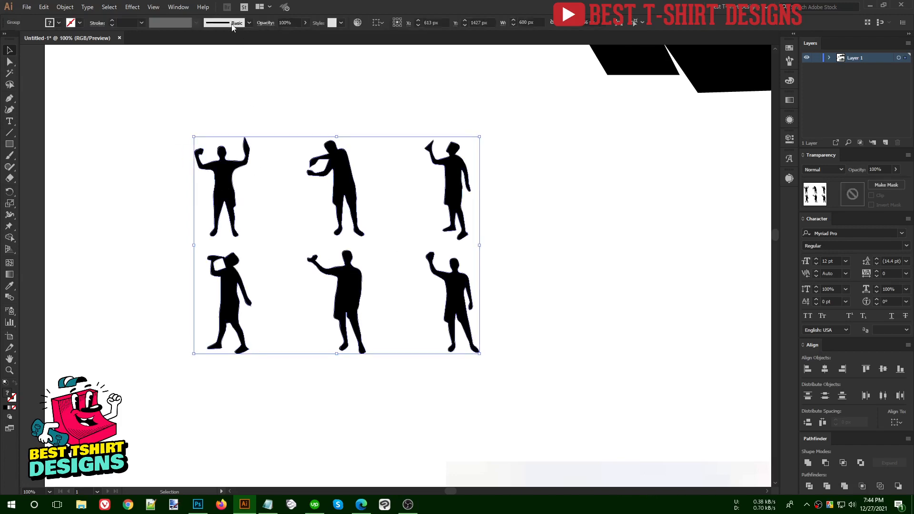
double_click(414, 245)
key("y")
left_click(413, 212)
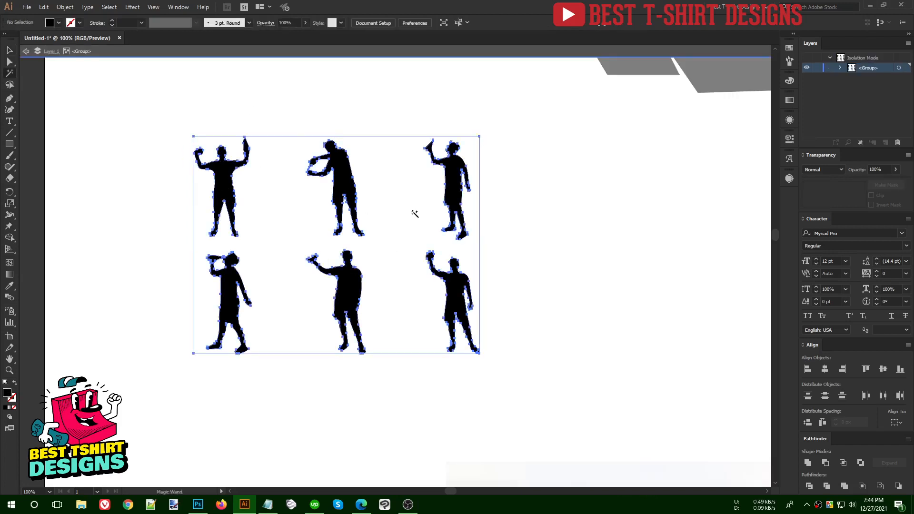
key("Delete")
double_click(412, 210)
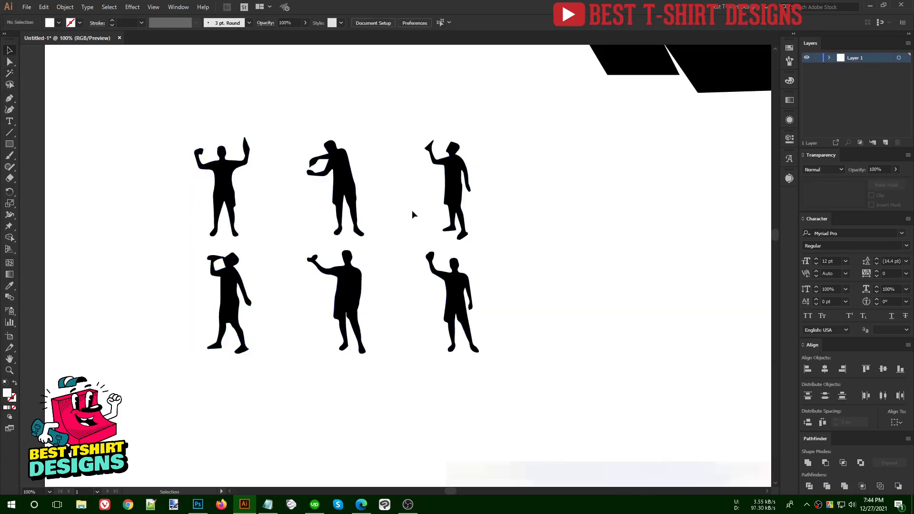
scroll(158, 216, "up", 2)
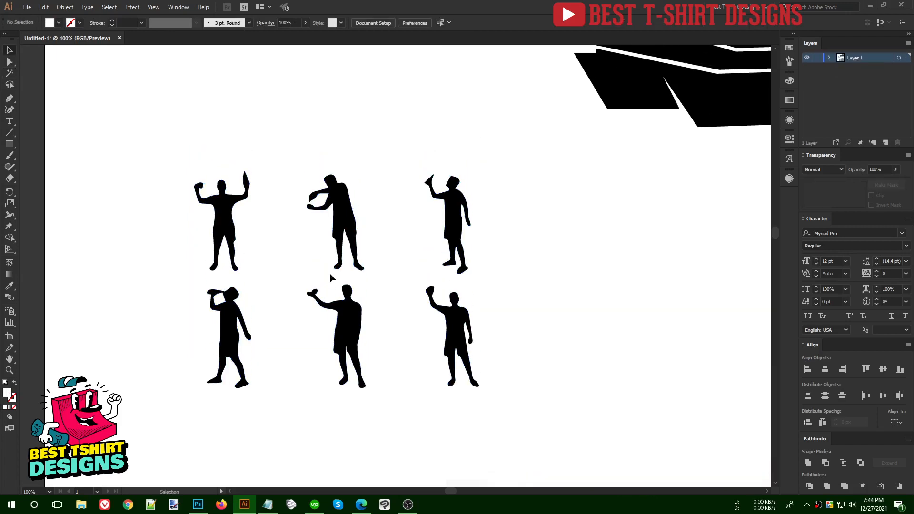
- Search Google Images for 'beer bottle silhouette' with the corrected spelling
left_click(362, 505)
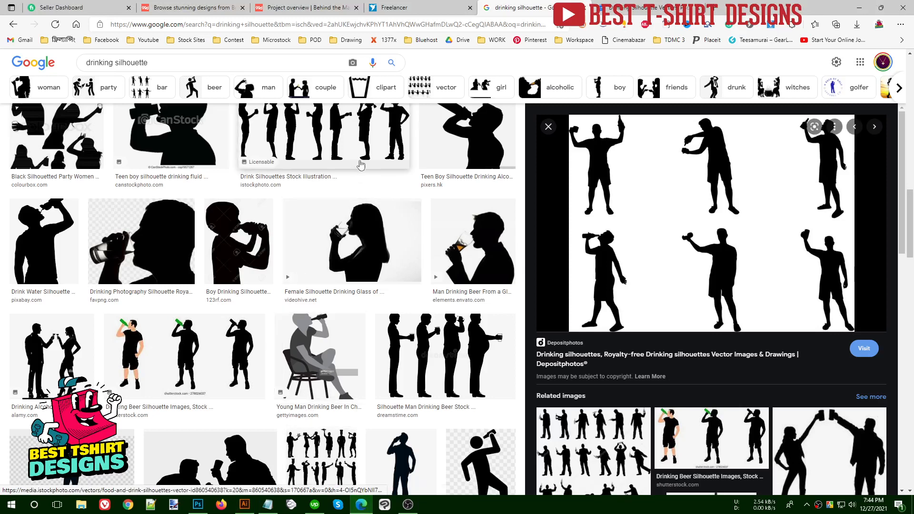
left_click(638, 7)
left_click(469, 21)
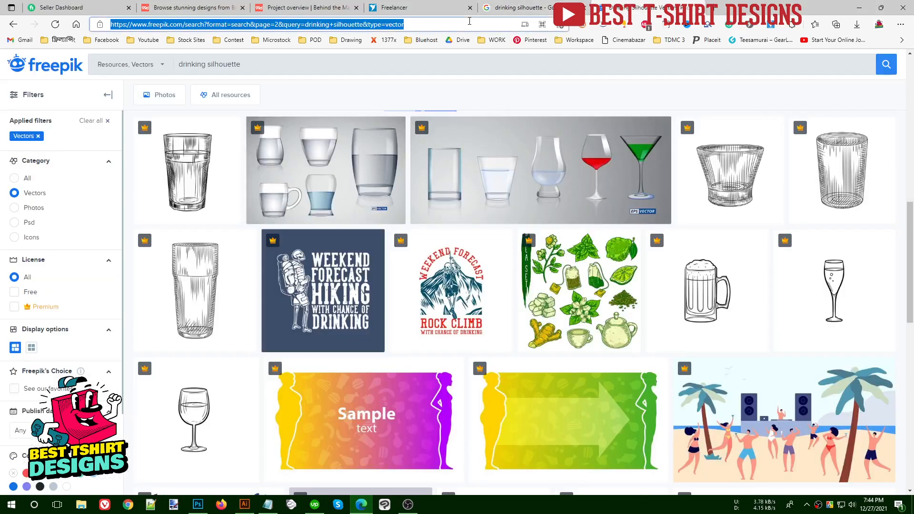
type("beer bott")
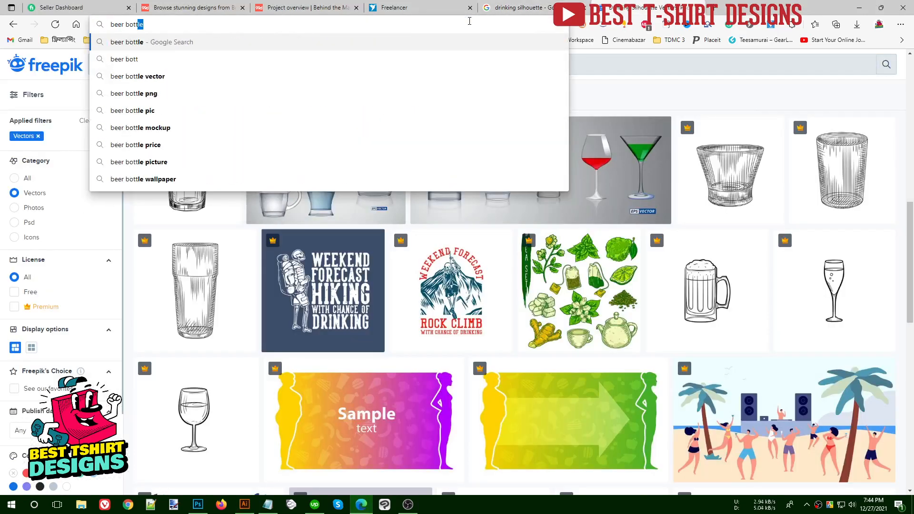
type("le sihoue")
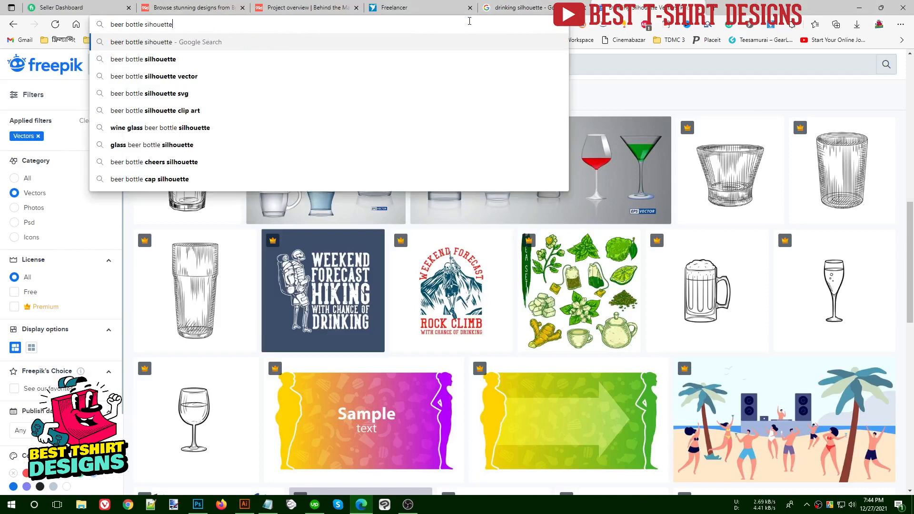
type("tte")
key("Return")
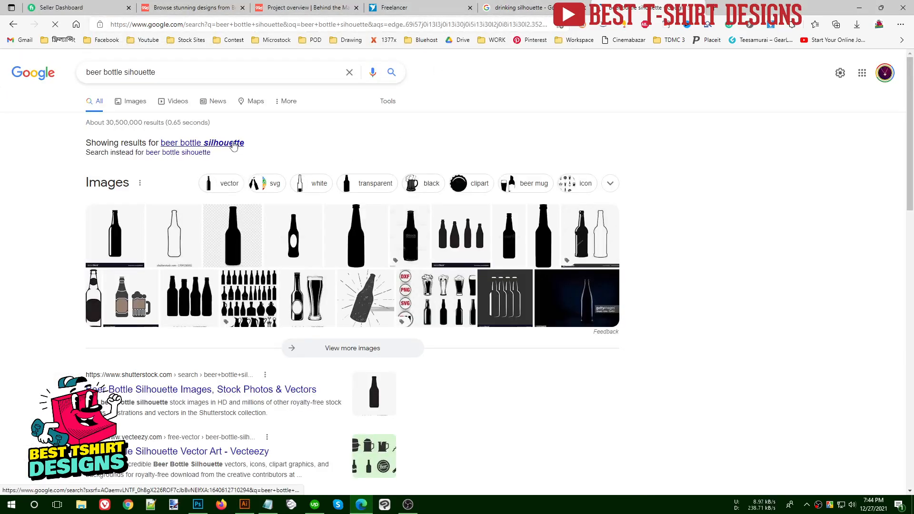
left_click(234, 146)
left_click(128, 103)
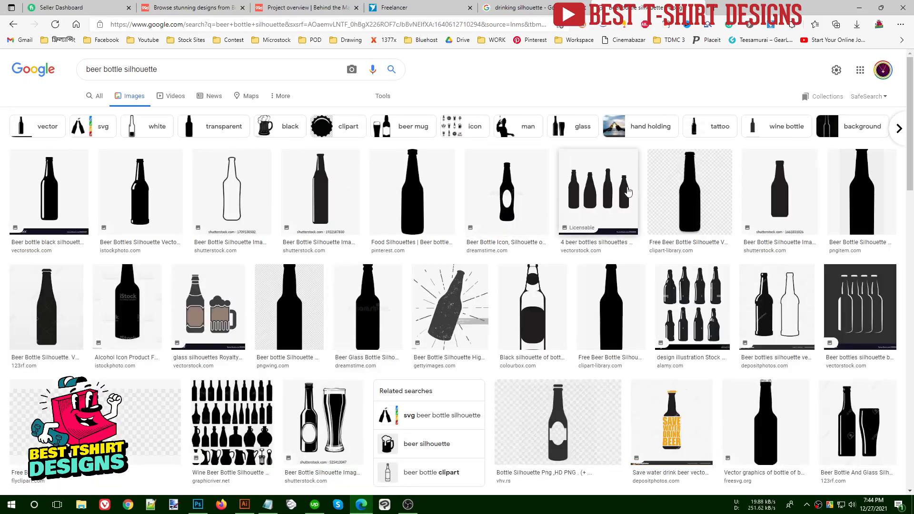
- Browse bottle silhouettes and copy the 123rf bottle-and-glass image
scroll(533, 295, "down", 4)
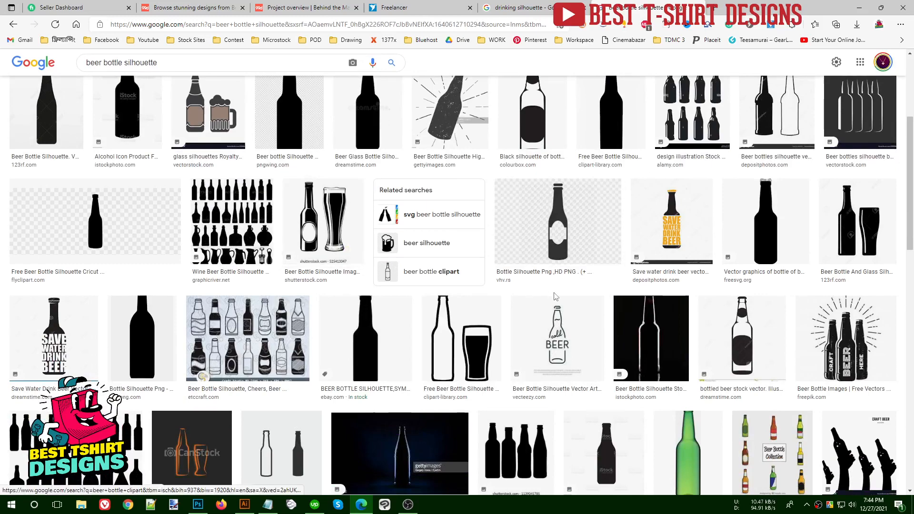
scroll(560, 296, "down", 5)
scroll(560, 296, "down", 5)
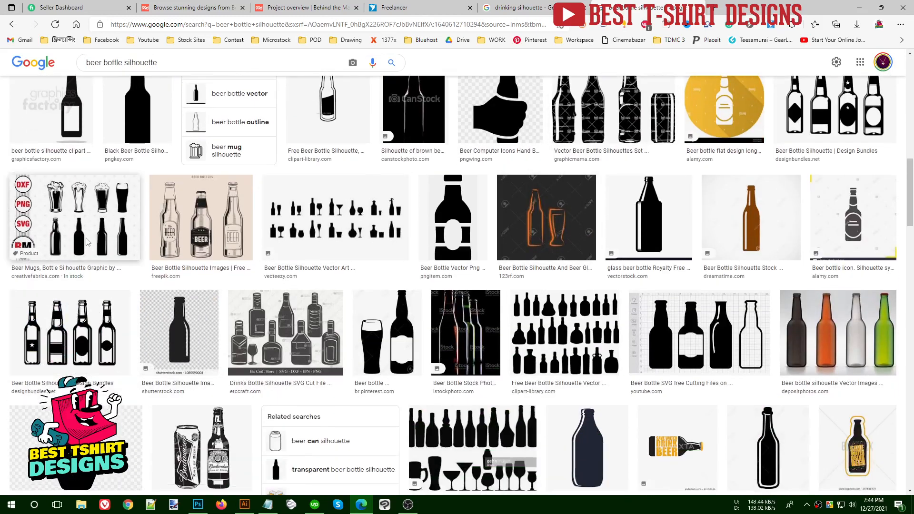
left_click(87, 243)
left_click(755, 402)
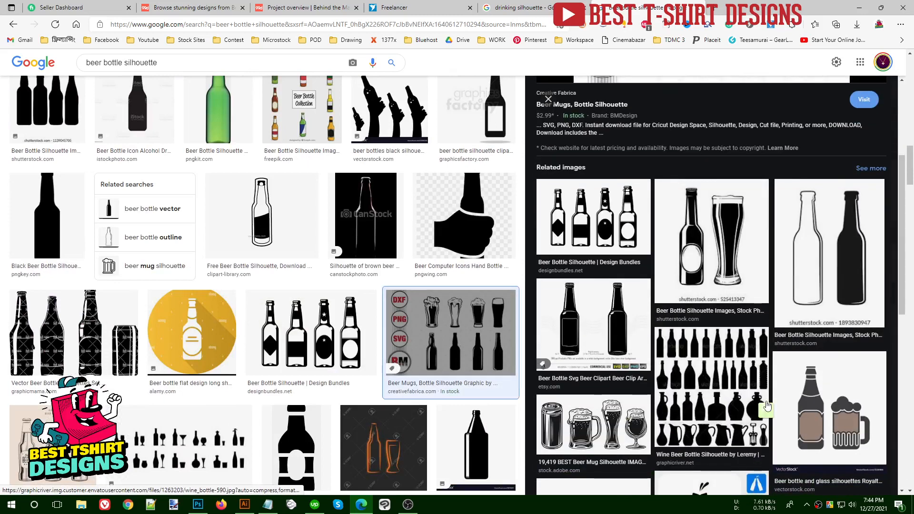
scroll(716, 243, "down", 4)
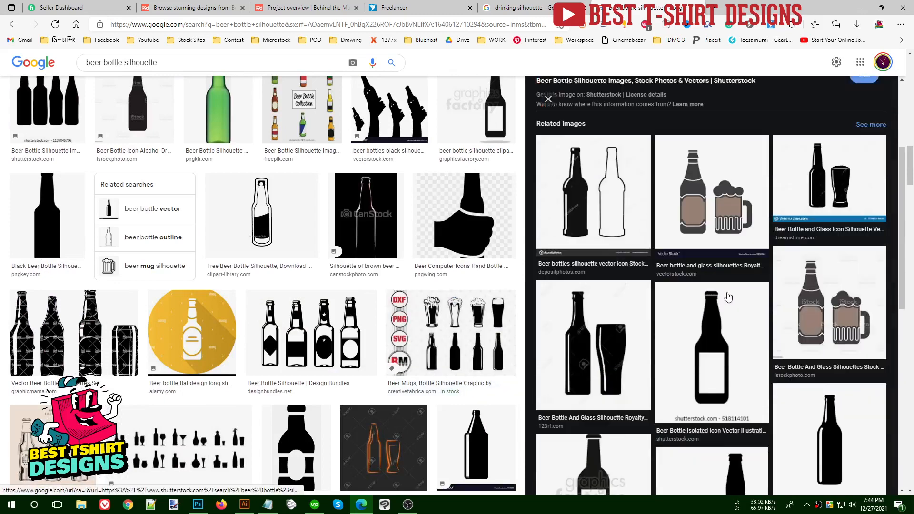
left_click(599, 330)
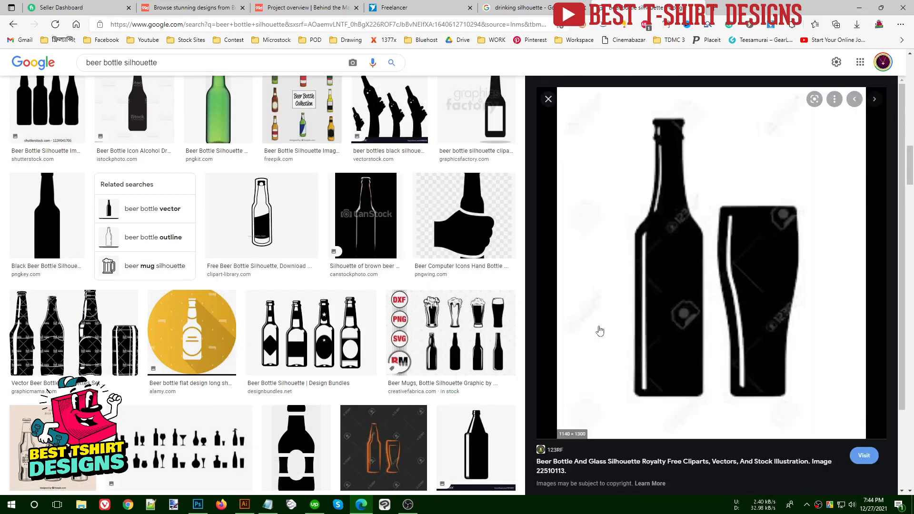
right_click(665, 279)
left_click(700, 321)
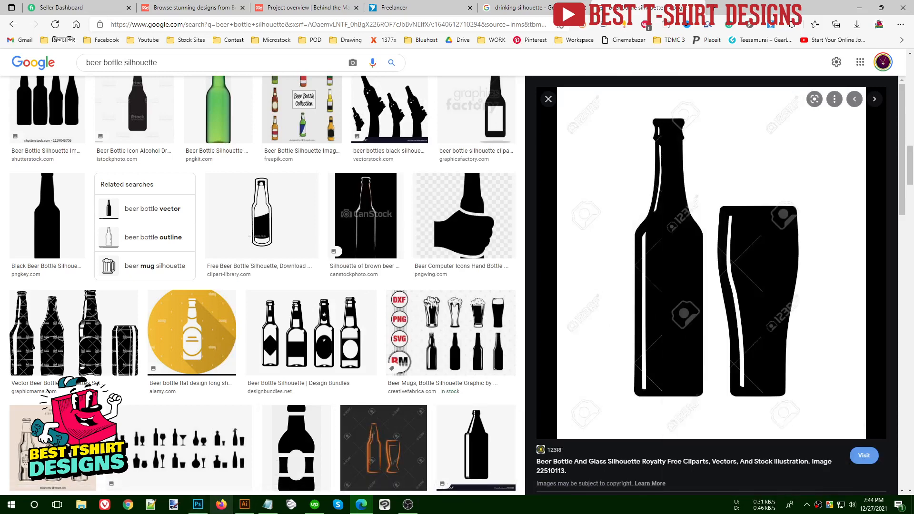
- Paste the bottle-and-glass image beside the figures and trace it with the Silhouettes preset
left_click(245, 505)
key("ctrl+v")
key("ctrl+minus")
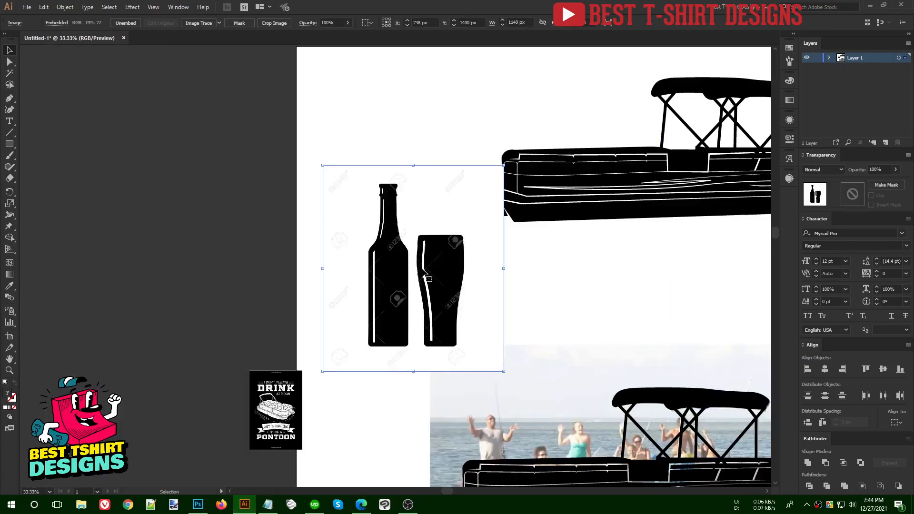
left_click_drag(428, 275, 547, 303)
left_click(219, 23)
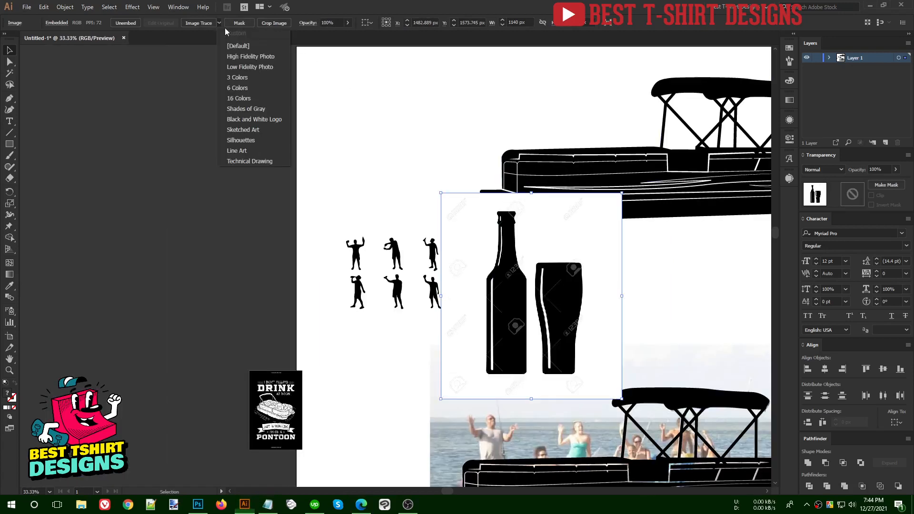
left_click(241, 141)
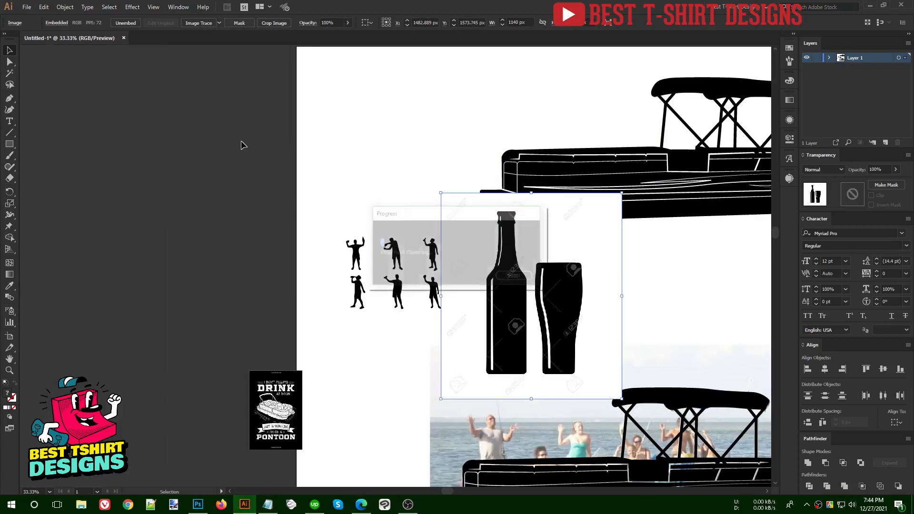
- Expand the traced bottle-and-glass into vector shapes, shrink it, and ungroup the bottle and glass
left_click(226, 23)
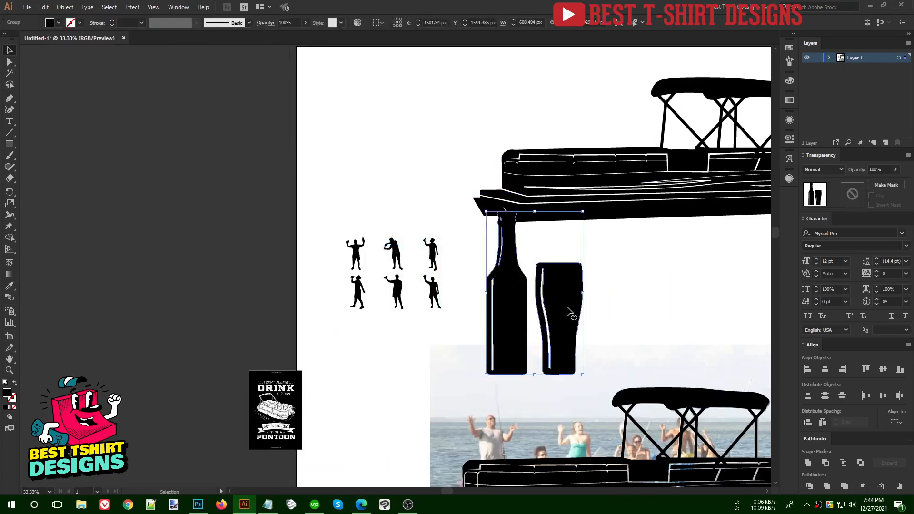
left_click_drag(582, 294, 632, 290)
scroll(511, 305, "up", 4)
right_click(480, 283)
left_click(528, 362)
- Spread the glass and bottle apart and merge each one's white highlight into solid black
left_click(528, 334)
left_click_drag(383, 291, 415, 290)
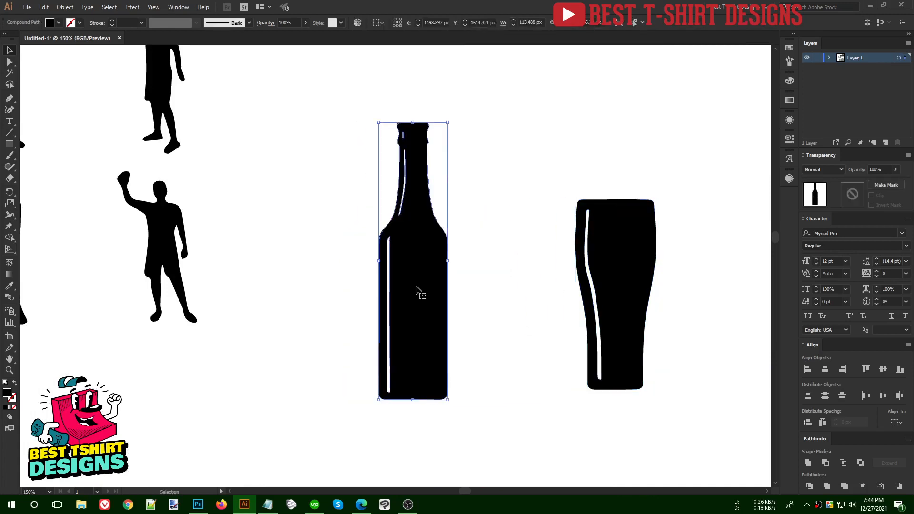
left_click(809, 463)
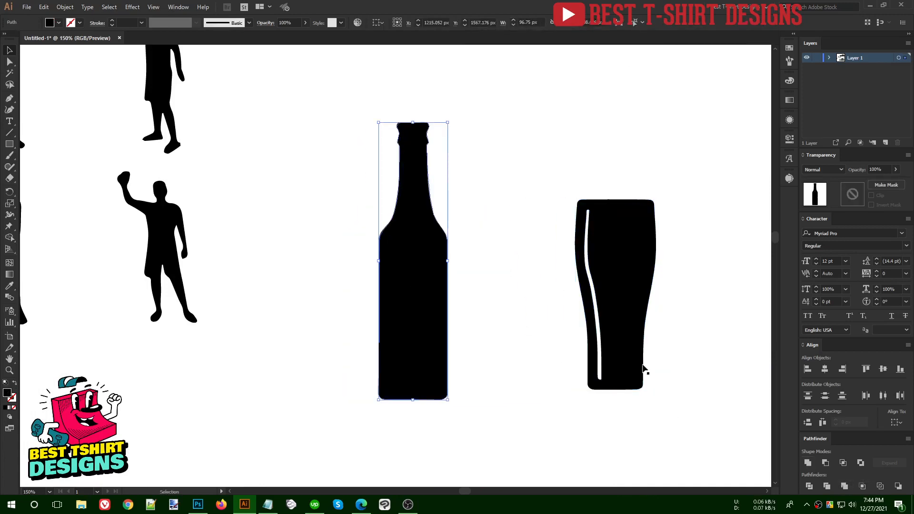
left_click(603, 320)
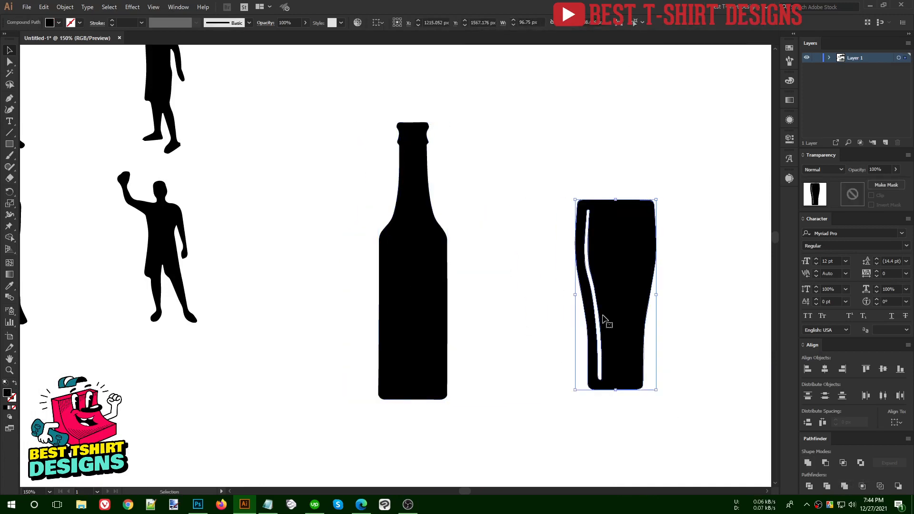
left_click(807, 463)
scroll(480, 299, "down", 3)
scroll(230, 204, "up", 3)
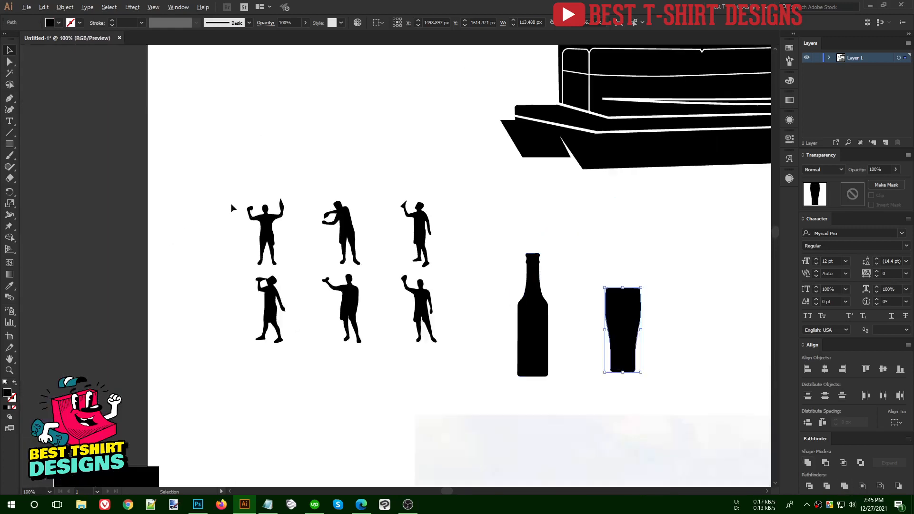
- Shrink the bottle and place it, tilted, beside the first figure's raised hand
left_click_drag(690, 356, 629, 282)
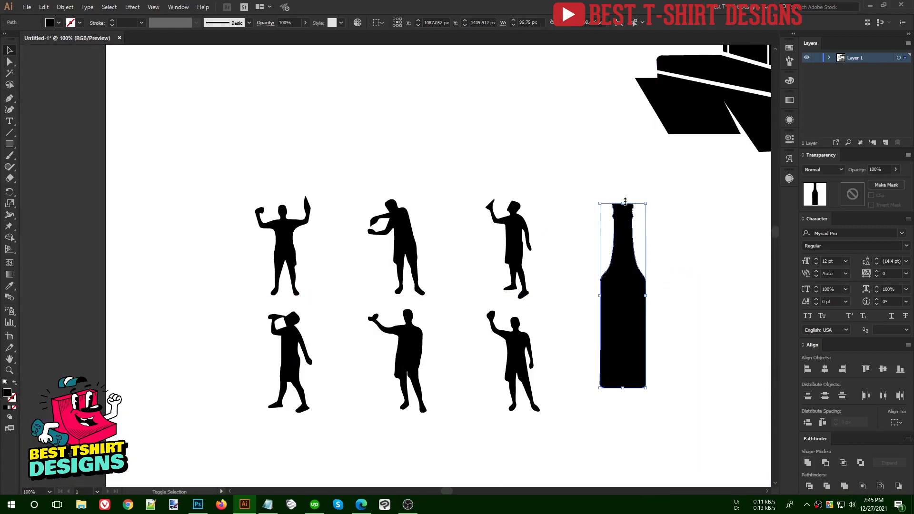
left_click_drag(623, 202, 625, 317)
left_click_drag(622, 352, 305, 202)
scroll(304, 202, "up", 3)
left_click_drag(302, 113, 303, 187)
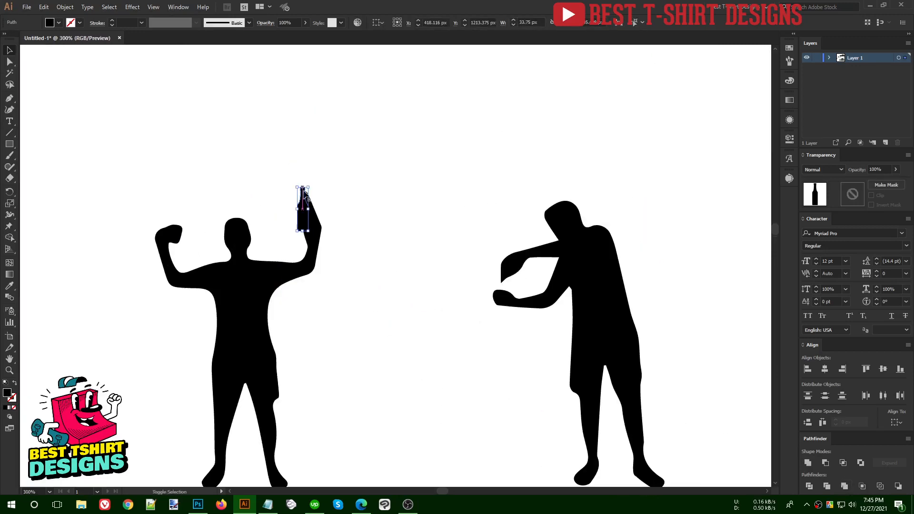
mouse_move(312, 234)
left_mouse_down()
mouse_move(335, 233)
mouse_move(339, 243)
mouse_move(326, 242)
mouse_move(334, 254)
mouse_move(320, 230)
left_mouse_up()
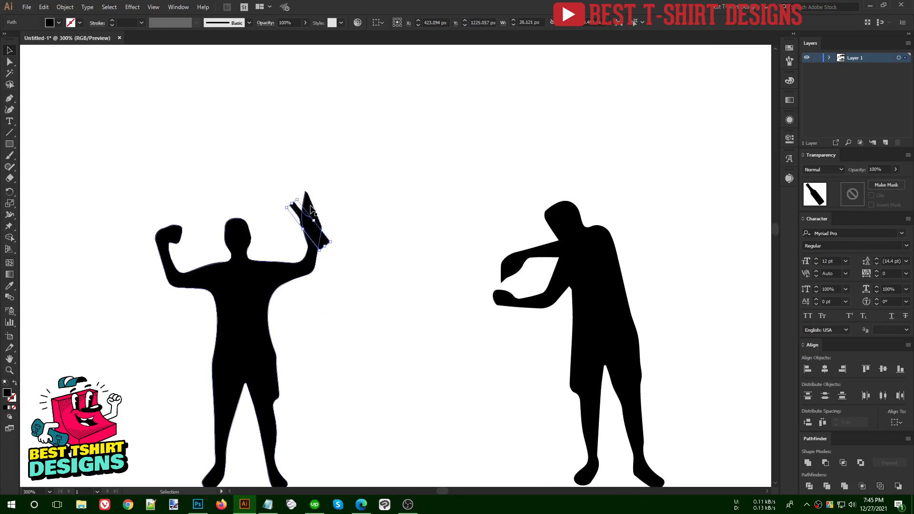
- Select the first figure's silhouette, switch briefly to the Eraser, then return to selection and deselect
left_click(312, 211)
key("shift+e")
scroll(312, 202, "up", 2)
scroll(324, 197, "down", 3)
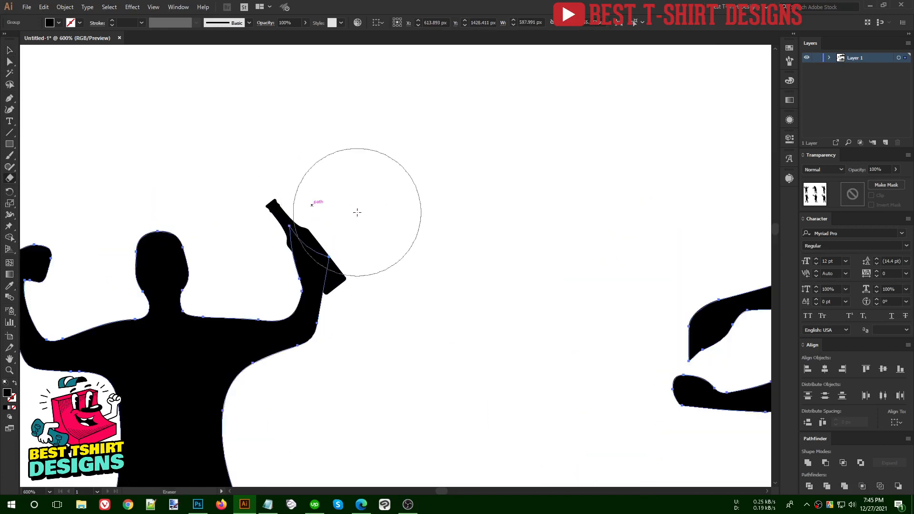
key("v")
left_click(374, 208)
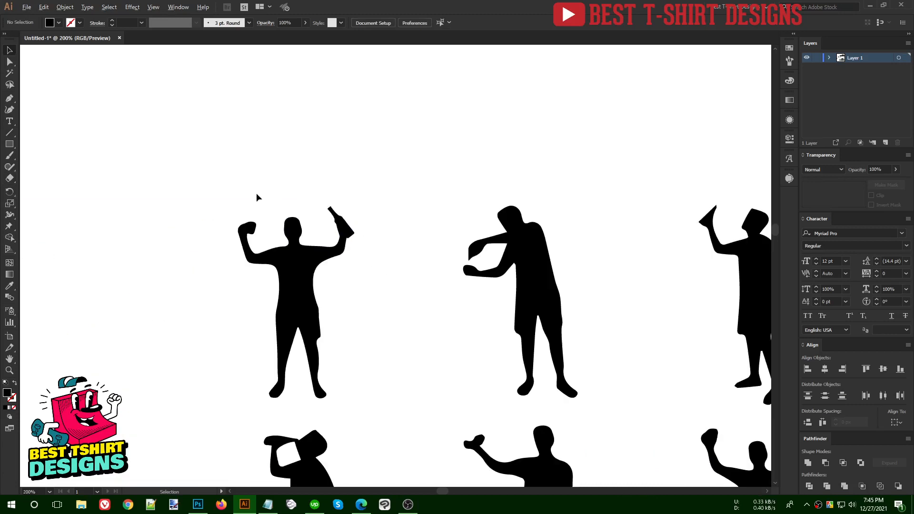
scroll(257, 198, "down", 2)
scroll(559, 318, "down", 1)
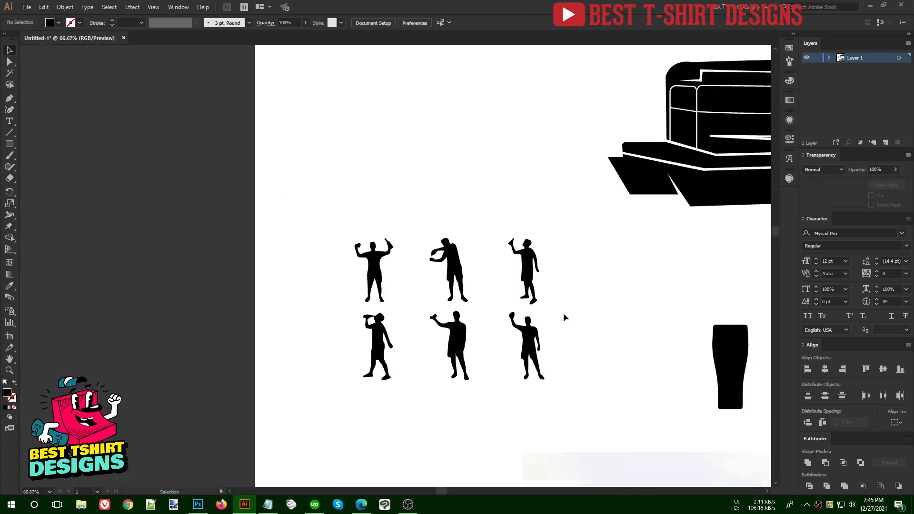
- Shrink the glass to figure scale and set it beside the left figure's raised fist
left_click_drag(729, 372, 413, 250)
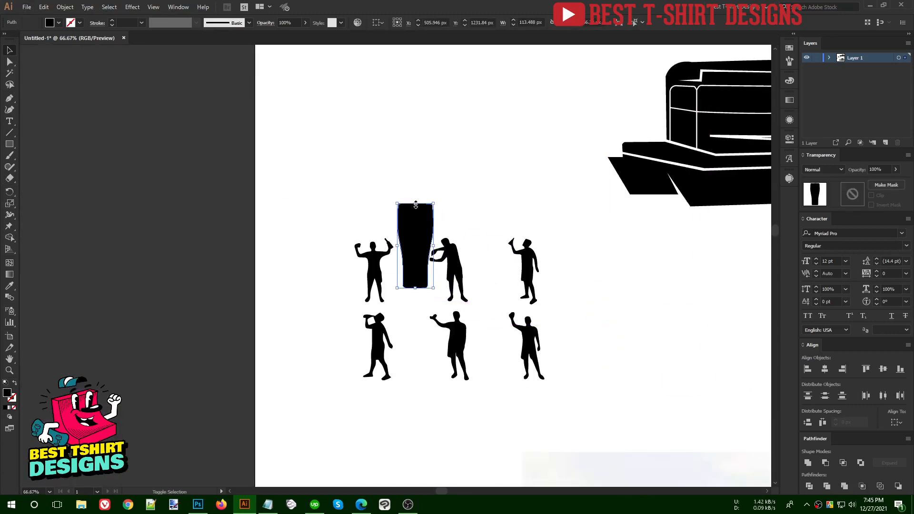
mouse_move(421, 289)
left_mouse_down()
mouse_move(411, 266)
mouse_move(411, 274)
left_mouse_up()
scroll(356, 240, "up", 3)
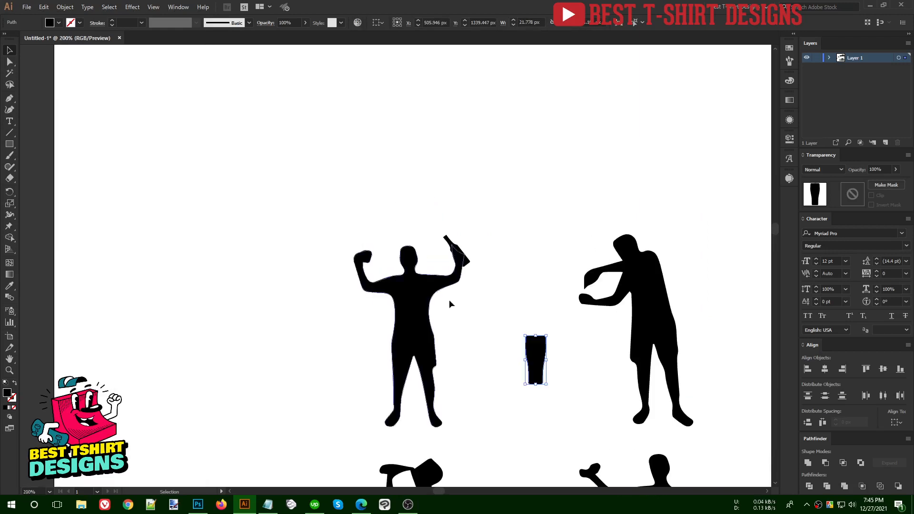
left_click_drag(546, 366, 355, 298)
scroll(356, 298, "up", 3)
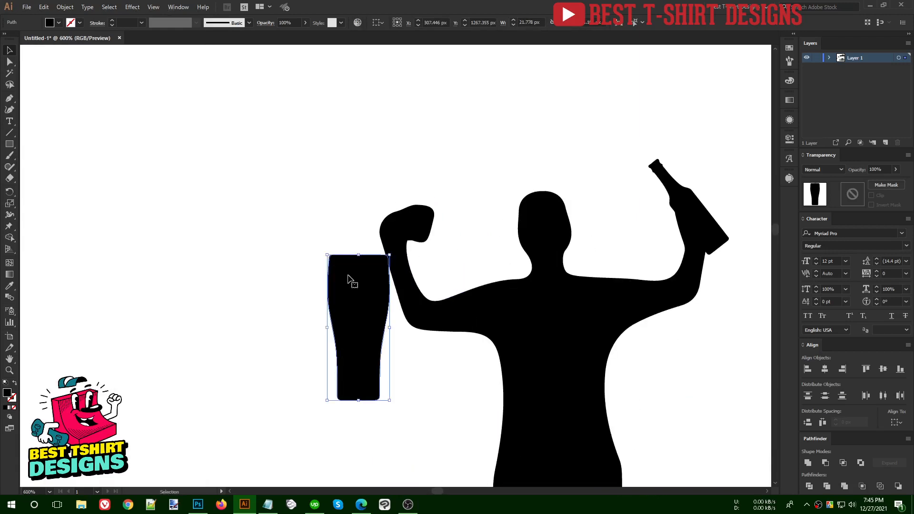
left_click_drag(362, 256, 448, 241)
left_click(455, 242)
scroll(439, 230, "up", 1)
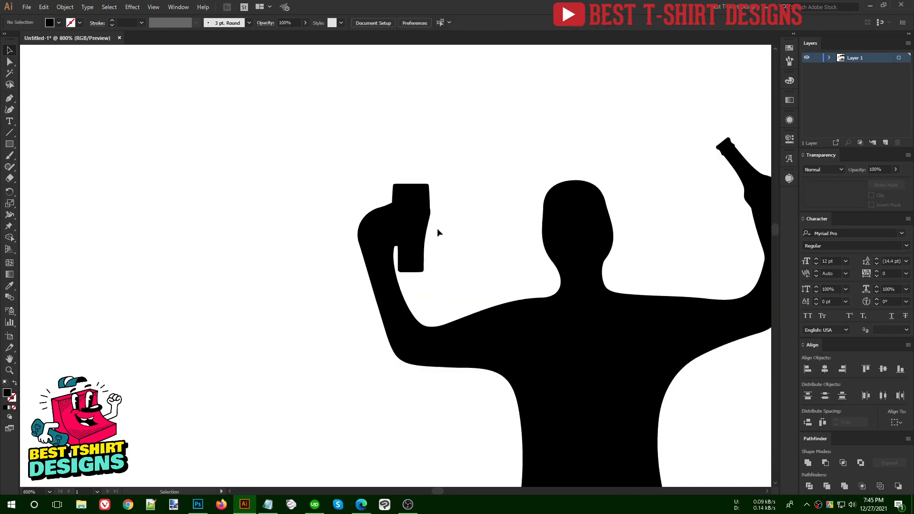
- With a smaller Eraser, erase the fist, hand and arm shapes overlapping the glass
left_click(384, 239)
key("shift+e")
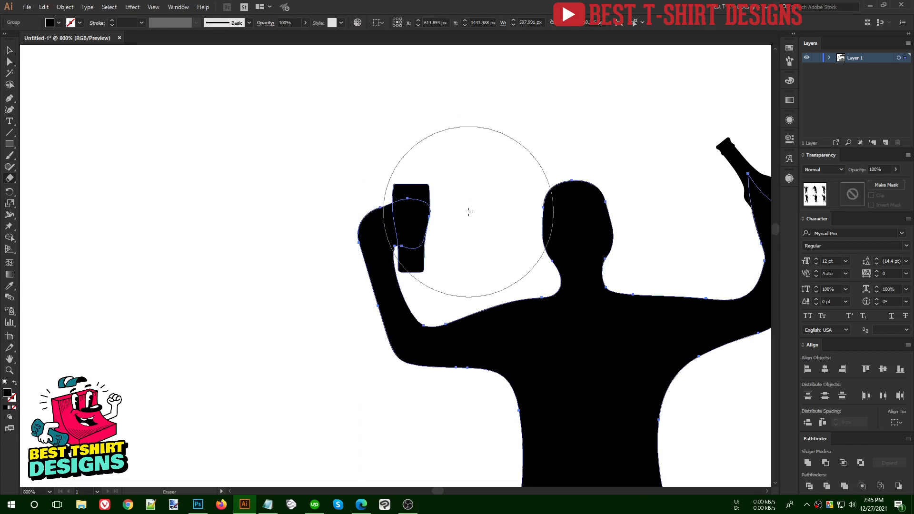
key("bracketleft")
key("bracketleft")
key("bracketleft")
key("bracketleft")
key("bracketleft")
left_click_drag(404, 207, 419, 244)
left_click(470, 203, "ctrl")
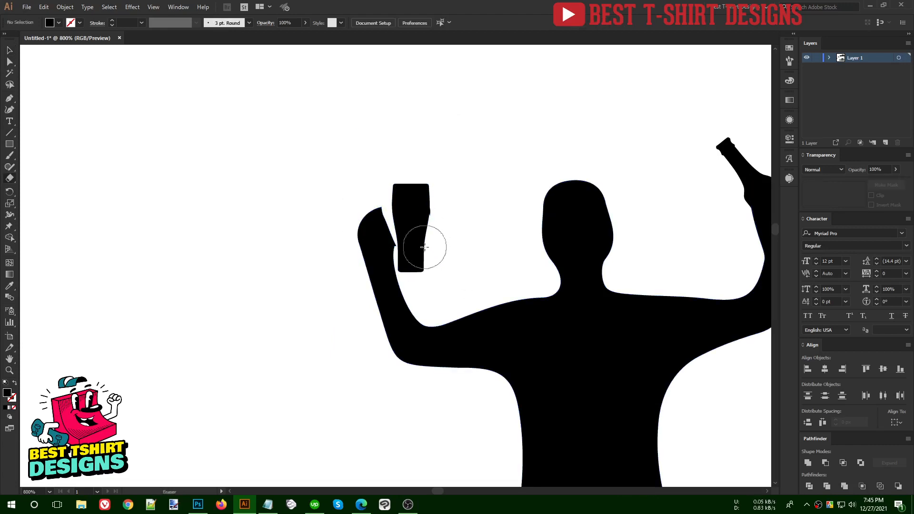
left_click_drag(386, 277, 386, 277)
- Nudge the glass left and tilt it into the raised hand, then select the figure group
left_click(496, 307, "ctrl")
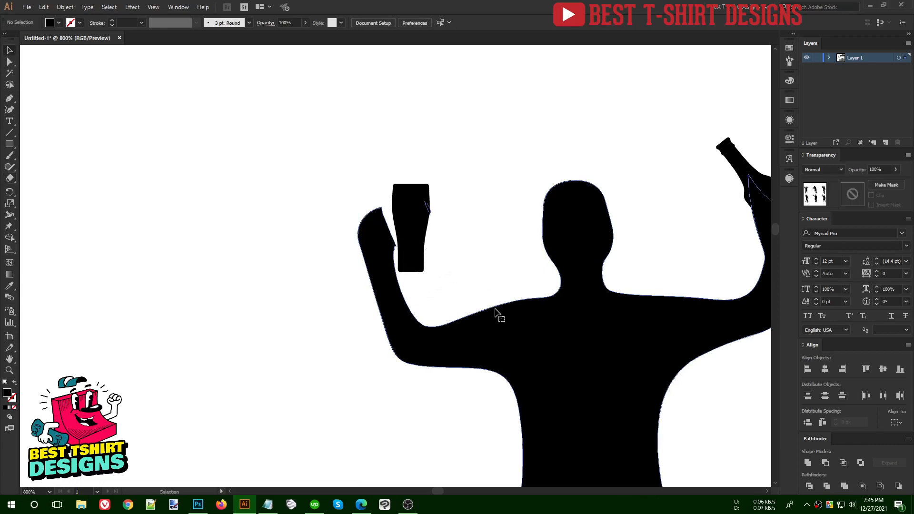
key("v")
left_click(441, 225)
left_click_drag(421, 221, 413, 221)
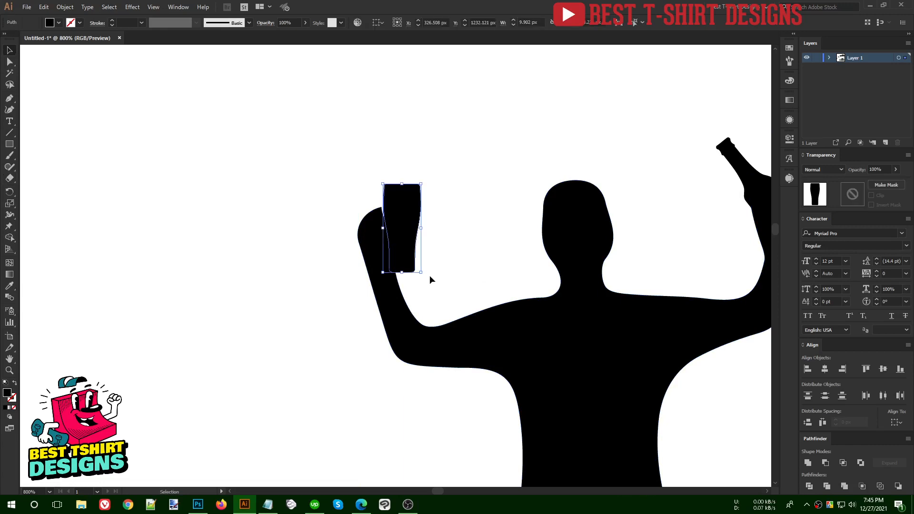
left_click_drag(429, 275, 432, 255)
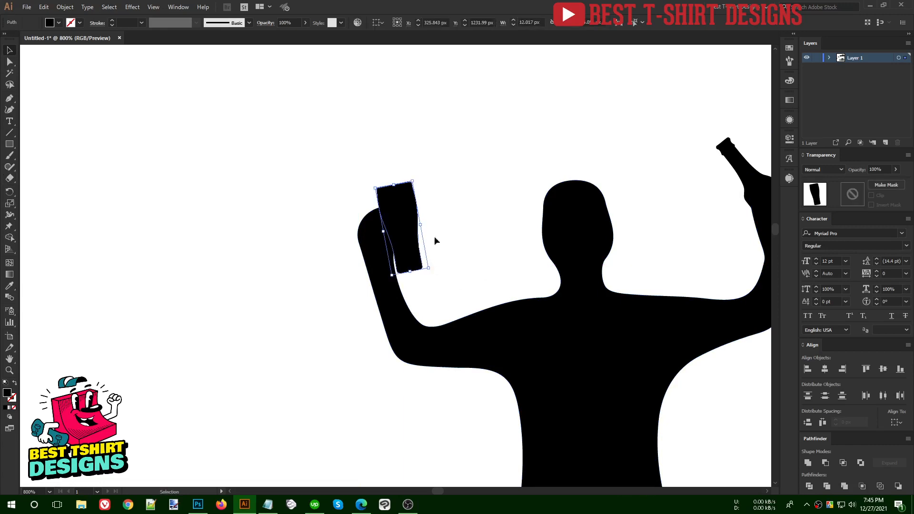
left_click(438, 235)
scroll(400, 219, "down", 5)
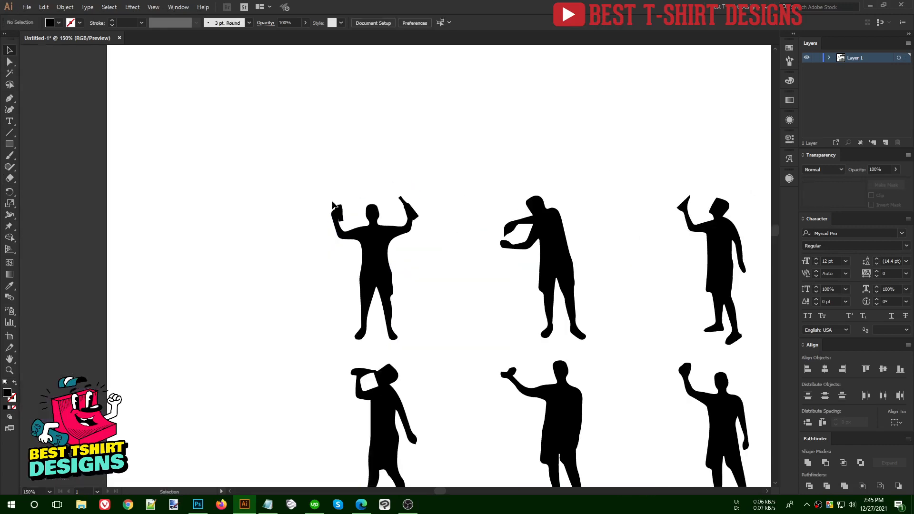
left_click_drag(299, 163, 247, 147)
- Ungroup the figures so each cheering figure moves separately
left_click(458, 316)
right_click(387, 267)
left_click(414, 344)
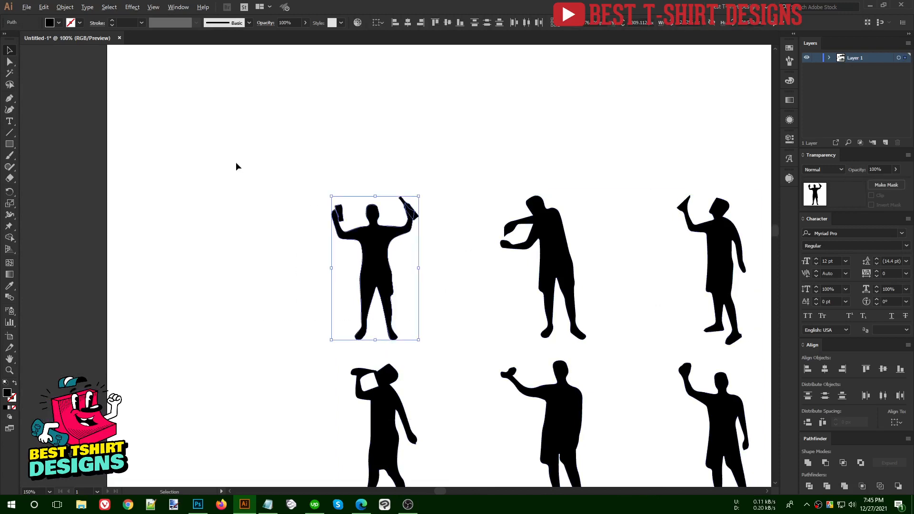
scroll(235, 162, "down", 2)
key("a")
key("v")
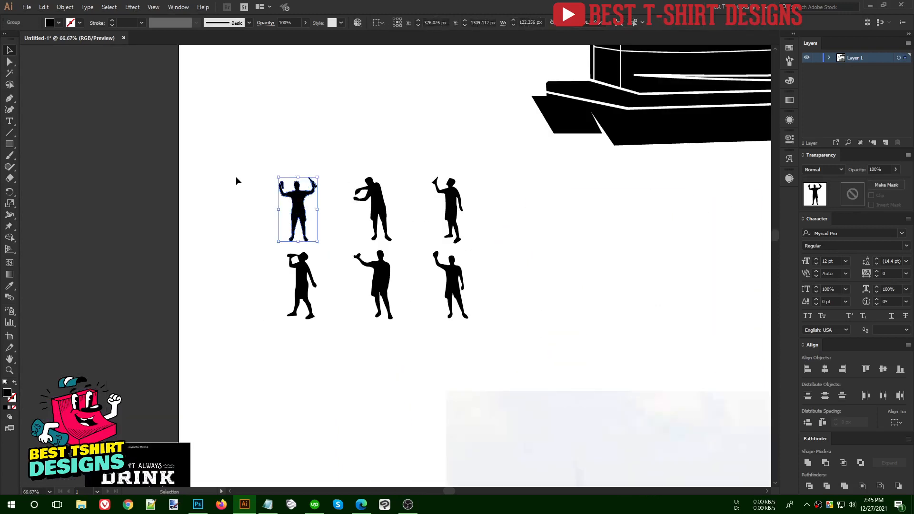
scroll(278, 243, "down", 1)
- Enlarge the first figure to about twice its size and move it onto the boat deck
left_click_drag(295, 192, 295, 139)
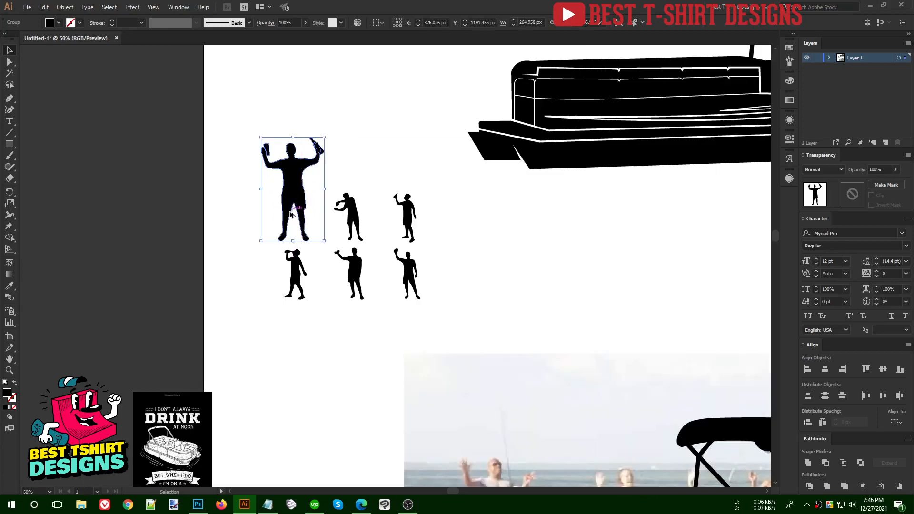
scroll(294, 221, "down", 1)
left_click_drag(292, 182, 484, 94)
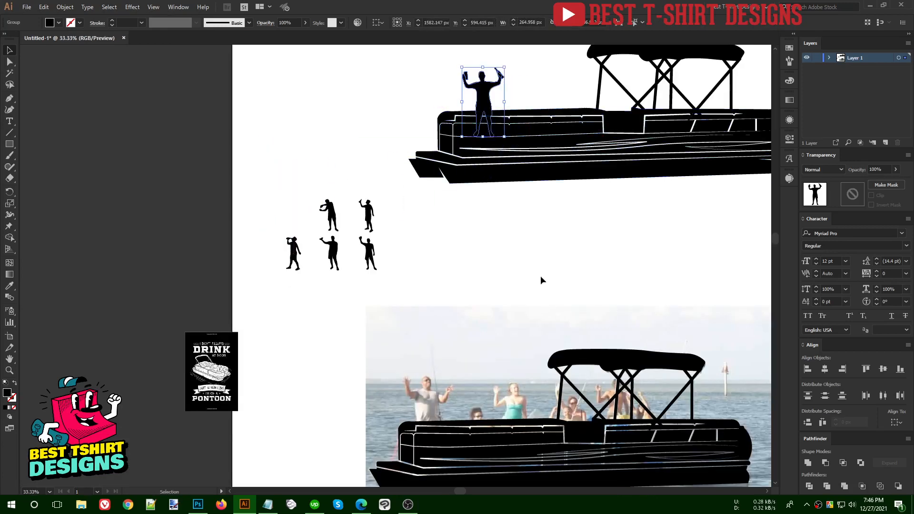
scroll(541, 276, "up", 1)
left_click(562, 275)
scroll(527, 90, "up", 2)
left_click(439, 145)
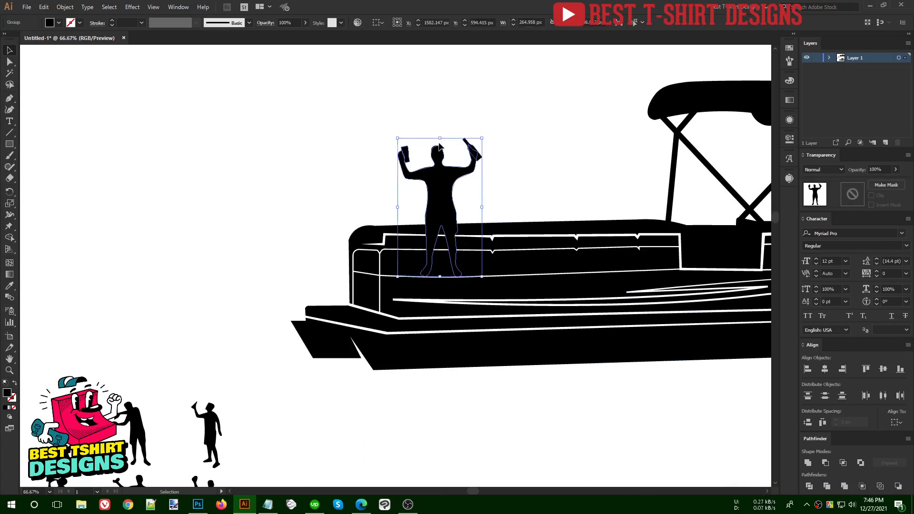
left_click_drag(439, 138, 461, 173)
- Fine-tune the standing figure's height and size so it rests on the front deck
left_click(536, 190)
scroll(380, 243, "down", 3)
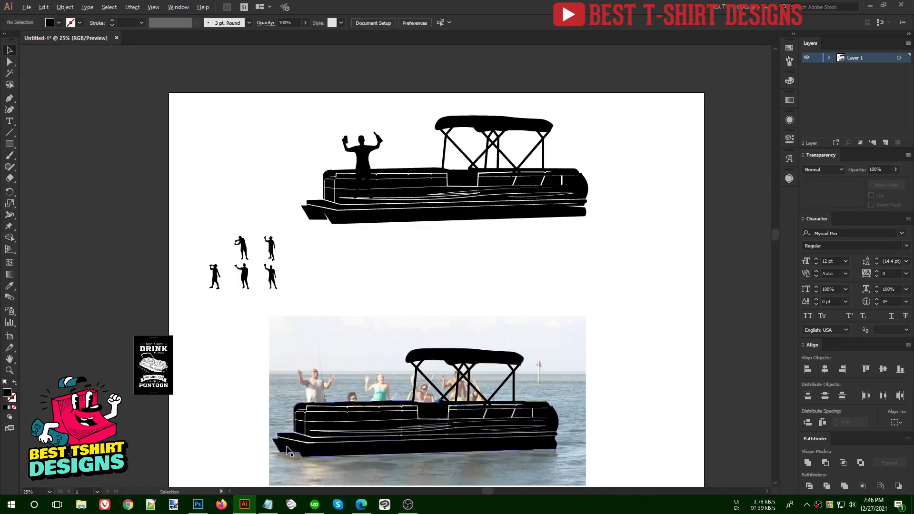
scroll(285, 451, "up", 2)
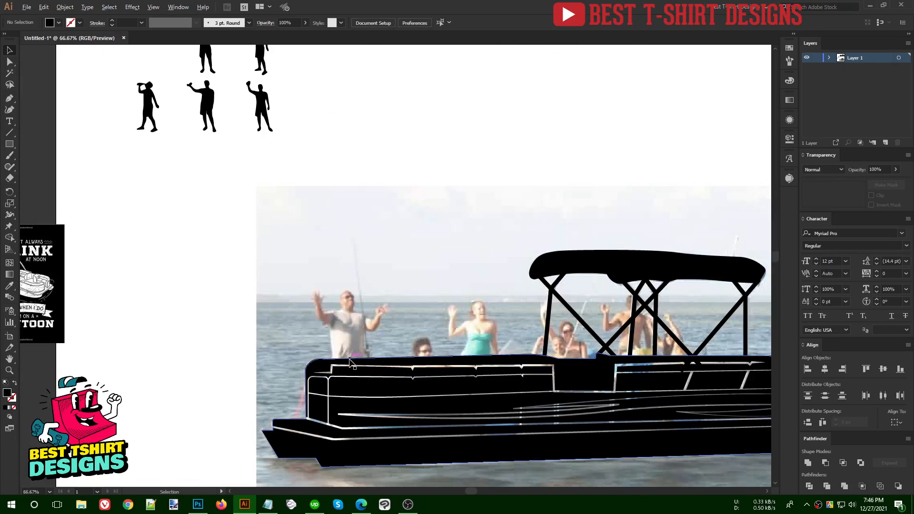
scroll(350, 363, "up", 1)
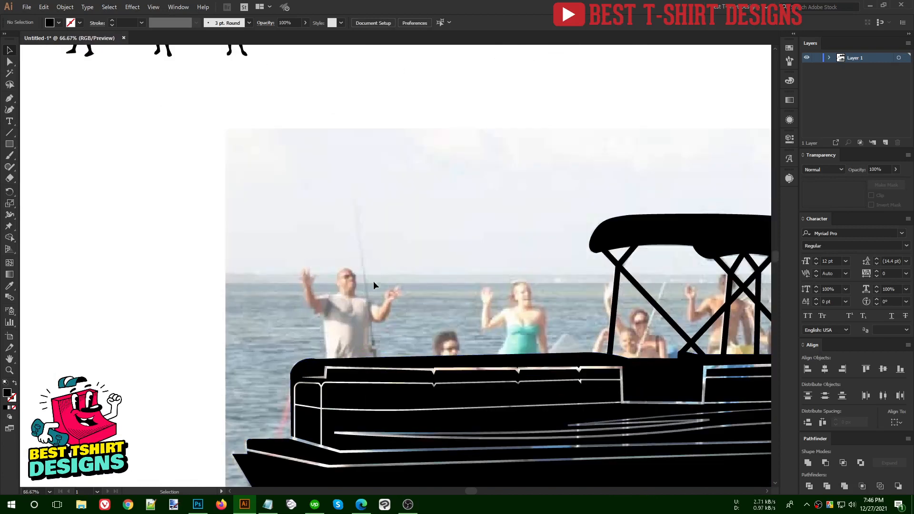
scroll(350, 328, "down", 2)
scroll(432, 250, "up", 3)
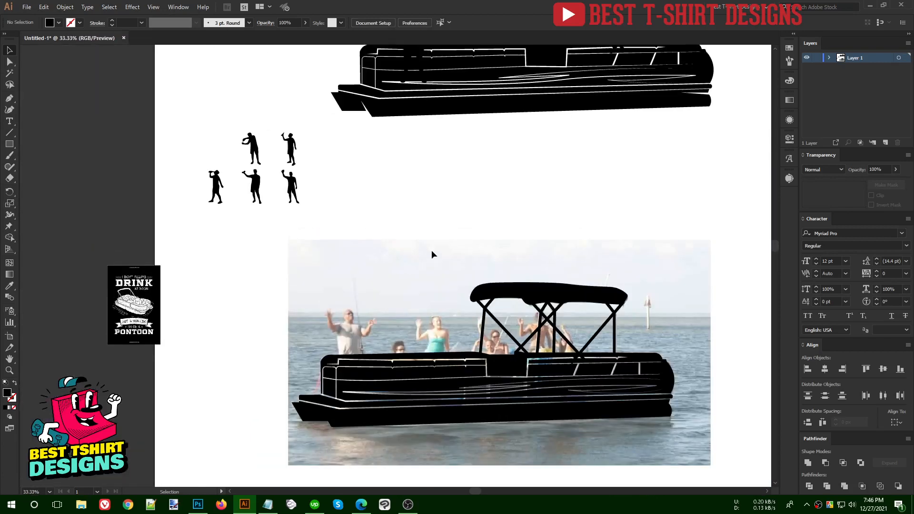
scroll(431, 250, "up", 2)
left_click_drag(394, 178, 390, 159)
left_click_drag(394, 96, 394, 85)
left_click_drag(395, 139, 395, 143)
left_click(518, 173)
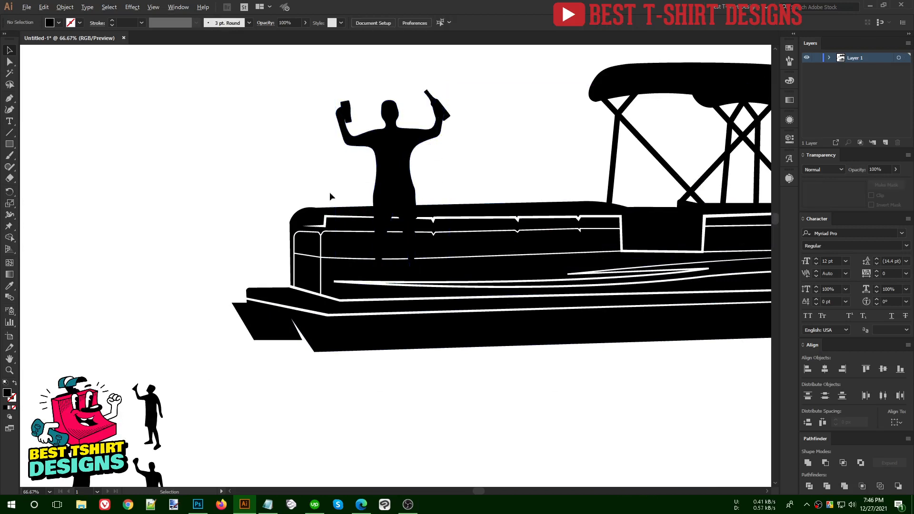
- Copy the figure to the stern, resize it, and Reflect it to face the other way
scroll(329, 198, "down", 2)
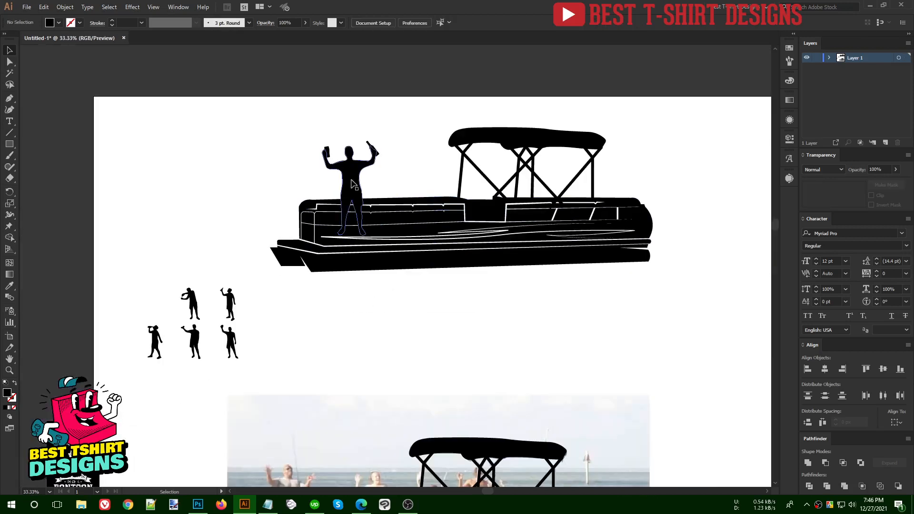
left_click_drag(351, 181, 560, 189)
left_click_drag(564, 149, 563, 152)
scroll(569, 157, "up", 3)
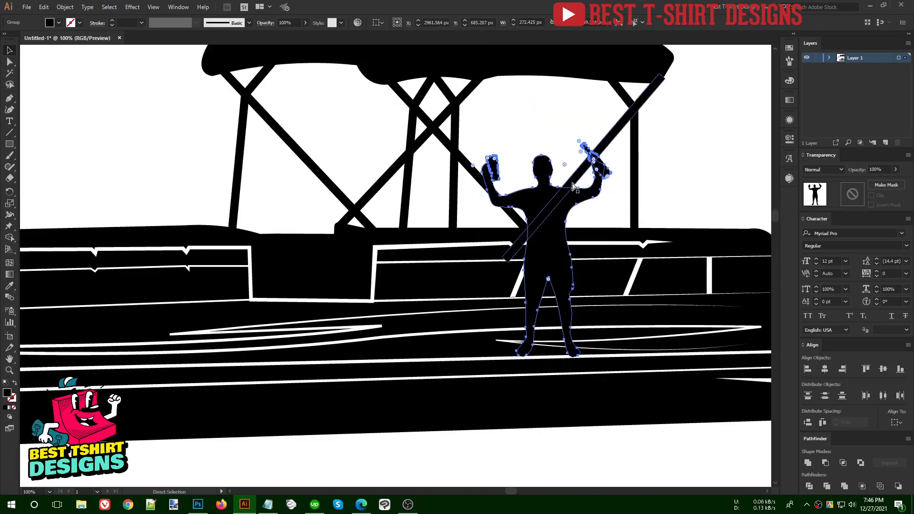
key("ctrl+r")
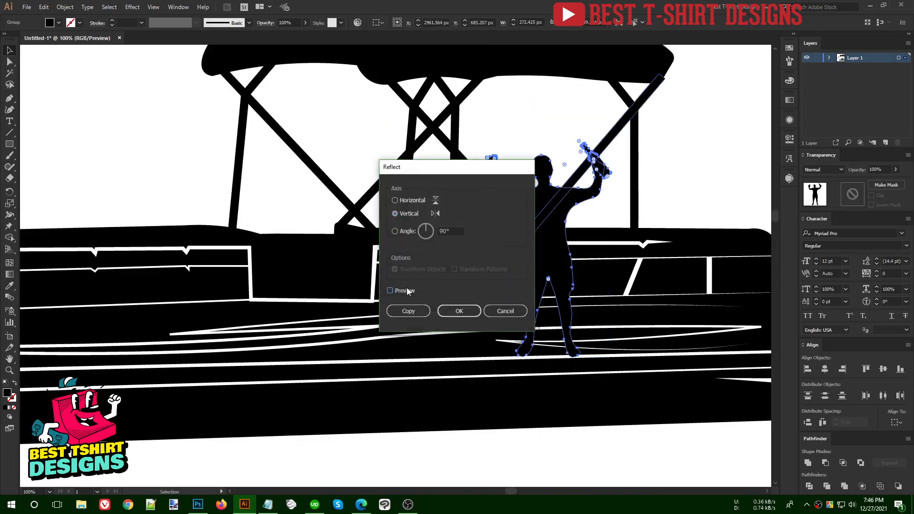
left_click(459, 311)
left_click_drag(564, 195, 575, 196)
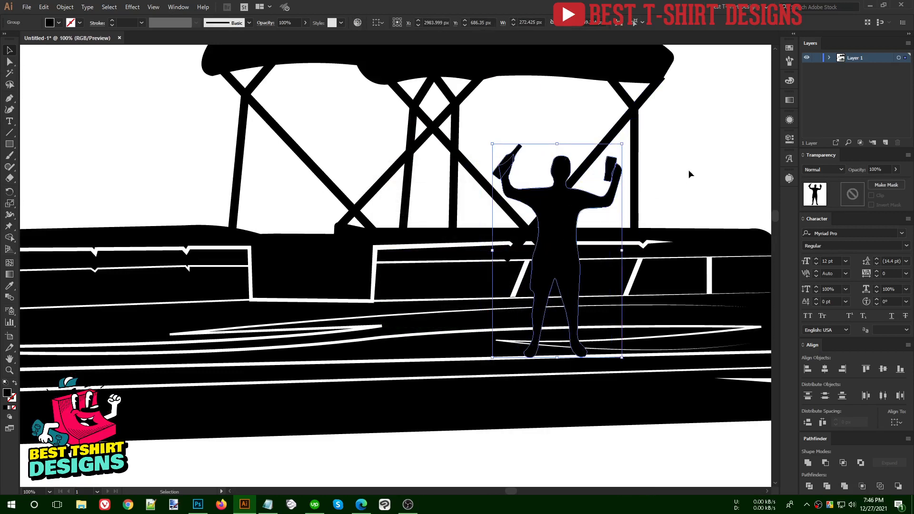
left_click(690, 175)
scroll(657, 171, "down", 2)
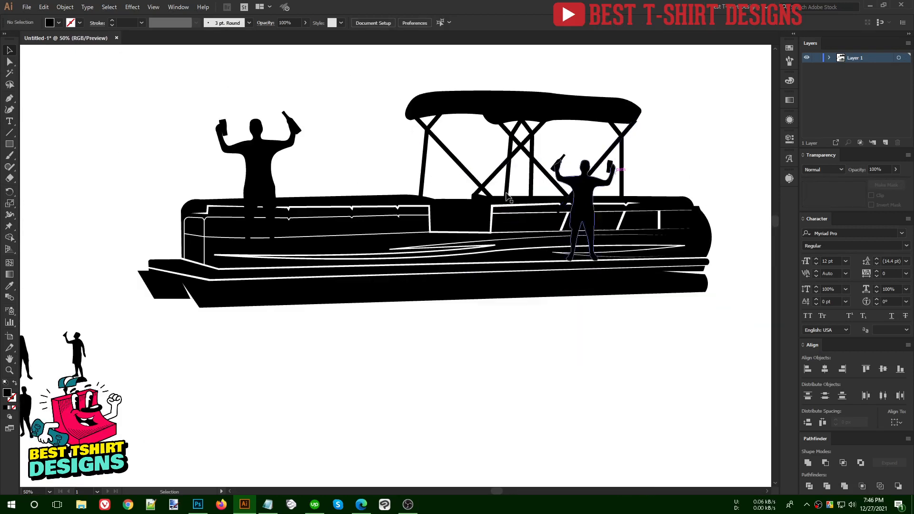
scroll(508, 198, "down", 1)
scroll(222, 341, "down", 1)
scroll(94, 282, "up", 3)
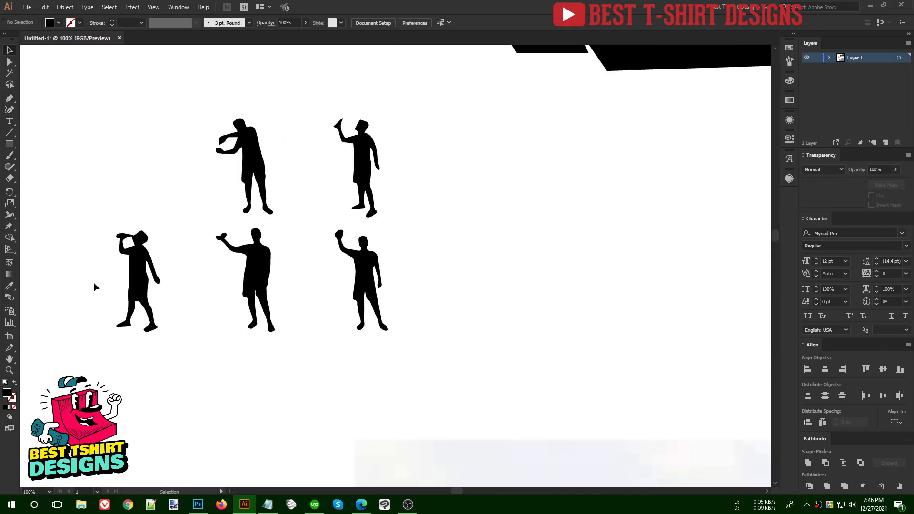
- Move the bottom-left drinking figure onto the boat under the canopy
left_click(138, 276)
left_click_drag(138, 273, 529, 174)
scroll(547, 192, "up", 6)
key("space")
left_click_drag(585, 242, 422, 72)
scroll(222, 309, "down", 1)
scroll(451, 143, "up", 4)
scroll(478, 201, "down", 3)
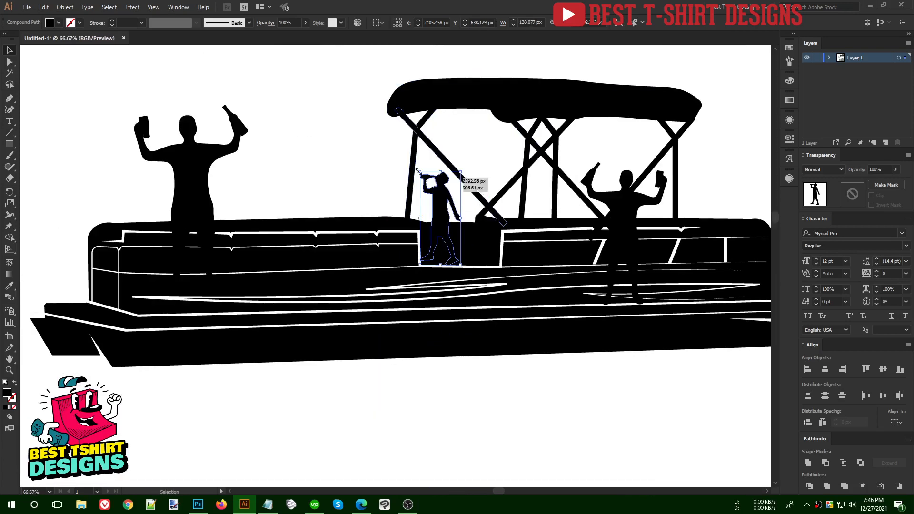
double_click(228, 113)
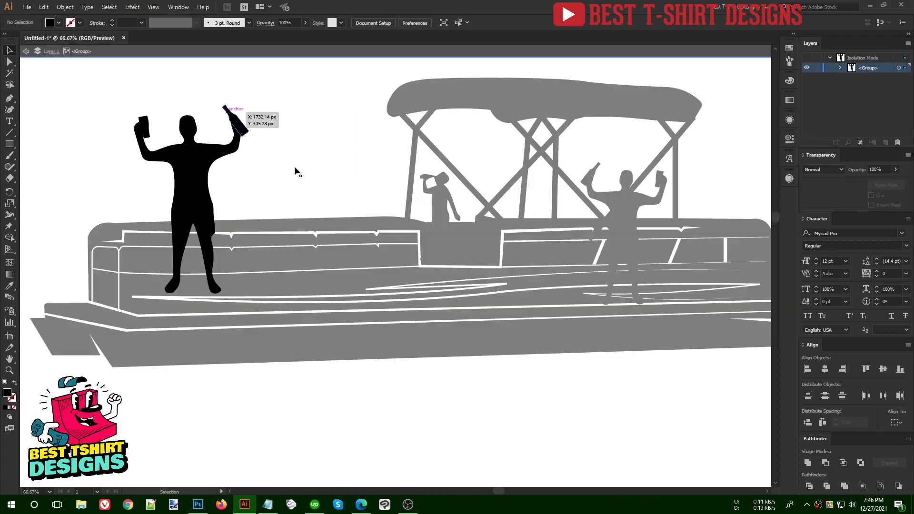
double_click(307, 176)
scroll(427, 180, "up", 5)
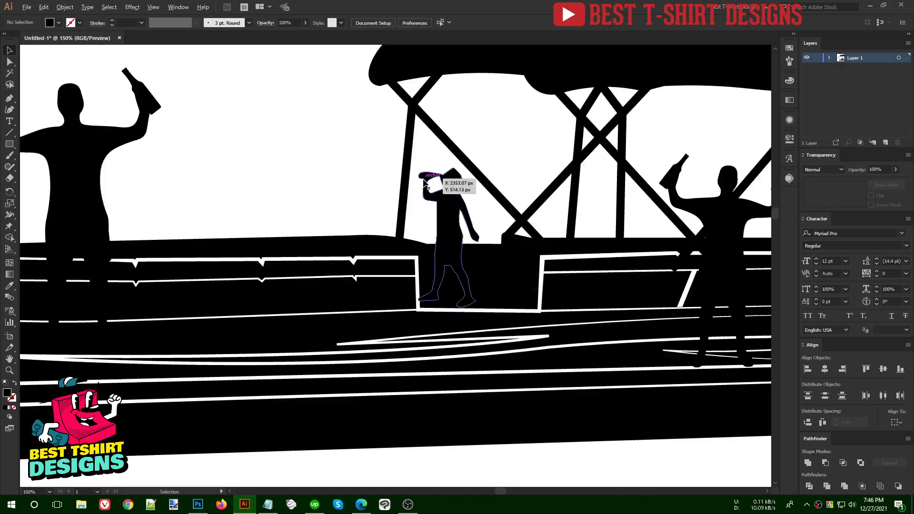
- Paste the beer bottle, reflect it, then shrink and rotate it into the raised hand toward the mouth
key("ctrl+v")
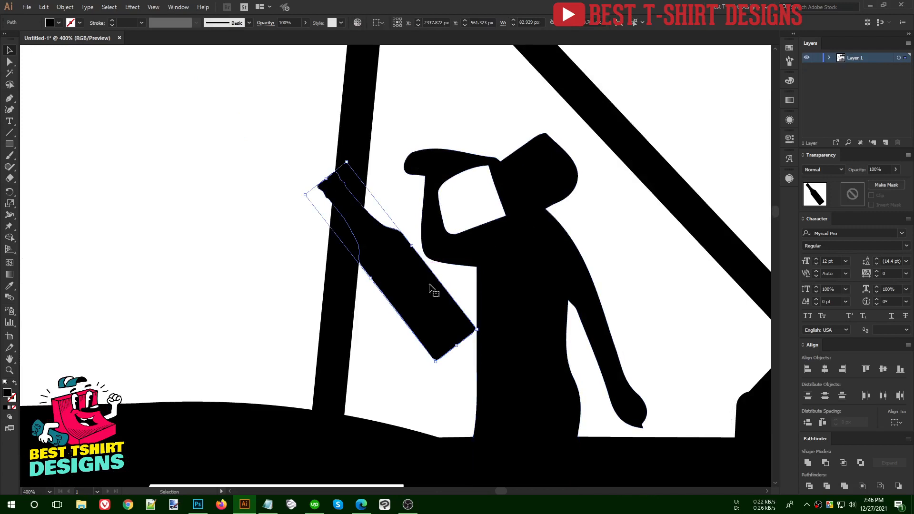
key("ctrl+shift+r")
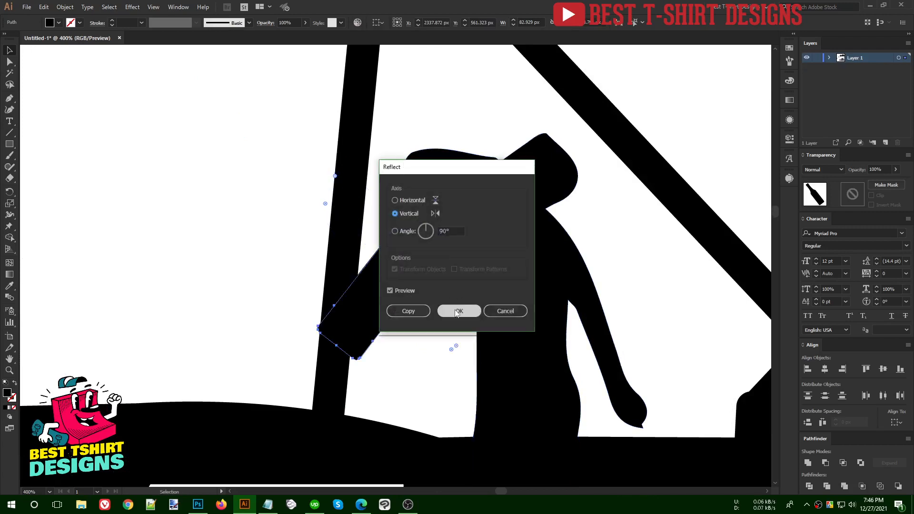
left_click(459, 311)
left_click_drag(359, 362, 408, 250)
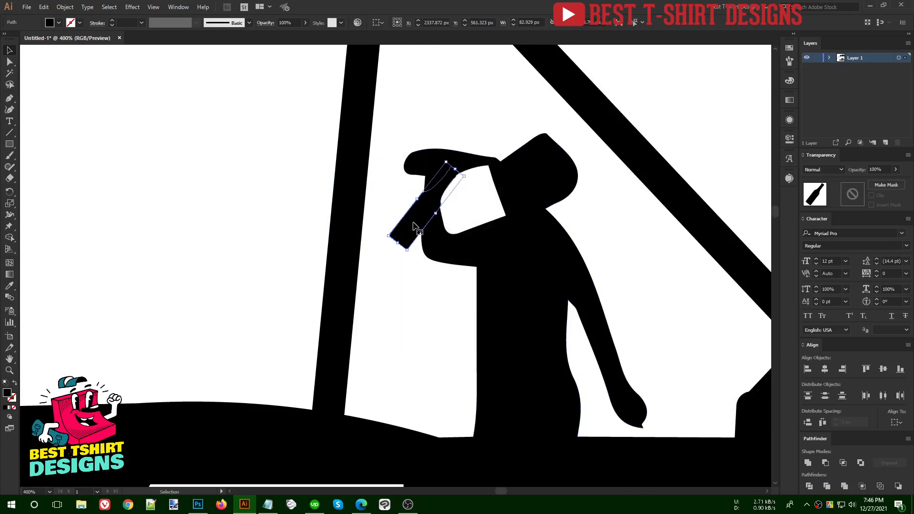
left_click_drag(419, 209, 448, 186)
left_click_drag(497, 150, 515, 185)
left_click_drag(460, 178, 456, 161)
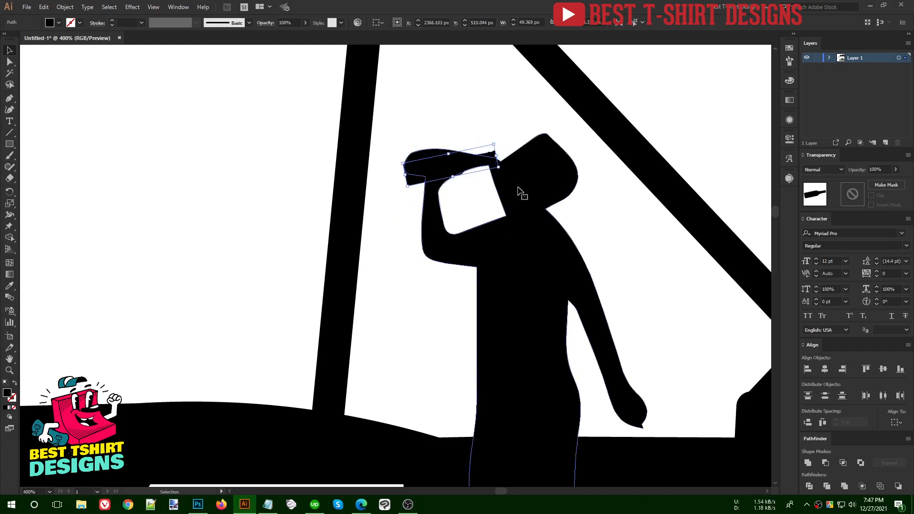
- Erase the hand shape around the bottle neck, then reselect the figure for further erasing
left_click(518, 187)
key("shift+e")
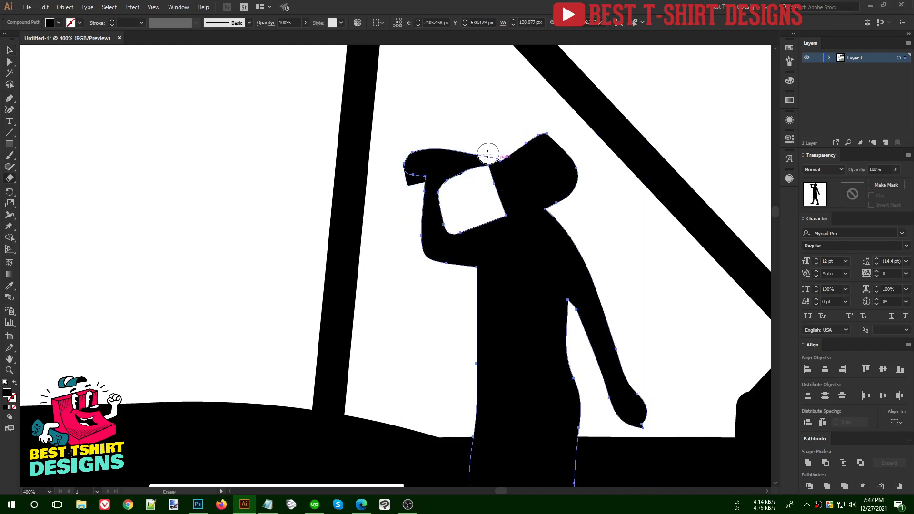
mouse_move(478, 181)
left_mouse_down()
mouse_move(468, 158)
mouse_move(401, 172)
mouse_move(466, 141)
left_mouse_up()
key("v")
left_click(495, 106)
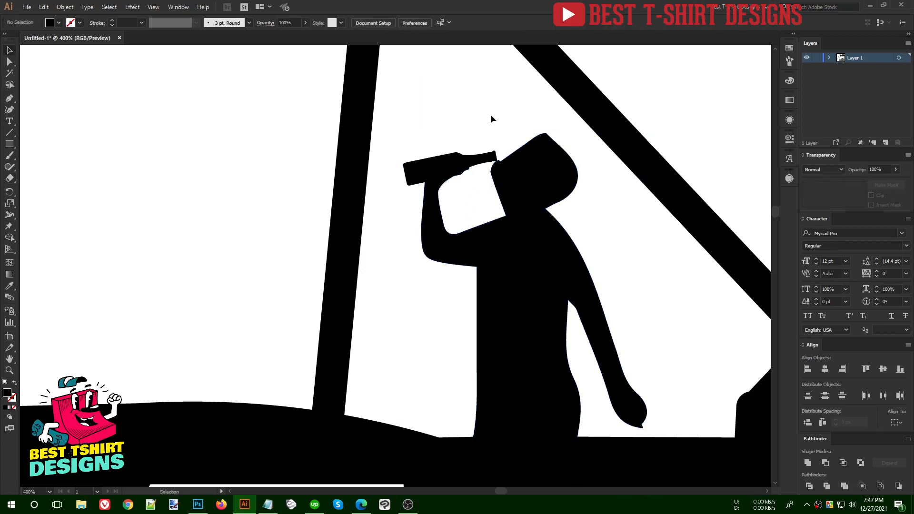
scroll(529, 150, "up", 2)
left_click(529, 186)
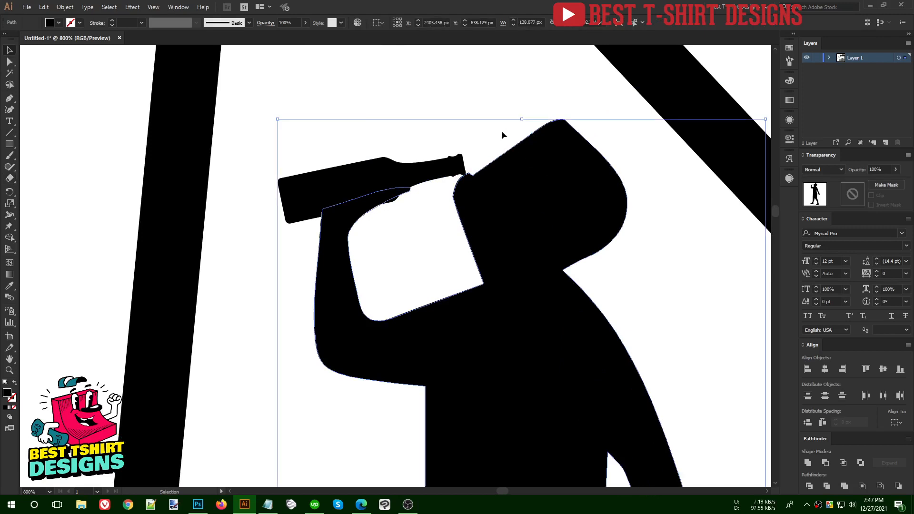
key("shift+e")
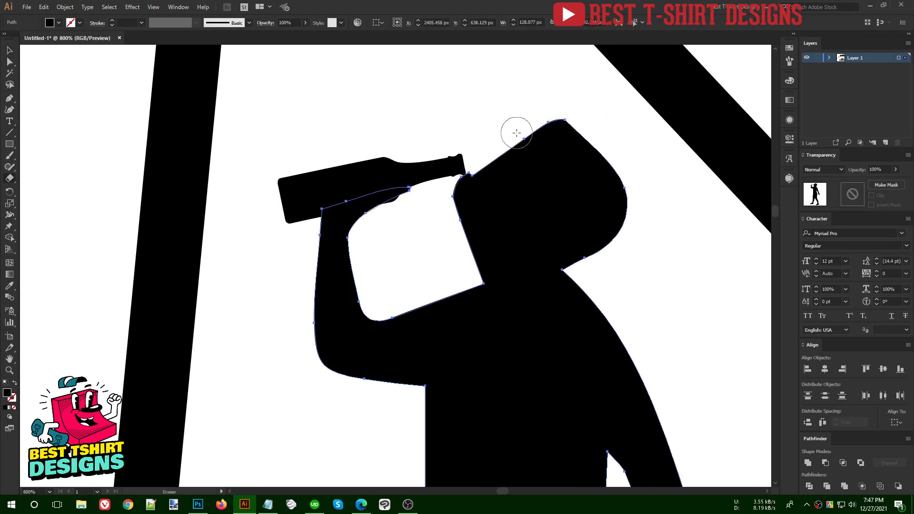
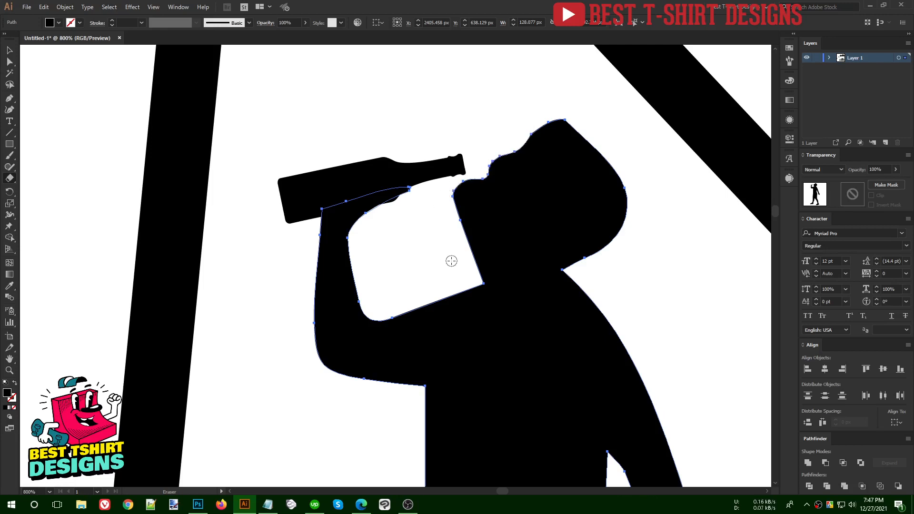
- Zoom out to 66.67% to review the whole boat, then bring up the 'drinking silhouette' image results
key("v")
left_click(624, 271)
scroll(490, 209, "down", 4)
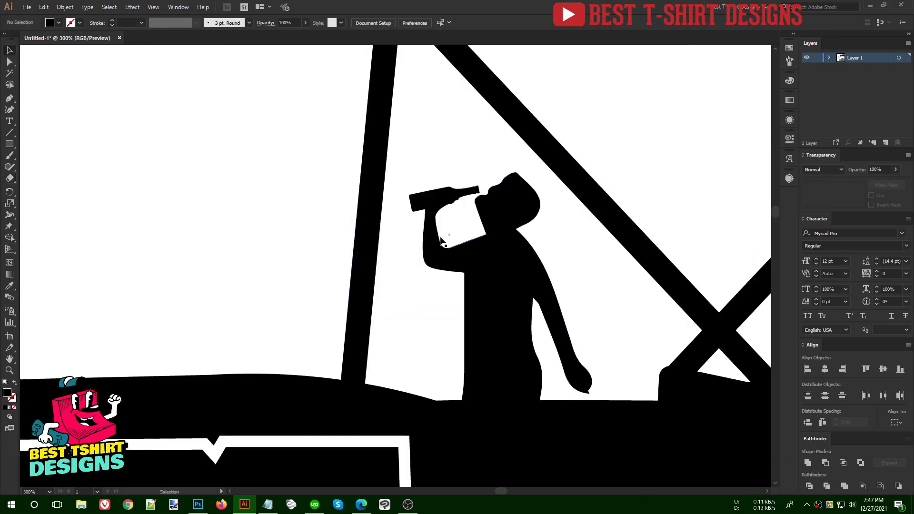
left_click(449, 240)
scroll(507, 204, "up", 3)
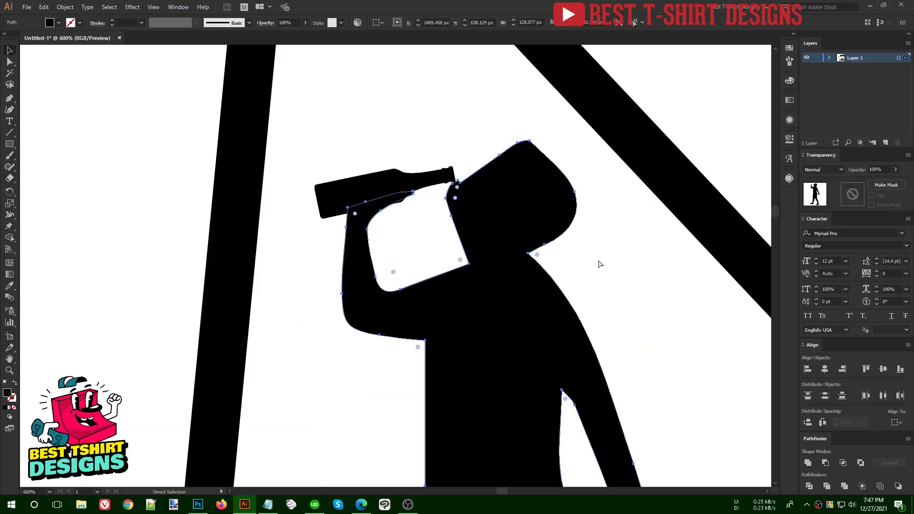
left_click(598, 264)
scroll(431, 157, "down", 7)
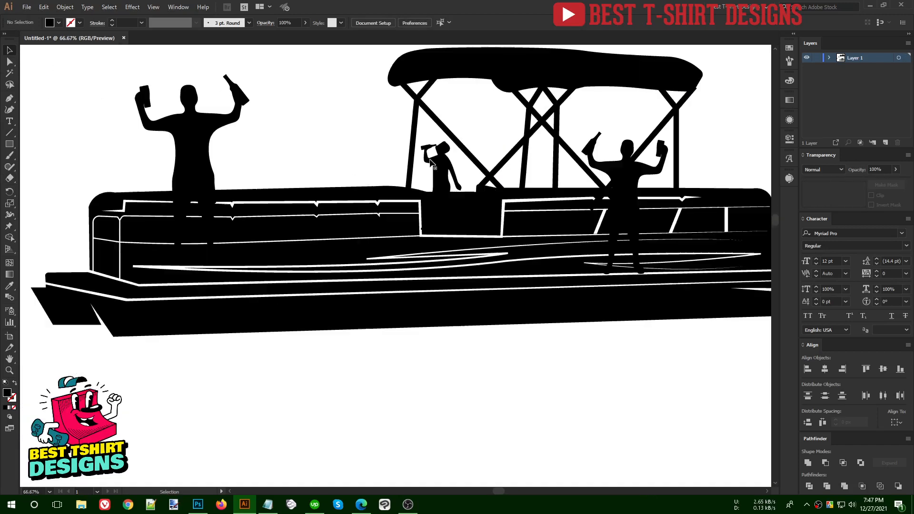
left_click(361, 504)
left_click(530, 4)
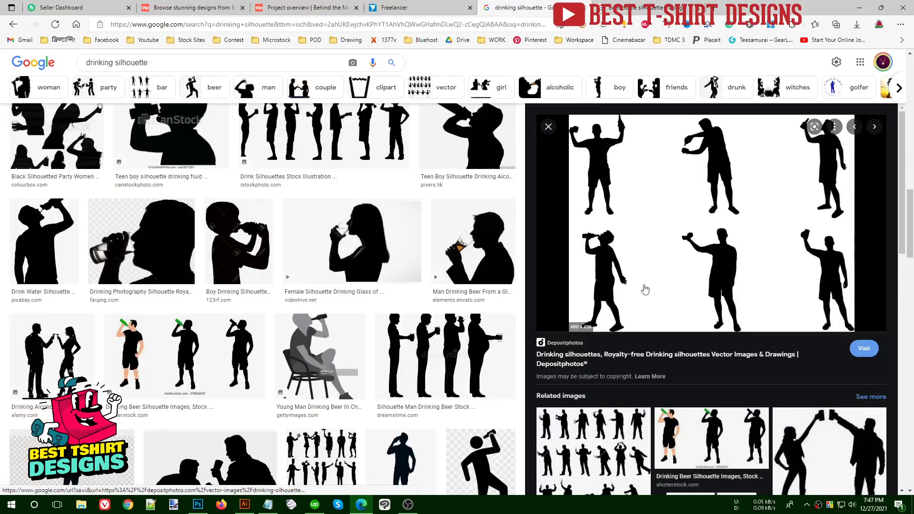
- Copy the Pixers silhouette of a teen boy drinking from a bottle
mouse_move(496, 240)
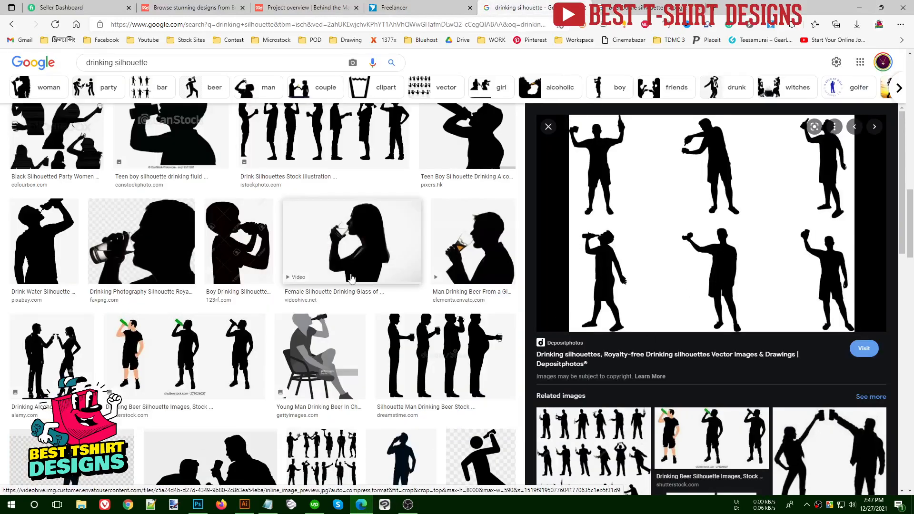
scroll(428, 245, "up", 3)
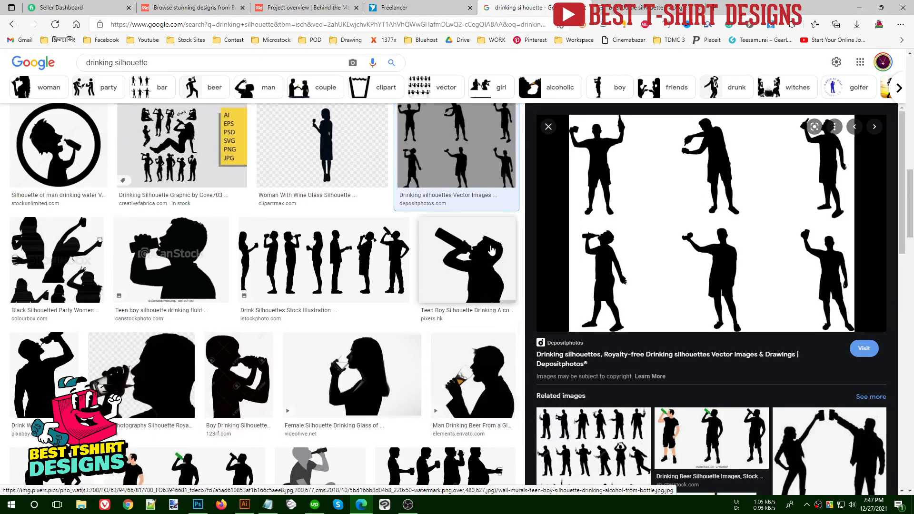
left_click(492, 251)
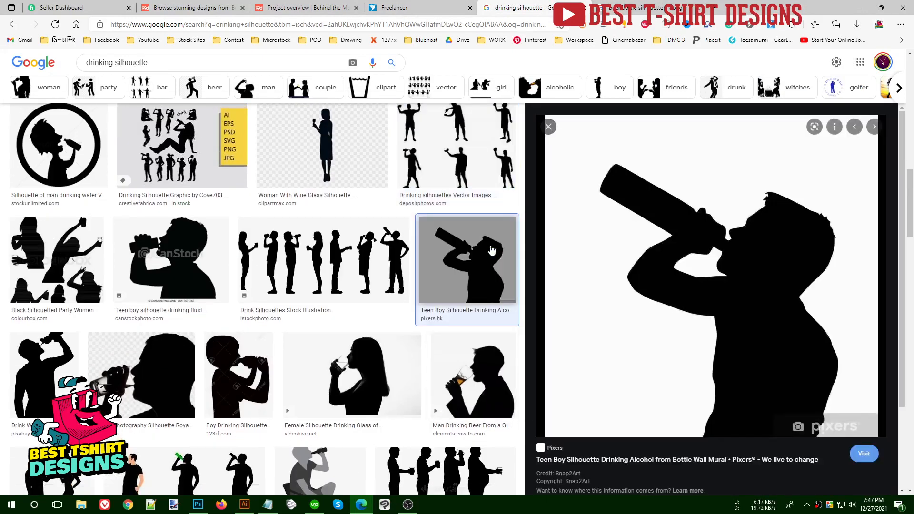
right_click(758, 230)
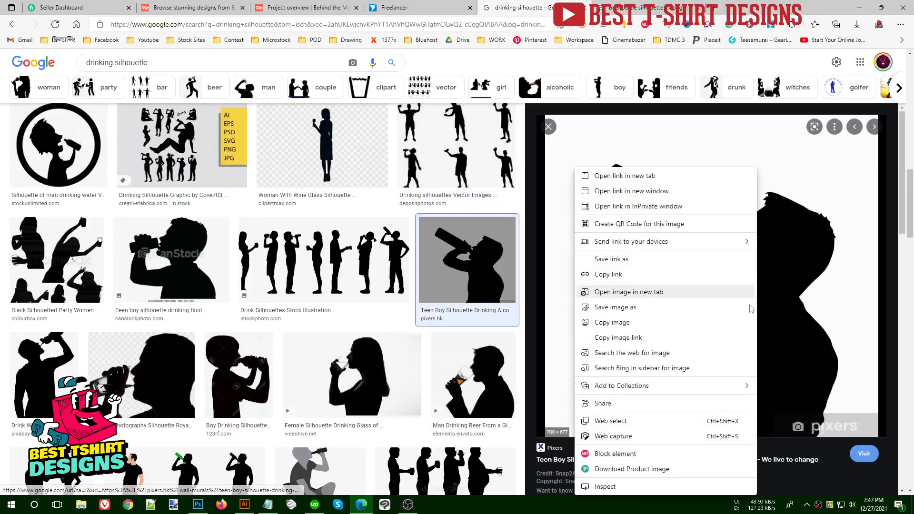
left_click(638, 320)
- Paste the drinking photo into Illustrator, trace it with the Silhouettes preset and expand it
left_click(244, 504)
key("ctrl+v")
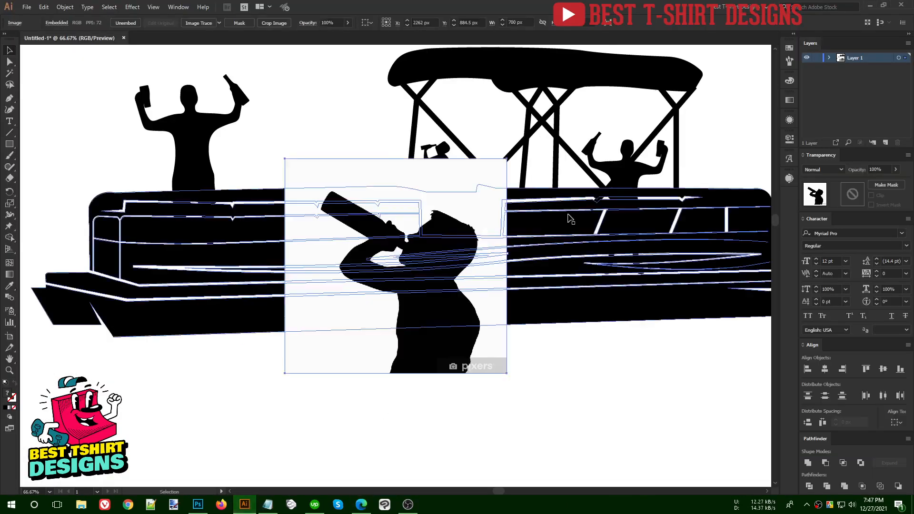
left_click(220, 23)
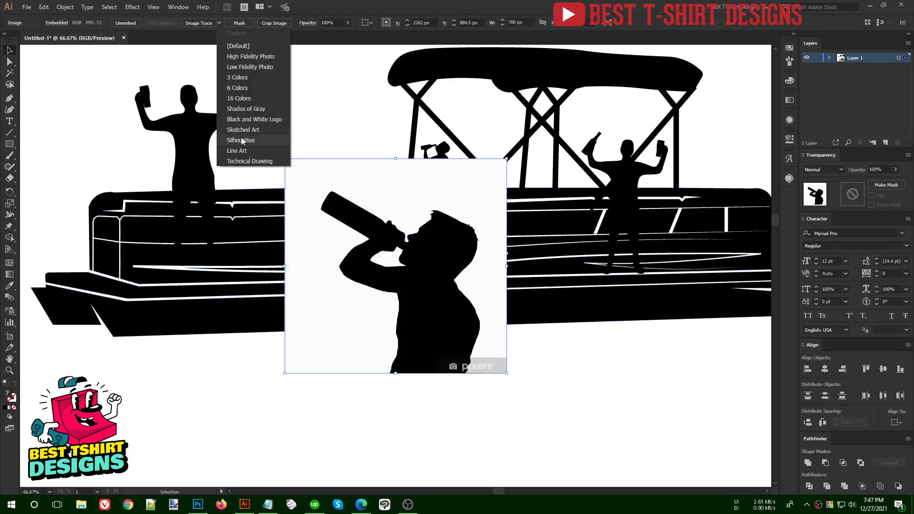
left_click(241, 137)
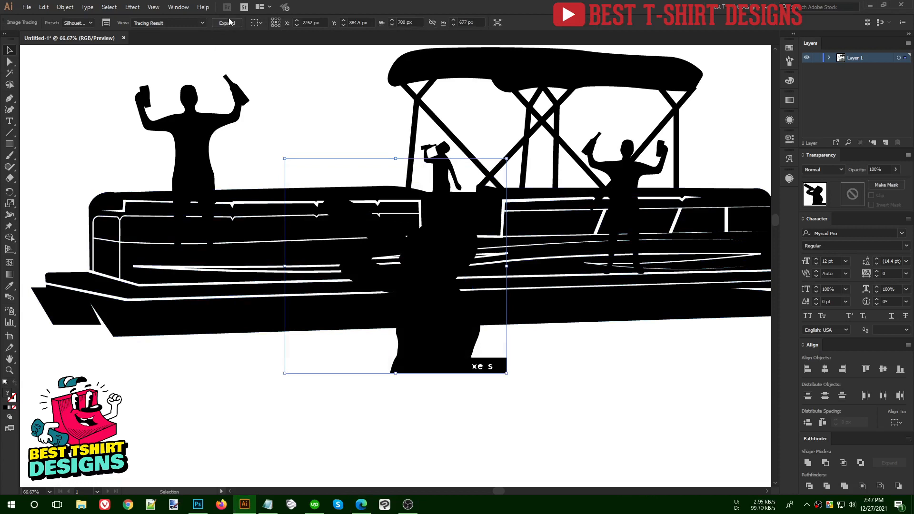
left_click(231, 24)
- Shrink the traced silhouette and erase its body, bottle and hand, keeping only the face profile
mouse_move(507, 282)
left_mouse_down()
mouse_move(392, 283)
mouse_move(336, 151)
mouse_move(340, 158)
left_mouse_up()
scroll(335, 79, "up", 3)
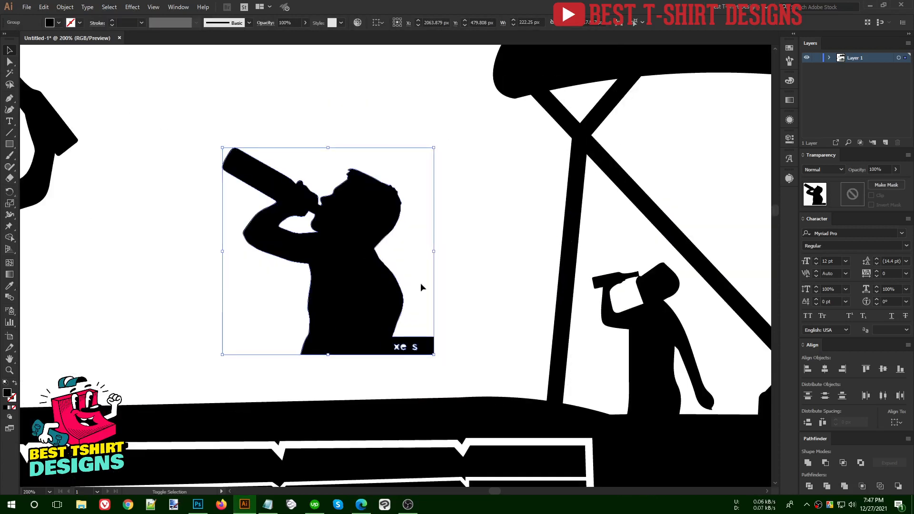
key("shift+e")
left_click_drag(480, 386, 216, 230)
left_click_drag(189, 102, 351, 309)
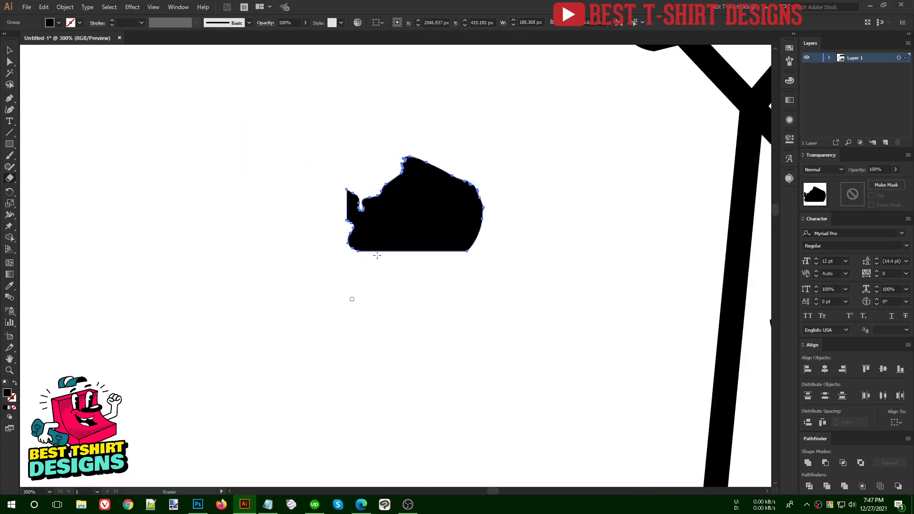
left_click_drag(541, 140, 417, 310)
mouse_move(482, 289)
left_mouse_down()
mouse_move(387, 208)
mouse_move(491, 264)
left_mouse_up()
- Scale the face fragment down and place it on the drinking man's mouth
key("v")
left_click(318, 237)
scroll(318, 237, "down", 3)
scroll(501, 263, "up", 4)
left_click_drag(480, 226, 501, 223)
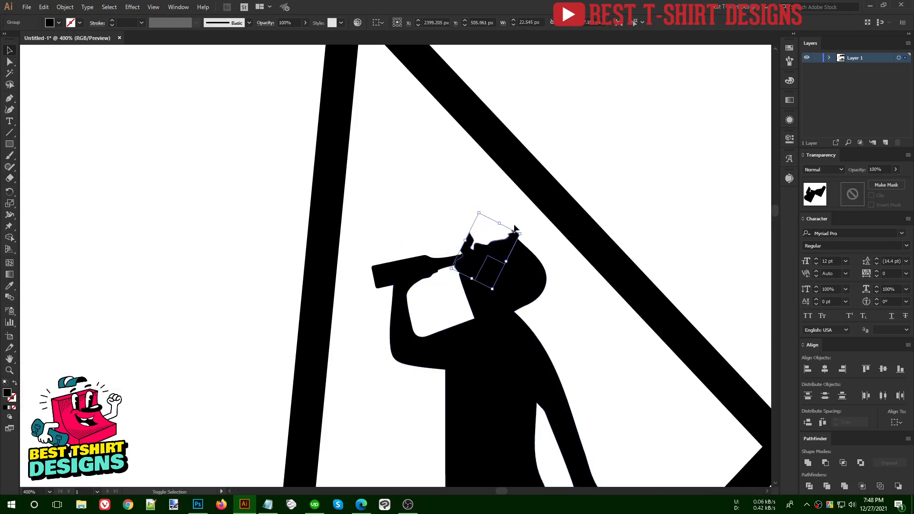
- Nudge the face piece into place and erase a band across the top of the man's head
left_click(532, 221)
scroll(530, 221, "up", 2)
left_click_drag(460, 274, 466, 286)
left_click(538, 259)
left_click(527, 318)
key("shift+e")
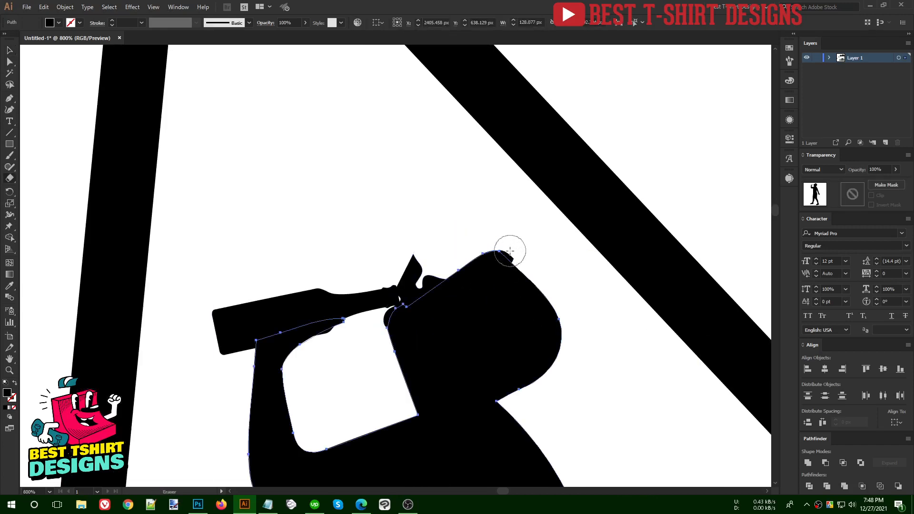
mouse_move(510, 251)
left_mouse_down()
mouse_move(430, 283)
mouse_move(396, 268)
left_mouse_up()
key("v")
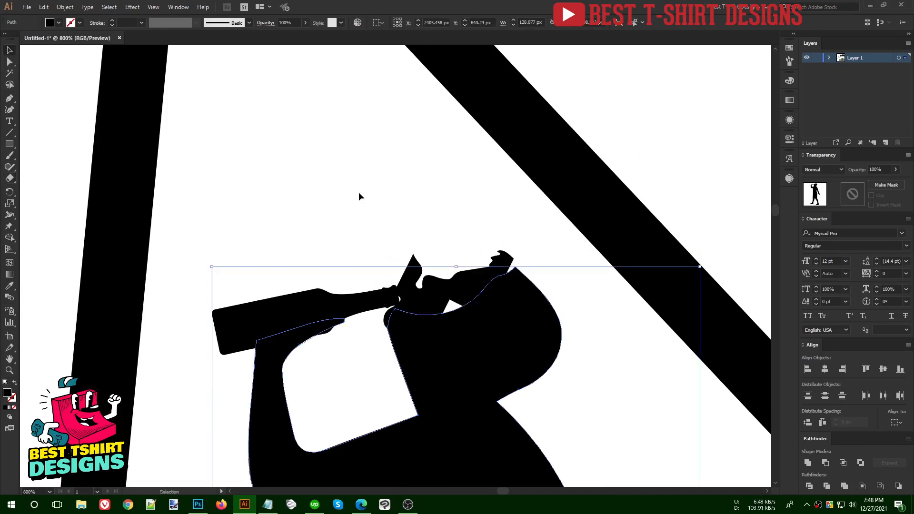
left_click_drag(465, 283, 467, 289)
- With a smaller eraser, erase the face piece where the bottle neck meets the mouth
left_click(464, 225)
scroll(416, 194, "down", 1)
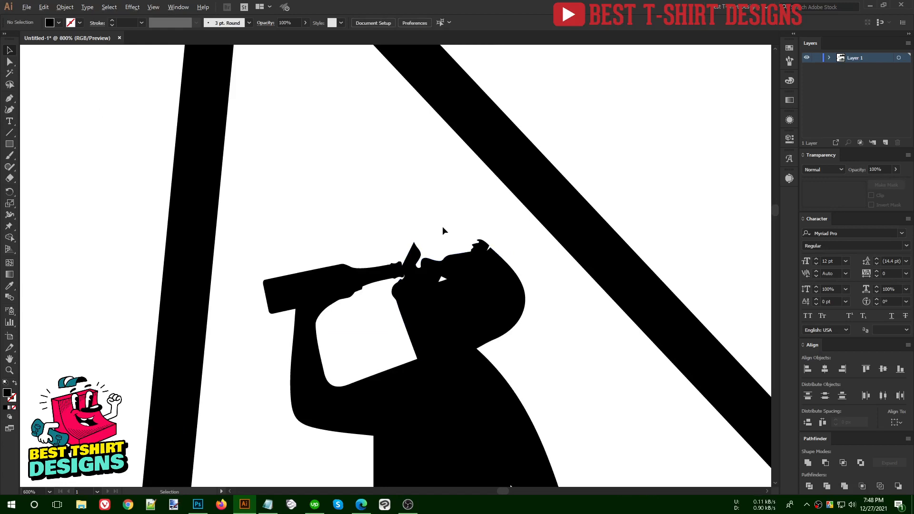
scroll(442, 226, "up", 2)
left_click(409, 305)
key("shift+e")
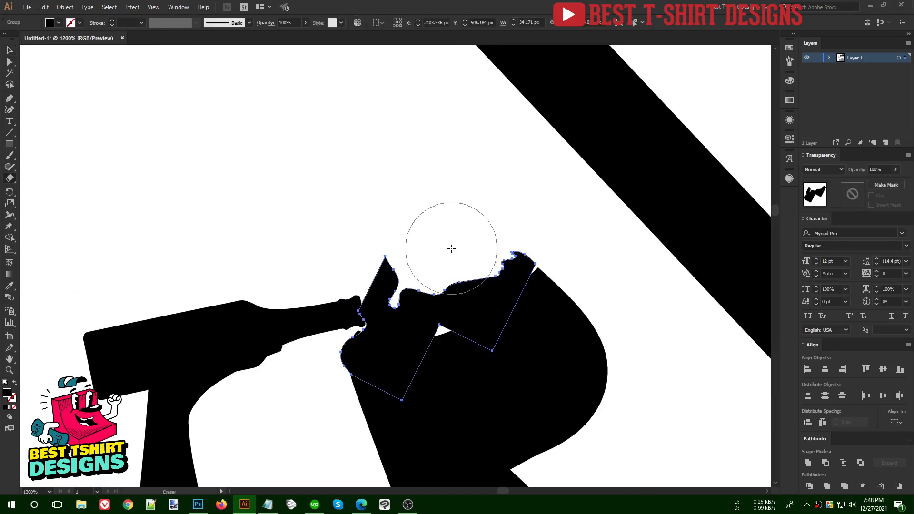
key("bracketleft")
key("bracketleft")
key("bracketleft")
key("bracketleft")
key("bracketleft")
key("bracketleft")
key("bracketleft")
key("bracketleft")
key("bracketleft")
key("bracketleft")
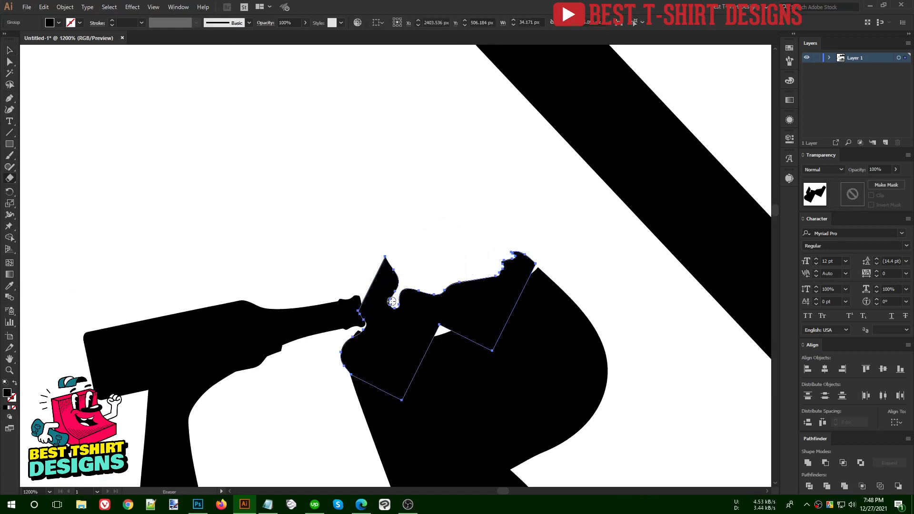
left_click_drag(361, 317, 350, 310)
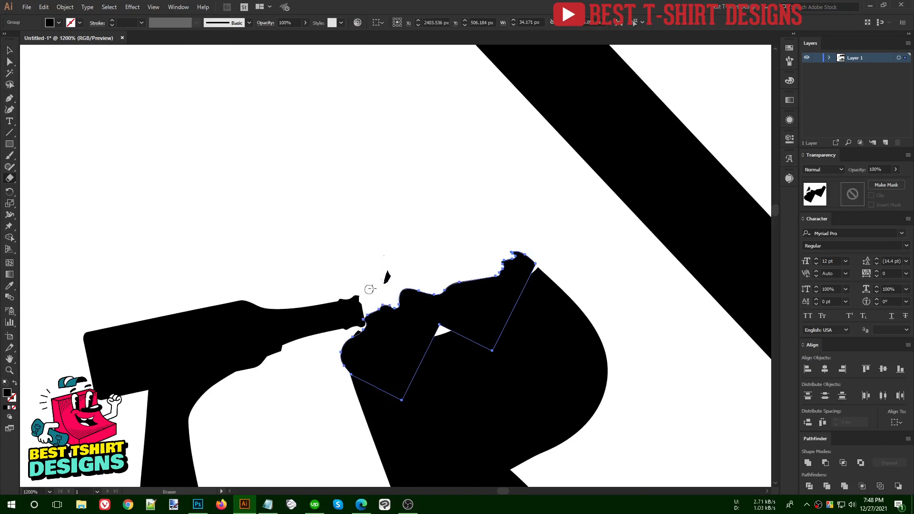
- Adjust the top anchor point of the head outline and pencil a line along the face
key("a")
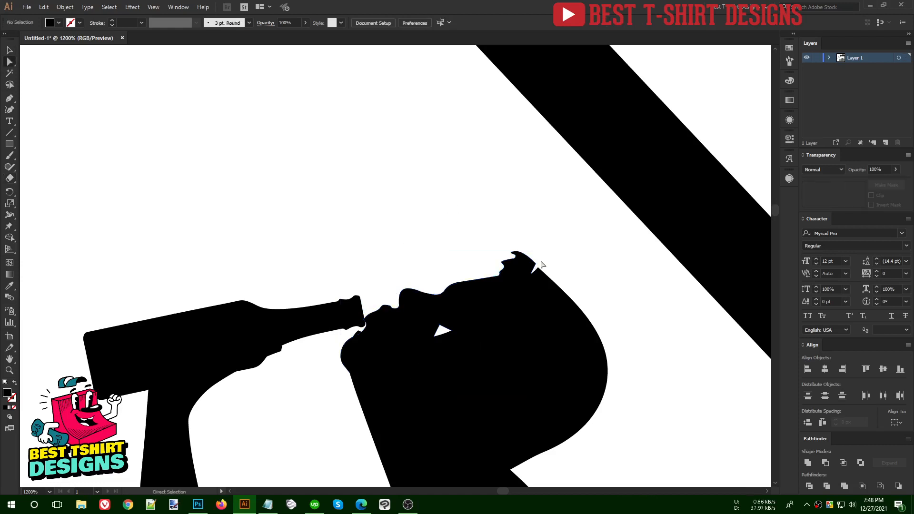
left_click_drag(535, 263, 541, 273)
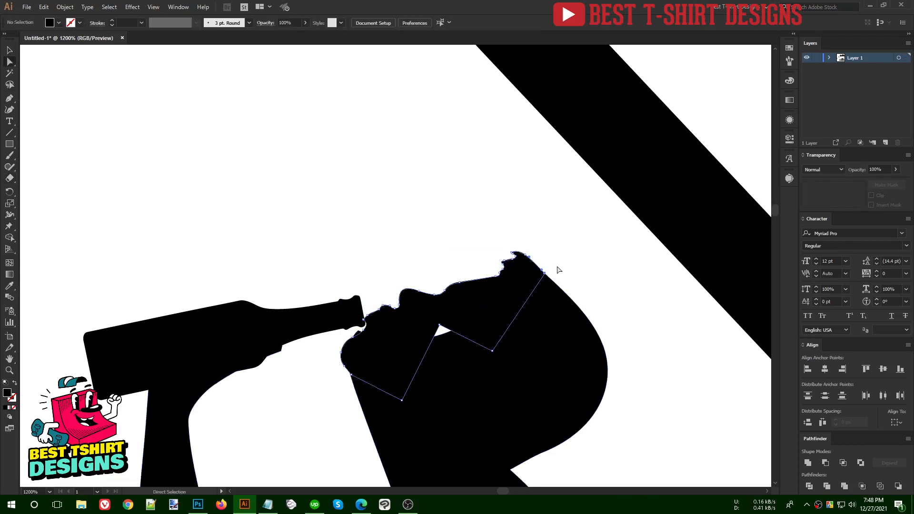
key("v")
left_click(483, 217)
key("n")
left_click_drag(479, 336, 451, 322)
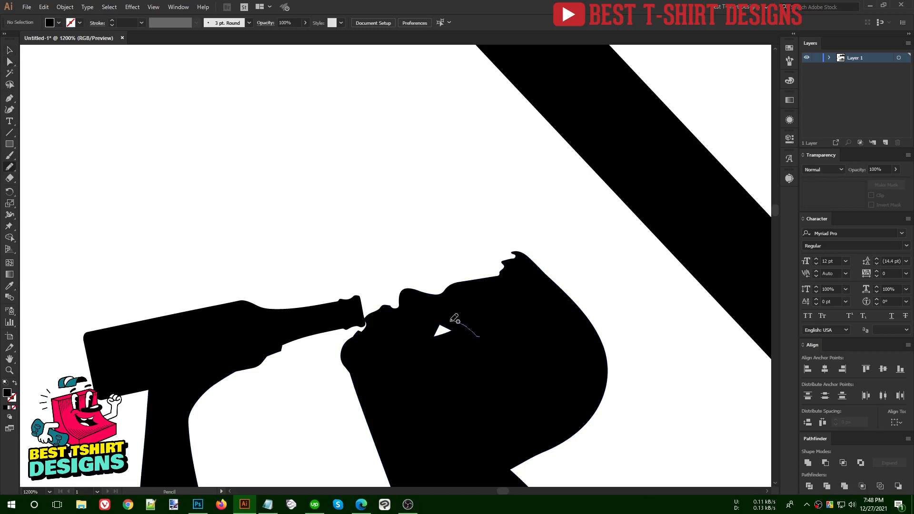
scroll(455, 170, "down", 2)
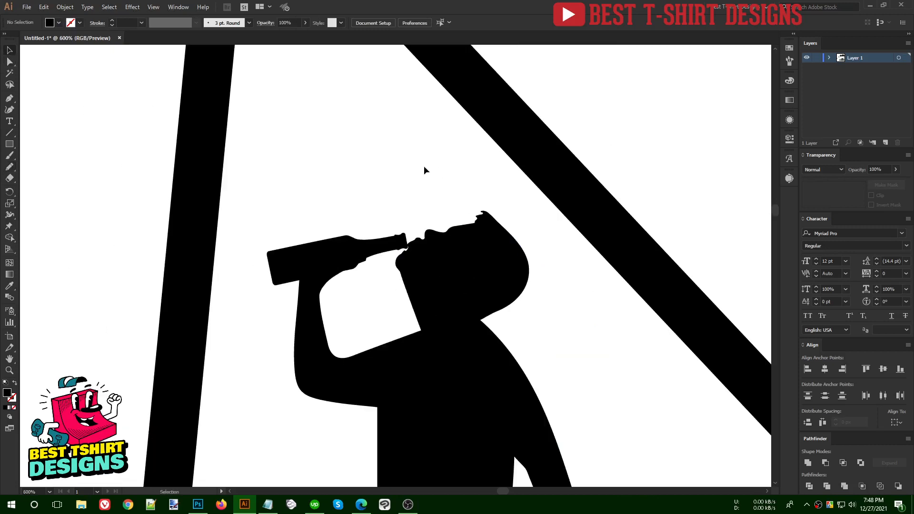
scroll(412, 207, "up", 3)
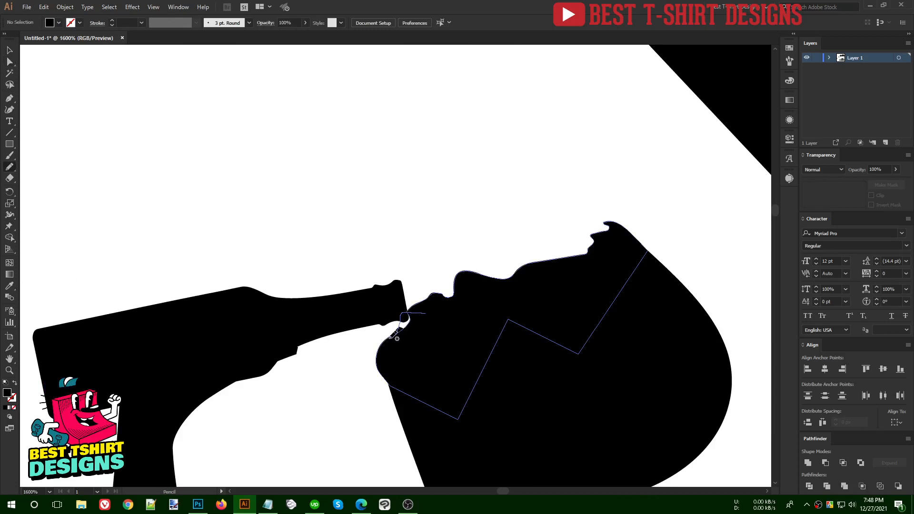
key("v")
scroll(471, 335, "down", 2)
scroll(453, 222, "down", 2)
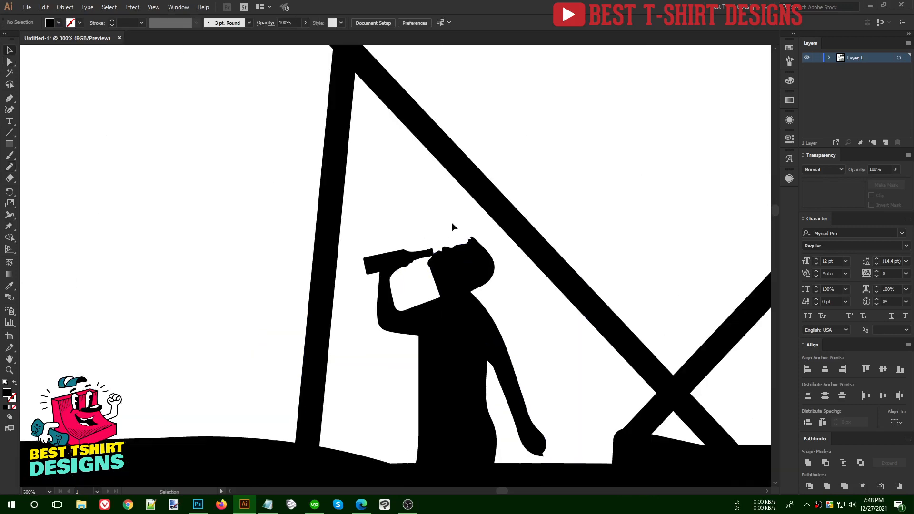
- Group all parts of the drinking figure, enlarge it slightly and move it down onto the deck
left_click_drag(496, 320, 380, 241)
scroll(420, 187, "down", 3)
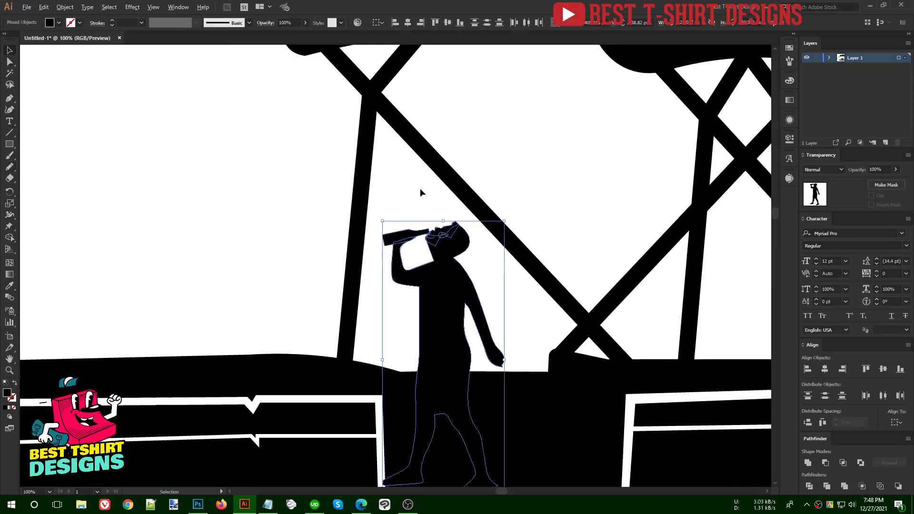
key("a")
key("ctrl+g")
key("v")
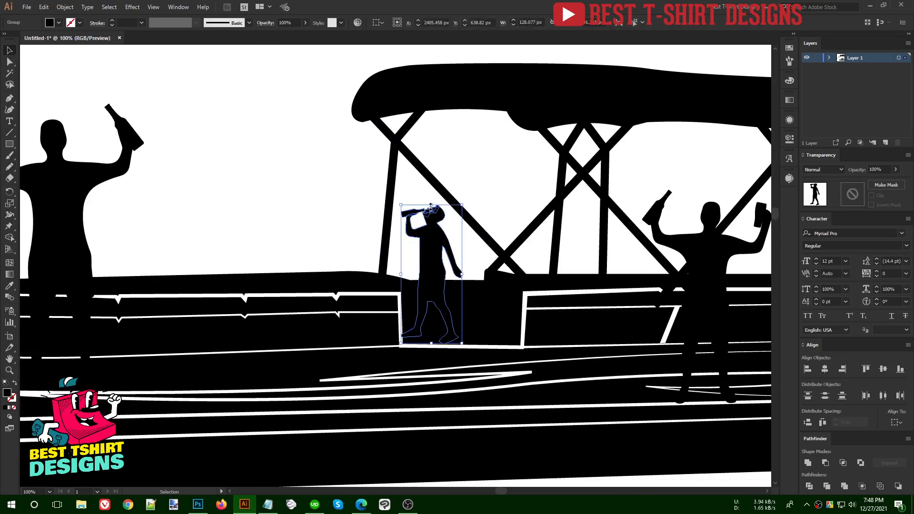
left_click_drag(433, 204, 434, 184)
left_click_drag(435, 220, 438, 241)
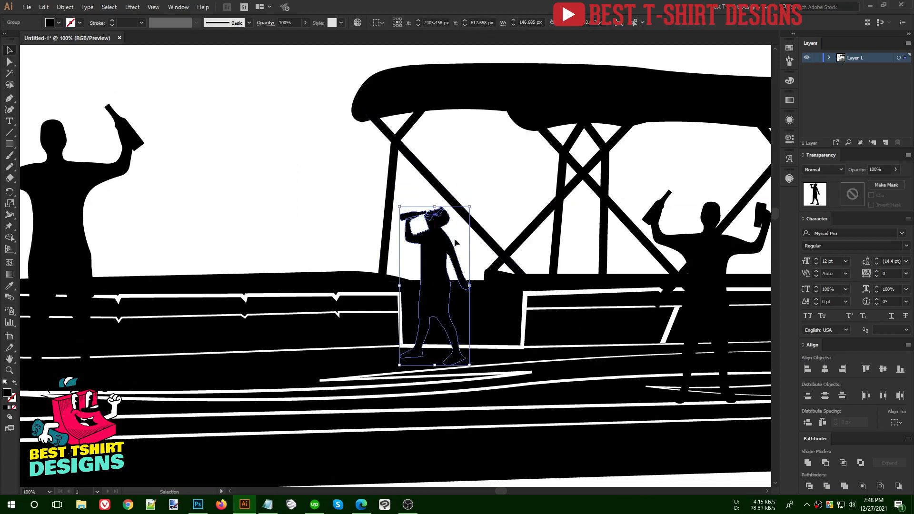
left_click(497, 202)
scroll(476, 198, "down", 3)
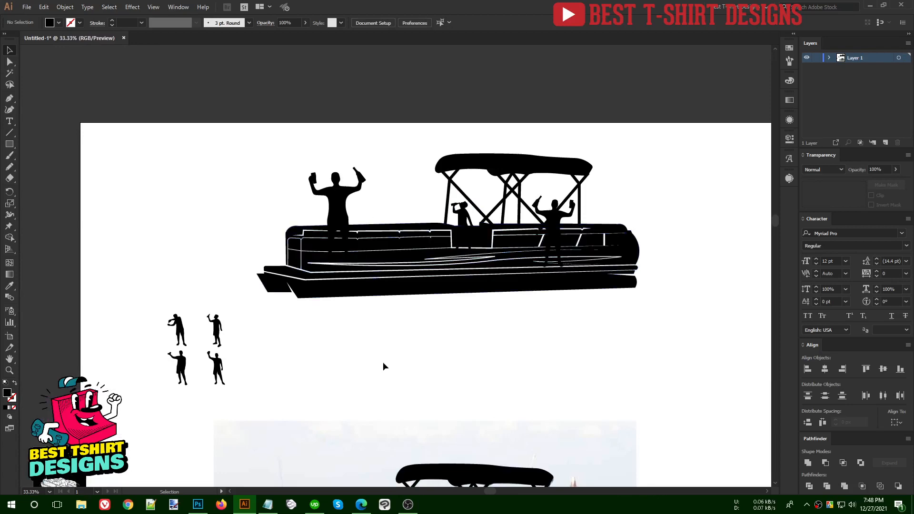
left_click(362, 504)
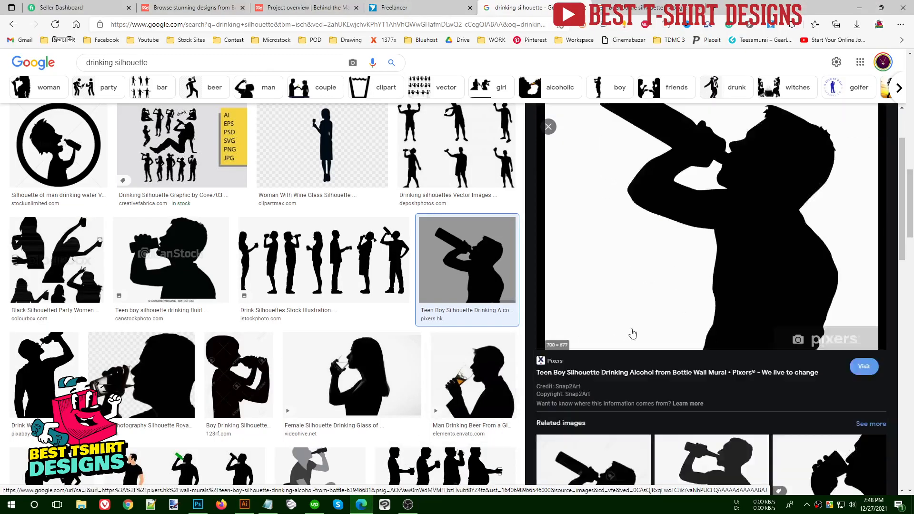
- Scroll the drinking silhouette results and preview the Girl drink silhouette
scroll(633, 334, "down", 5)
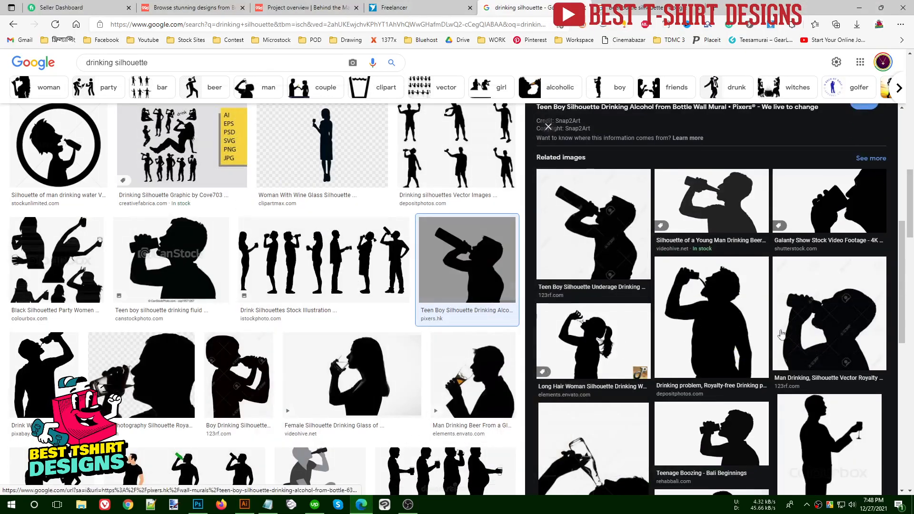
scroll(782, 334, "down", 4)
scroll(212, 357, "down", 3)
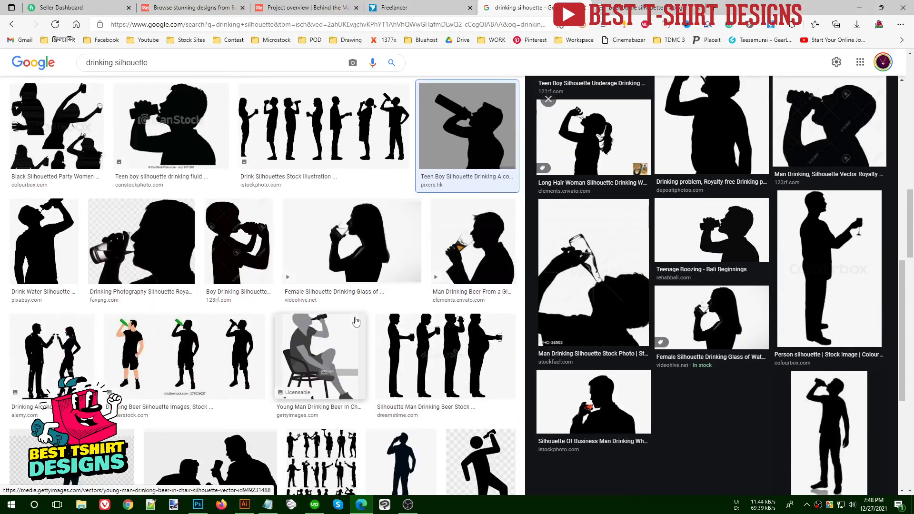
scroll(212, 357, "down", 6)
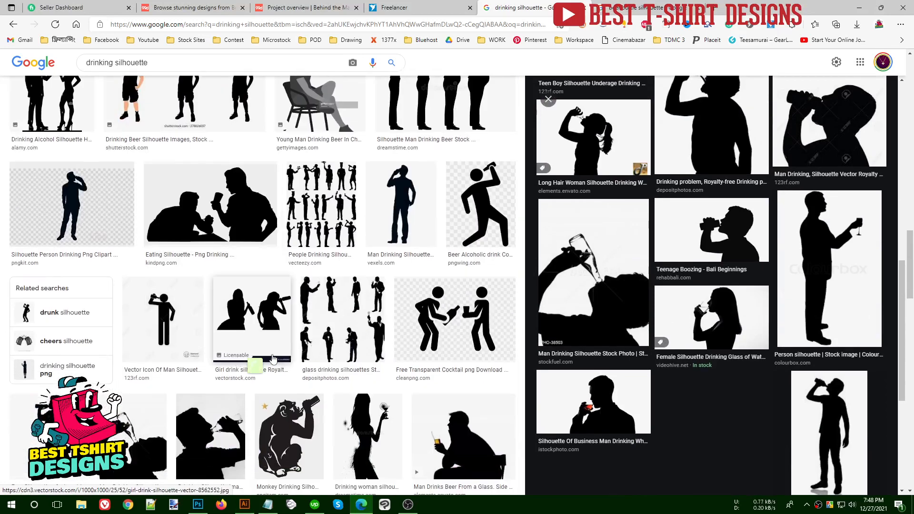
left_click(278, 313)
scroll(755, 332, "down", 5)
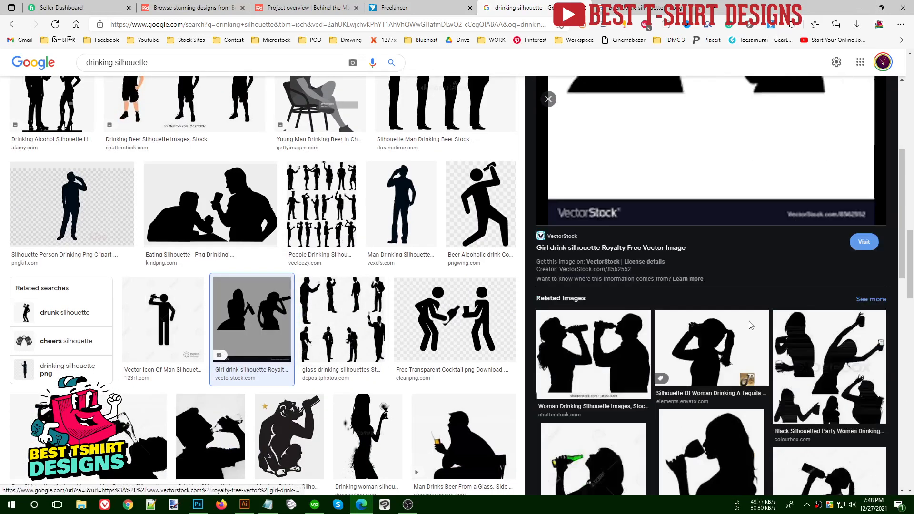
scroll(749, 325, "down", 4)
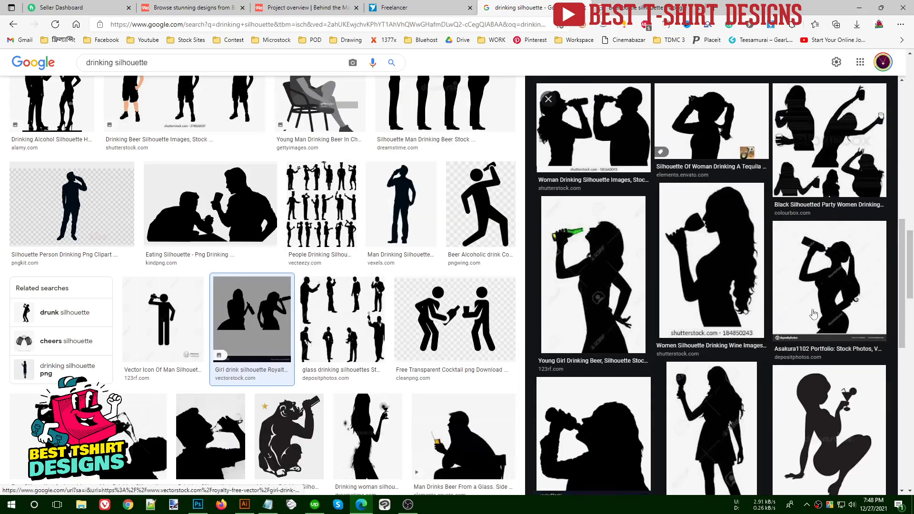
scroll(746, 420, "down", 3)
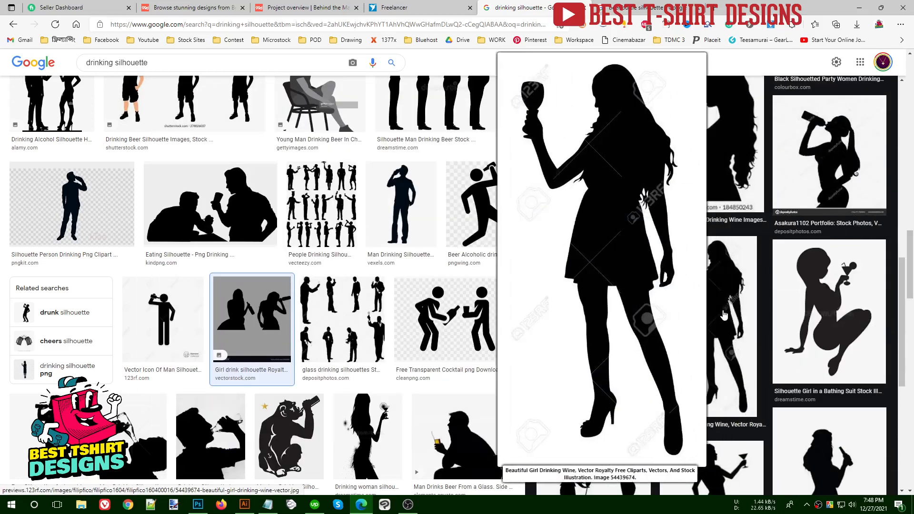
- Preview the Beautiful Girl Drinking Wine silhouette and select the whole search query
left_click(665, 358)
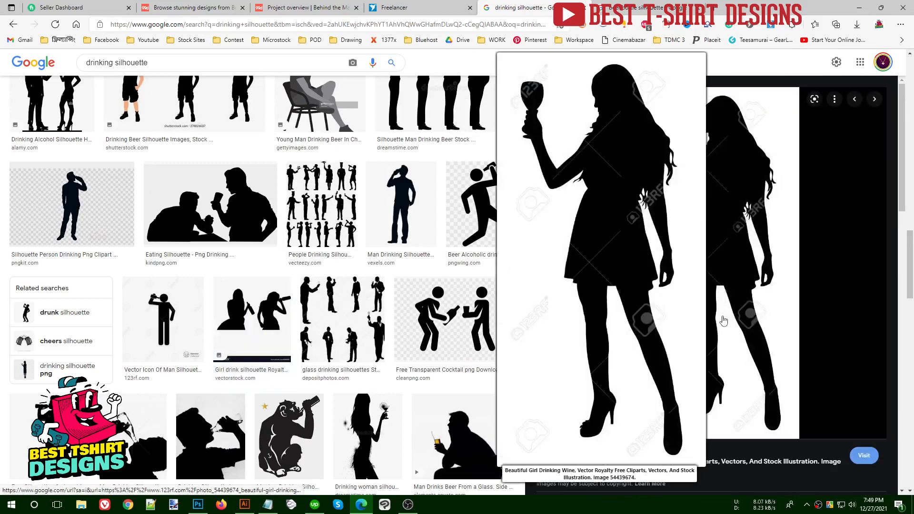
scroll(682, 274, "down", 5)
scroll(683, 279, "down", 4)
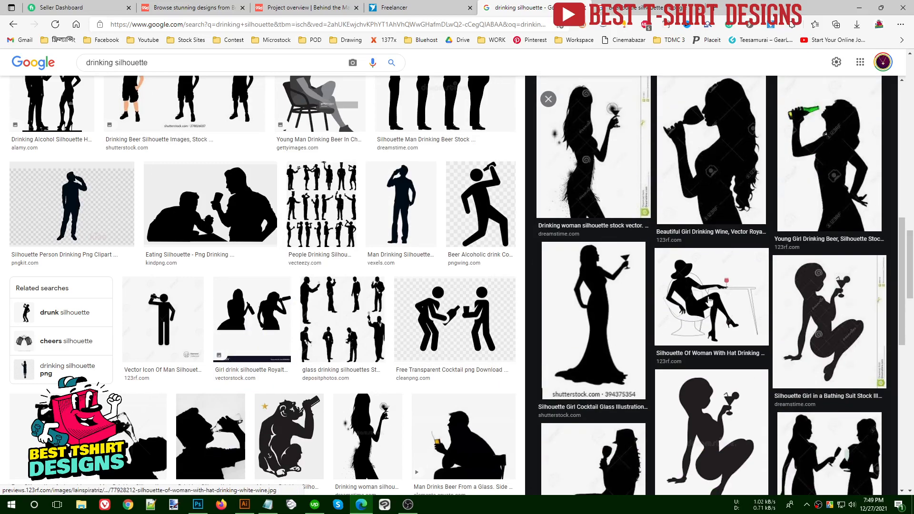
mouse_move(712, 317)
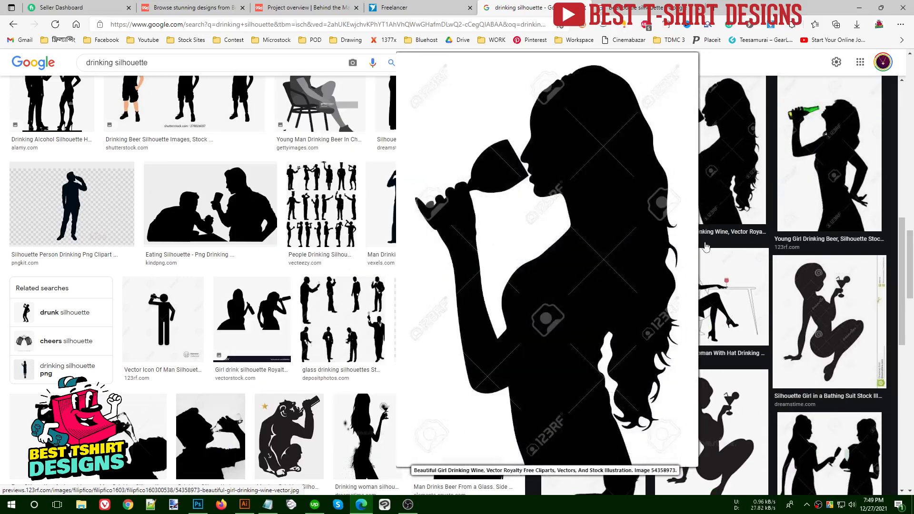
scroll(733, 414, "down", 4)
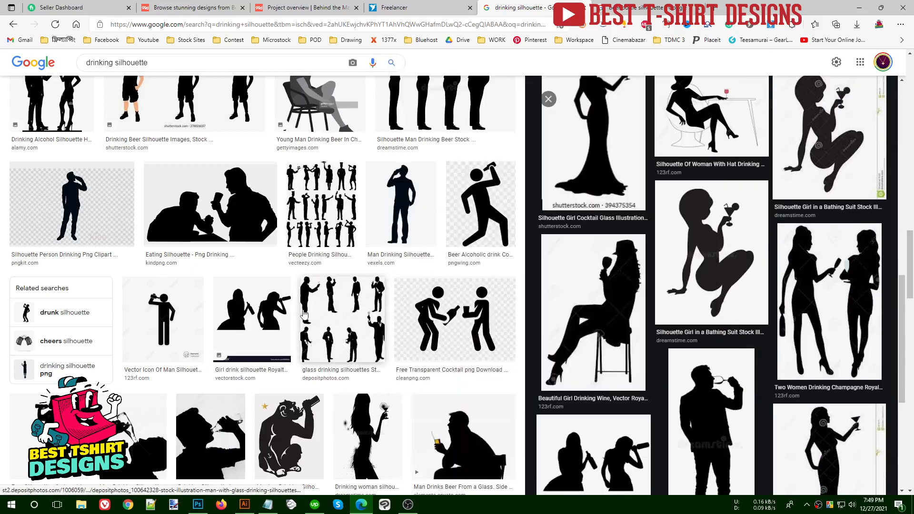
scroll(313, 295, "down", 4)
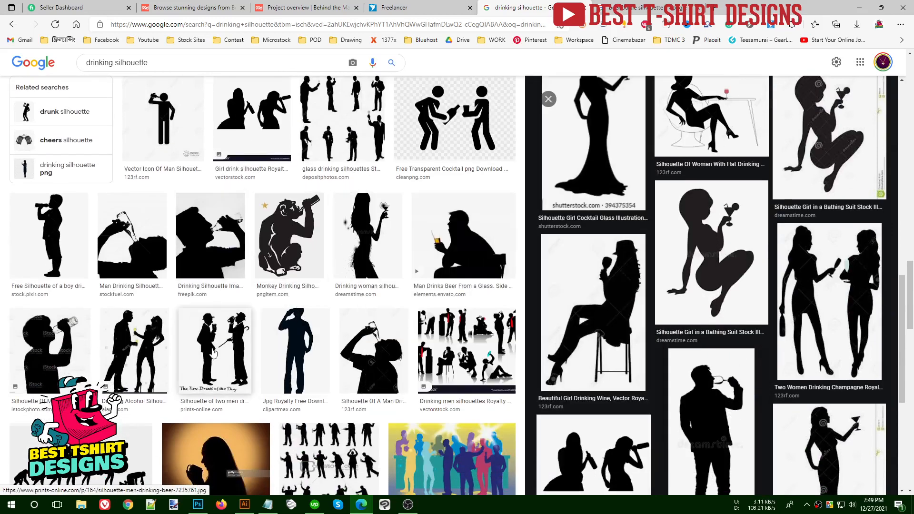
triple_click(115, 62)
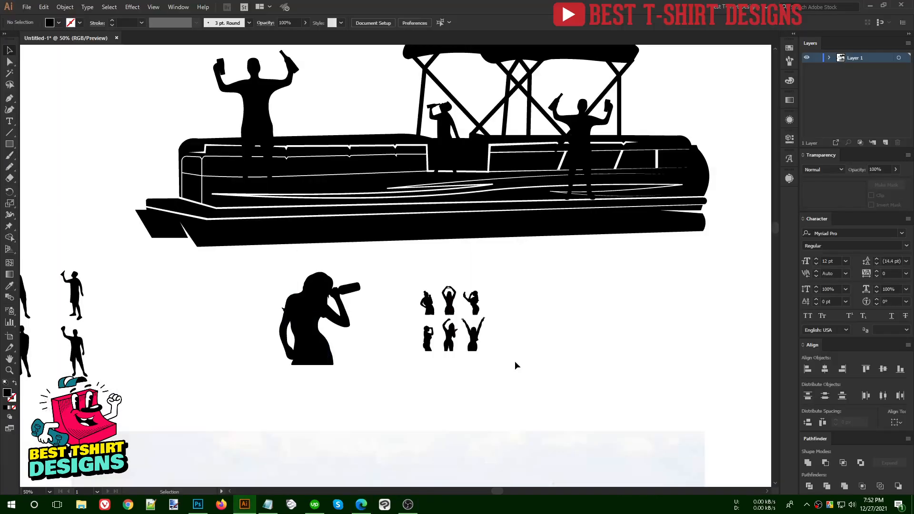
scroll(462, 333, "up", 5)
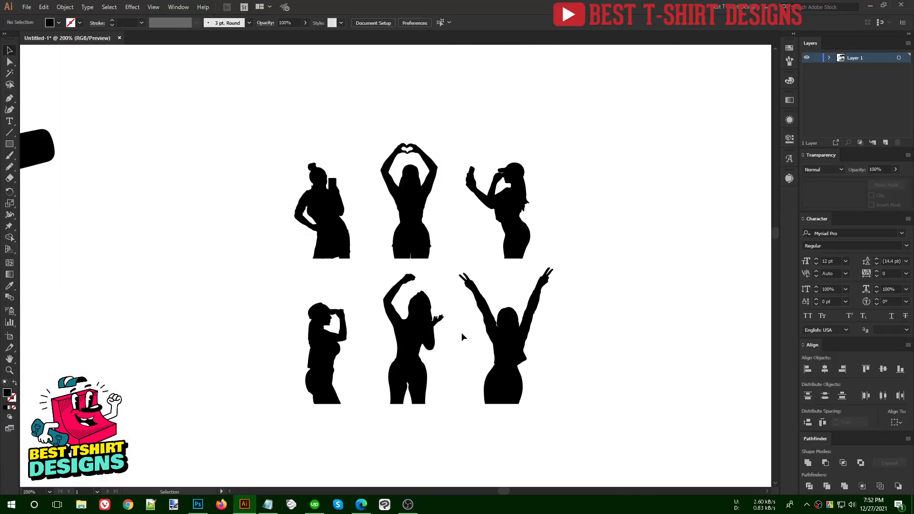
- Inside the six-women group, cut the middle-bottom and arms-raised figures, then exit isolation mode
scroll(419, 364, "up", 1)
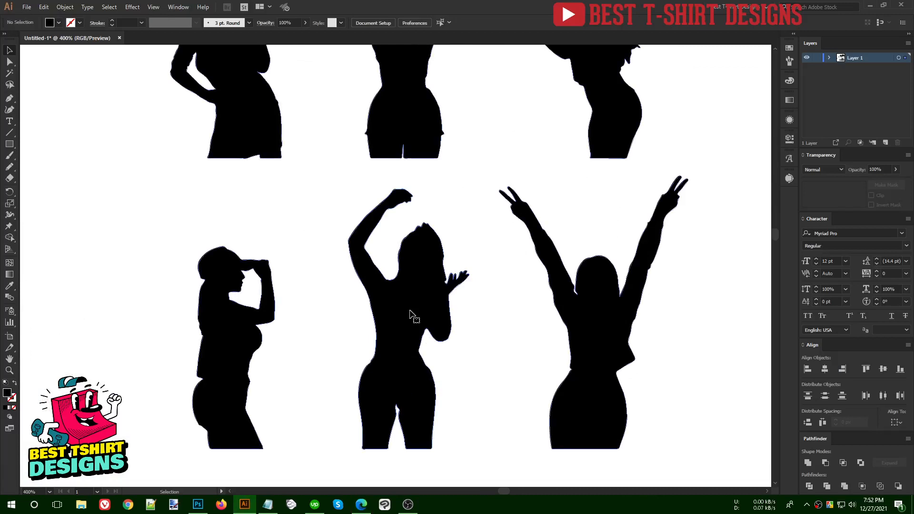
double_click(410, 313)
left_click(410, 314)
scroll(417, 353, "down", 1)
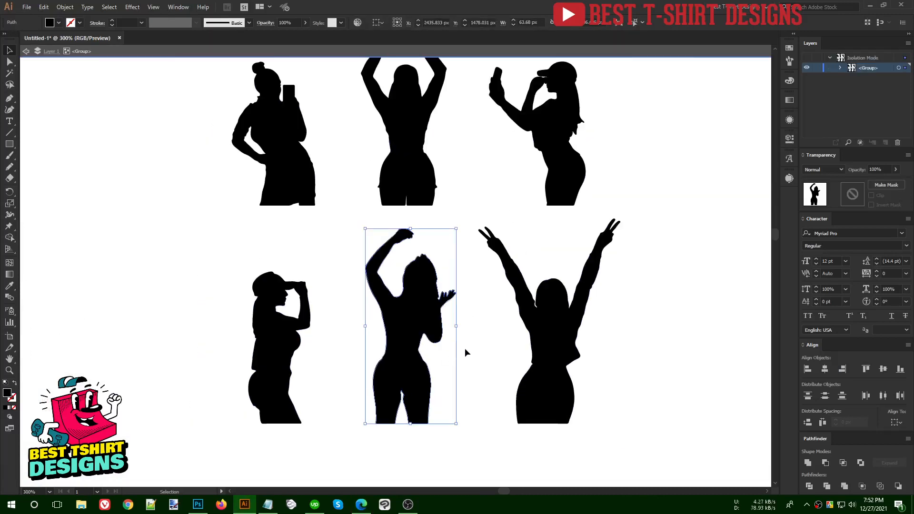
scroll(466, 350, "up", 3)
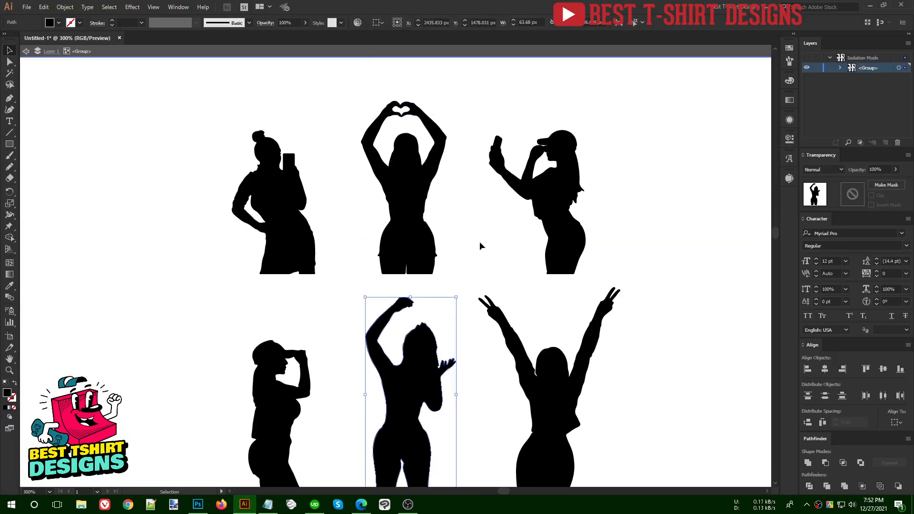
scroll(465, 225, "down", 2)
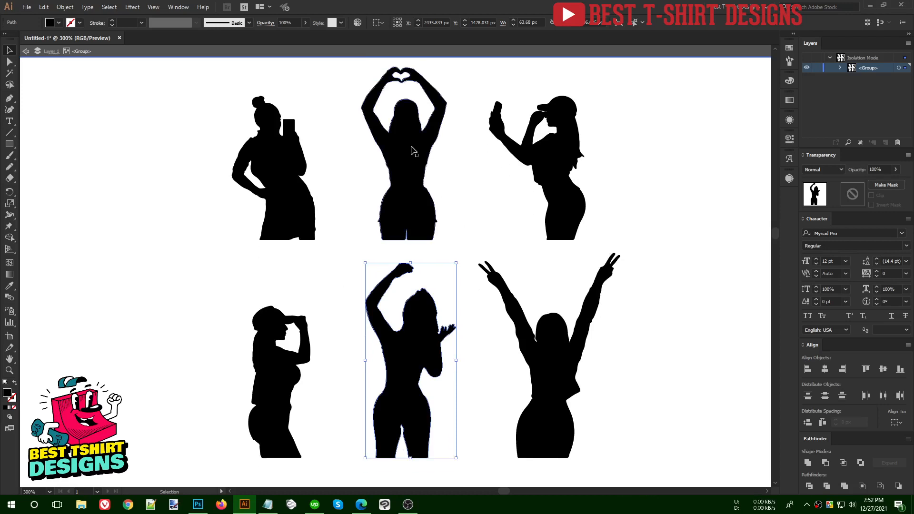
left_click(552, 388, "shift")
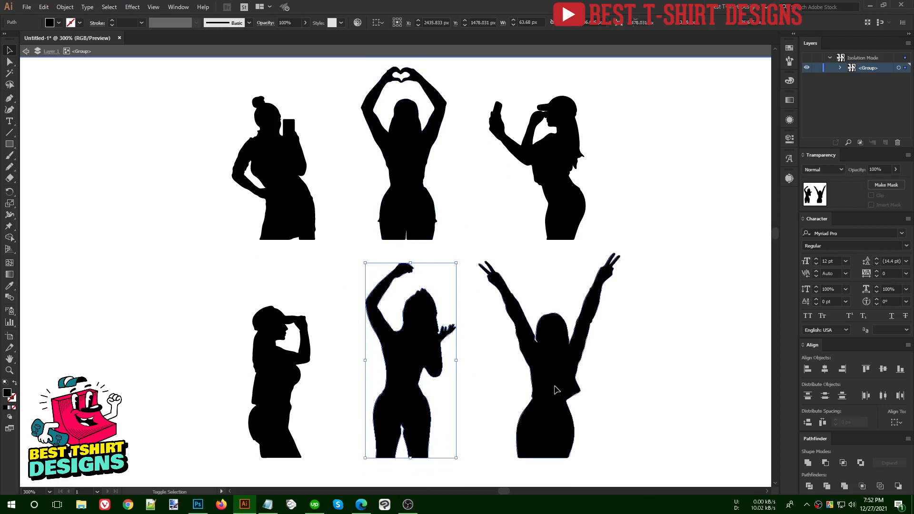
scroll(466, 358, "down", 2)
key("a")
key("ctrl+x")
double_click(555, 355)
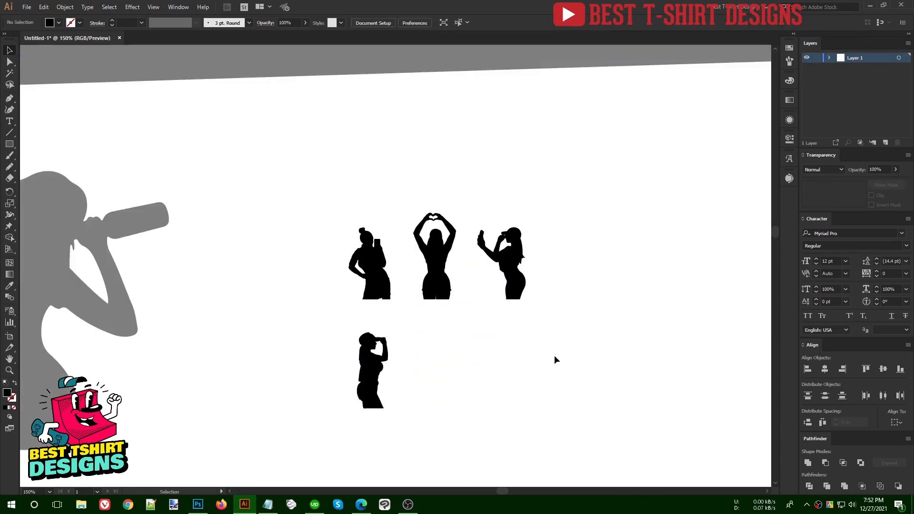
scroll(510, 350, "down", 2)
- Move the bottle-drinking woman onto the boat, shrink her, and paste the two-women group below
left_click_drag(477, 306, 638, 370)
left_click_drag(564, 367, 564, 367)
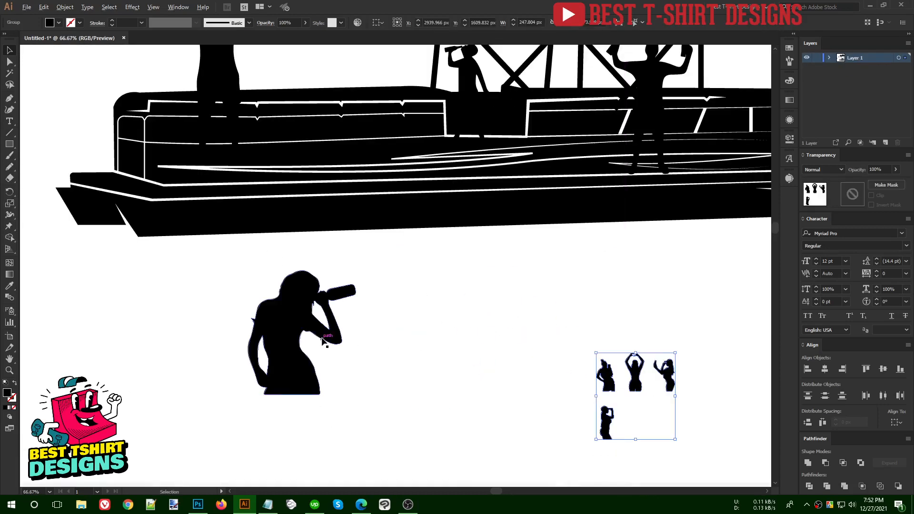
scroll(323, 342, "down", 1)
left_click_drag(309, 335, 341, 112)
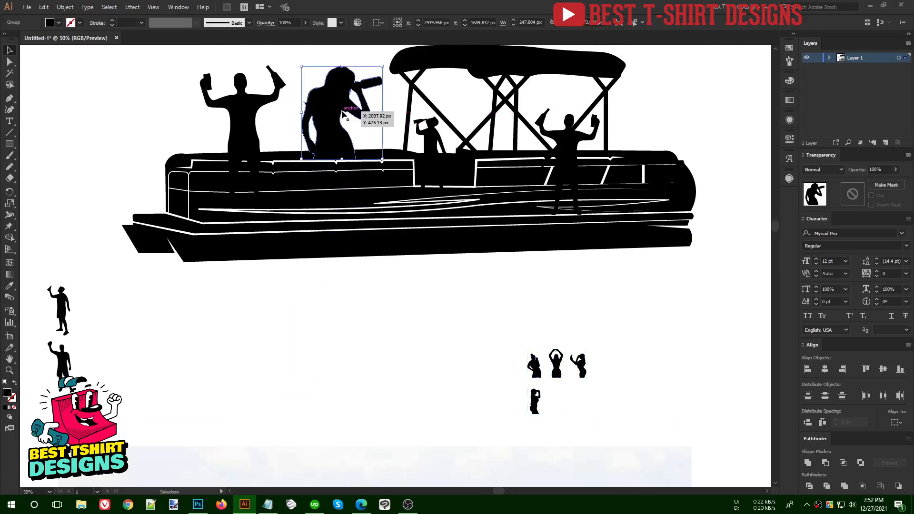
left_click_drag(342, 66, 342, 87)
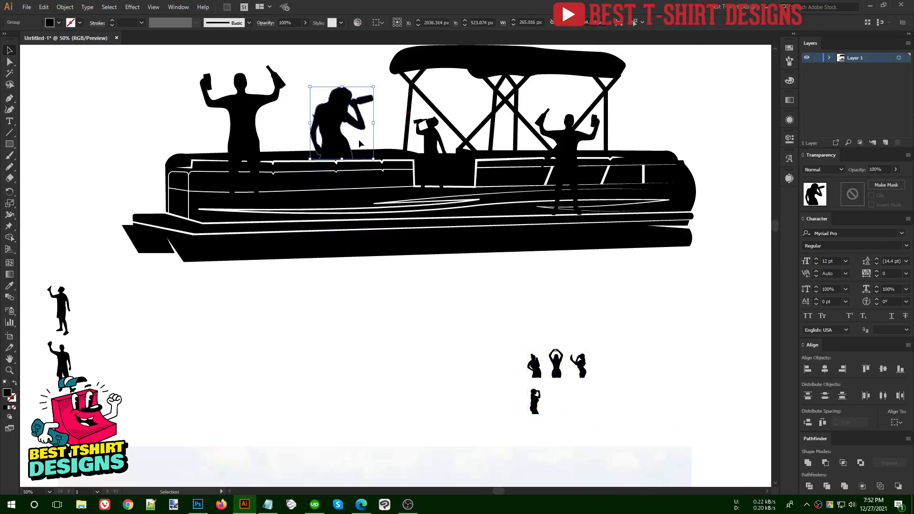
left_click(431, 379)
scroll(433, 381, "up", 1)
key("ctrl+v")
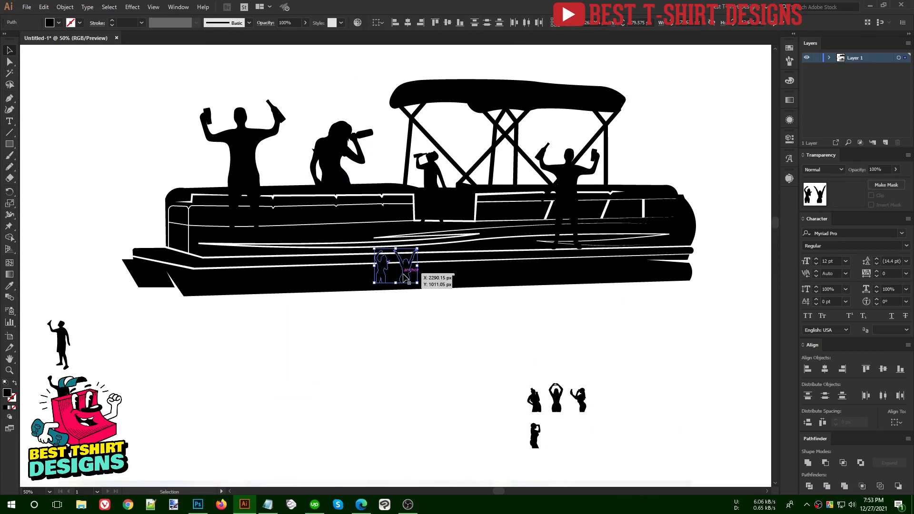
left_click_drag(404, 279, 406, 381)
- Enlarge the drinking man on the boat slightly
left_click(427, 174)
mouse_move(431, 151)
left_mouse_down()
mouse_move(439, 133)
mouse_move(439, 159)
left_mouse_up()
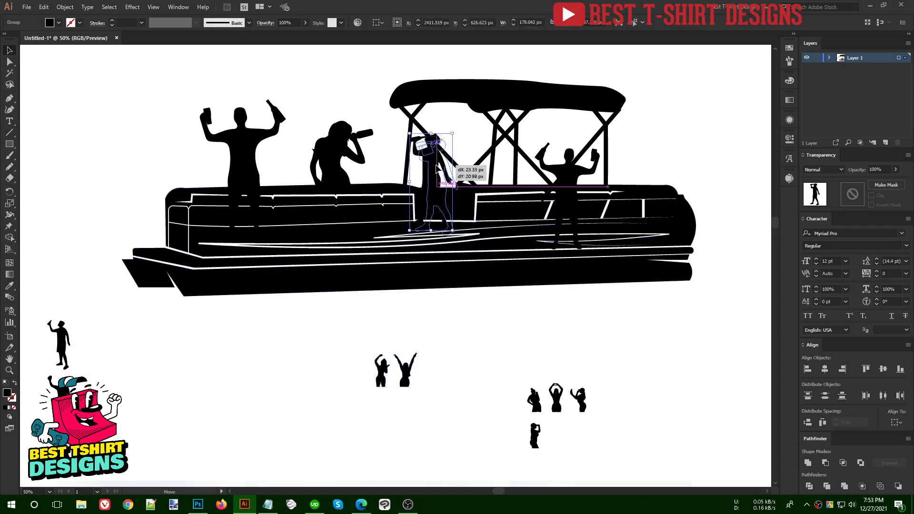
left_click(462, 145)
scroll(446, 134, "up", 3)
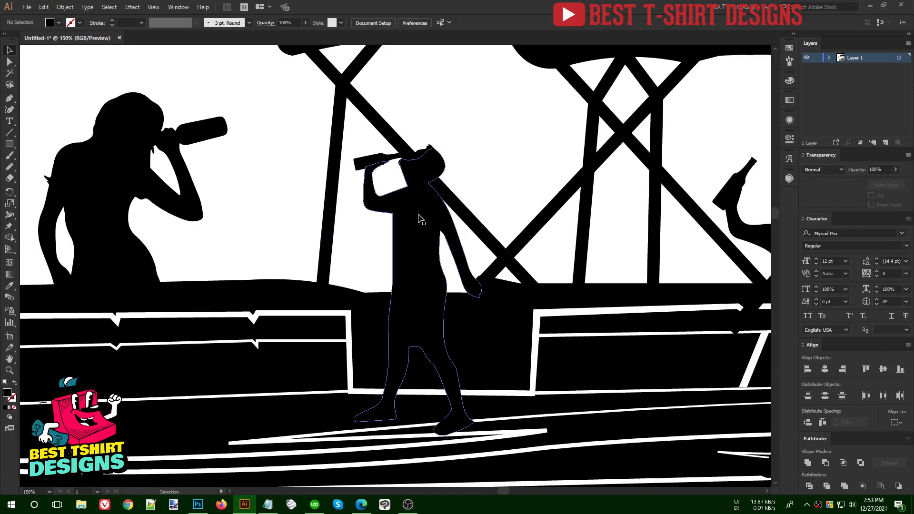
left_click(423, 233)
left_click(473, 181)
scroll(473, 179, "down", 3)
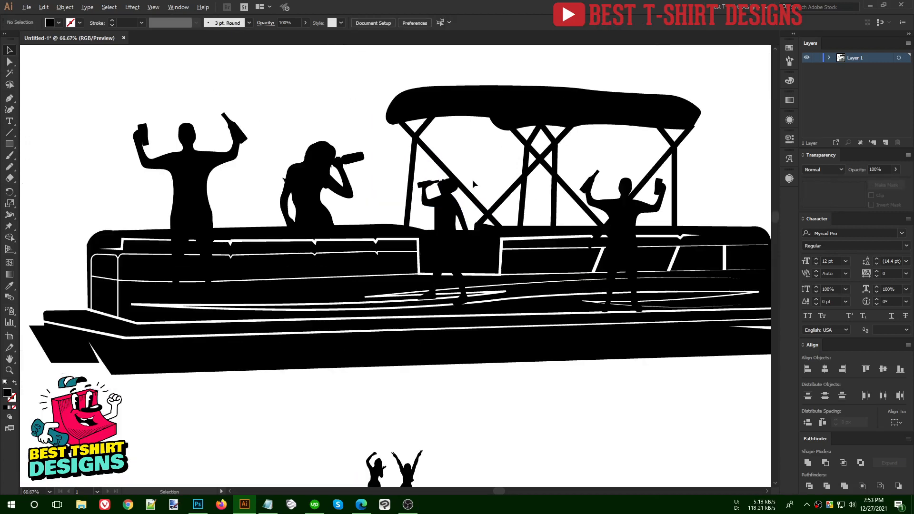
- Separate the two pasted women, double the left one, and settle the drinking woman between the canopy poles
left_click_drag(423, 411, 452, 402)
left_click(400, 399)
left_click_drag(399, 381, 402, 352)
left_click_drag(352, 199, 524, 212)
left_click_drag(530, 165, 523, 209)
left_click(551, 174)
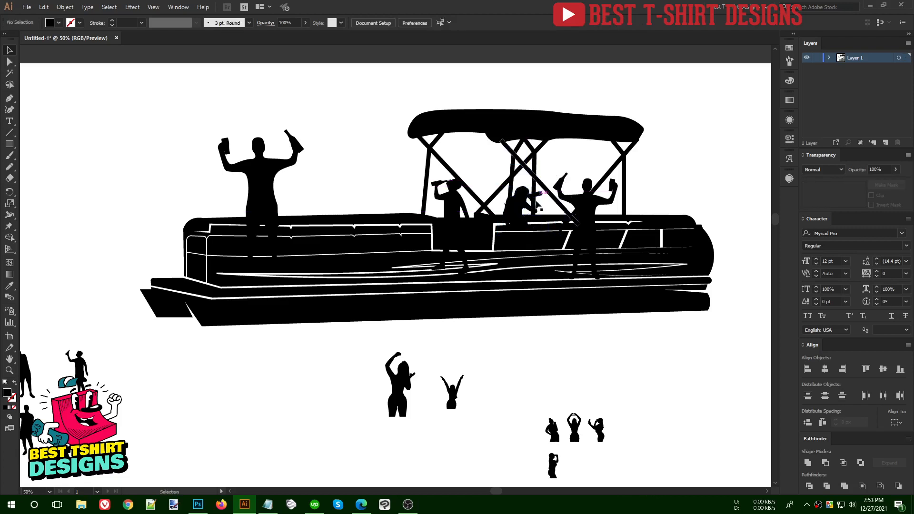
- Enlarge the dancing woman and place her on the deck
left_click(404, 369)
left_click_drag(401, 353, 402, 339)
left_click_drag(398, 374, 360, 191)
left_click_drag(360, 150, 360, 129)
left_click_drag(371, 156, 370, 168)
left_click(401, 172)
scroll(374, 139, "up", 1)
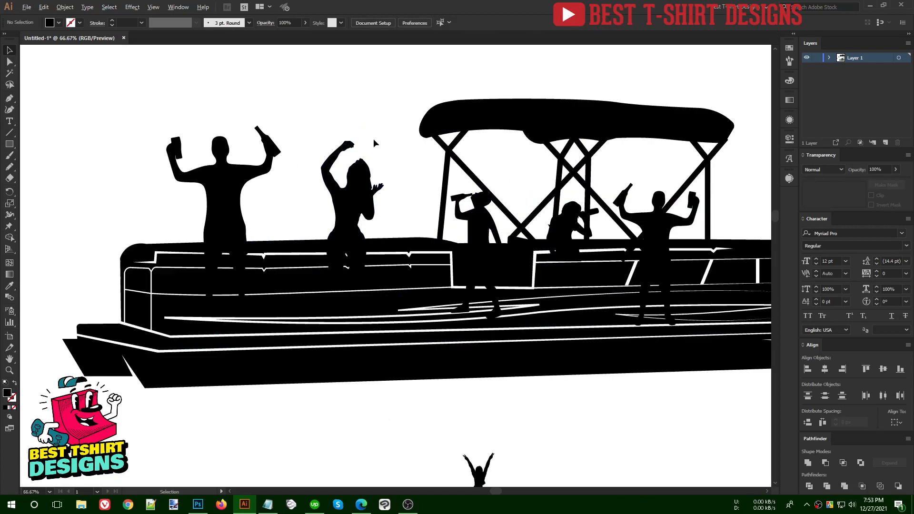
- Ungroup the man, copy his bottle to the dancing woman's hand, reflect it vertically, tilt and shrink it
right_click(277, 152)
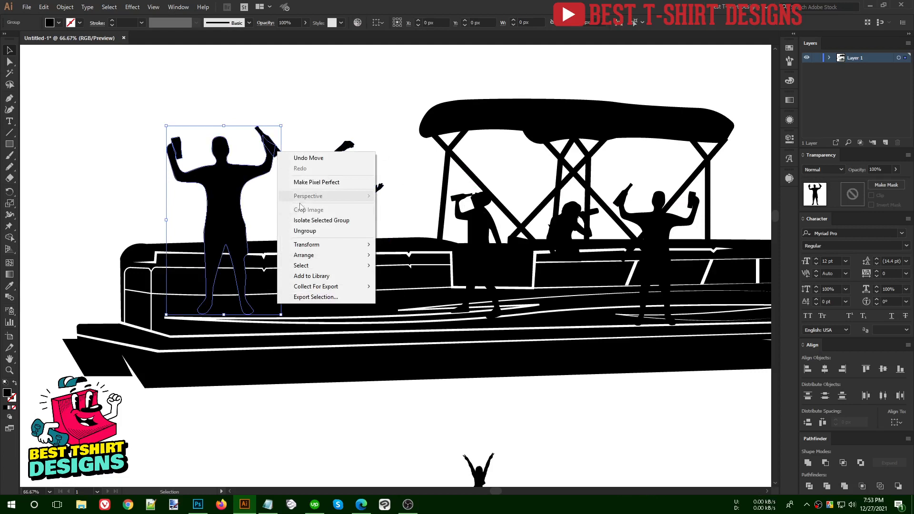
left_click(305, 230)
left_click(302, 154)
left_click_drag(279, 153, 366, 151)
scroll(365, 151, "up", 3)
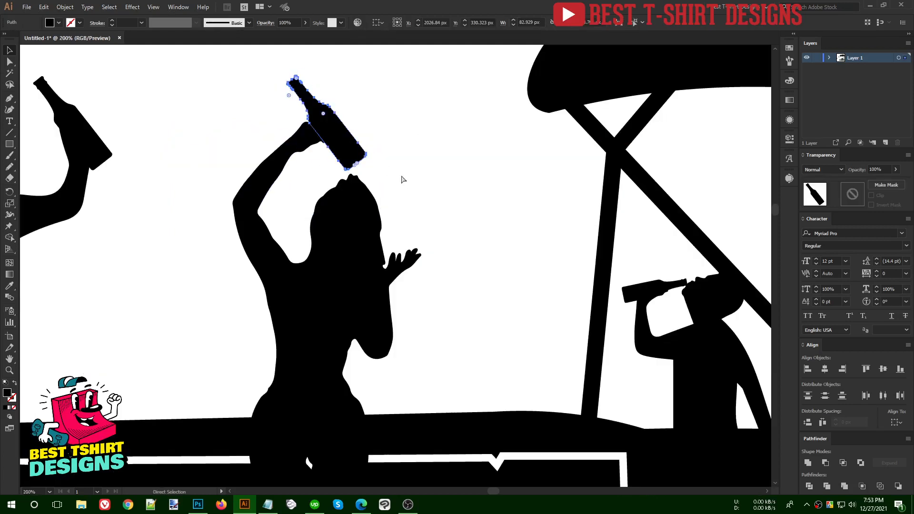
left_click(473, 315)
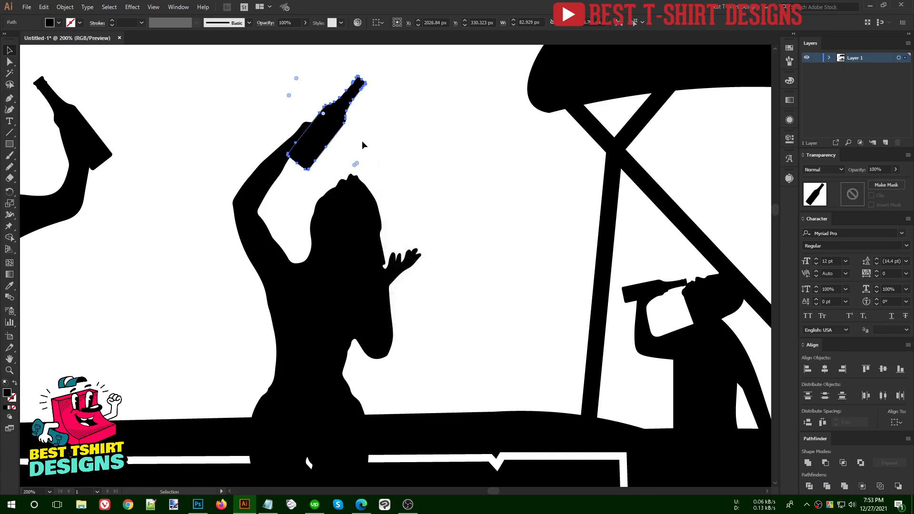
left_click_drag(376, 87, 346, 66)
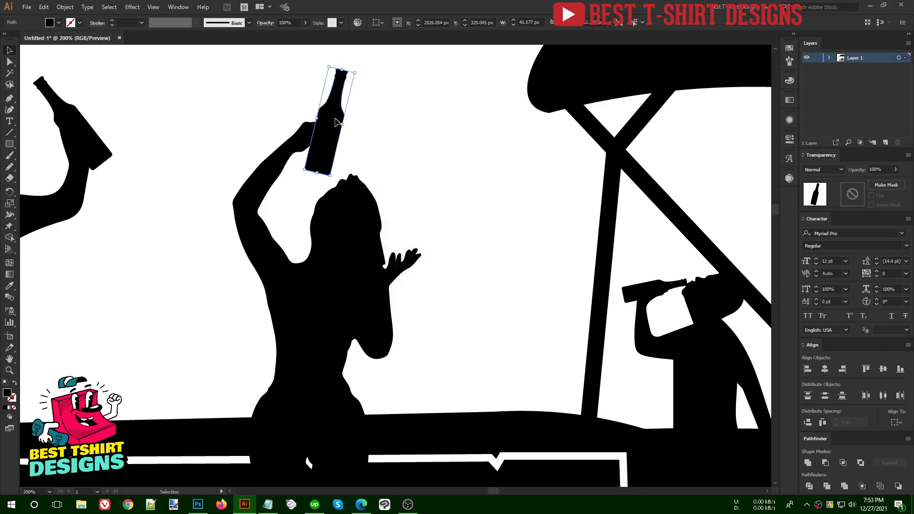
left_click_drag(336, 122, 328, 129)
left_click_drag(347, 81, 325, 113)
left_click(386, 132)
scroll(386, 131, "down", 2)
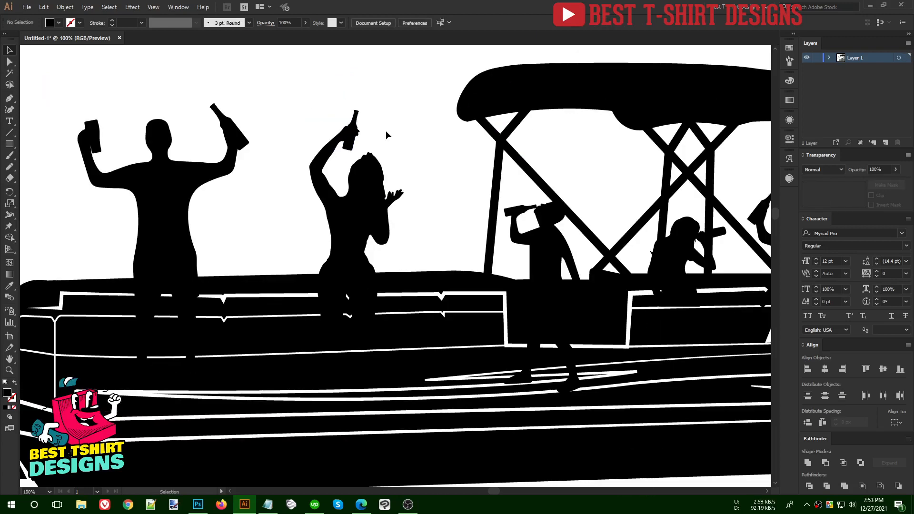
scroll(387, 132, "down", 2)
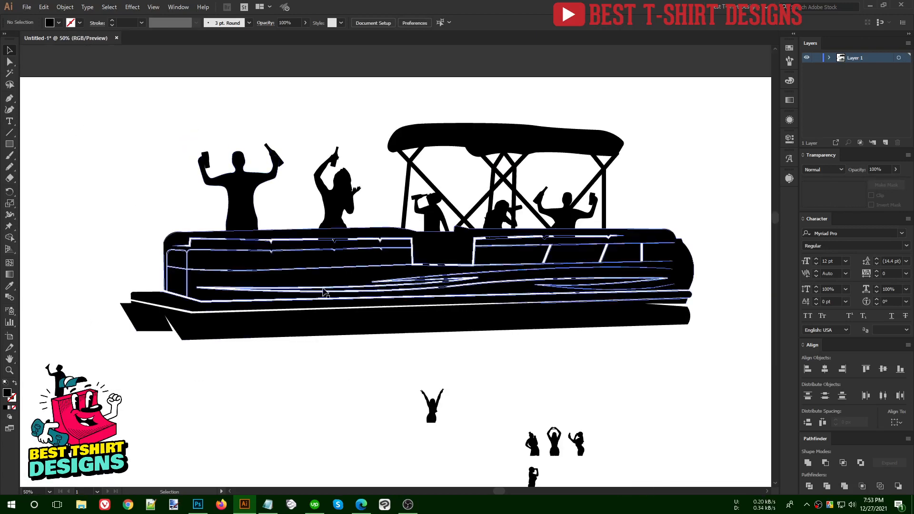
- Delete the small raised-arms figure, then unite the left raised-arms man and erase his legs below the railing
left_click_drag(450, 422, 449, 421)
key("Delete")
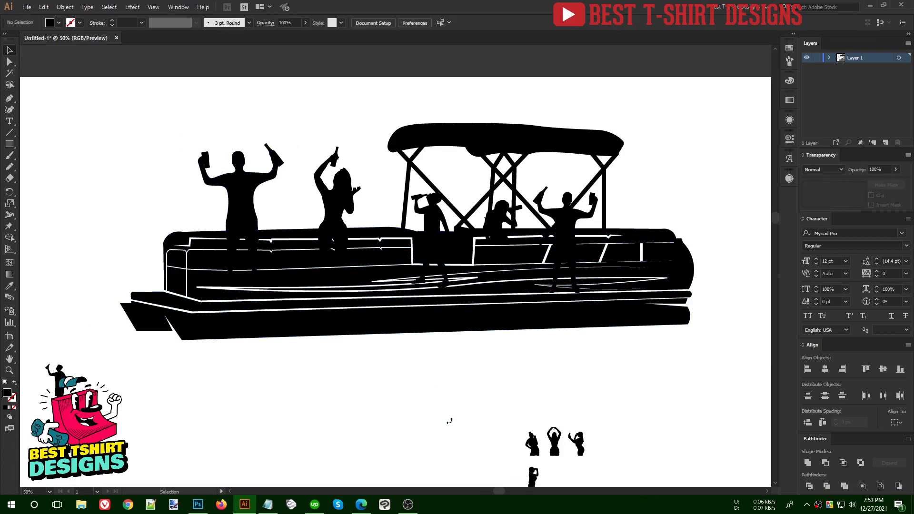
scroll(307, 205, "up", 2)
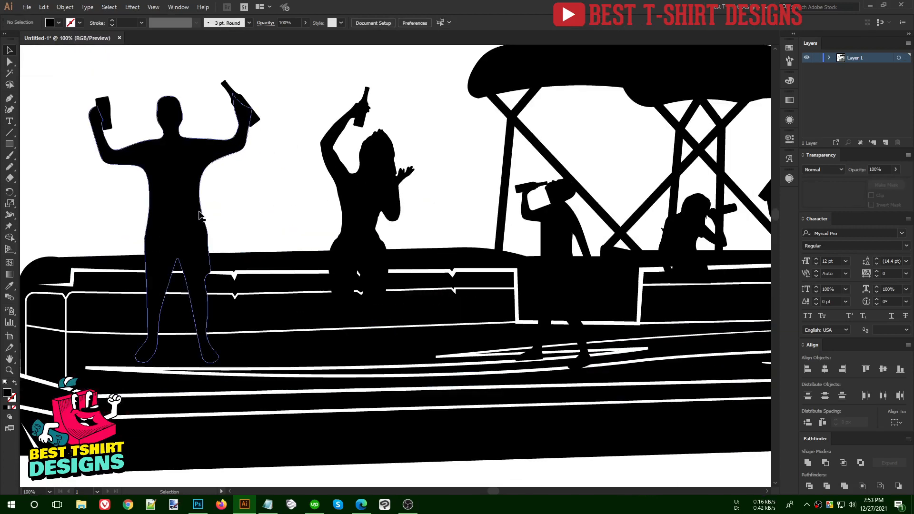
left_click_drag(69, 76, 255, 202)
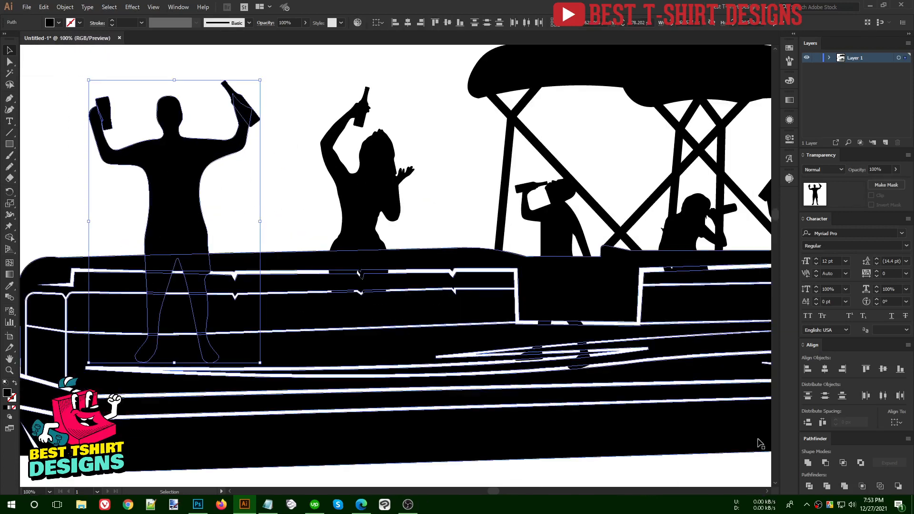
left_click(808, 463)
key("shift+e")
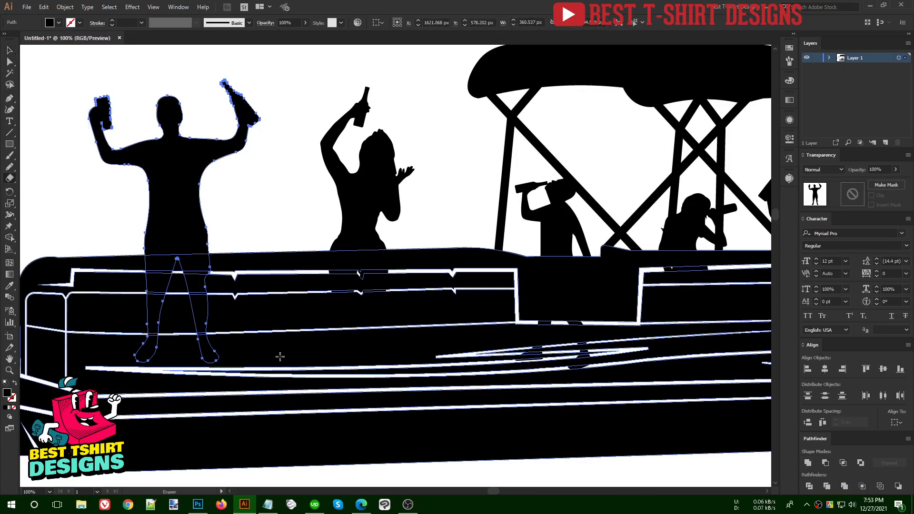
left_click_drag(253, 380, 79, 261)
key("v")
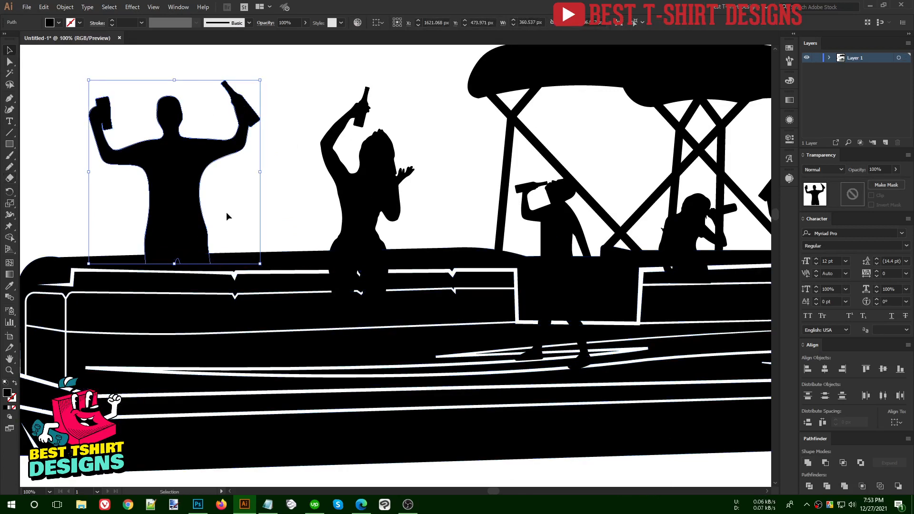
left_click(227, 212)
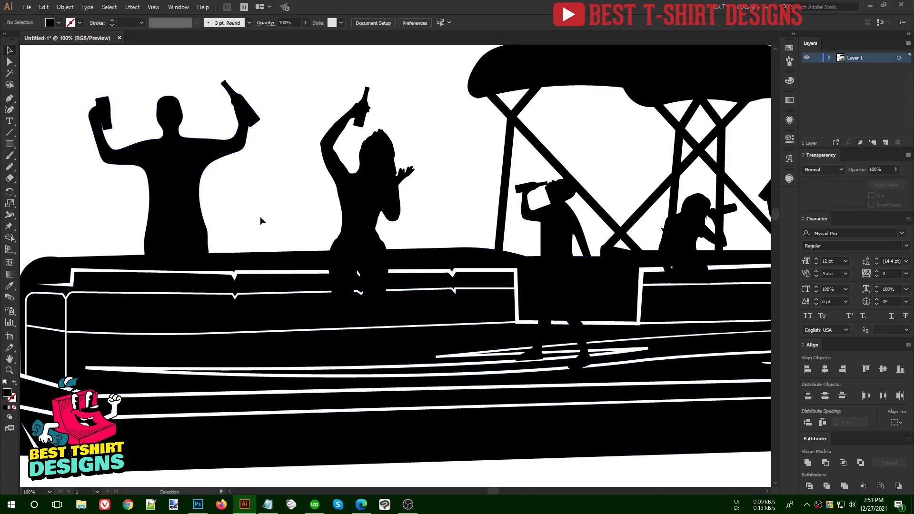
- Erase the legs of the woman with the bottle below the railing
left_click_drag(327, 236, 306, 253)
left_click(346, 258)
left_click(345, 260)
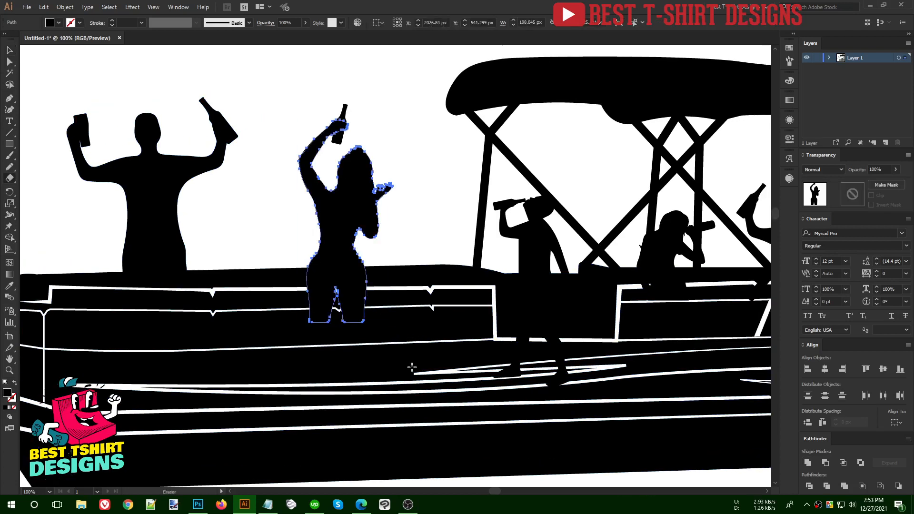
key("shift+e")
left_click_drag(409, 367, 238, 275)
key("v")
left_click(409, 246)
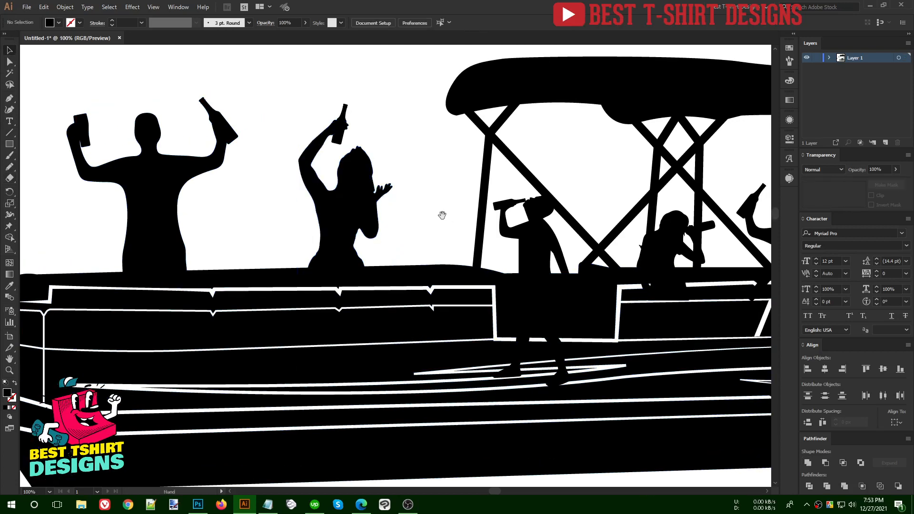
- Erase the legs of the man holding two bottles below the railing
left_click_drag(443, 214, 320, 246)
left_click_drag(509, 268, 193, 269)
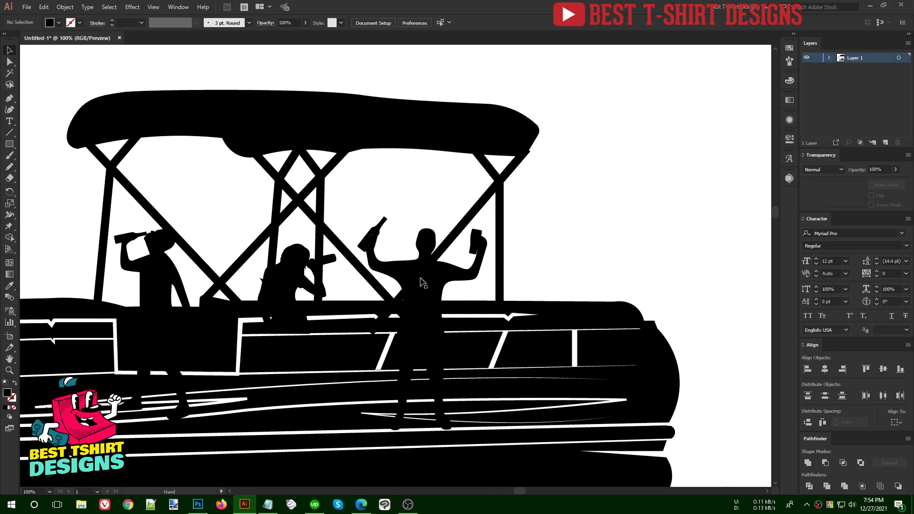
left_click(430, 284)
key("shift+e")
mouse_move(514, 442)
left_mouse_down()
mouse_move(333, 341)
mouse_move(287, 305)
left_mouse_up()
key("v")
left_click(568, 258)
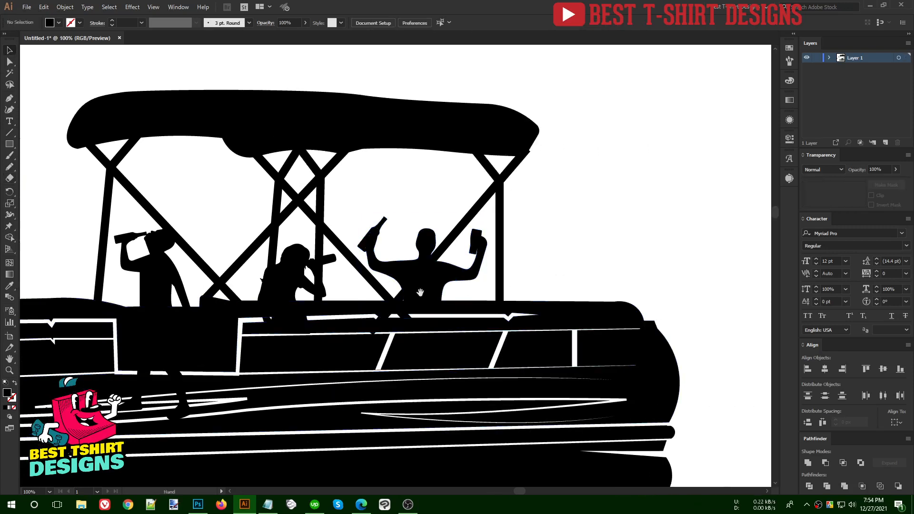
- Erase the legs of the drinking woman and the left drinking man under the canopy
left_click(288, 295)
key("shift+e")
left_click_drag(337, 372, 223, 310)
key("v")
left_click(165, 287)
key("shift+e")
left_click_drag(220, 430, 96, 313)
key("v")
left_click(227, 225)
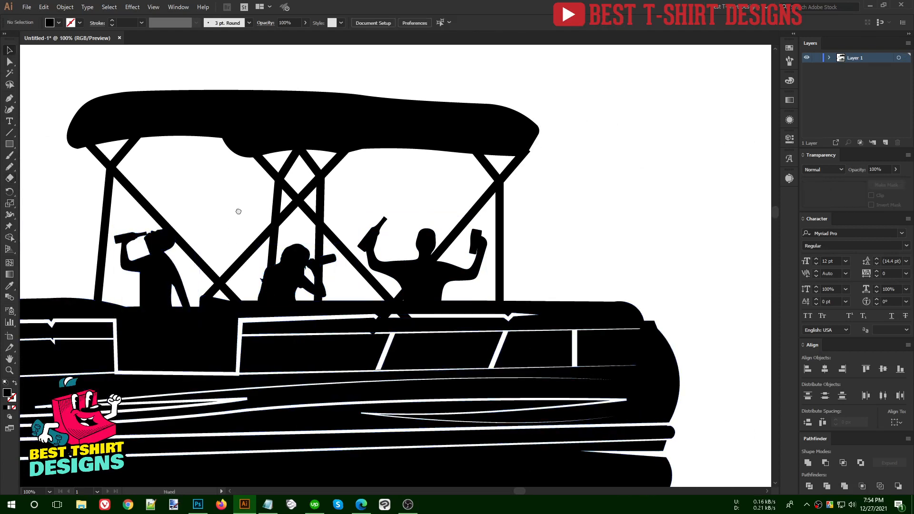
- Select the three canopy figures and preview an Offset Path of 3 px
scroll(381, 238, "left", 5)
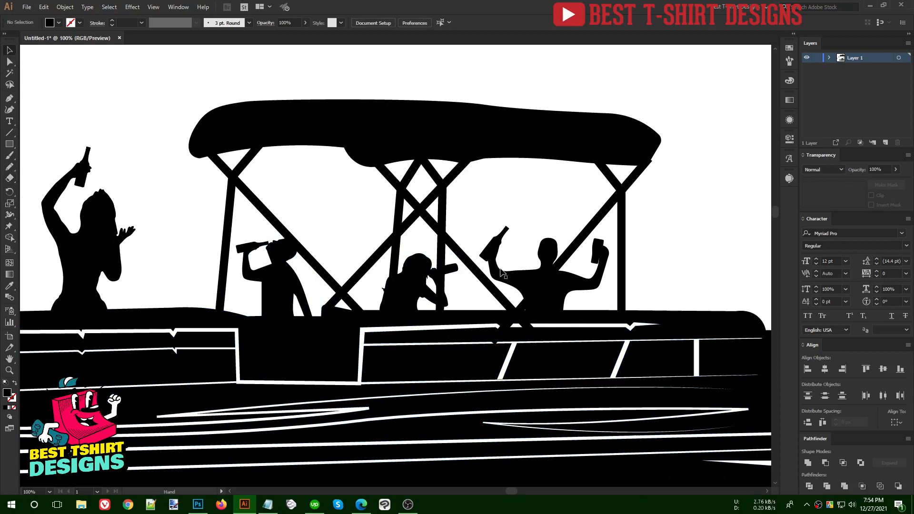
left_click(423, 281)
left_click(543, 291, "shift")
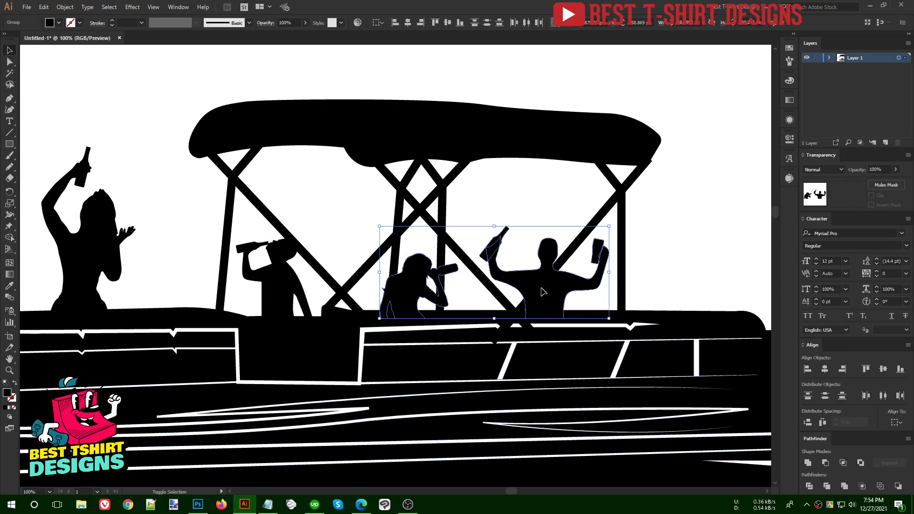
left_click(288, 279, "shift")
key("ctrl+alt+o")
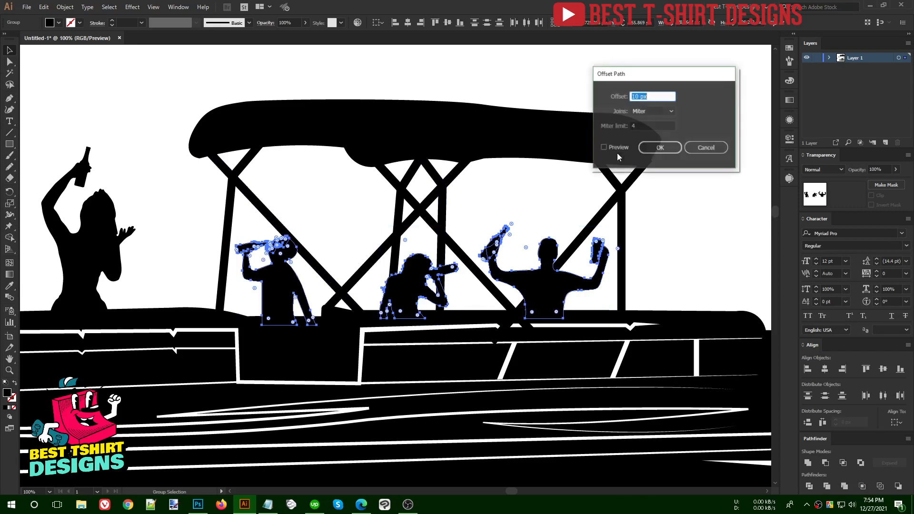
left_click(603, 147)
double_click(648, 97)
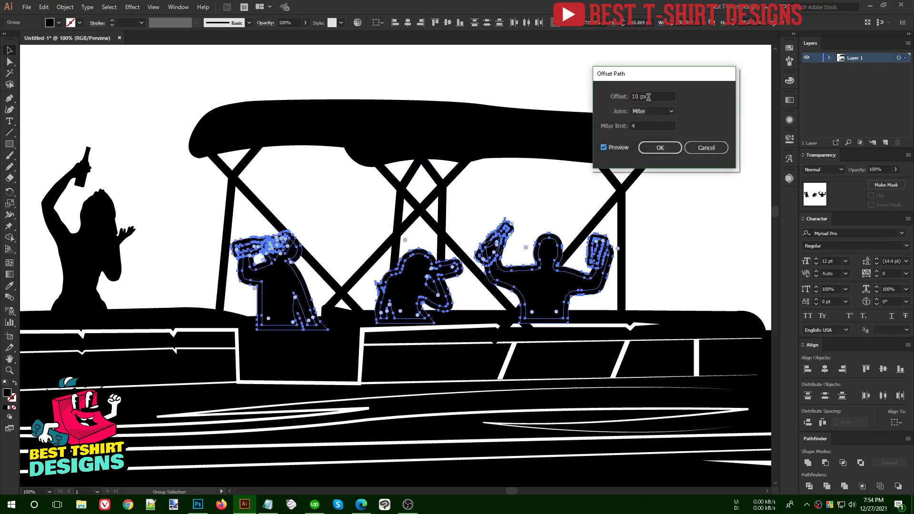
type("6")
key("Down")
key("Down")
key("Down")
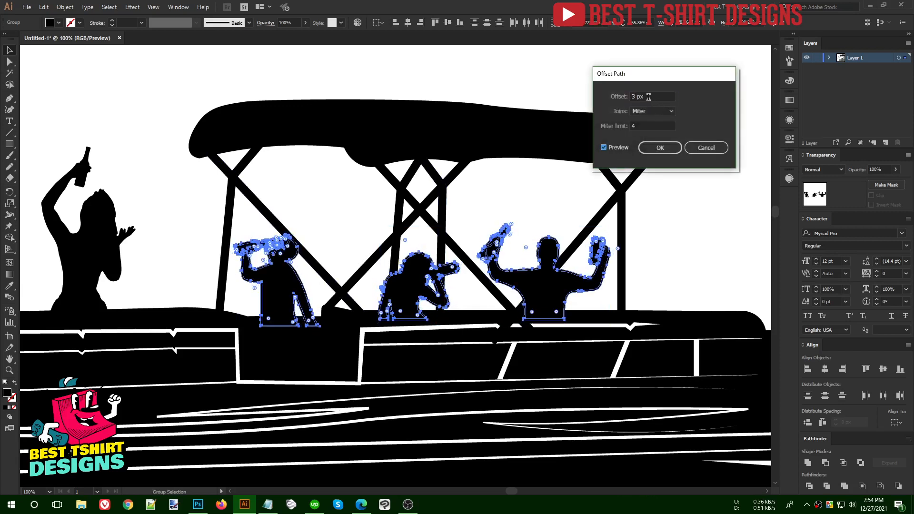
- Apply the 3 px offsets and paste them in front as an opacity mask on the canopy frame group
left_click(658, 148)
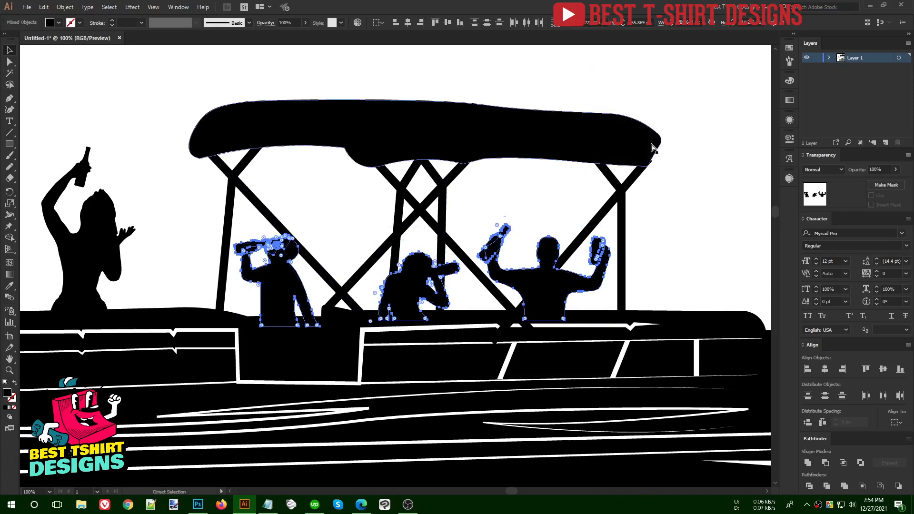
key("ctrl+shift+a")
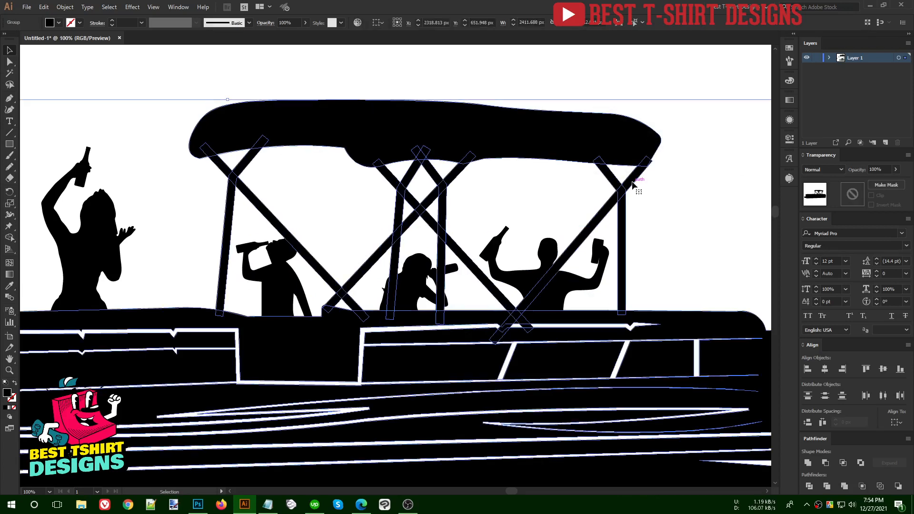
double_click(632, 185)
left_click(632, 185)
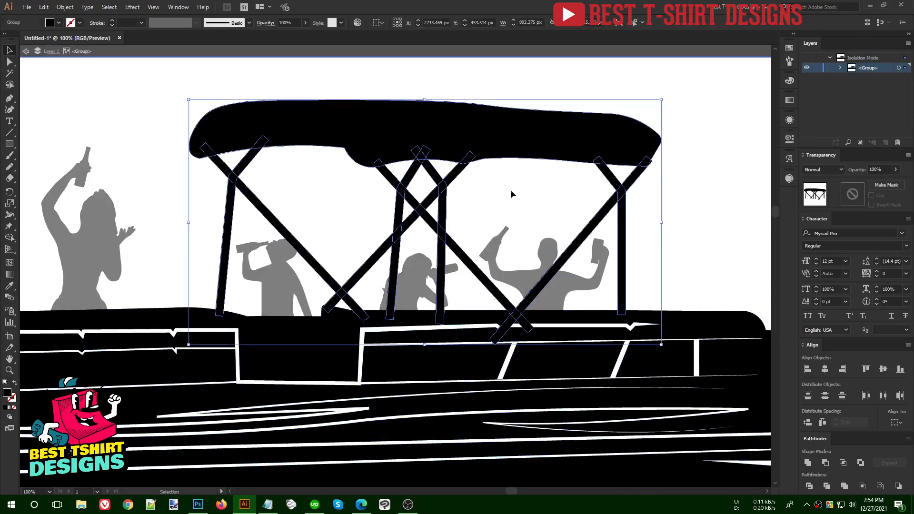
left_click(853, 194)
key("ctrl+f")
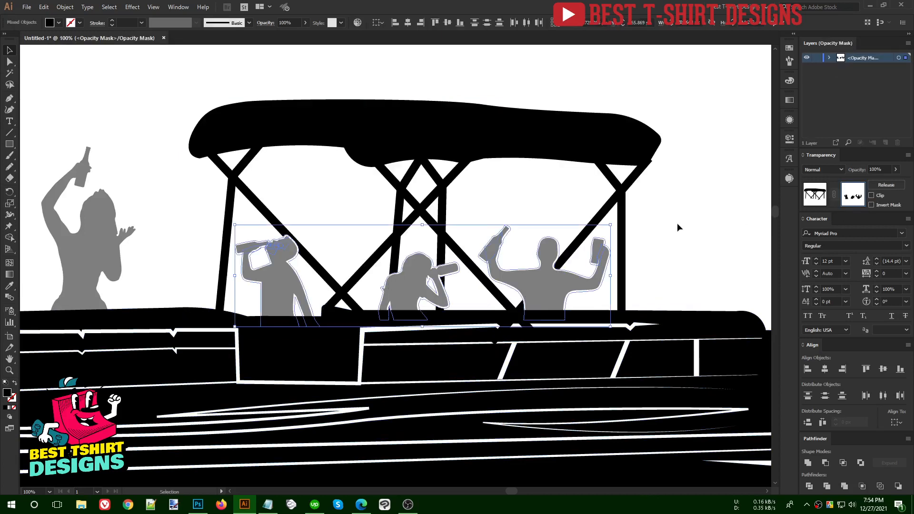
left_click(677, 227)
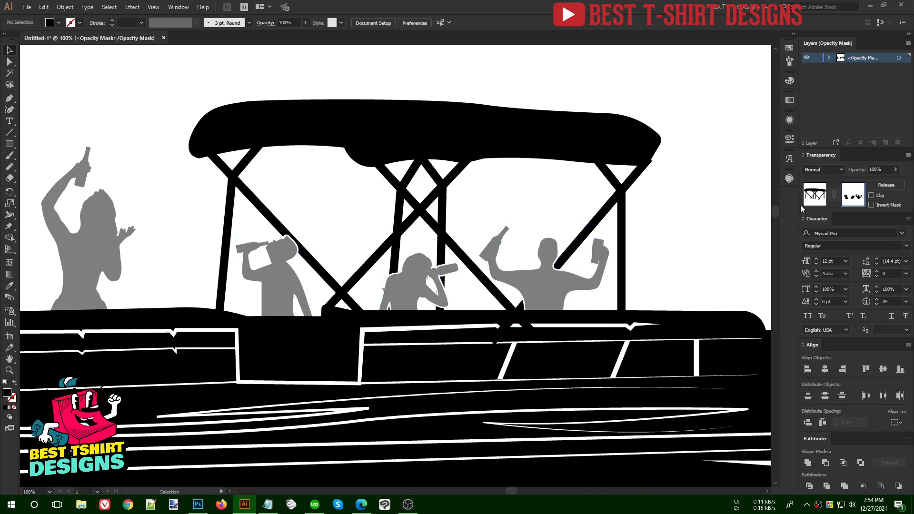
left_click(815, 193)
double_click(682, 230)
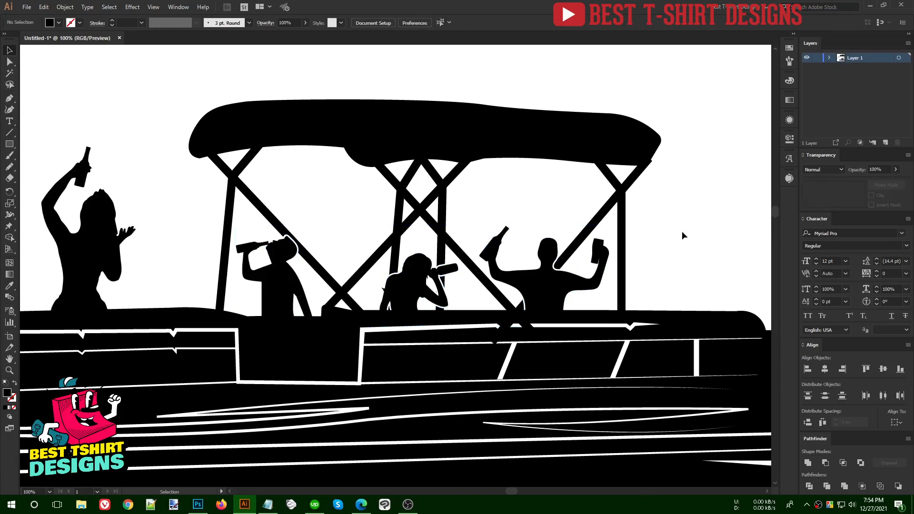
- Delete the small leftover silhouettes below the artwork
scroll(682, 230, "down", 2)
scroll(488, 219, "down", 2)
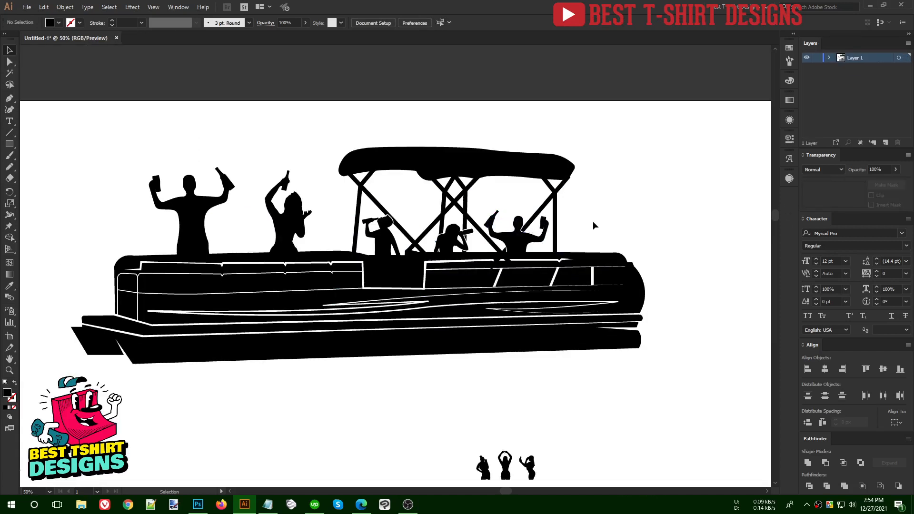
scroll(415, 246, "down", 1)
left_click_drag(562, 450, 564, 450)
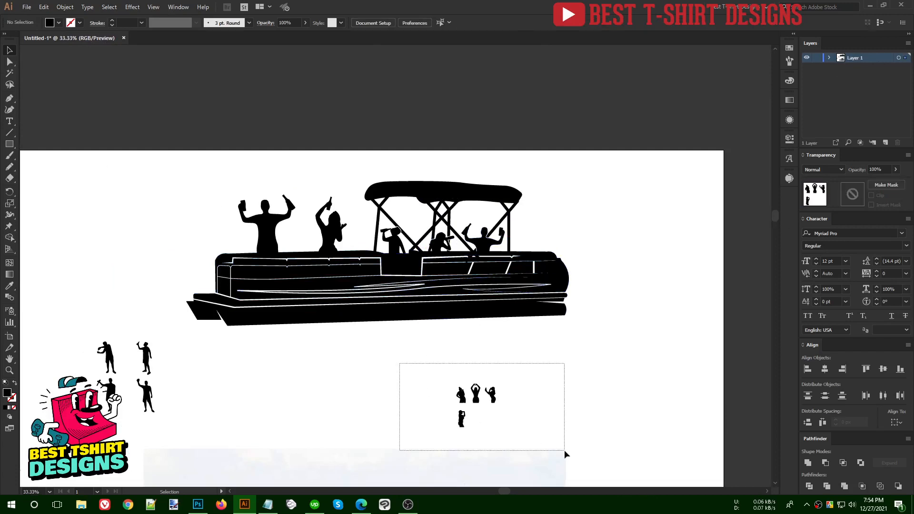
key("Delete")
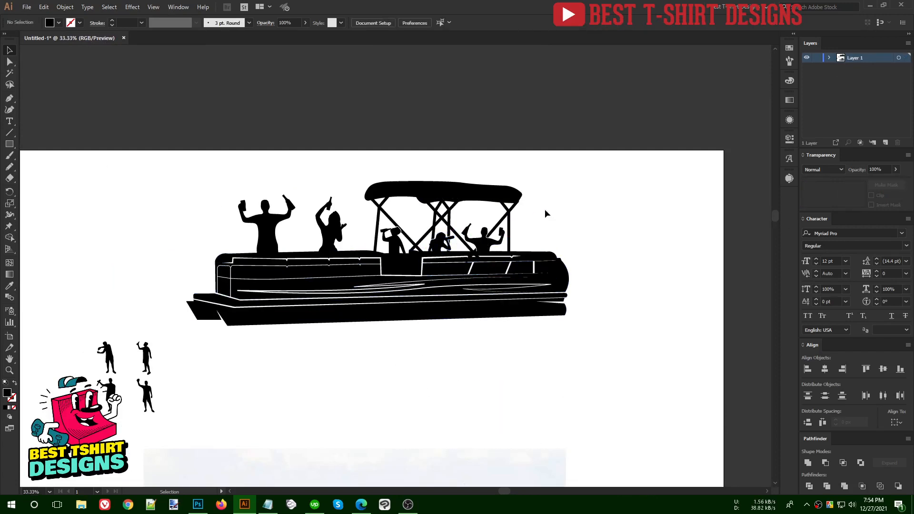
scroll(545, 216, "down", 1)
left_click_drag(288, 279, 282, 268)
key("Delete")
- Move the separate boat outline off the artboard to the upper right
left_click_drag(333, 186, 530, 263)
left_click_drag(326, 325, 606, 478)
scroll(499, 430, "down", 1)
left_click_drag(471, 397, 657, 170)
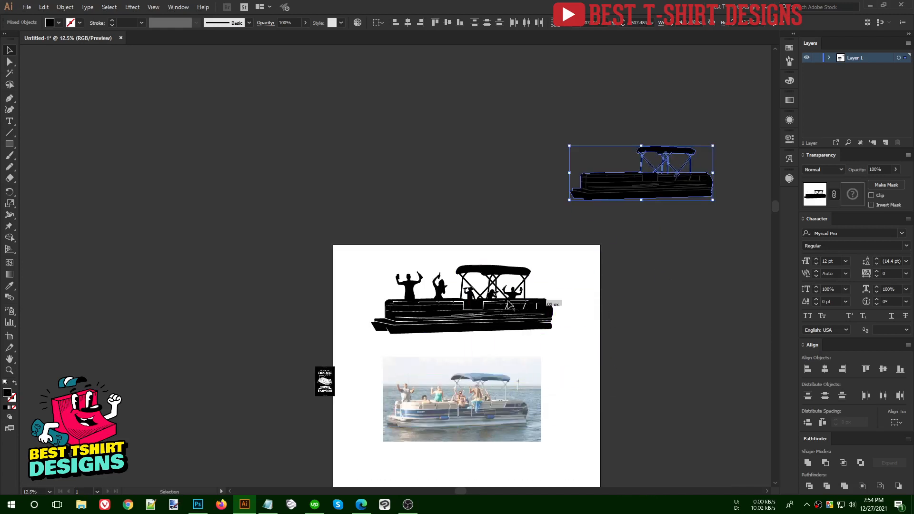
- Shift-drag a corner handle to shrink the boat with figures proportionally, then check its anchors
left_click(552, 316)
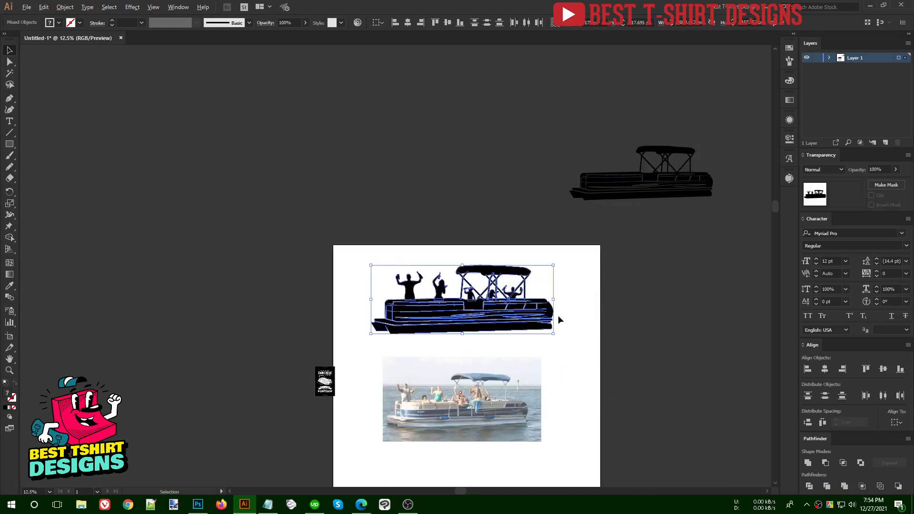
scroll(512, 308, "up", 2)
left_click_drag(599, 293, 543, 293)
scroll(393, 302, "up", 1)
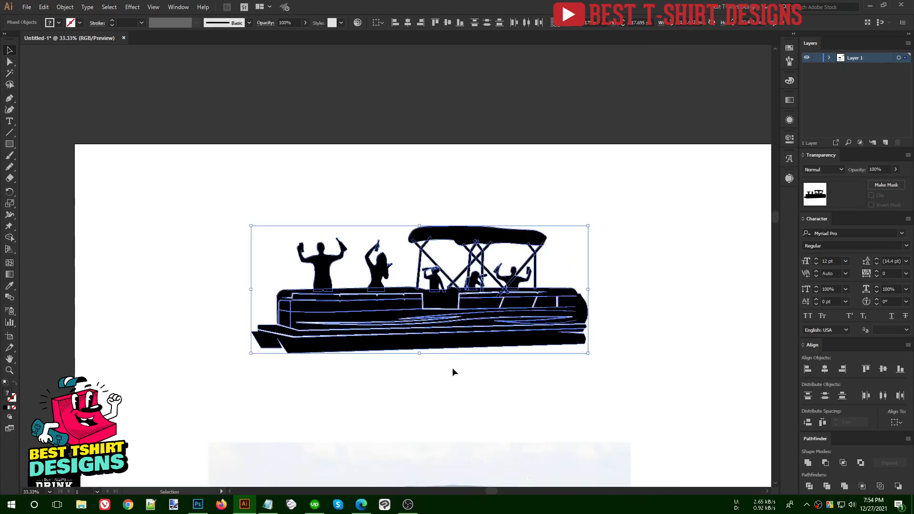
key("a")
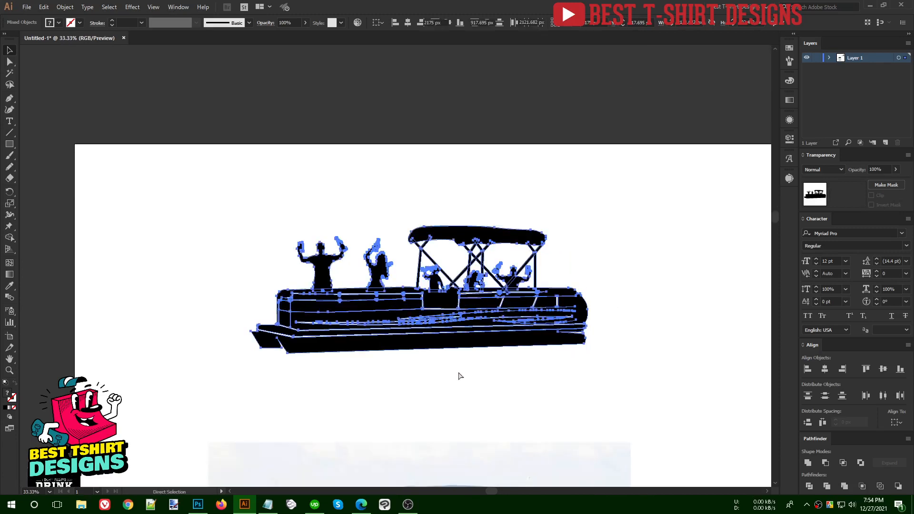
key("v")
left_click(459, 374)
scroll(460, 376, "up", 1)
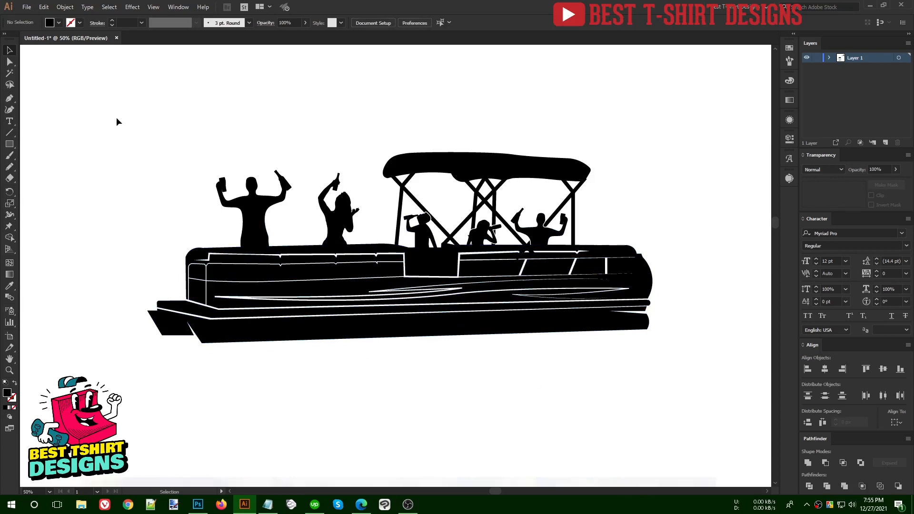
- Isolate the canopy frame group inside the boat group
left_click_drag(116, 122, 703, 415)
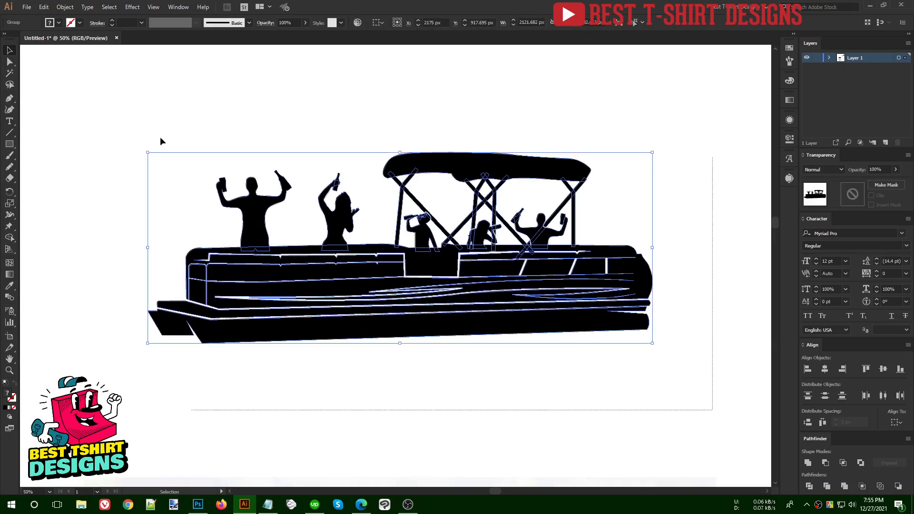
left_click_drag(160, 141, 700, 385)
left_click(624, 209)
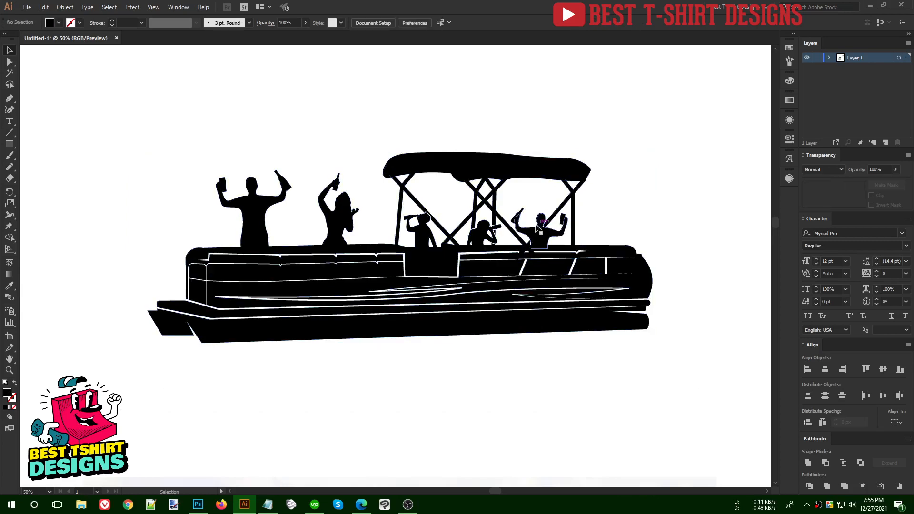
scroll(537, 227, "up", 2)
double_click(500, 254)
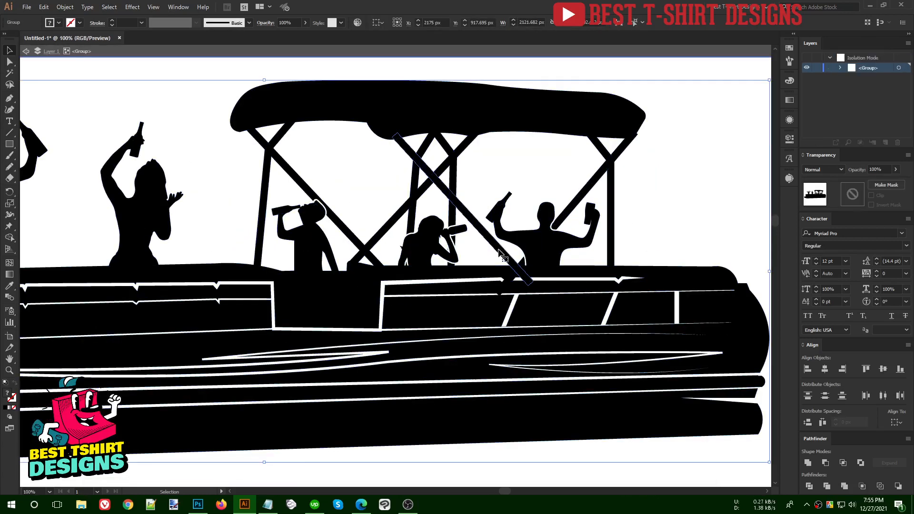
double_click(499, 254)
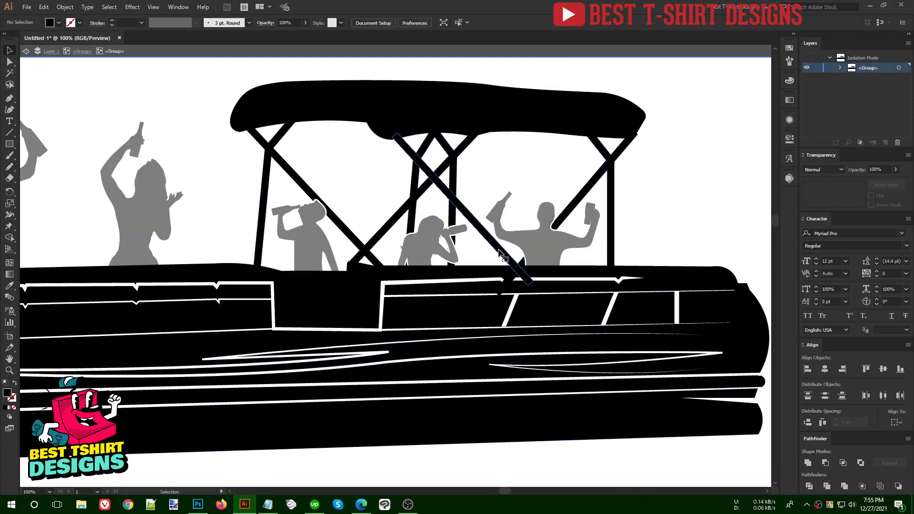
- Erase a rectangular patch of the canopy frame near the seated figures, then exit isolation
key("shift+e")
scroll(560, 304, "up", 2)
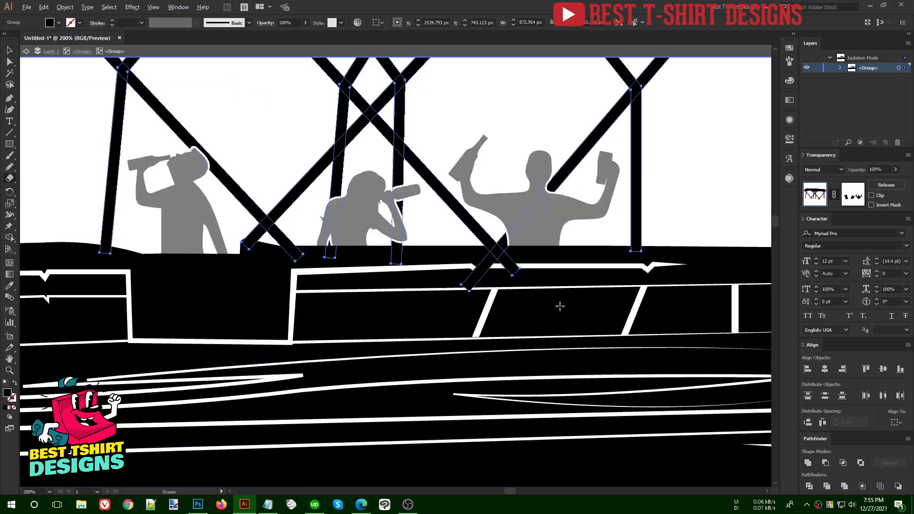
left_click_drag(566, 322, 409, 235)
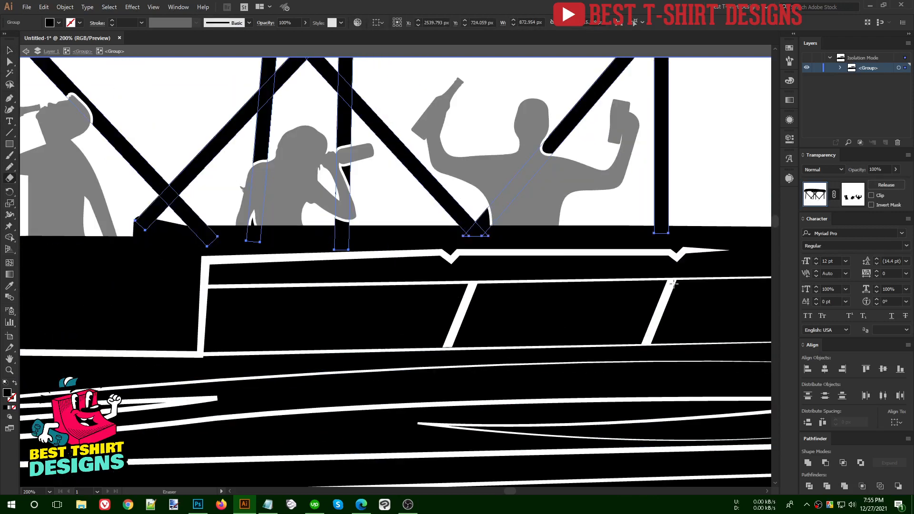
scroll(656, 279, "down", 1)
key("v")
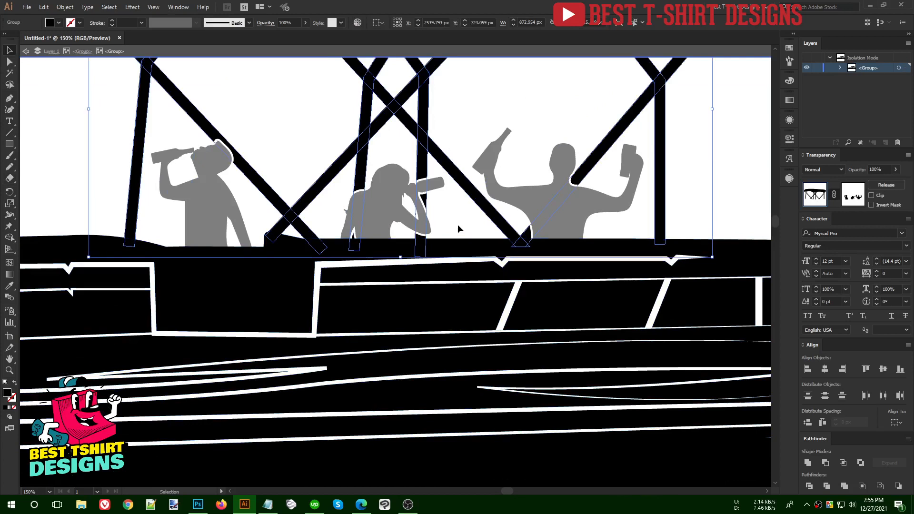
left_click(458, 225)
scroll(653, 205, "down", 2)
double_click(664, 202)
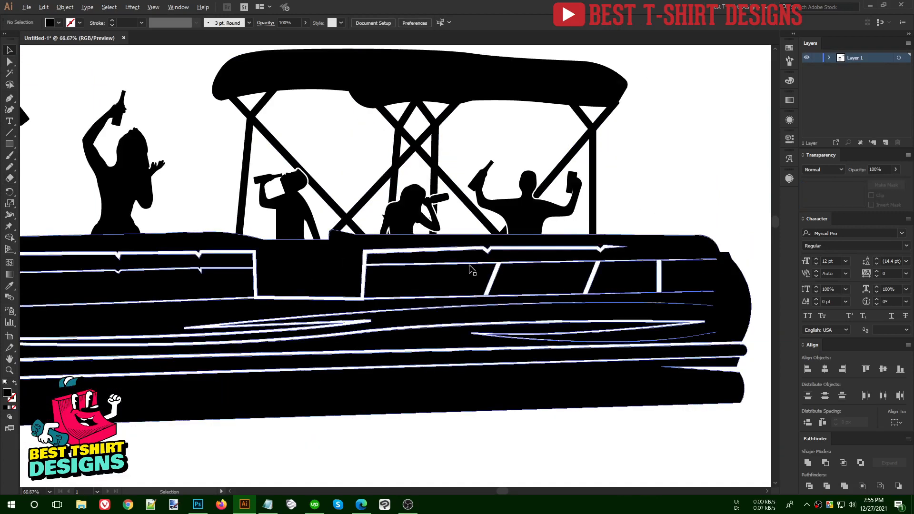
- Nudge the whole boat group slightly right and down
scroll(687, 207, "down", 2)
left_click_drag(193, 175, 638, 355)
left_click_drag(479, 289, 513, 302)
left_click(497, 347)
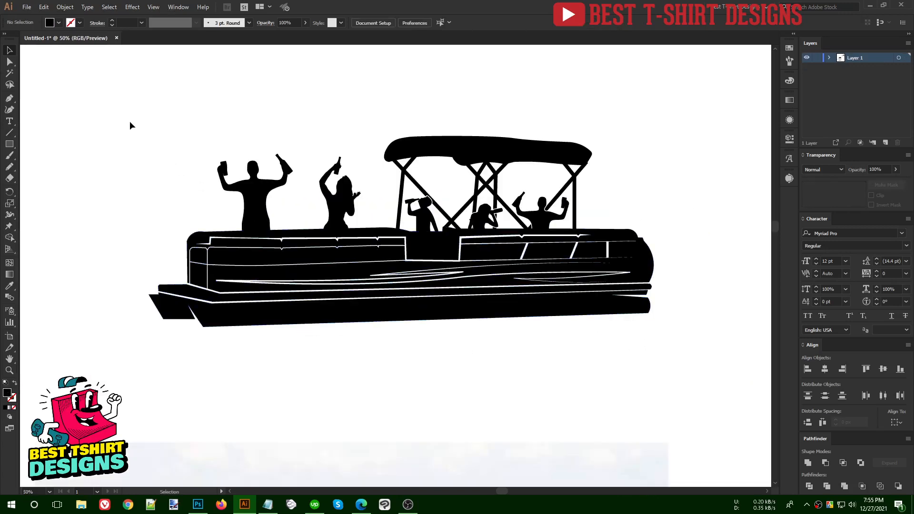
left_click_drag(131, 125, 711, 370)
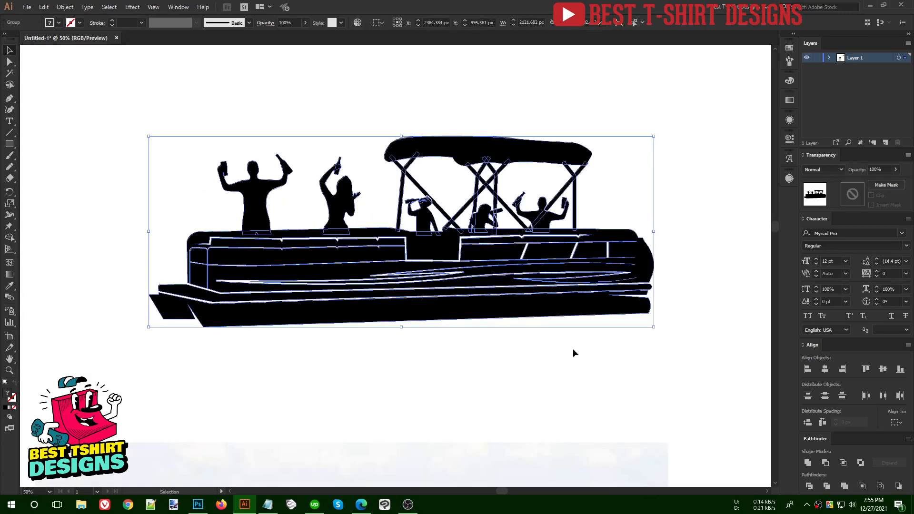
left_click(438, 322)
- Search Google Images for 'vector pontoon boat svg' in Edge
left_click(361, 504)
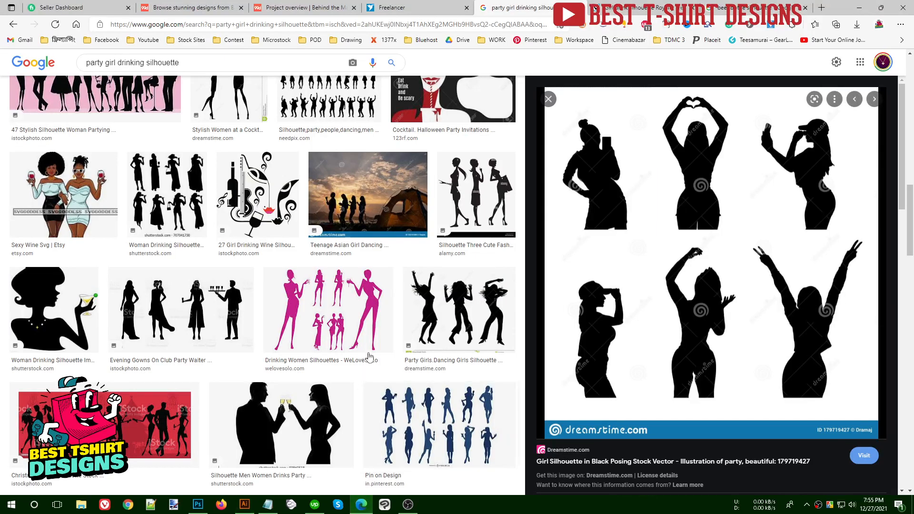
triple_click(250, 61)
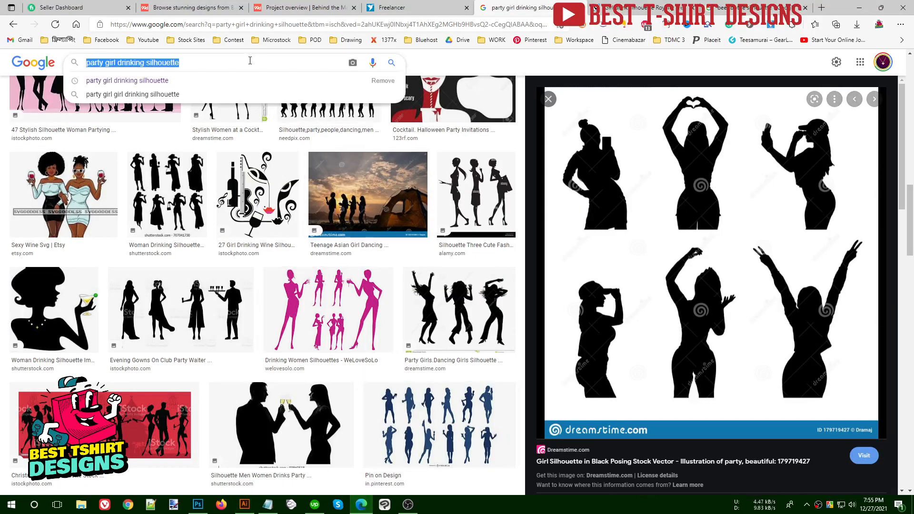
type("pontoo")
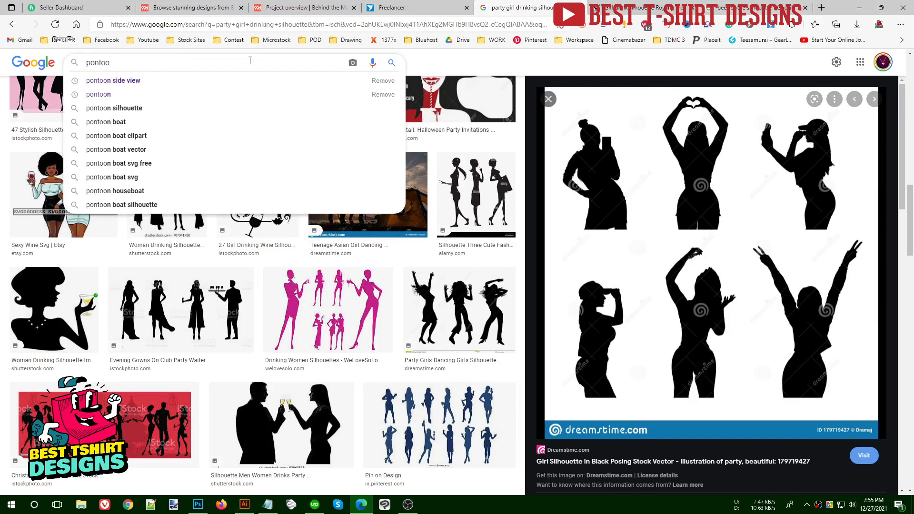
key("Down")
key("Down")
key("Down")
key("Down")
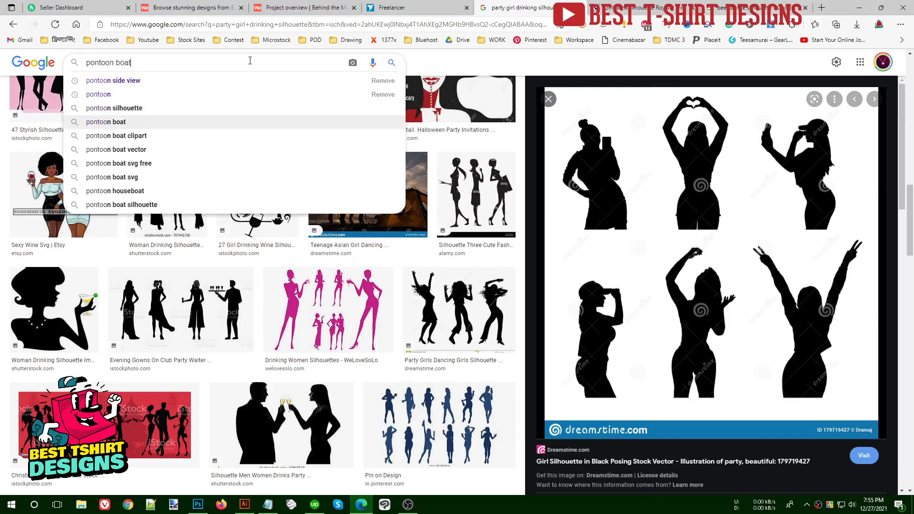
type("vector")
key("Down")
key("Down")
key("Down")
key("Down")
key("Return")
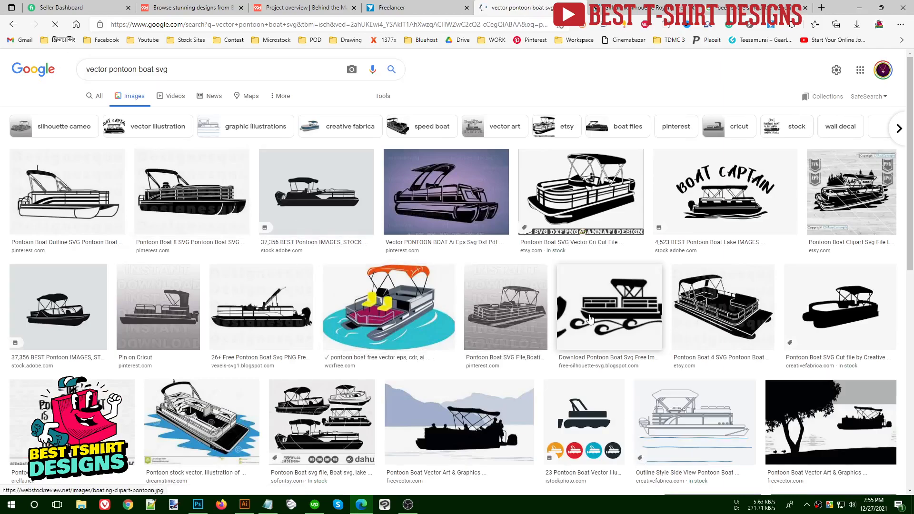
- Scroll through the pontoon boat silhouette and SVG results
scroll(444, 326, "down", 3)
scroll(444, 326, "down", 10)
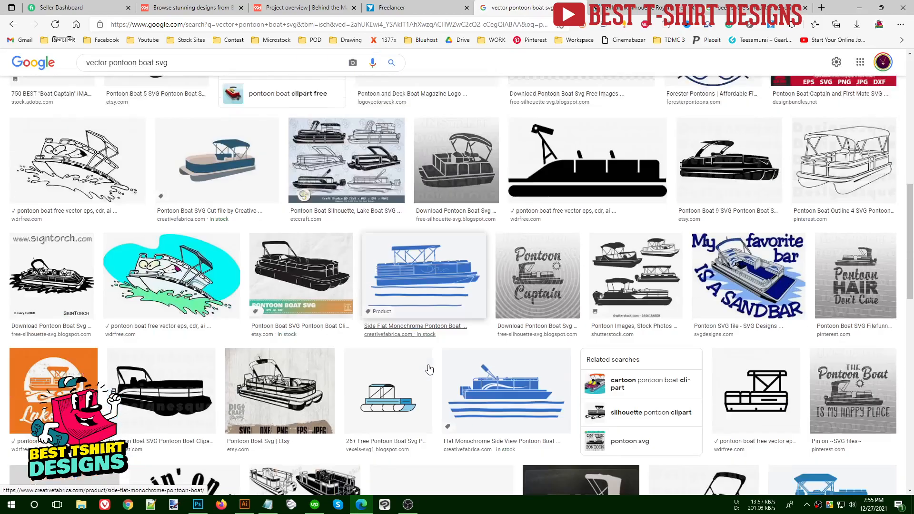
scroll(305, 258, "down", 6)
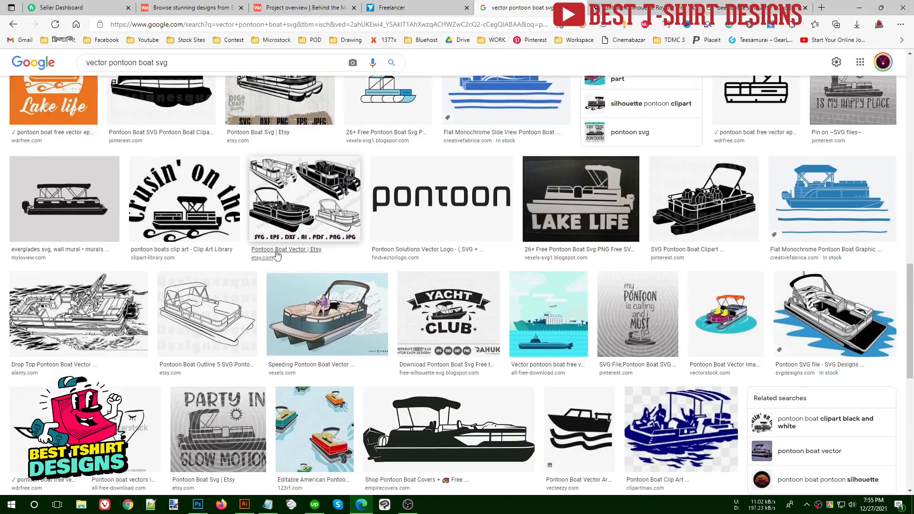
scroll(423, 320, "down", 4)
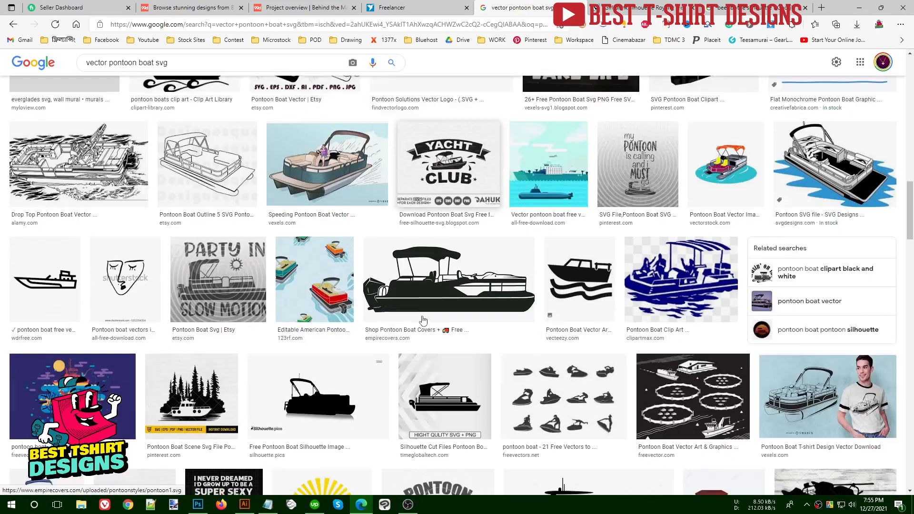
scroll(423, 321, "down", 5)
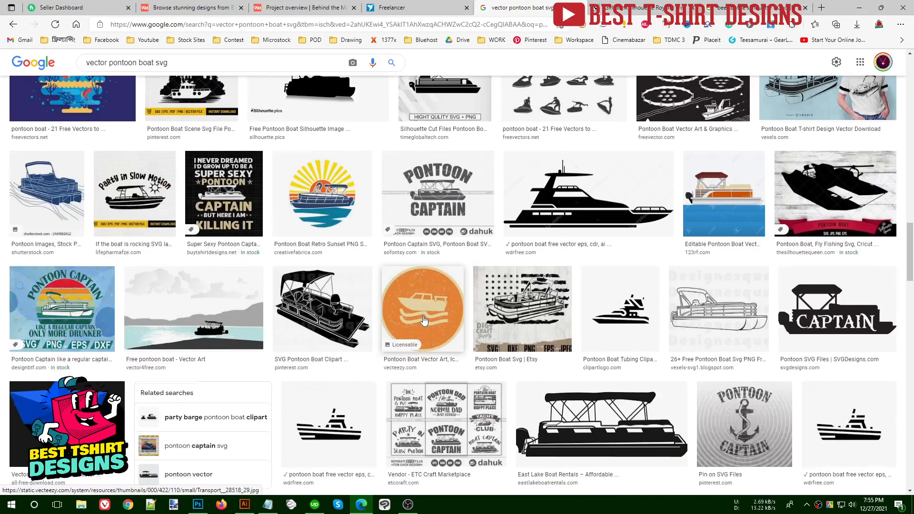
scroll(423, 321, "down", 6)
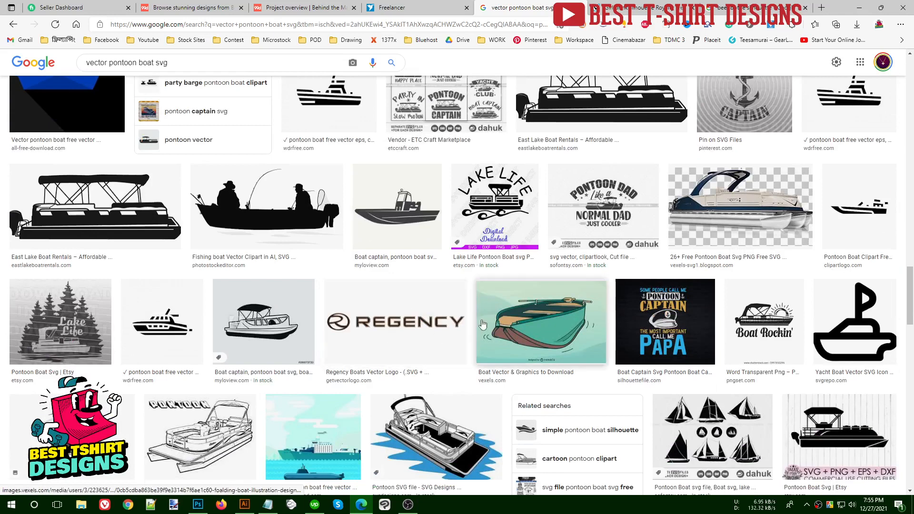
- Back in Illustrator, drag the boat group up and to the left on the artboard
left_click(245, 505)
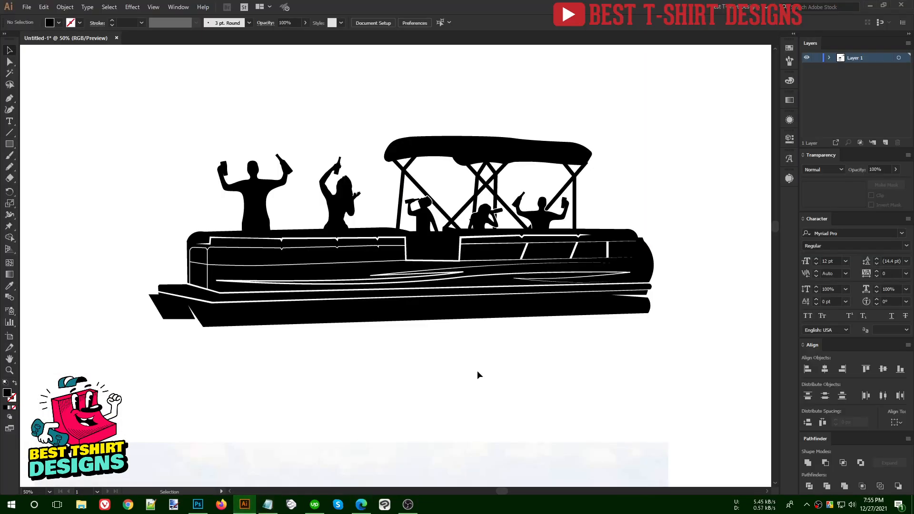
scroll(478, 371, "up", 1)
left_click_drag(104, 113, 702, 439)
left_click(445, 419)
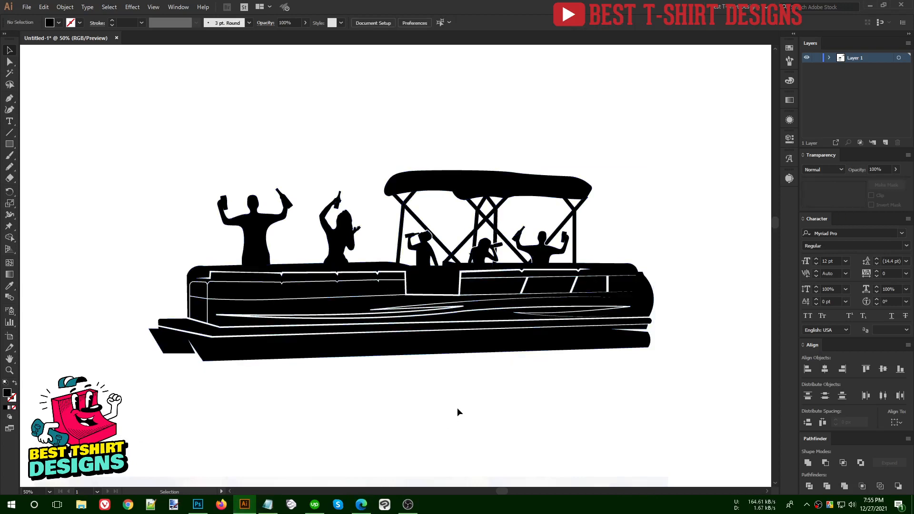
scroll(336, 258, "down", 2)
left_click_drag(181, 200, 596, 349)
left_click_drag(444, 286, 413, 267)
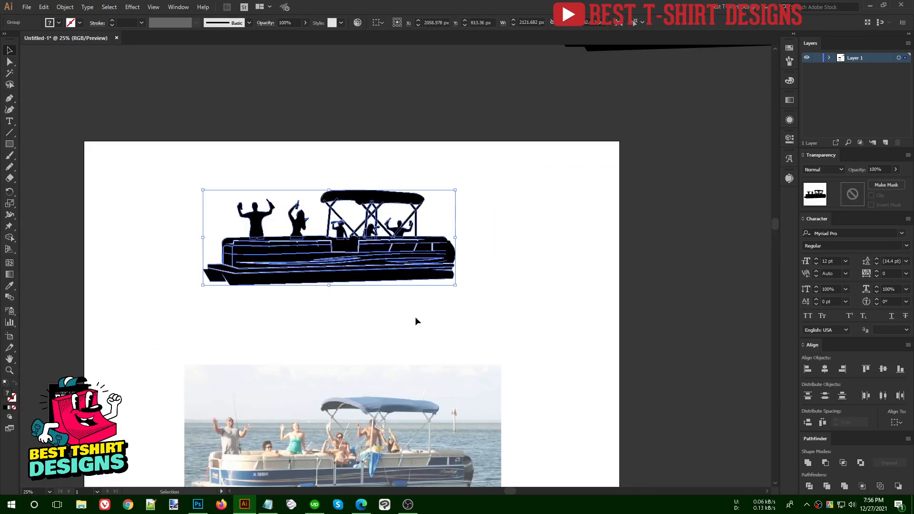
left_click_drag(506, 338, 590, 380)
left_click(230, 164)
- Zoom in and pan to centre the boat in the view
scroll(206, 166, "up", 1)
key("ctrl+equal")
key("ctrl+equal")
left_click(327, 216)
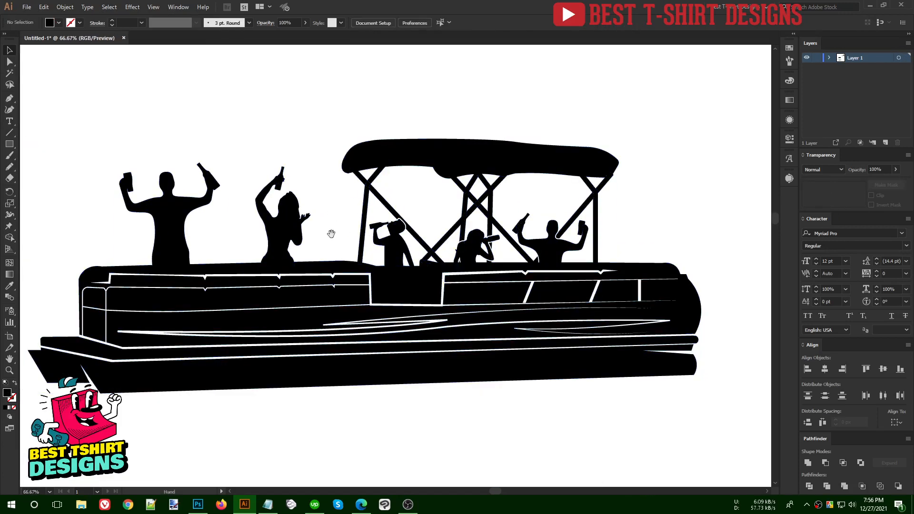
left_click_drag(330, 233, 361, 229)
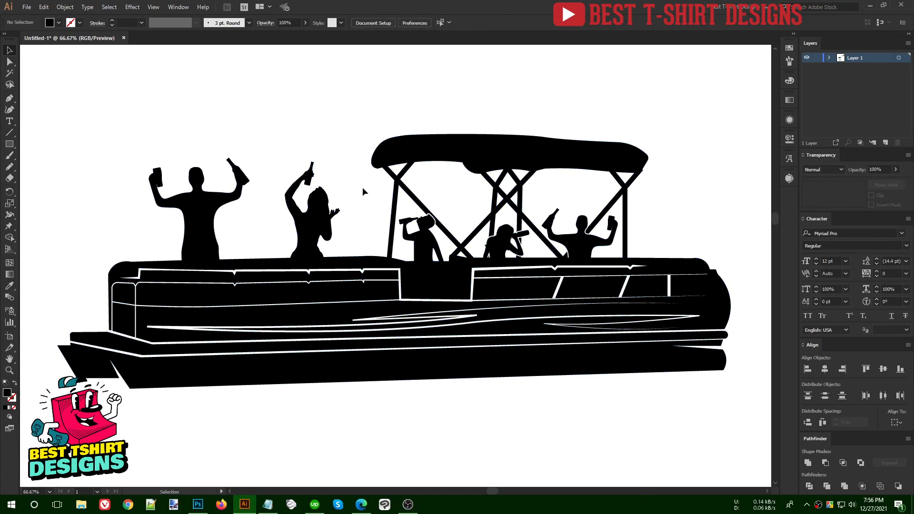